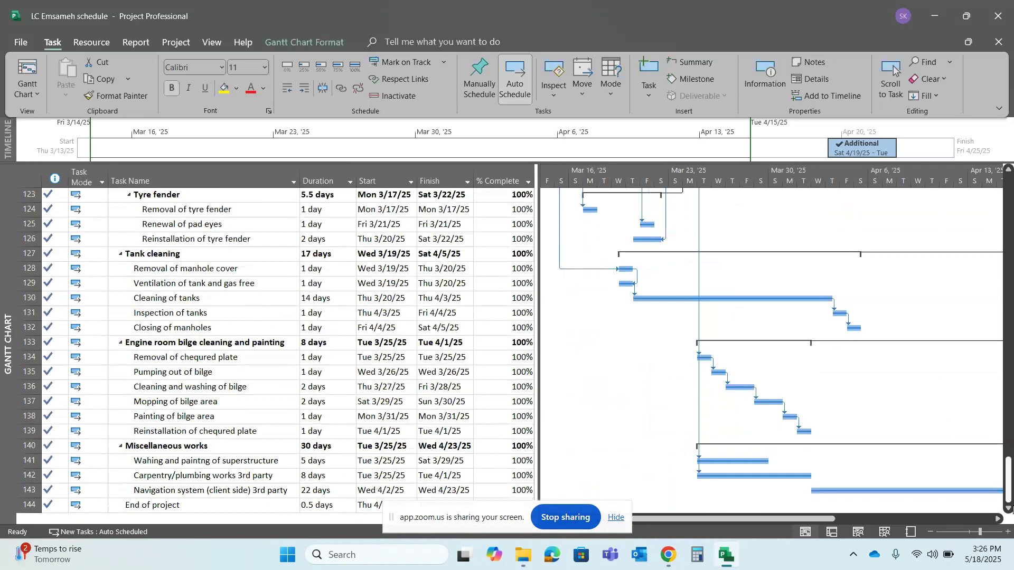
Look through the LC EMSAMEH task list, from the docking services and hull preparation to the mechanical works
{"action": "left_click_drag", "start_coordinate": [1013, 511], "coordinate": [1010, 212]}
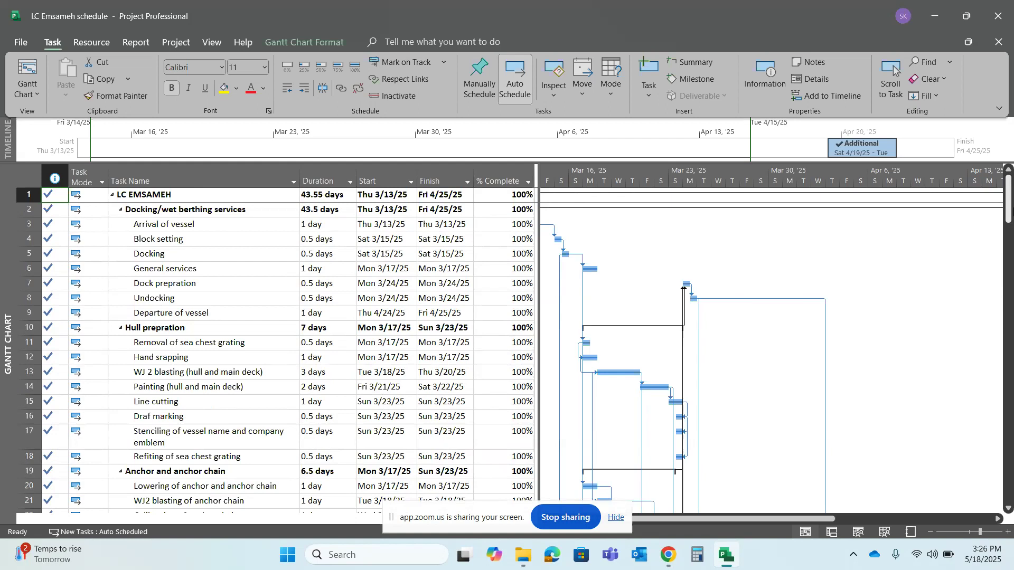
{"action": "key", "text": "XF86AudioRaiseVolume"}
{"action": "key", "text": "XF86AudioRaiseVolume"}
{"action": "key", "text": "XF86AudioRaiseVolume"}
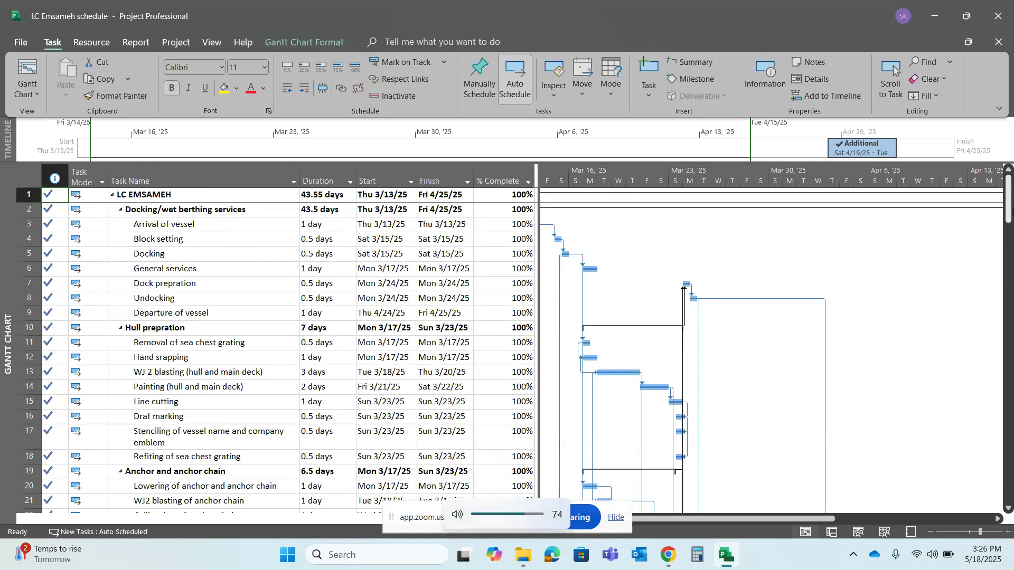
{"action": "key", "text": "XF86AudioRaiseVolume"}
{"action": "key", "text": "XF86AudioRaiseVolume"}
{"action": "key", "text": "XF86AudioRaiseVolume"}
{"action": "key", "text": "XF86AudioRaiseVolume"}
{"action": "key", "text": "XF86AudioRaiseVolume"}
{"action": "key", "text": "XF86AudioRaiseVolume"}
{"action": "key", "text": "XF86AudioRaiseVolume"}
{"action": "key", "text": "XF86AudioRaiseVolume"}
{"action": "key", "text": "XF86AudioRaiseVolume"}
{"action": "key", "text": "XF86AudioRaiseVolume"}
{"action": "key", "text": "XF86AudioRaiseVolume"}
{"action": "key", "text": "XF86AudioRaiseVolume"}
{"action": "left_click_drag", "start_coordinate": [1009, 206], "coordinate": [1009, 260]}
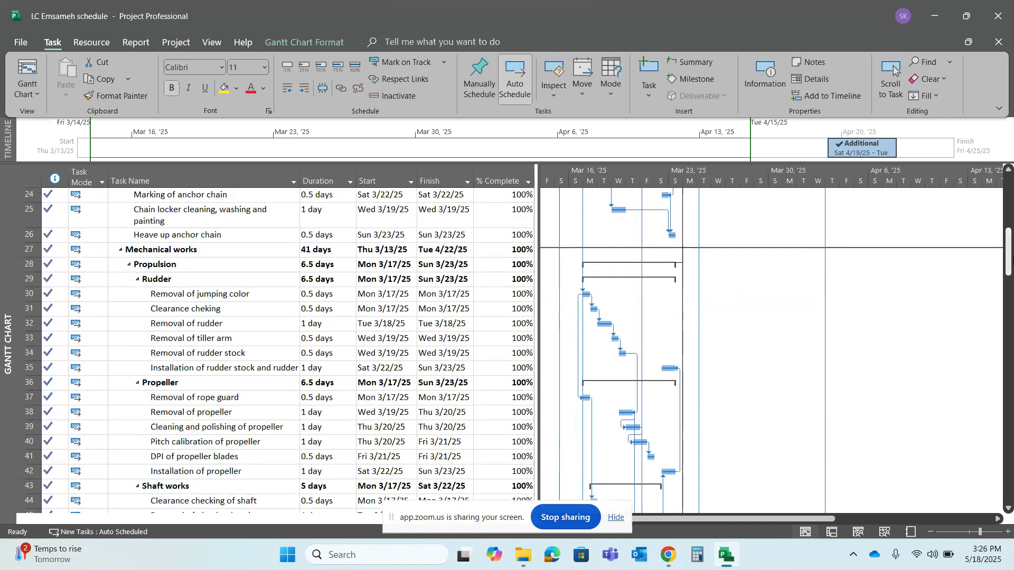
{"action": "left_click_drag", "start_coordinate": [1009, 252], "coordinate": [1011, 188]}
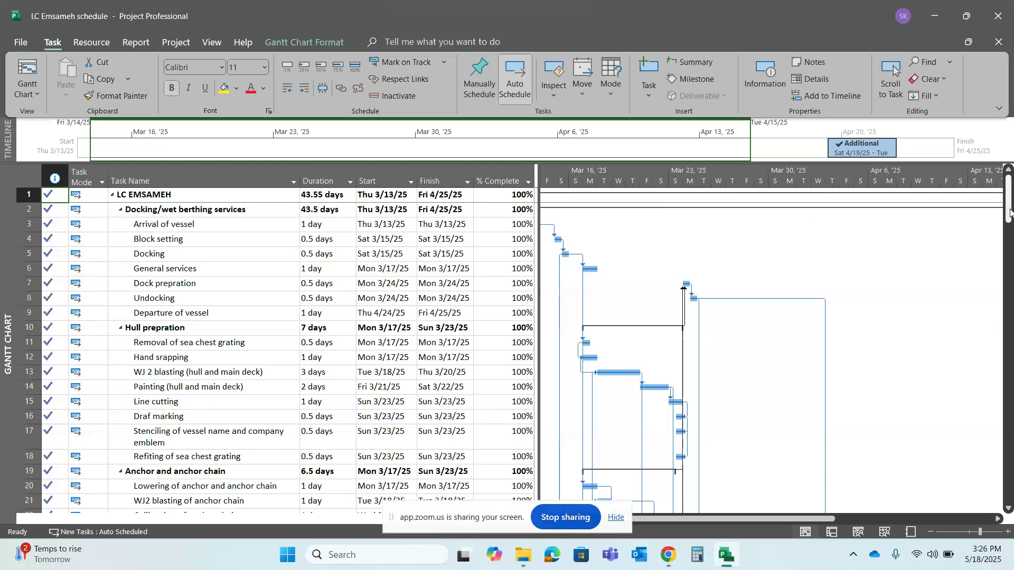
{"action": "left_click_drag", "start_coordinate": [1010, 212], "coordinate": [1009, 232]}
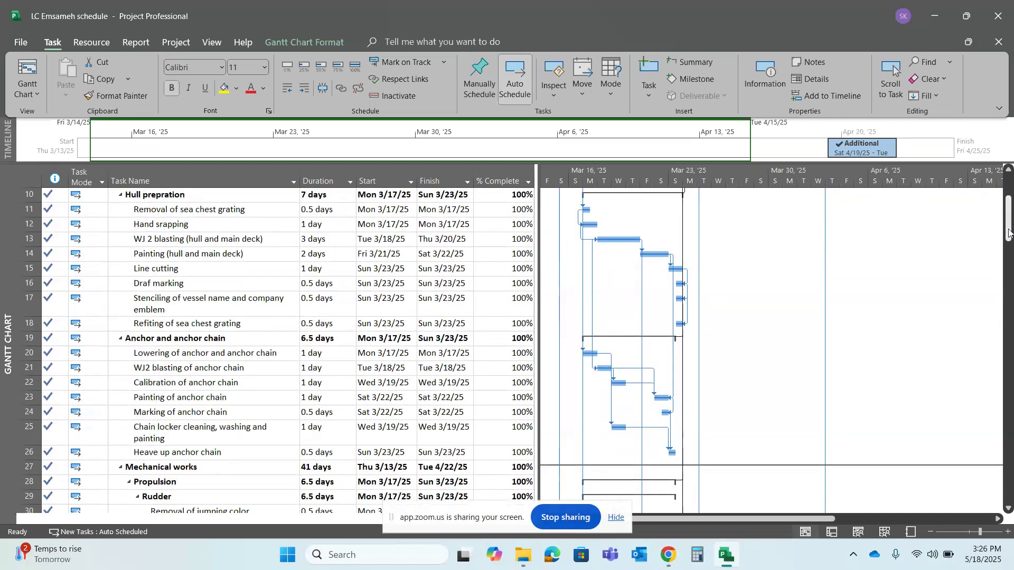
{"action": "left_click_drag", "start_coordinate": [1009, 232], "coordinate": [1010, 188]}
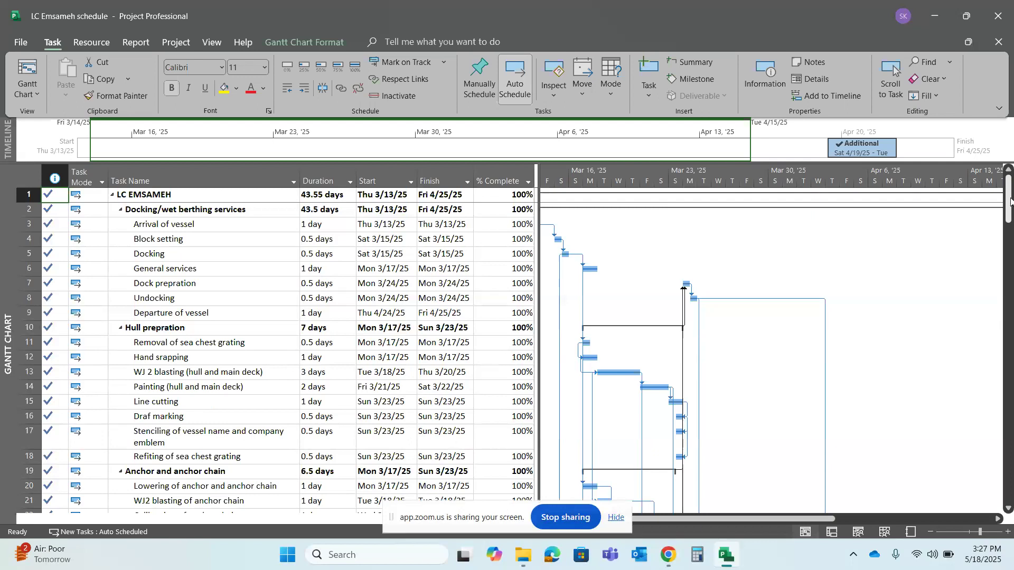
{"action": "mouse_move", "coordinate": [1010, 210]}
{"action": "left_mouse_down"}
{"action": "mouse_move", "coordinate": [1012, 496]}
{"action": "mouse_move", "coordinate": [1013, 210]}
{"action": "left_mouse_up"}
{"action": "left_click", "coordinate": [619, 519]}
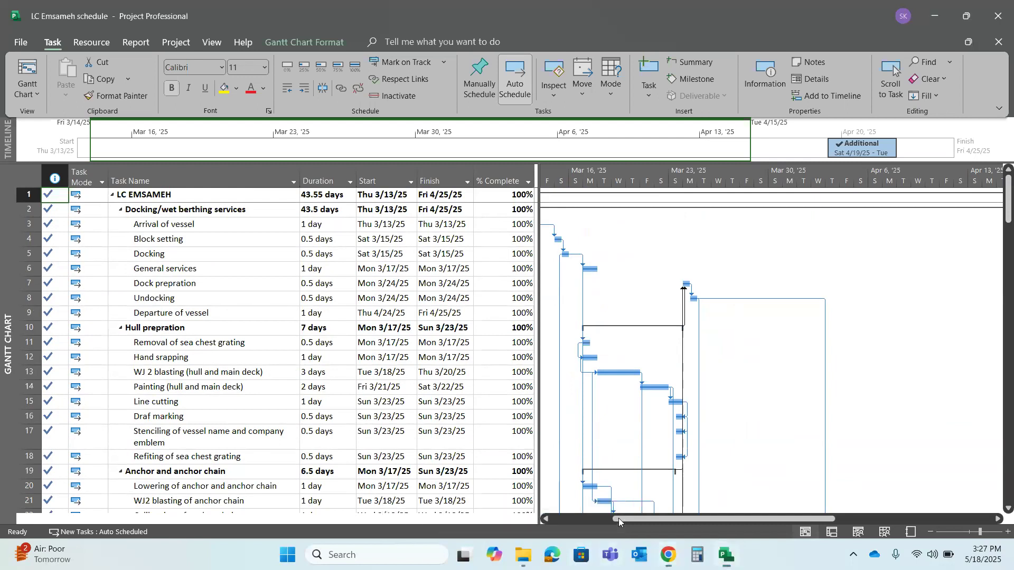
View the Resource Sheet and the Team Planner, and return to the Gantt Chart
{"action": "left_click", "coordinate": [885, 533]}
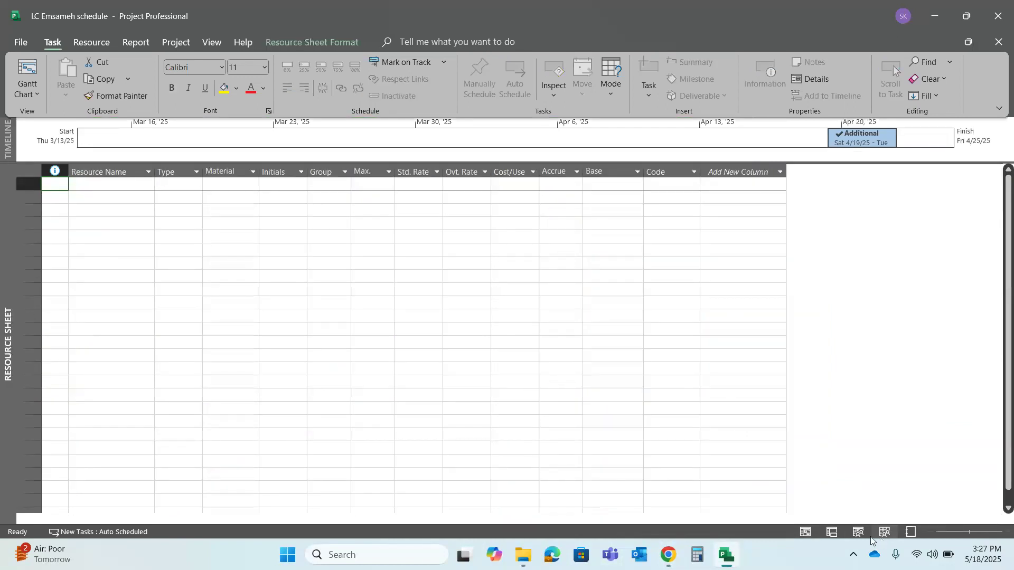
{"action": "left_click", "coordinate": [859, 533]}
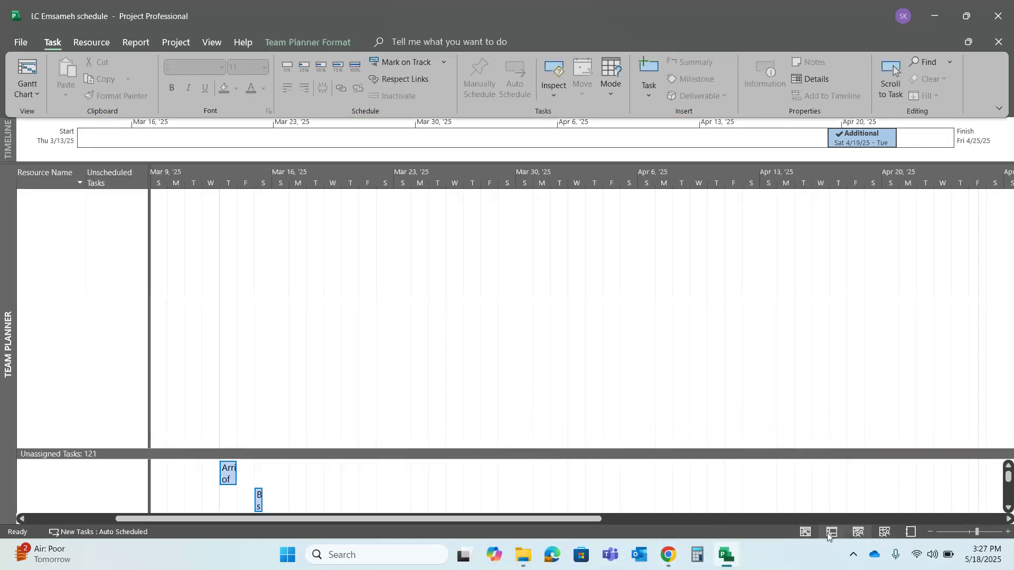
{"action": "left_click", "coordinate": [806, 533]}
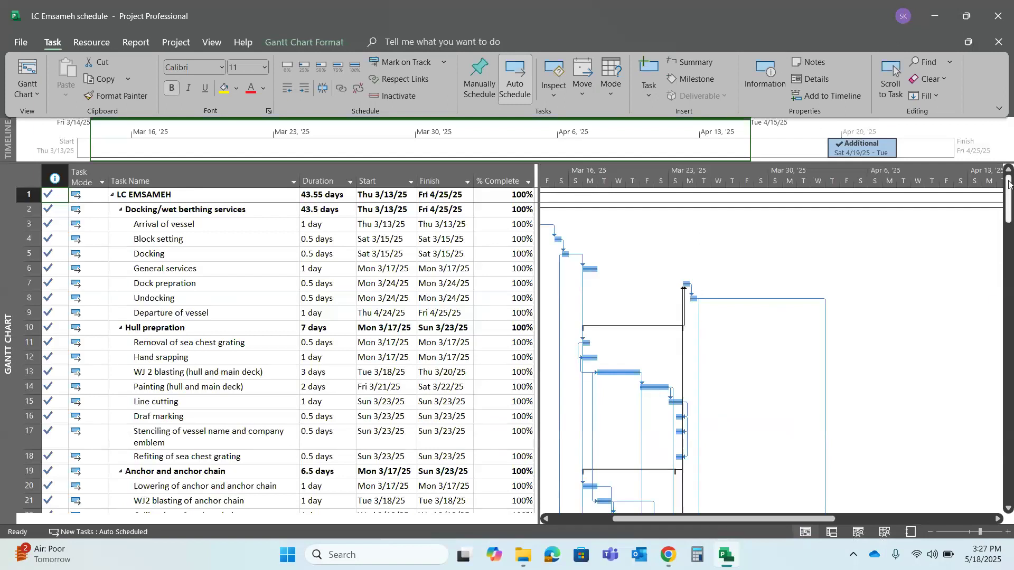
{"action": "mouse_move", "coordinate": [1010, 183]}
{"action": "left_mouse_down"}
{"action": "mouse_move", "coordinate": [1009, 238]}
{"action": "mouse_move", "coordinate": [1008, 178]}
{"action": "left_mouse_up"}
Widen the task table area and insert a Resource Names column before the % Complete column
{"action": "left_click_drag", "start_coordinate": [538, 205], "coordinate": [602, 233]}
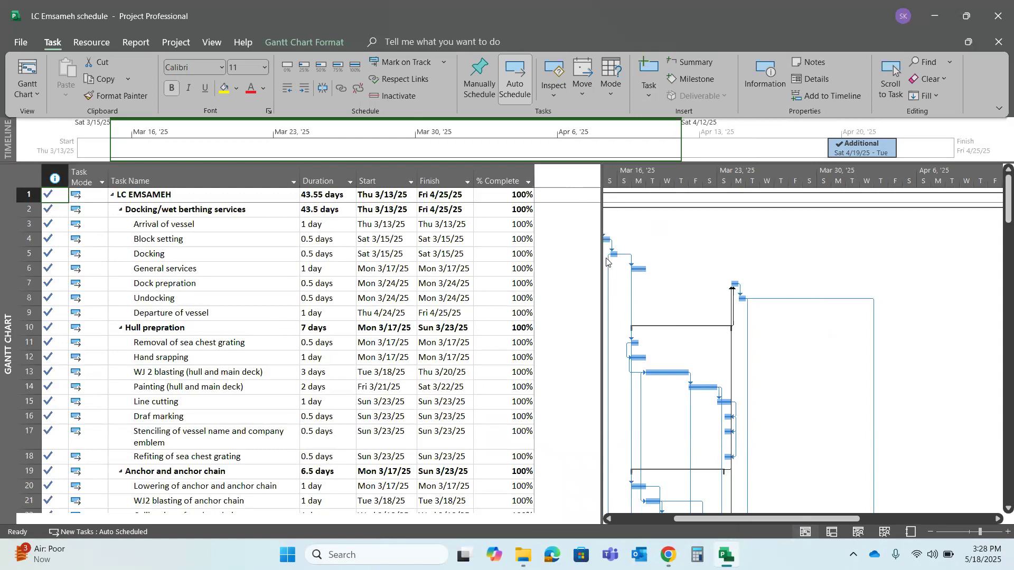
{"action": "left_click_drag", "start_coordinate": [602, 260], "coordinate": [581, 257]}
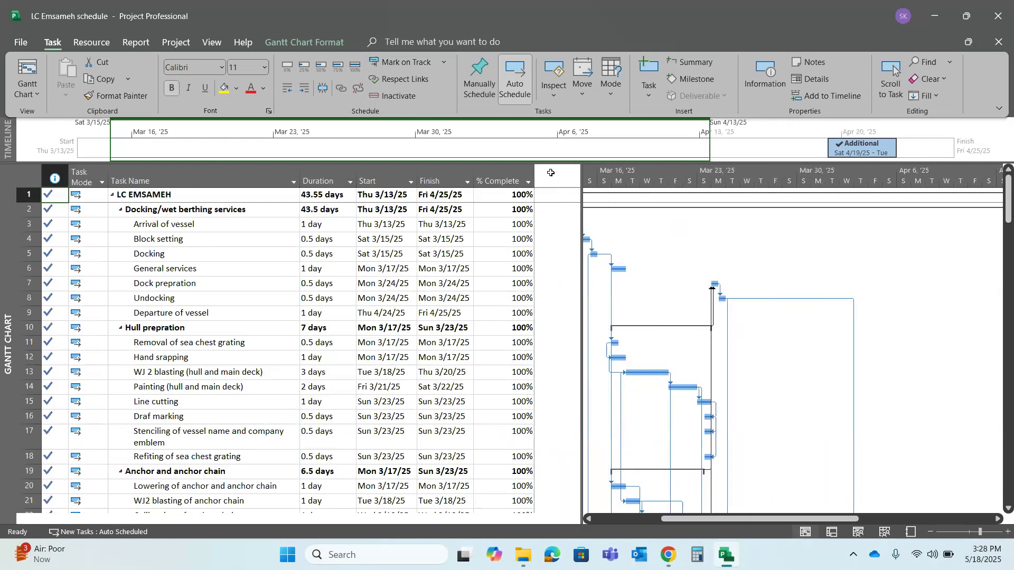
{"action": "left_click", "coordinate": [494, 182]}
{"action": "right_click", "coordinate": [494, 182]}
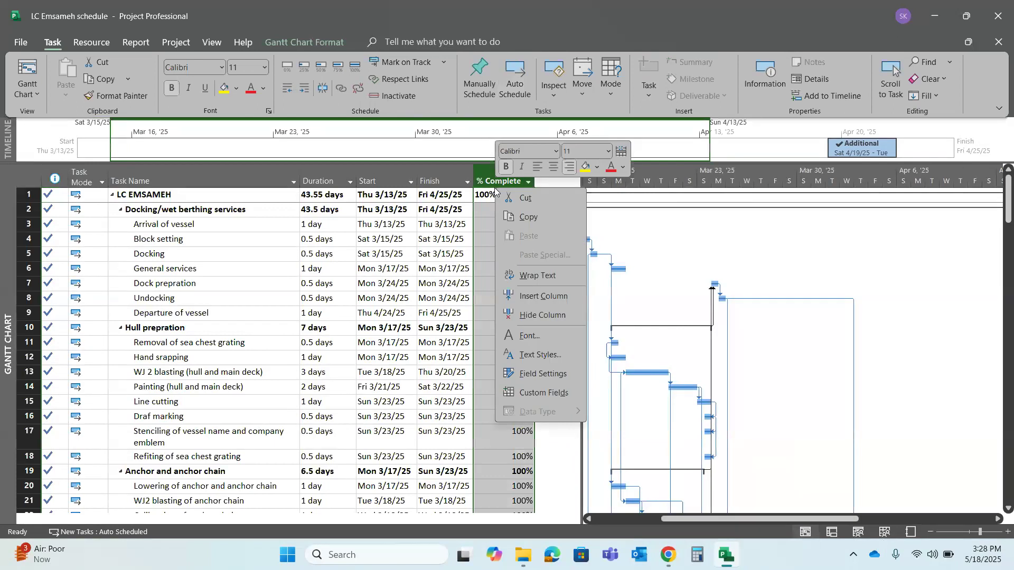
{"action": "left_click", "coordinate": [562, 290]}
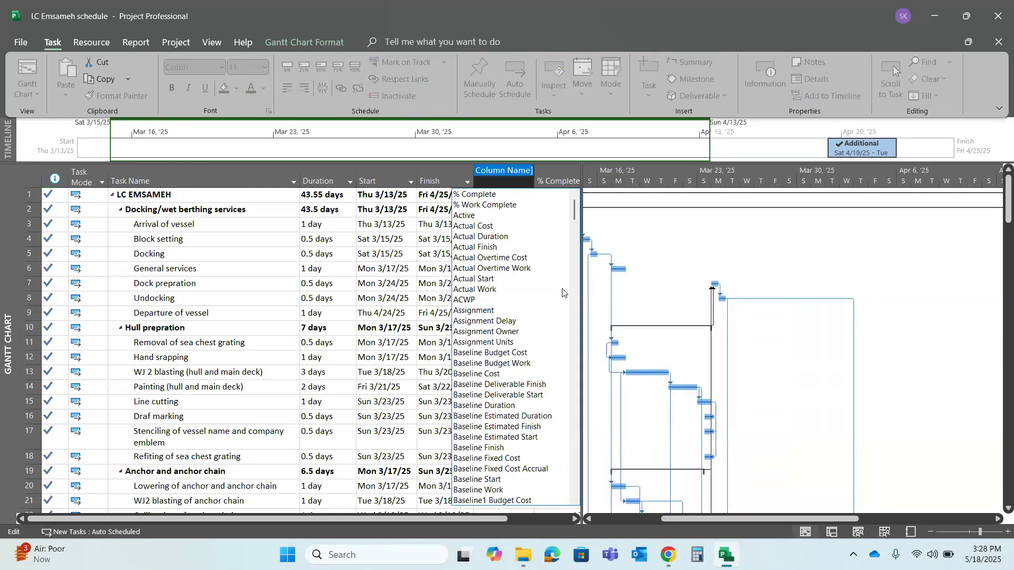
{"action": "type", "text": "resource Group"}
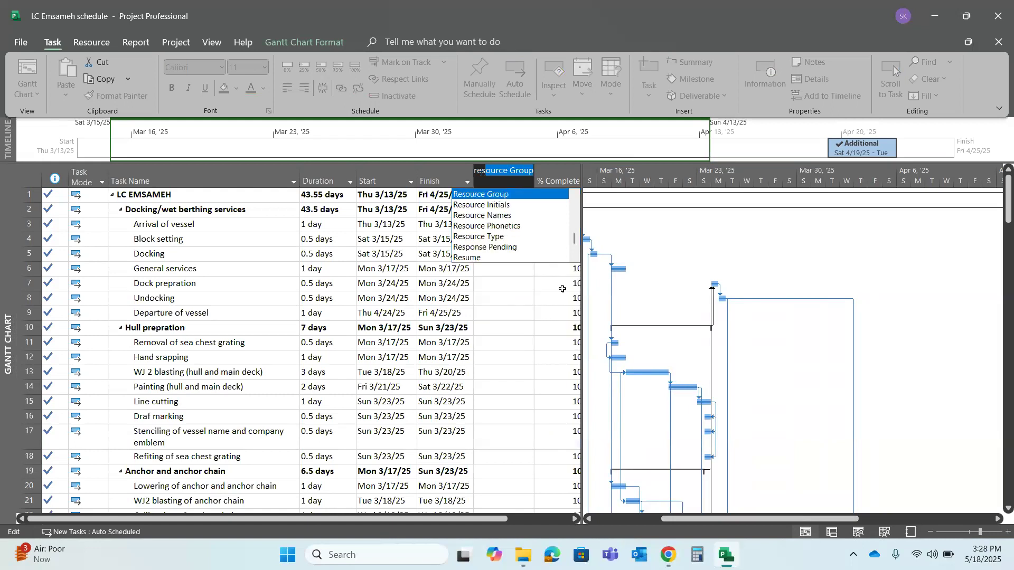
{"action": "left_click", "coordinate": [516, 216]}
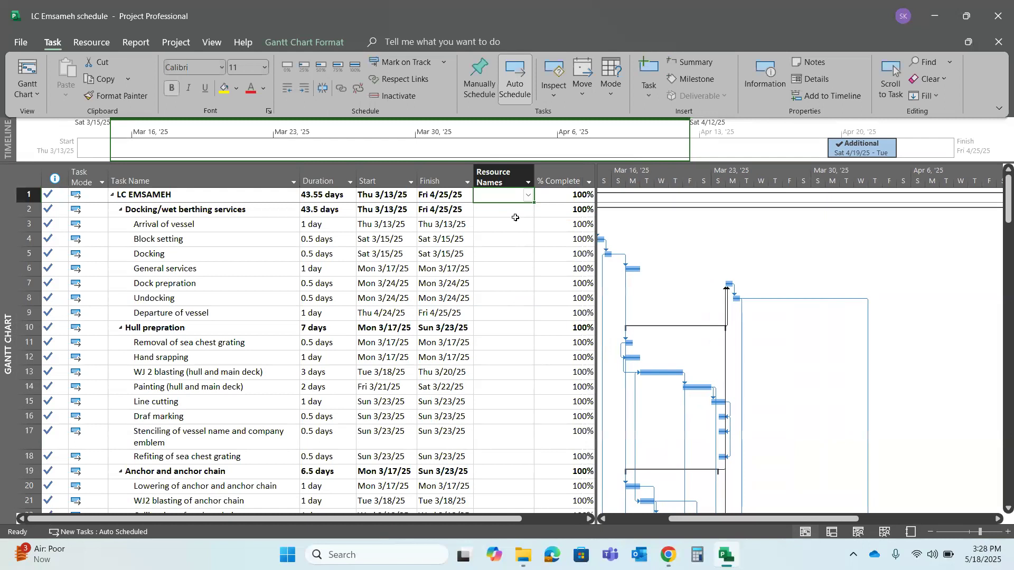
{"action": "left_click", "coordinate": [513, 227]}
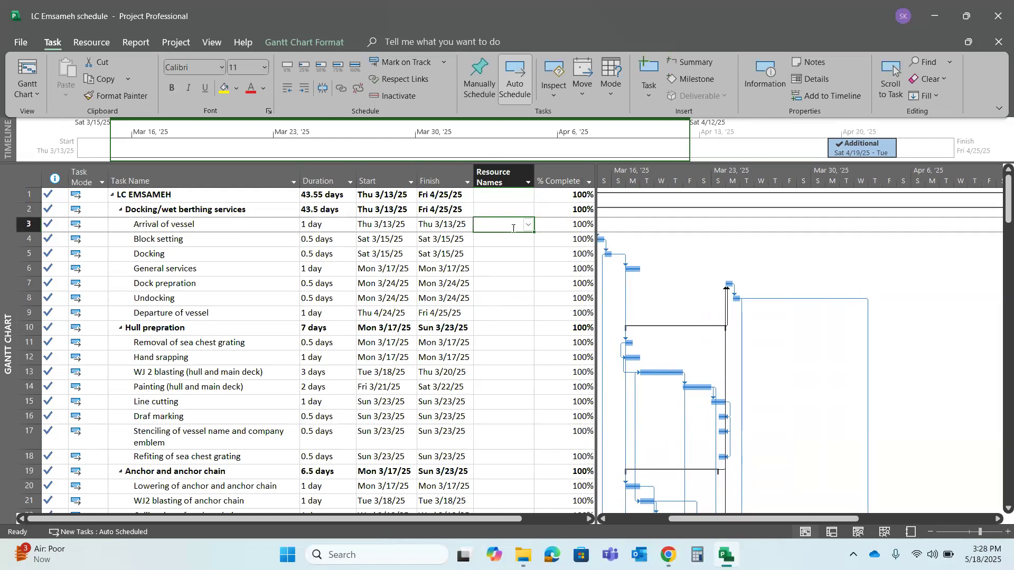
{"action": "left_click", "coordinate": [505, 245]}
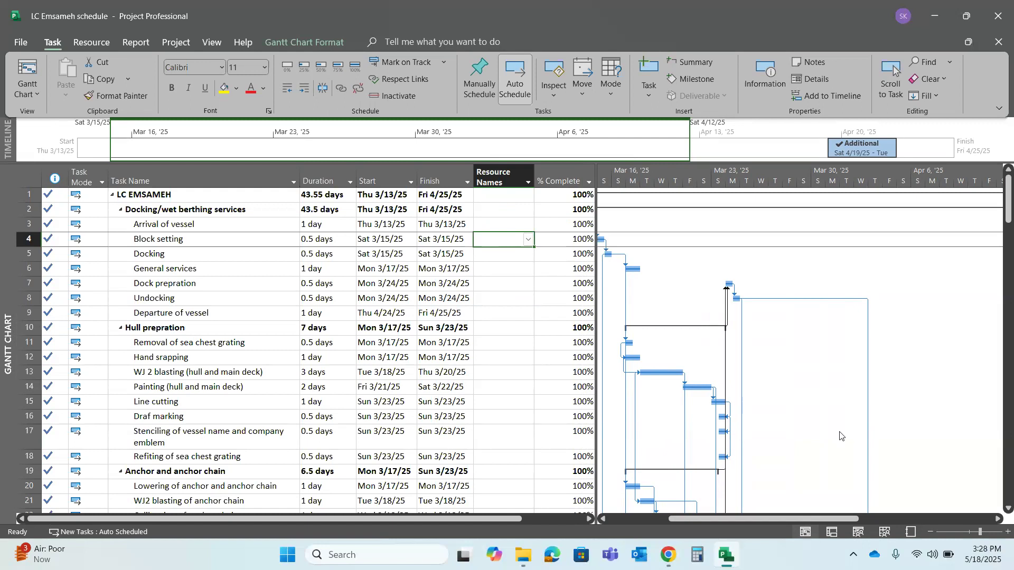
In the Resource Sheet, add the resources "welder" and "fabricator" in the first two rows
{"action": "left_click", "coordinate": [888, 533]}
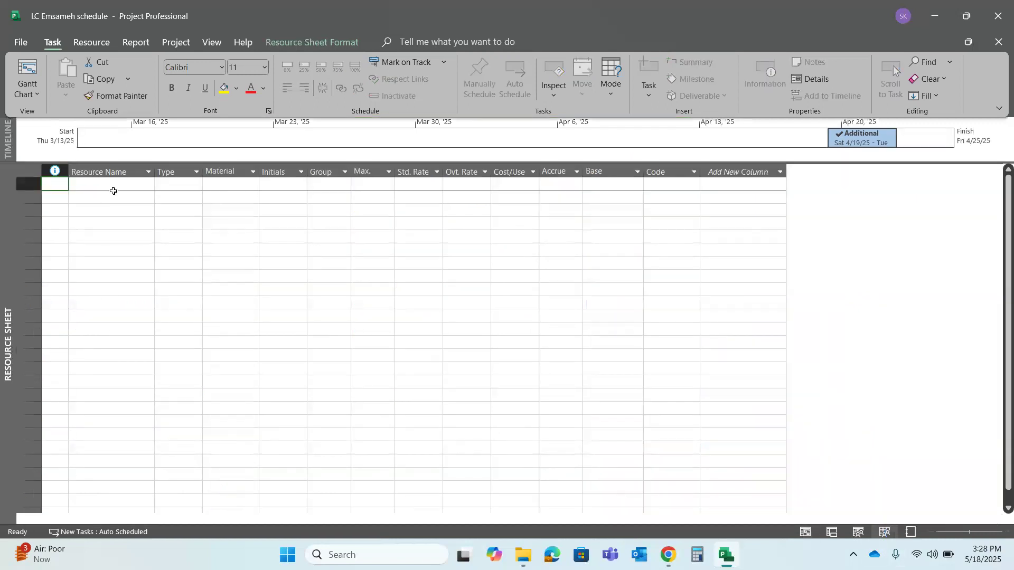
{"action": "left_click", "coordinate": [118, 188]}
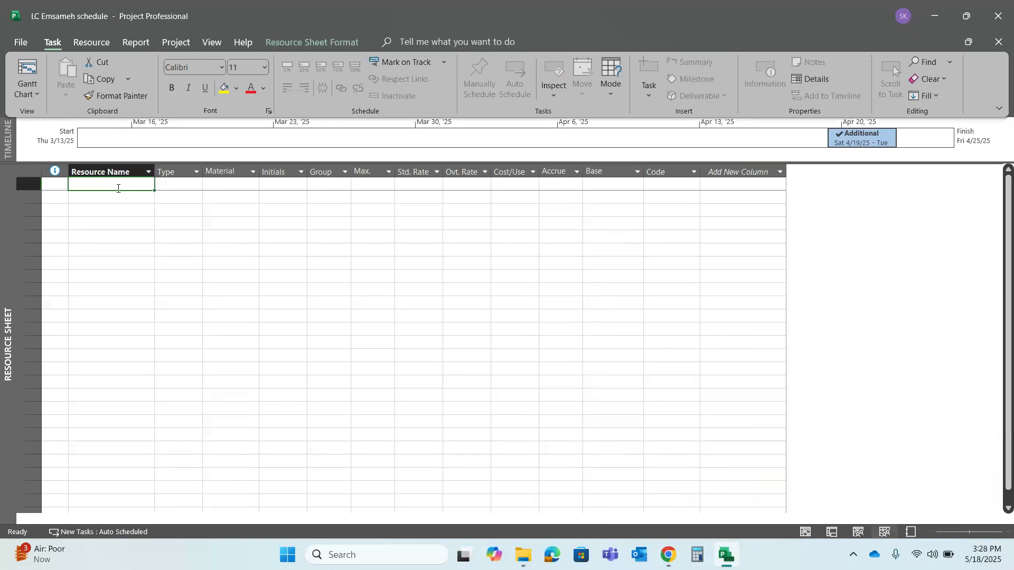
{"action": "type", "text": "welder"}
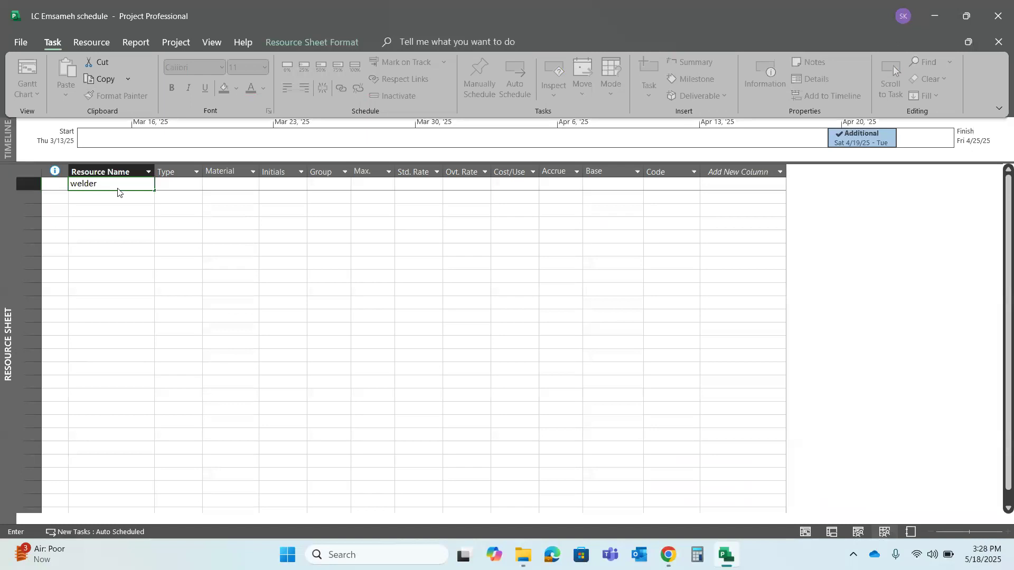
{"action": "key", "text": "Return"}
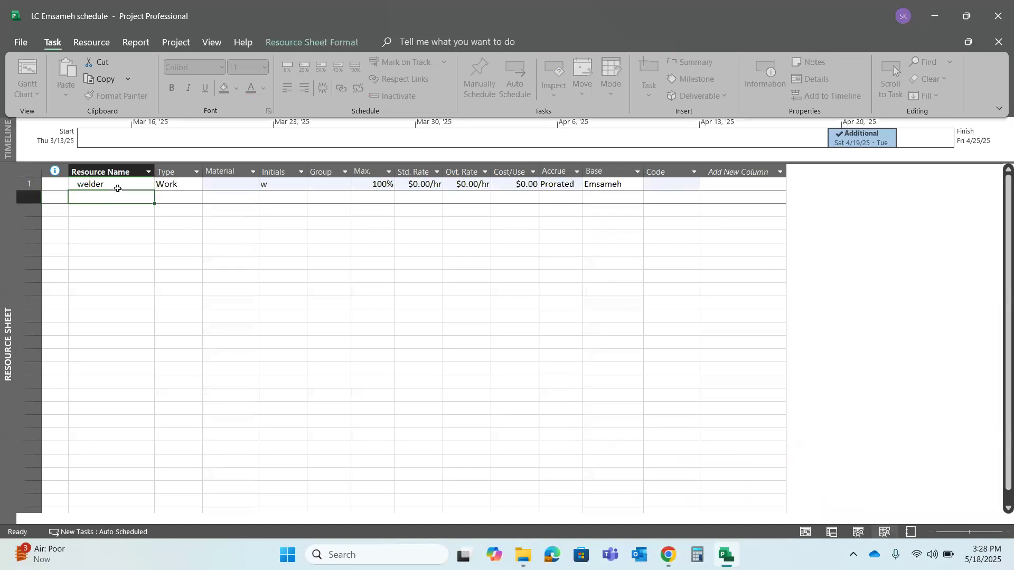
{"action": "type", "text": "fabricator"}
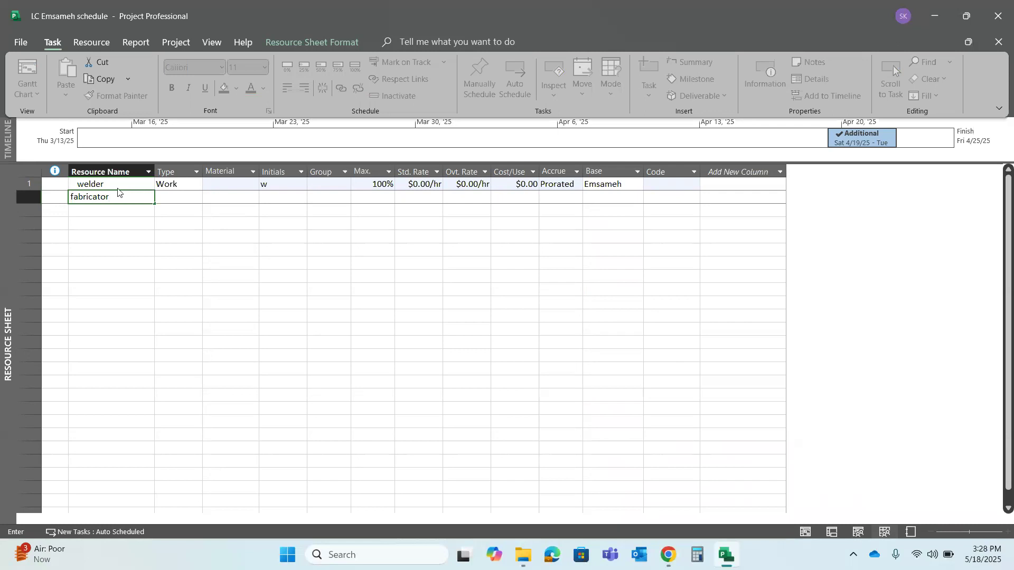
{"action": "key", "text": "Return"}
Add the resources "mechanic" and "scaffolder" below the fabricator
{"action": "type", "text": "mechan"}
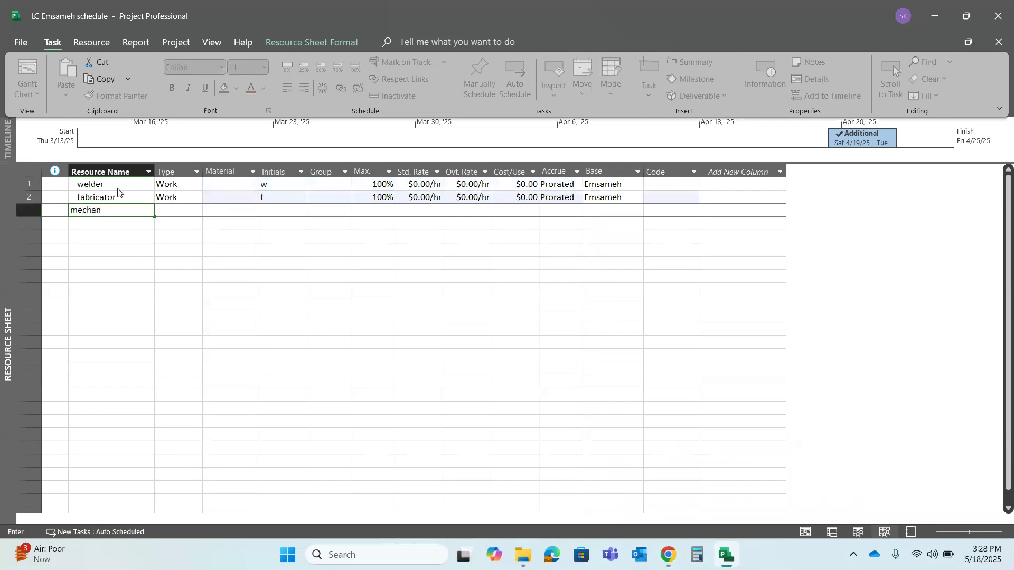
{"action": "type", "text": "ic"}
{"action": "key", "text": "Return"}
{"action": "type", "text": "sc"}
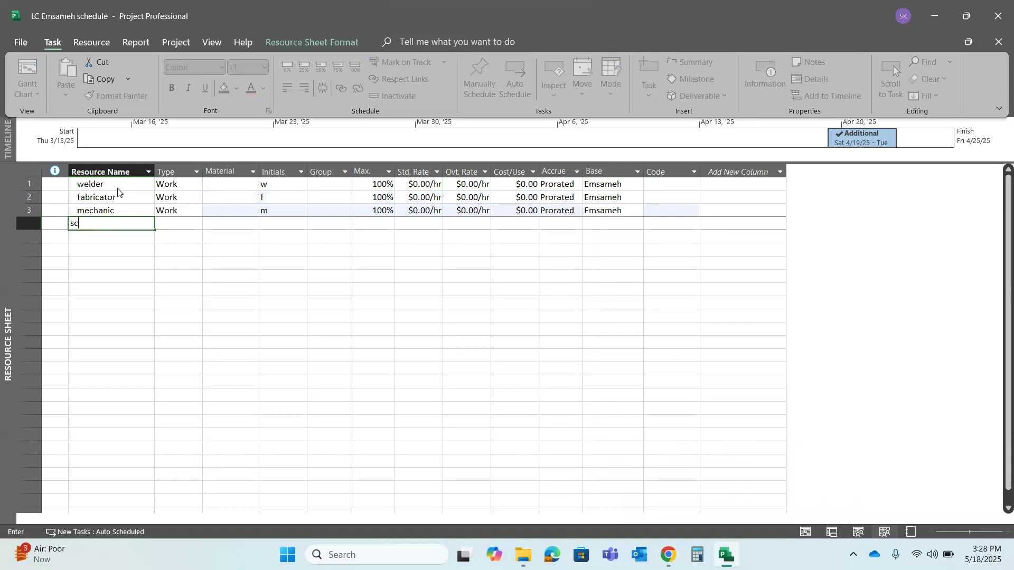
{"action": "type", "text": "affolder"}
{"action": "key", "text": "Return"}
Add the resources "cleaner" and "painter" below the scaffolder
{"action": "type", "text": "cleaner"}
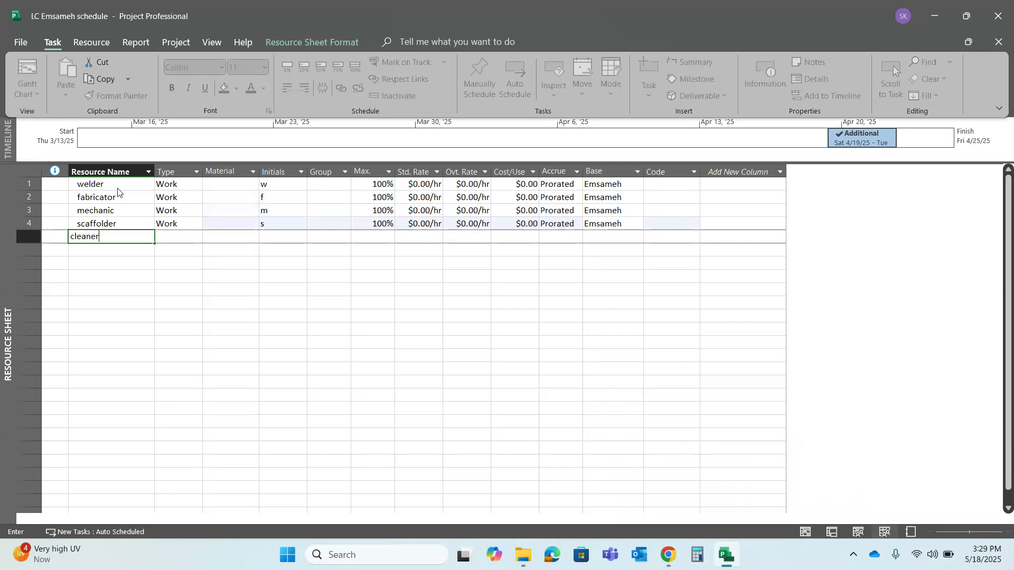
{"action": "key", "text": "Return"}
{"action": "type", "text": "painter"}
{"action": "key", "text": "Return"}
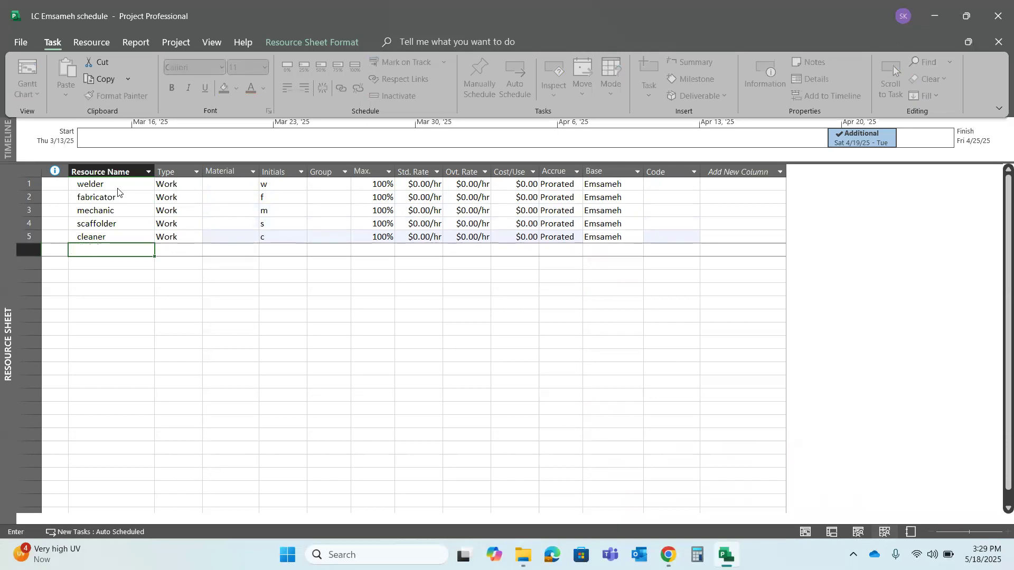
Add the resources "blaster" and "pipe fabricator" below the painter
{"action": "type", "text": "bl"}
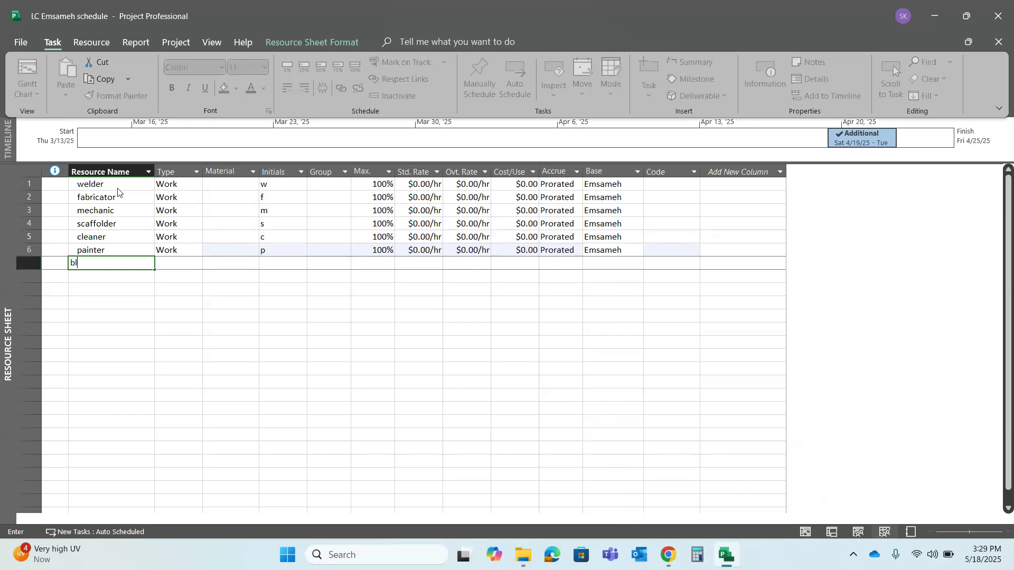
{"action": "type", "text": "aster"}
{"action": "key", "text": "Return"}
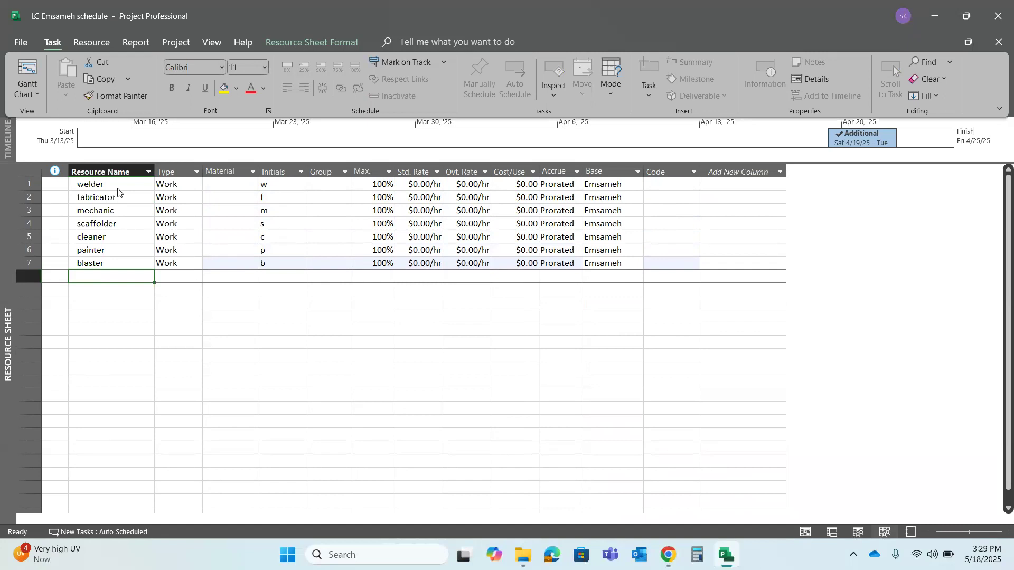
{"action": "type", "text": "pp"}
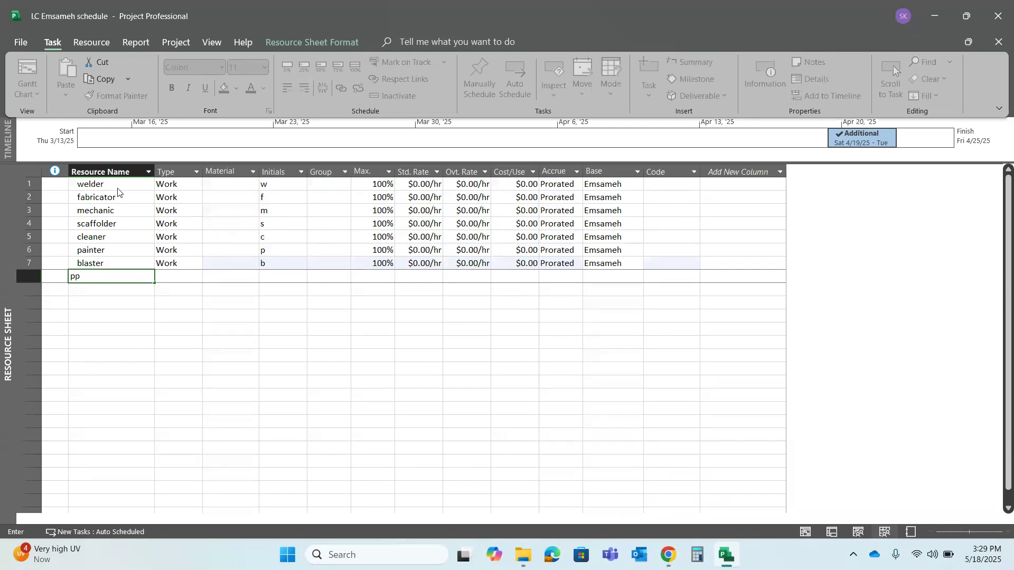
{"action": "key", "text": "BackSpace"}
{"action": "type", "text": "ipe fabricator"}
{"action": "key", "text": "Return"}
Add the resource "carpenter" below the pipe fabricator
{"action": "type", "text": "carpentr"}
{"action": "key", "text": "BackSpace"}
{"action": "type", "text": "er"}
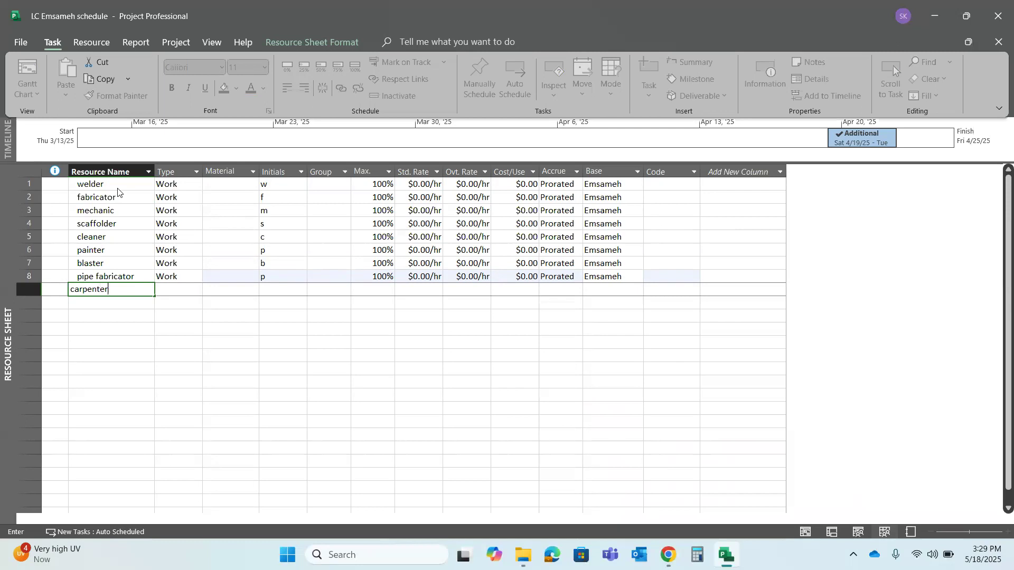
{"action": "key", "text": "Return"}
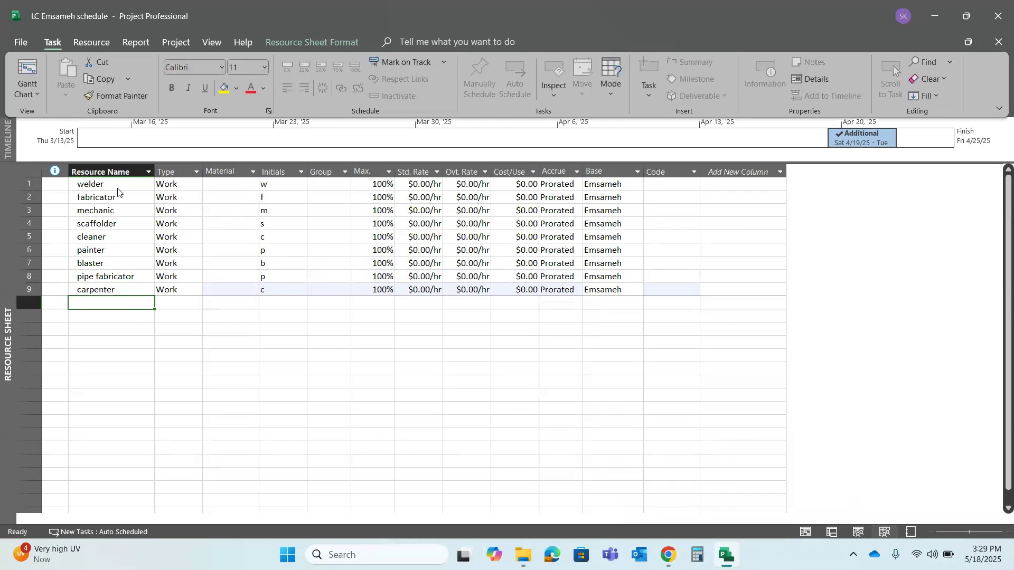
Add the resources "rigger" and "helper" below the carpenter
{"action": "type", "text": "rigger"}
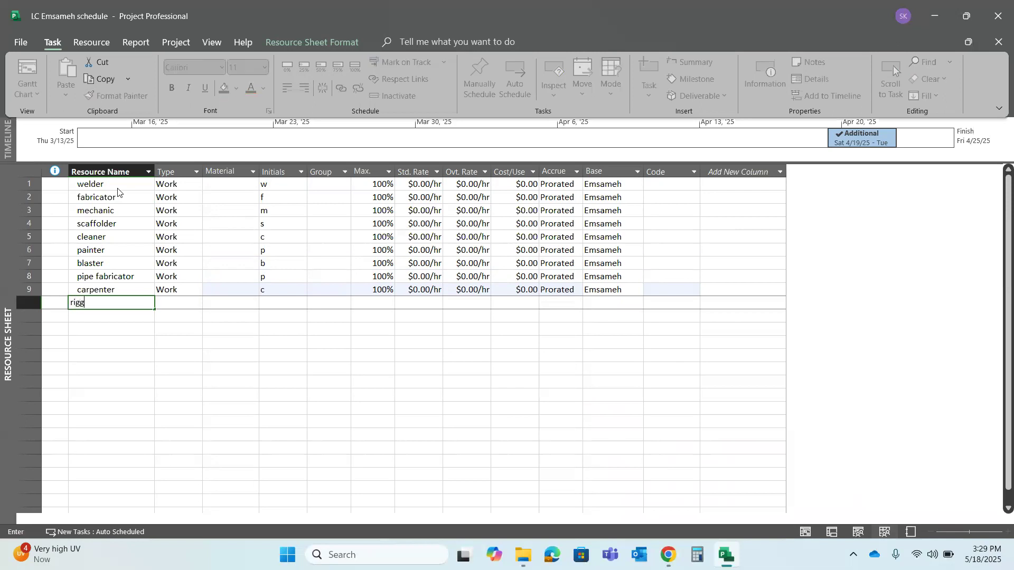
{"action": "key", "text": "Return"}
{"action": "type", "text": "helper"}
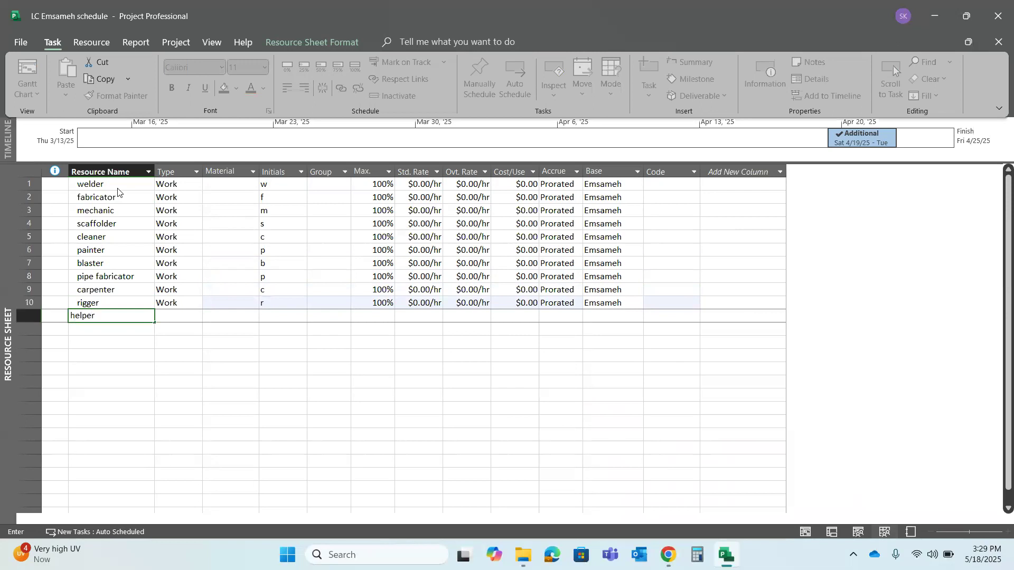
{"action": "key", "text": "Return"}
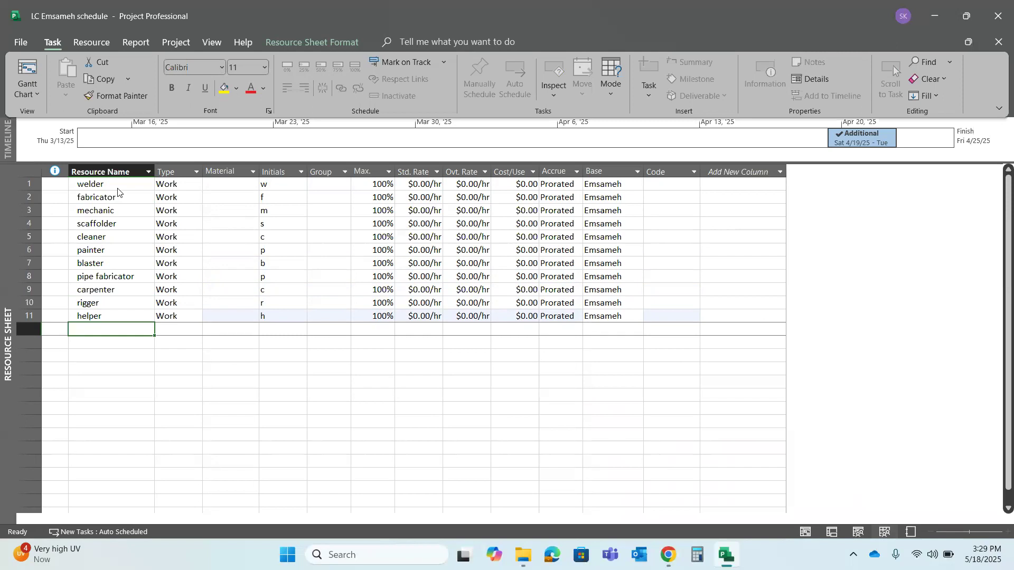
Add the resource "welding machiner" below the helper
{"action": "type", "text": "welding ma"}
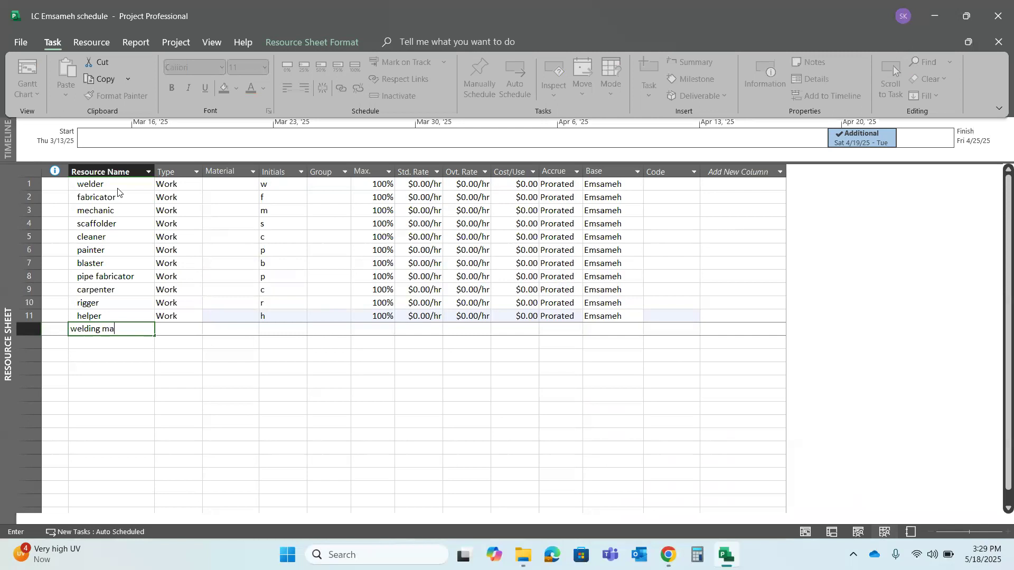
{"action": "type", "text": "chiner"}
{"action": "key", "text": "Return"}
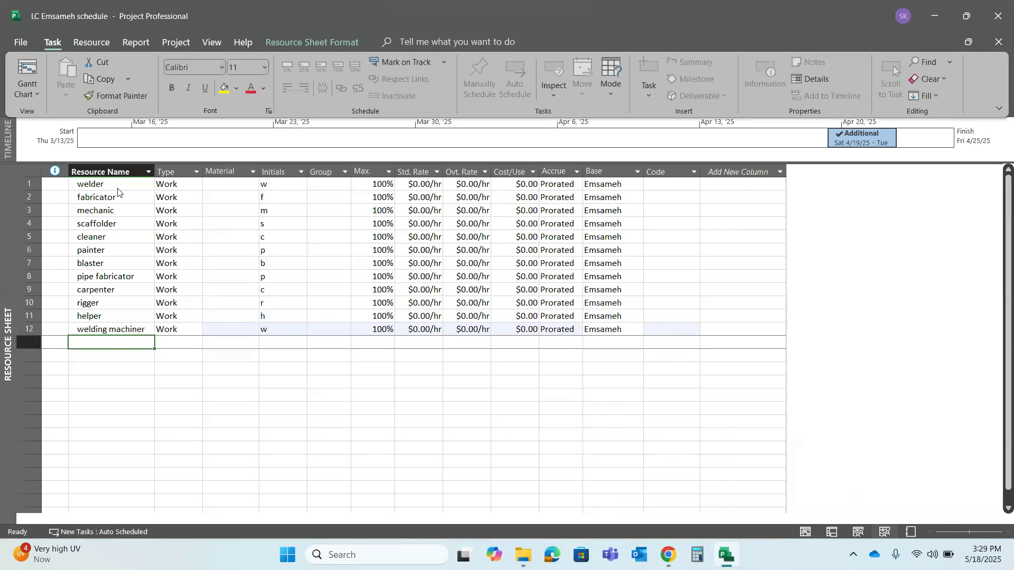
Add the resources "acetylene" and "oxygen" below the welding machiner
{"action": "type", "text": "acetylene"}
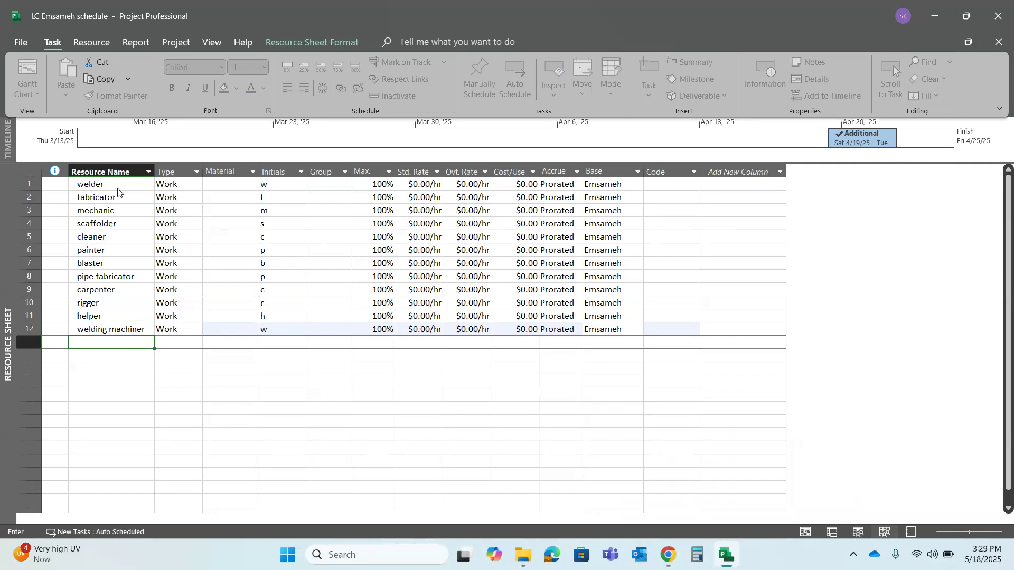
{"action": "key", "text": "Return"}
{"action": "type", "text": "oxyge"}
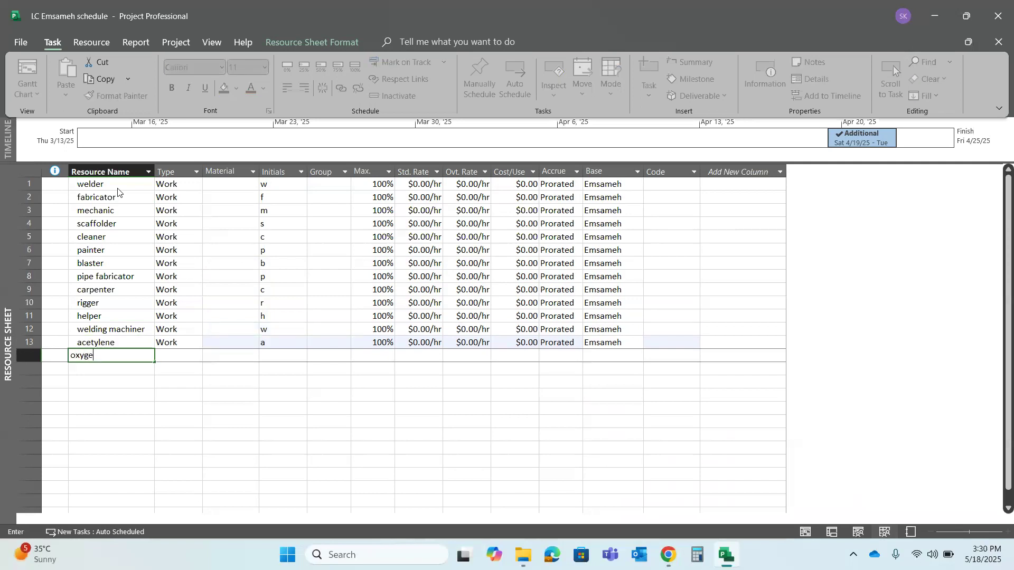
{"action": "type", "text": "n"}
{"action": "key", "text": "Return"}
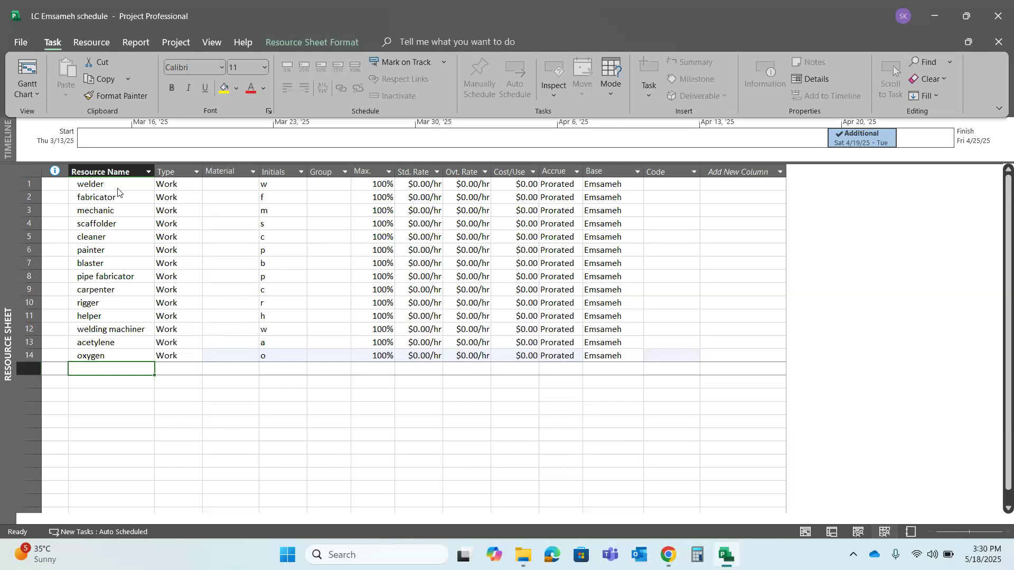
Add the resource "legth machine" below the oxygen and correct its name to "lathe machine"
{"action": "type", "text": "le"}
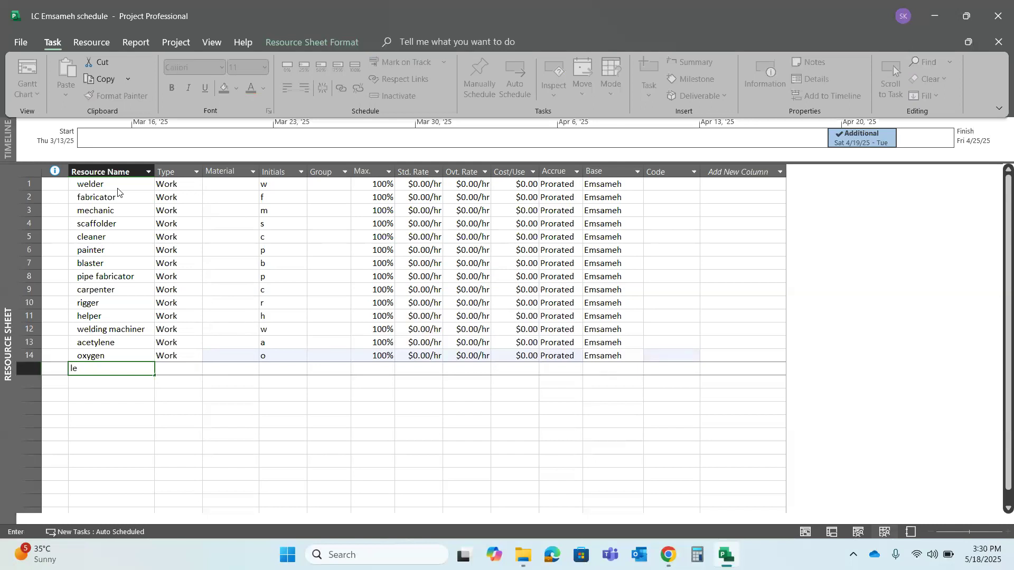
{"action": "type", "text": "gth machine"}
{"action": "key", "text": "Return"}
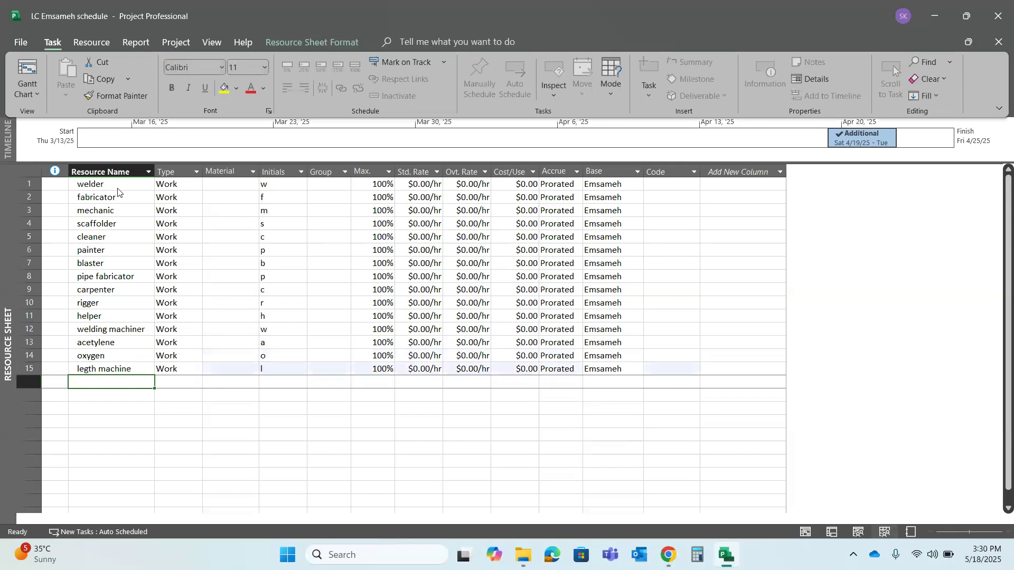
{"action": "left_click", "coordinate": [116, 373]}
{"action": "type", "text": "lathe"}
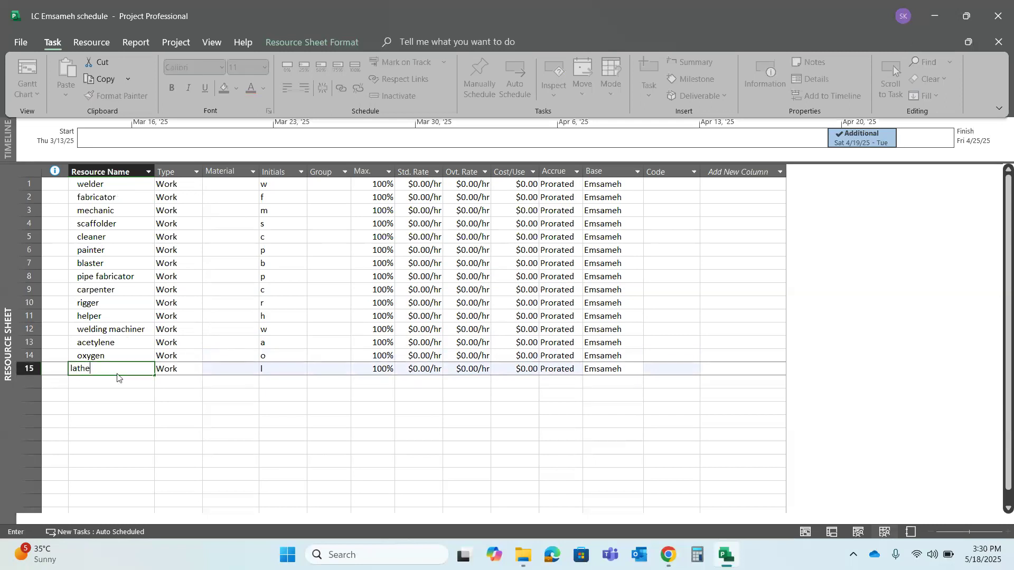
{"action": "type", "text": " machine"}
{"action": "key", "text": "Return"}
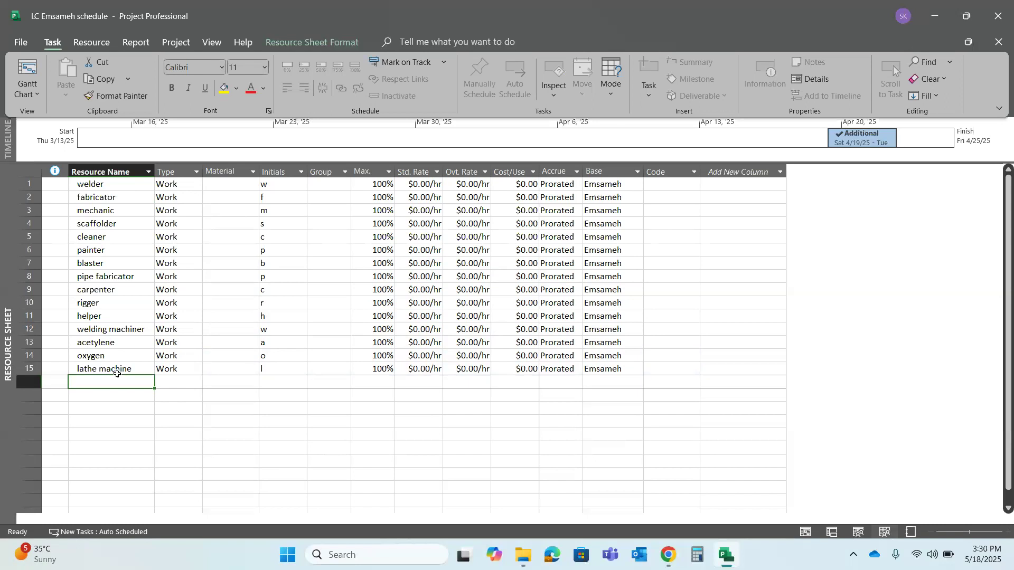
Add the resource "crane" below the lathe machine
{"action": "type", "text": "crane"}
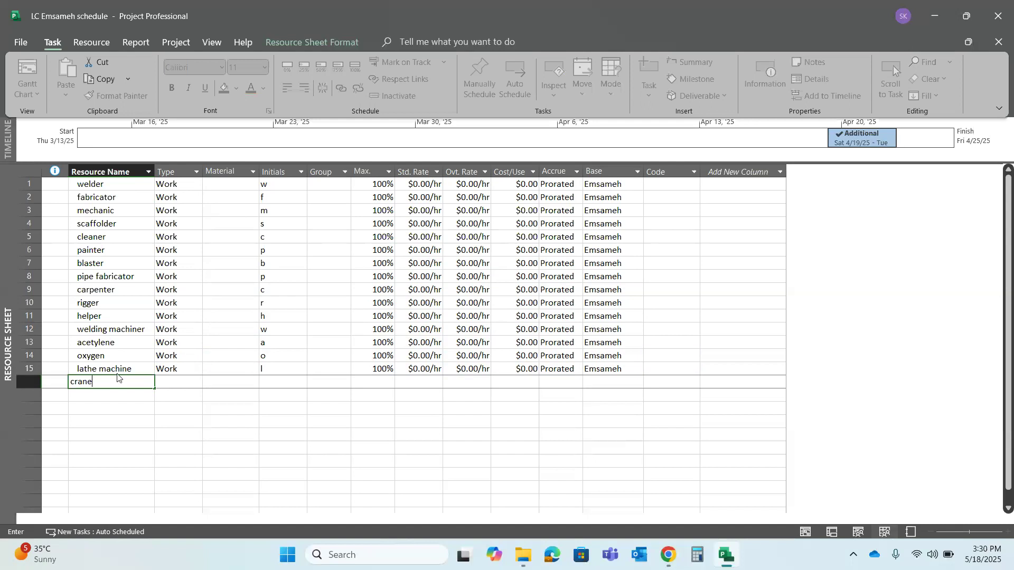
{"action": "key", "text": "Return"}
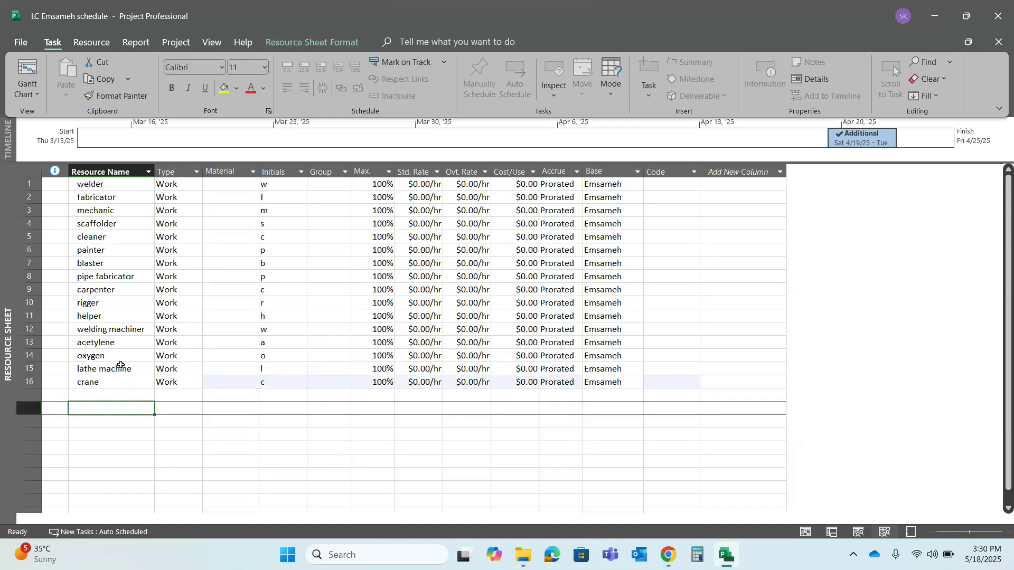
{"action": "left_click", "coordinate": [115, 394]}
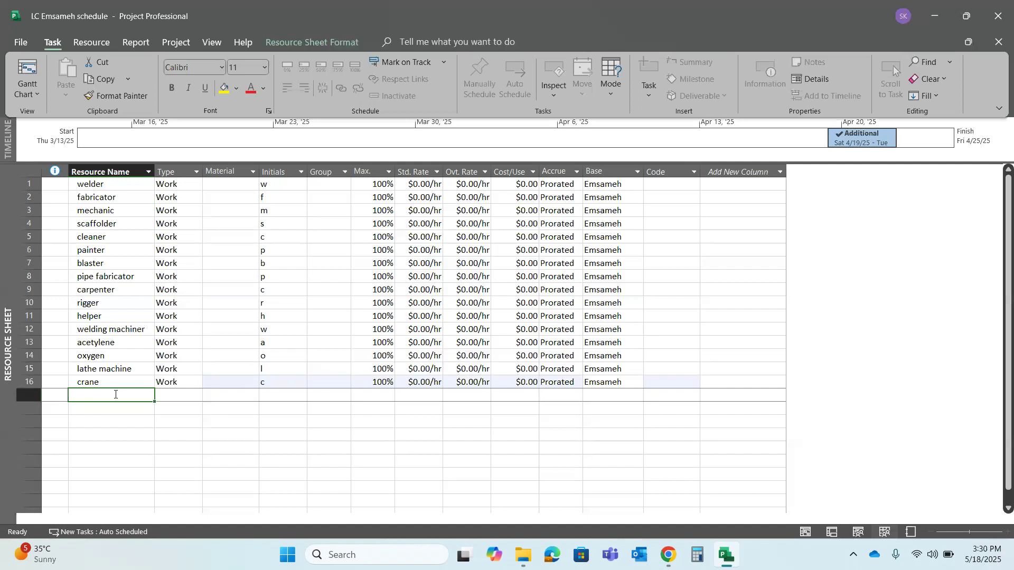
Examine the Type column's filter and the crane's available resource types, keeping the crane as Work
{"action": "left_click", "coordinate": [245, 170]}
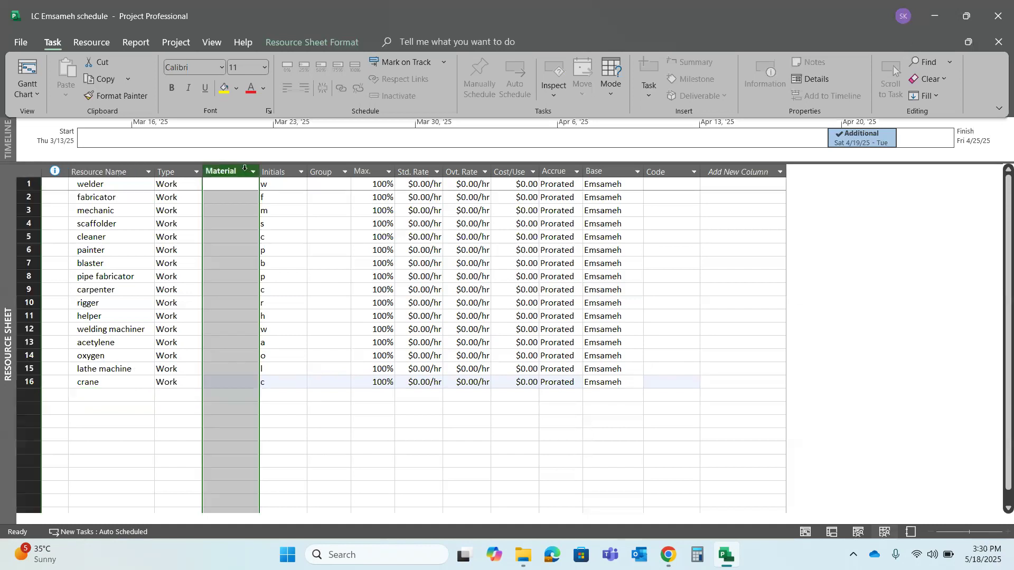
{"action": "left_click", "coordinate": [197, 171]}
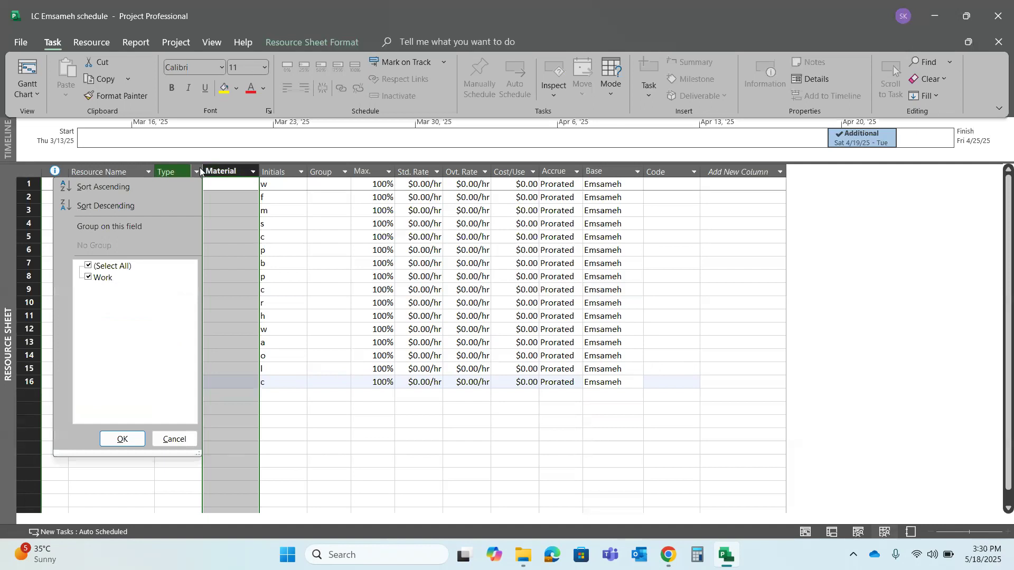
{"action": "left_click", "coordinate": [200, 170]}
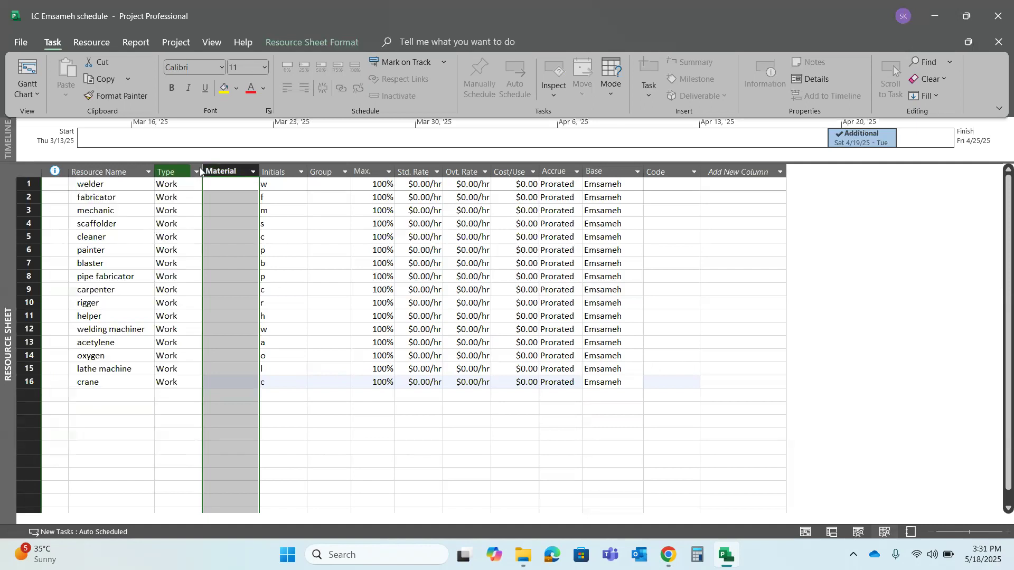
{"action": "left_click", "coordinate": [166, 210]}
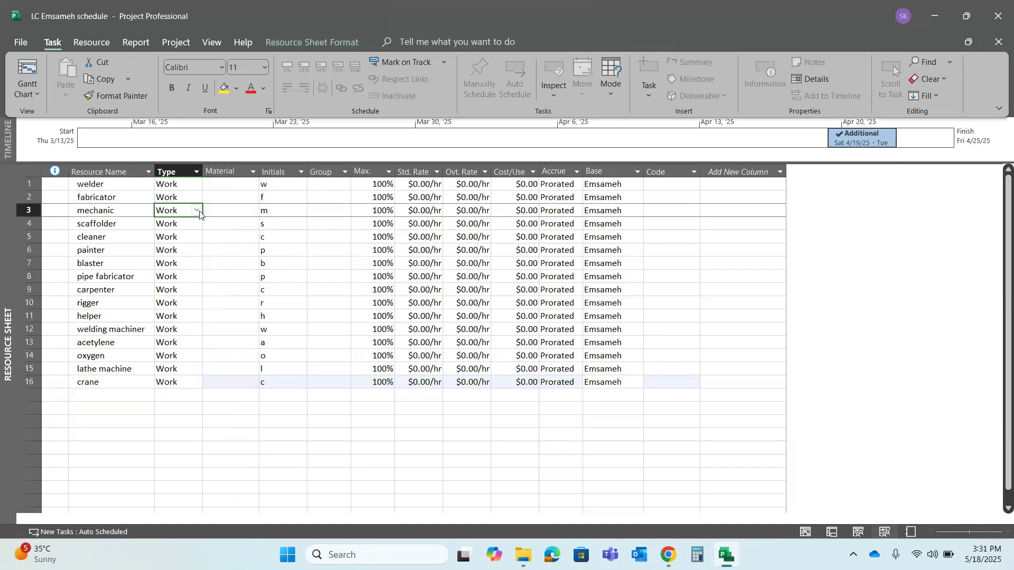
{"action": "left_click", "coordinate": [185, 185]}
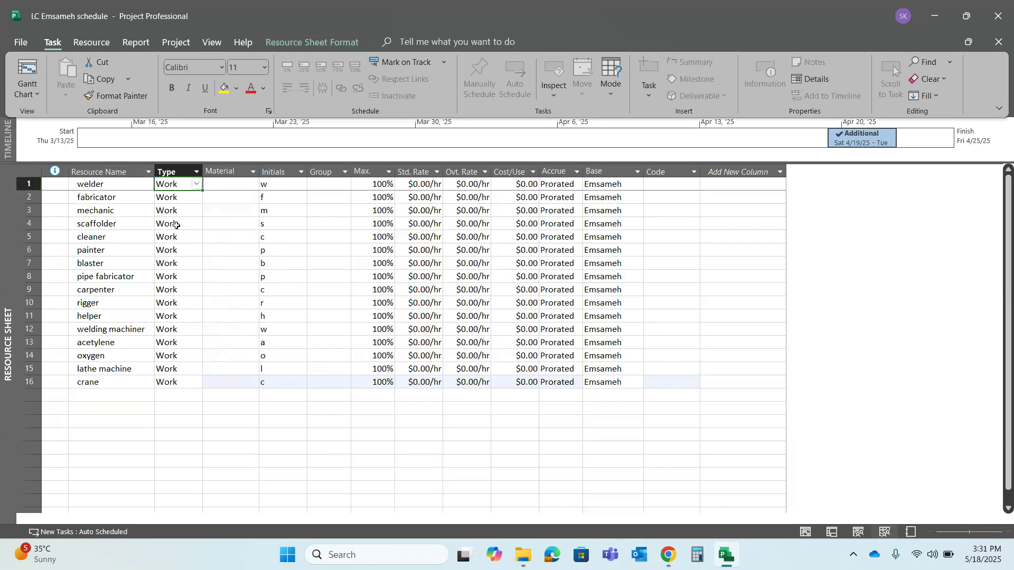
{"action": "left_click", "coordinate": [178, 384]}
{"action": "left_click", "coordinate": [203, 384]}
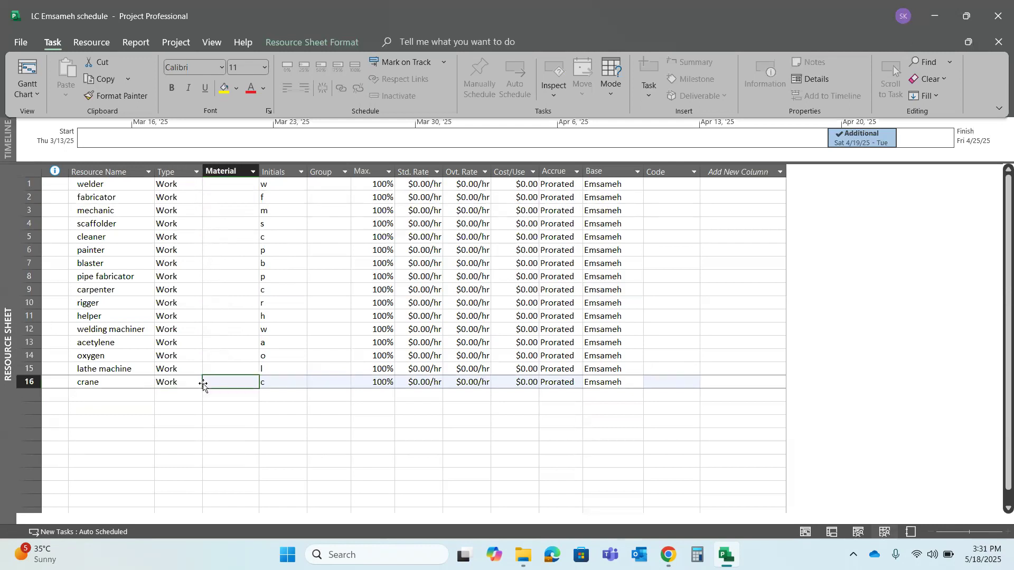
{"action": "left_click", "coordinate": [193, 383]}
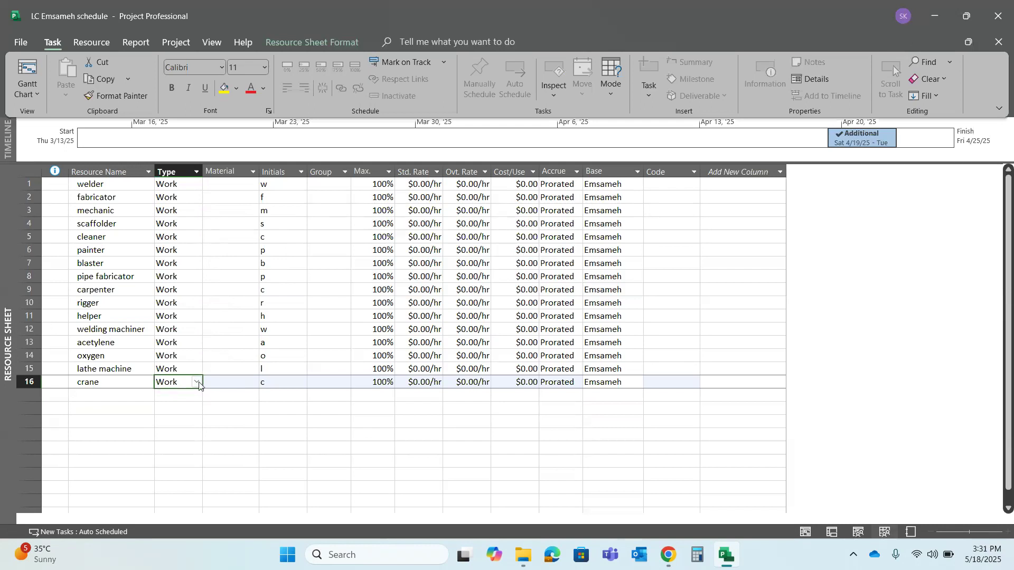
{"action": "left_click", "coordinate": [197, 382]}
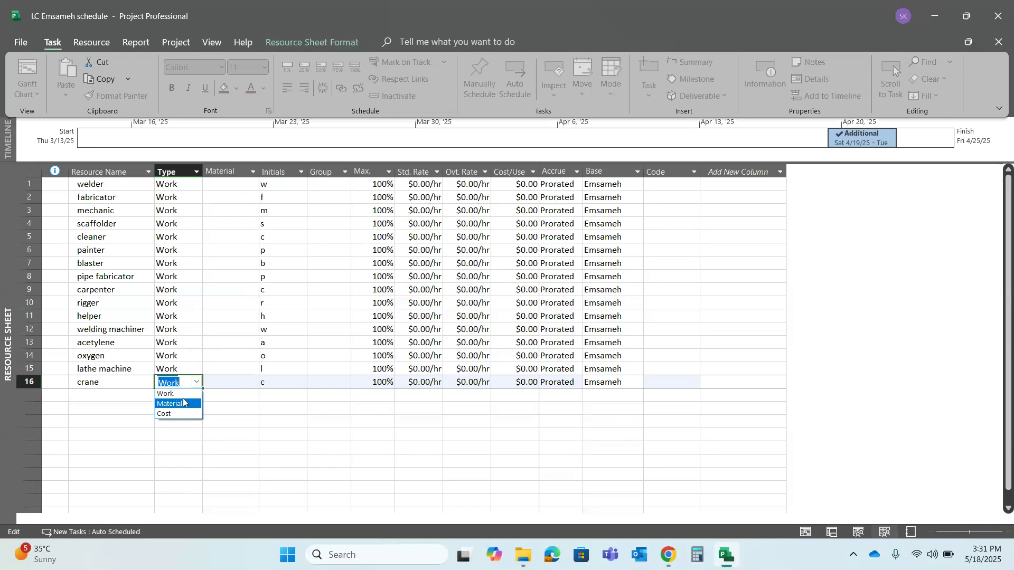
{"action": "left_click", "coordinate": [186, 394]}
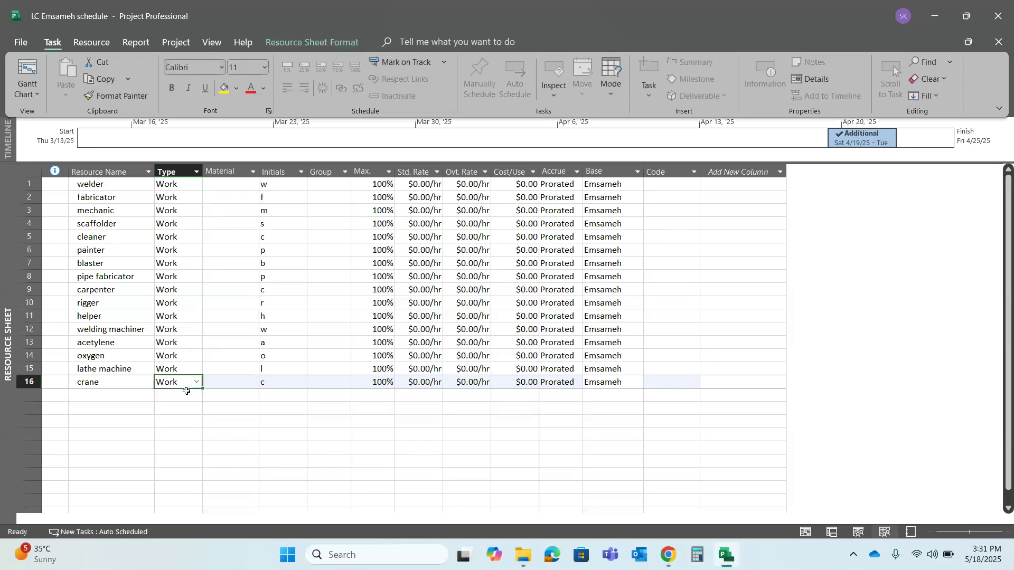
{"action": "left_click", "coordinate": [177, 341]}
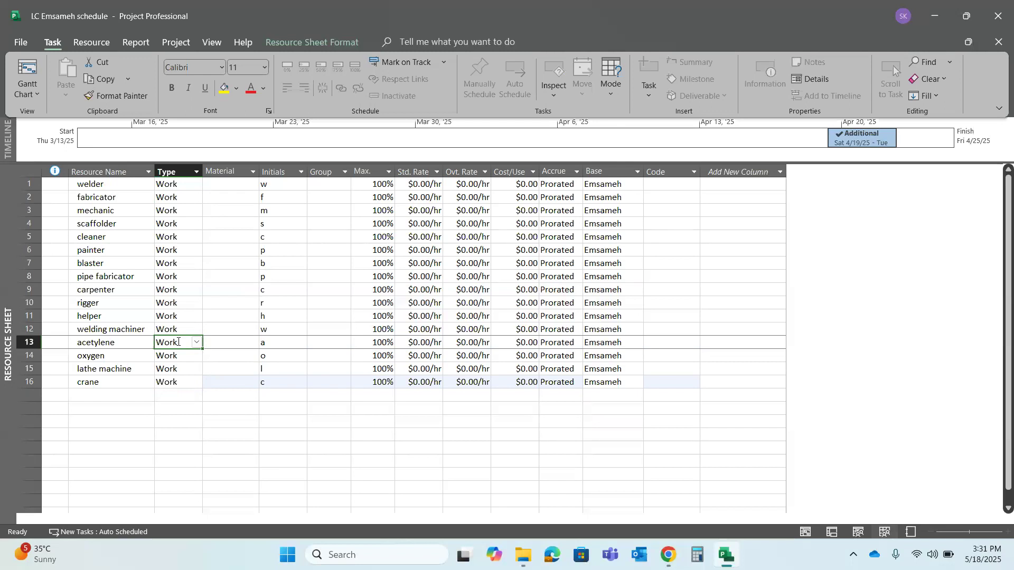
Add the resource "8mm metal sheet" below the crane and set its type to Material
{"action": "left_click", "coordinate": [98, 396]}
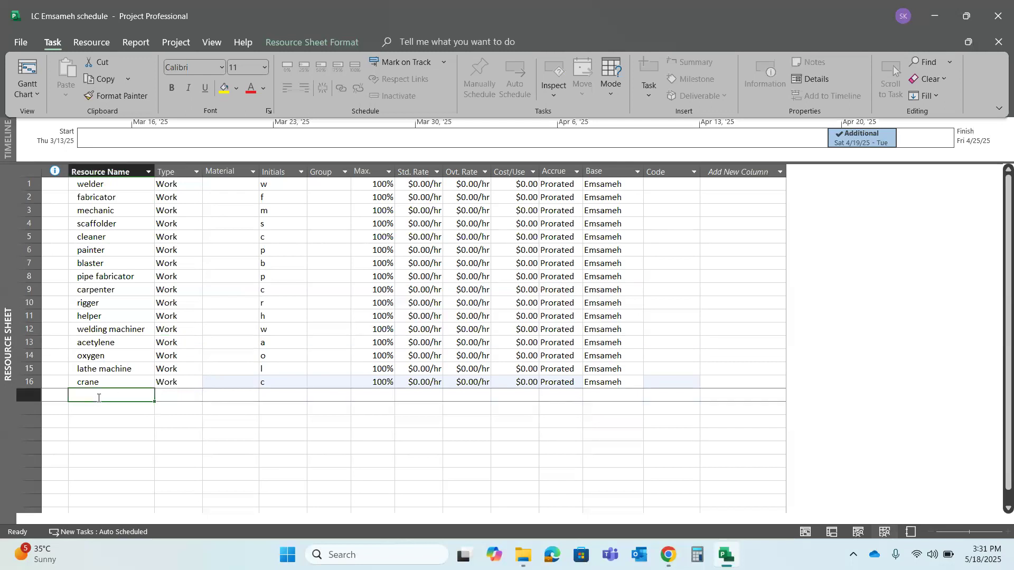
{"action": "type", "text": "8mm "}
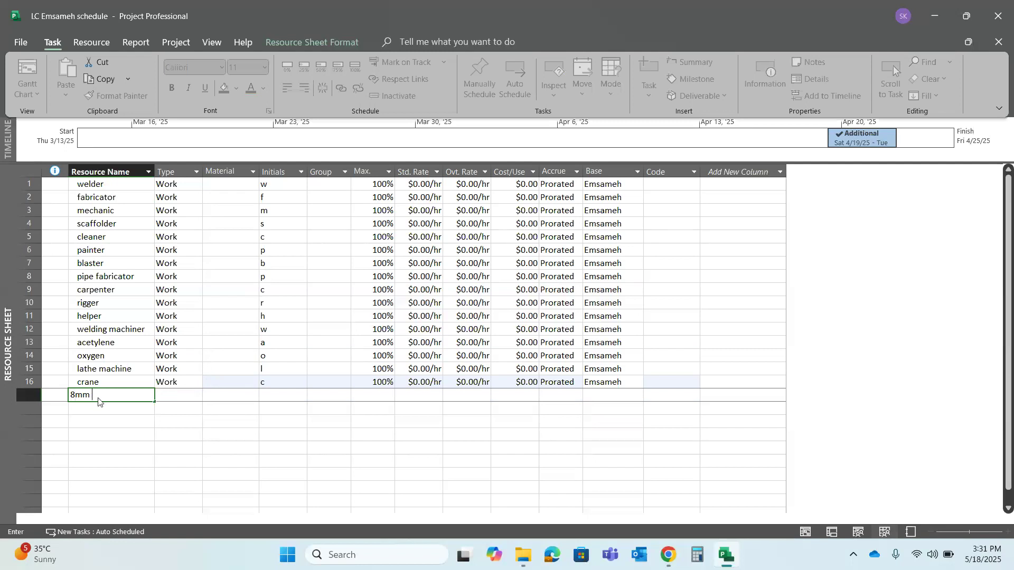
{"action": "type", "text": "metal sheet"}
{"action": "key", "text": "Return"}
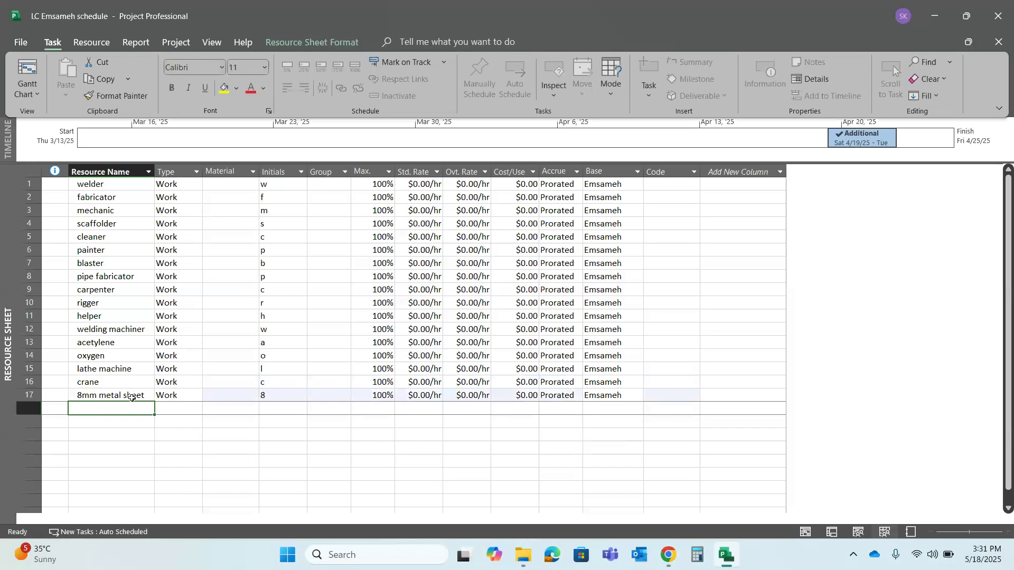
{"action": "left_click", "coordinate": [192, 394]}
{"action": "left_click", "coordinate": [196, 399]}
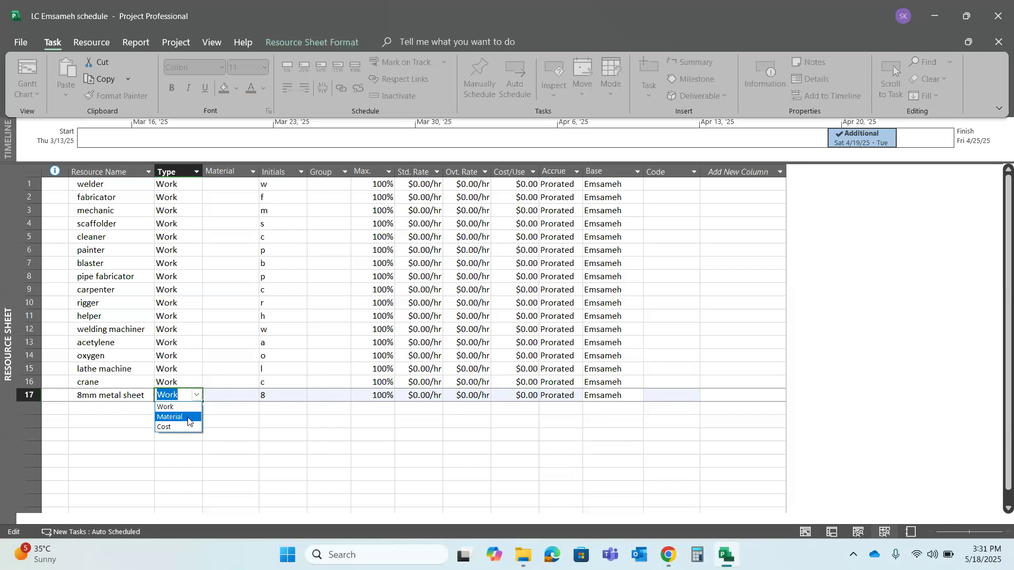
{"action": "left_click", "coordinate": [188, 421]}
Add the resources "welding rod" and "cutting disk" below the 8mm metal sheet
{"action": "left_click", "coordinate": [137, 408]}
{"action": "type", "text": "welding rod"}
{"action": "key", "text": "Return"}
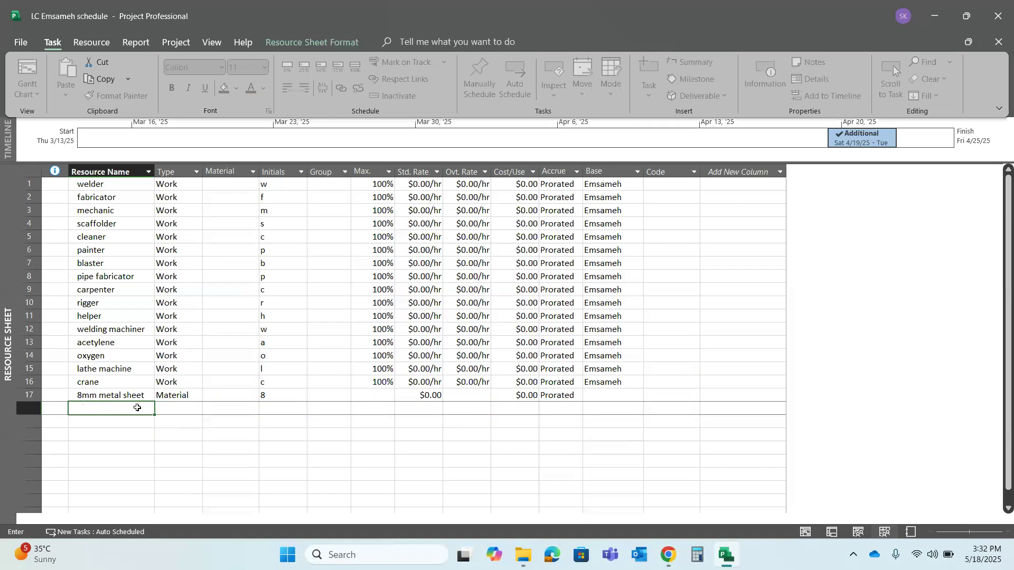
{"action": "type", "text": "cut"}
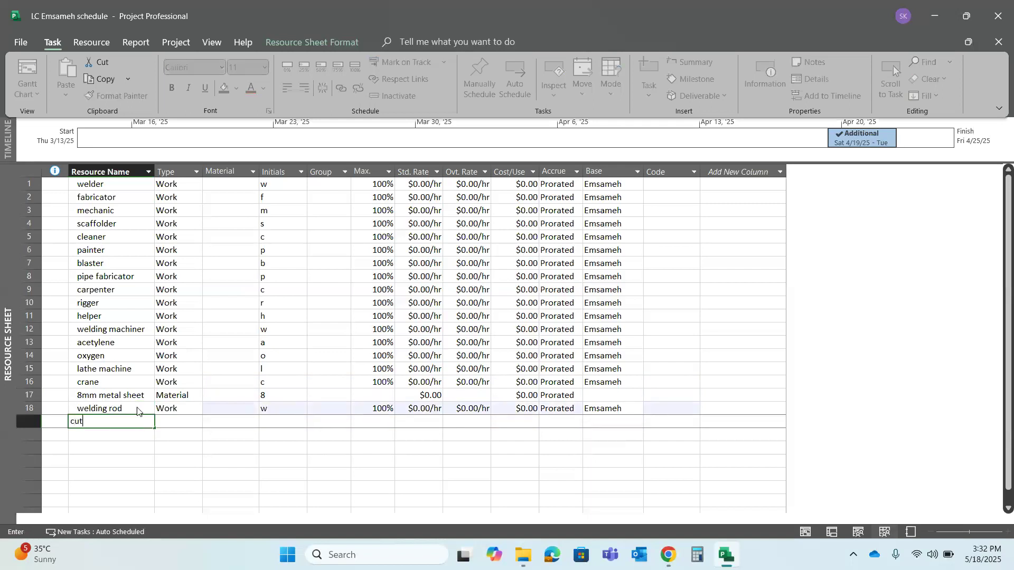
{"action": "type", "text": "ting disk"}
{"action": "key", "text": "Return"}
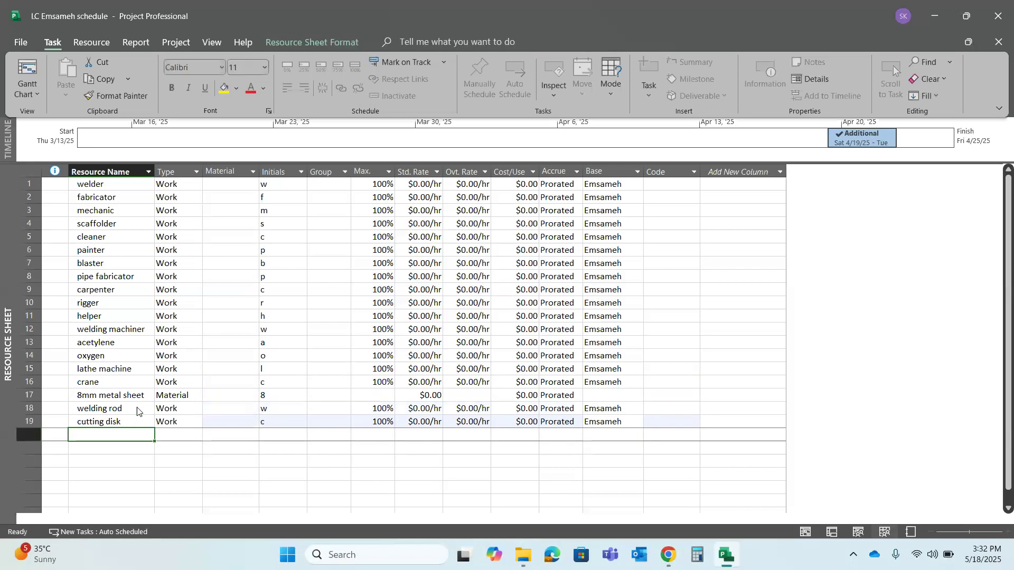
Set the resource type of the welding rod and the cutting disk to Material
{"action": "left_click", "coordinate": [182, 410]}
{"action": "left_click", "coordinate": [196, 414]}
{"action": "left_click", "coordinate": [192, 426]}
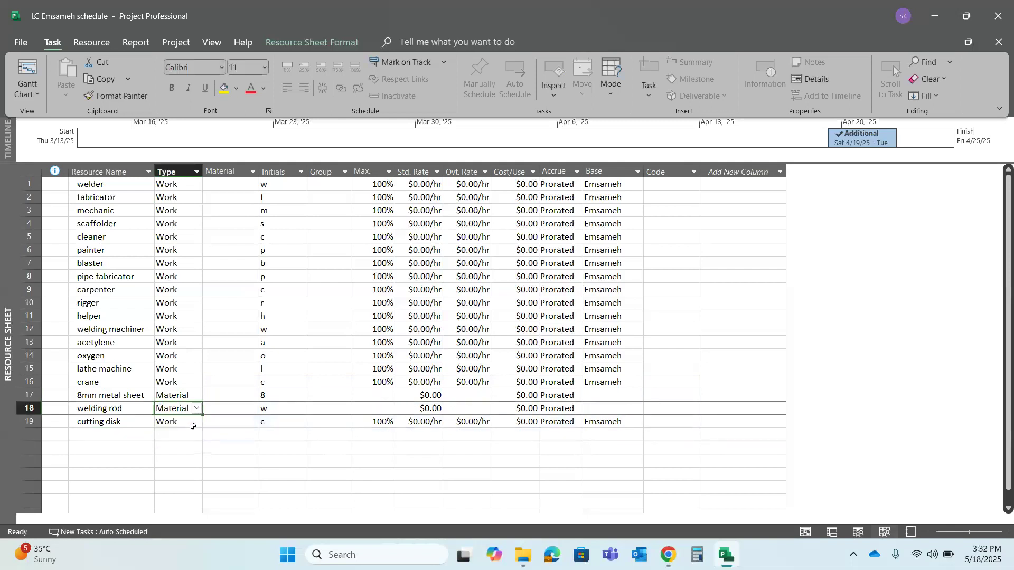
{"action": "key", "text": "Return"}
{"action": "key", "text": "Return"}
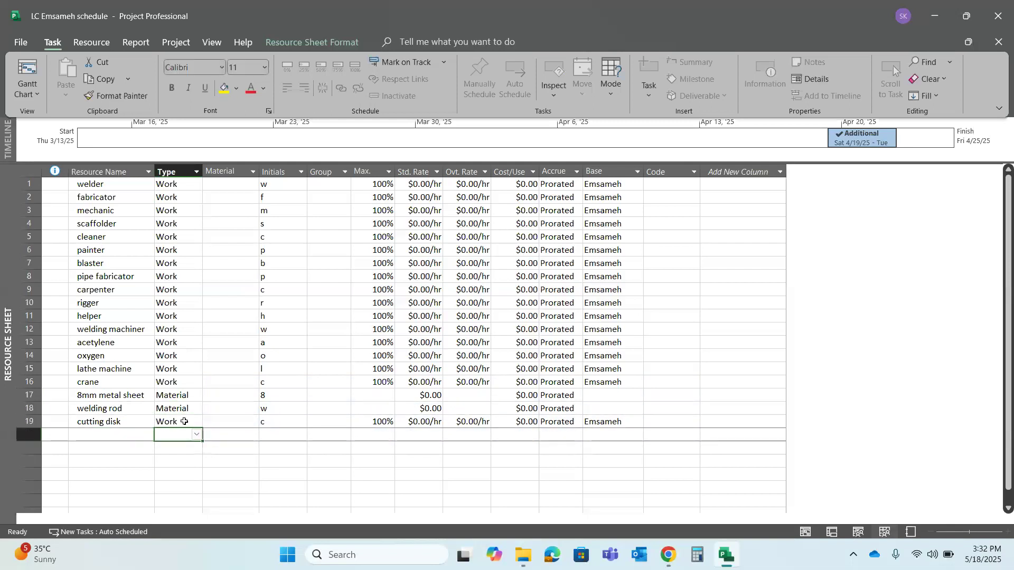
{"action": "left_click", "coordinate": [184, 422]}
{"action": "left_click", "coordinate": [196, 422]}
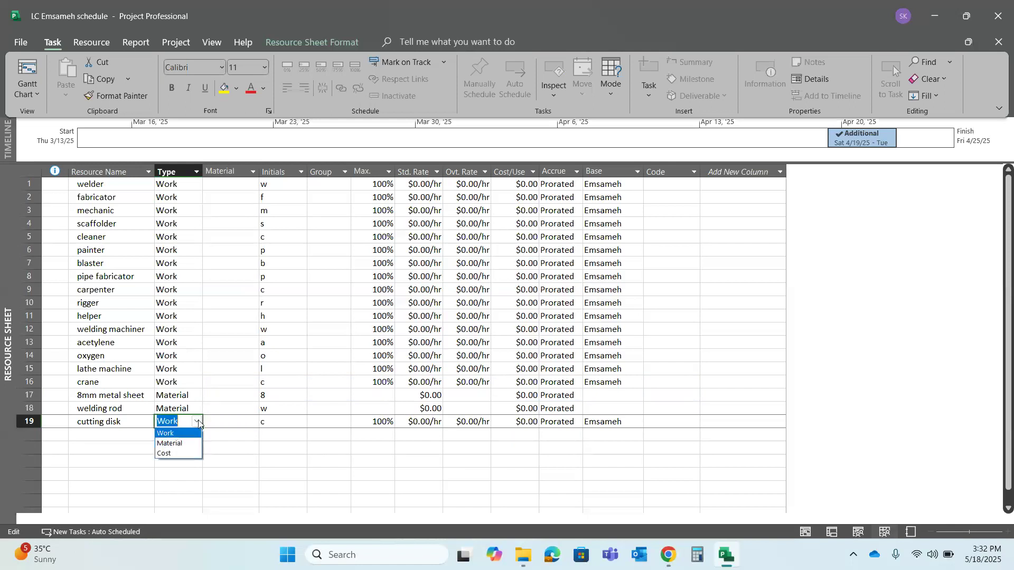
{"action": "left_click", "coordinate": [182, 444]}
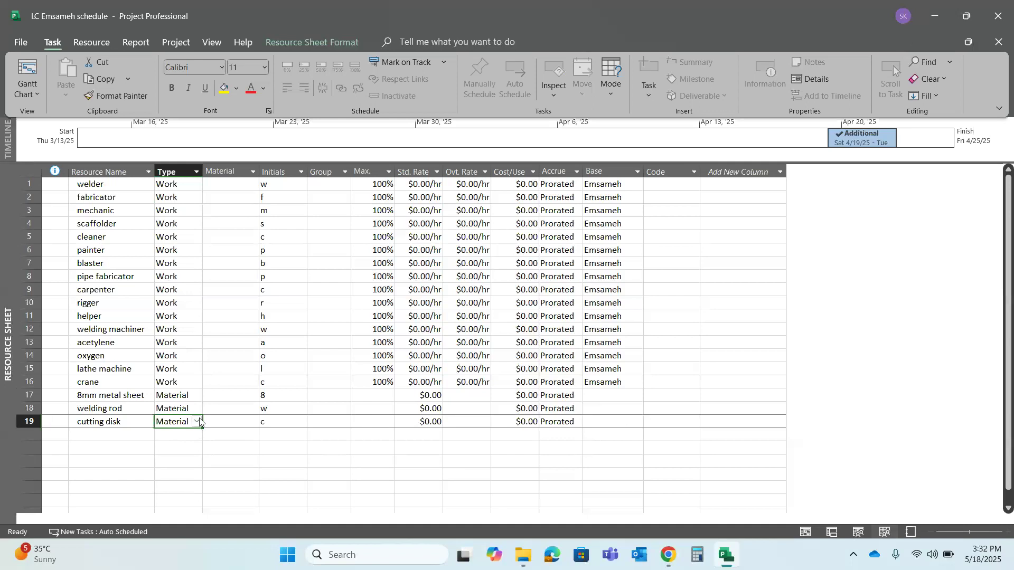
{"action": "left_click", "coordinate": [235, 392]}
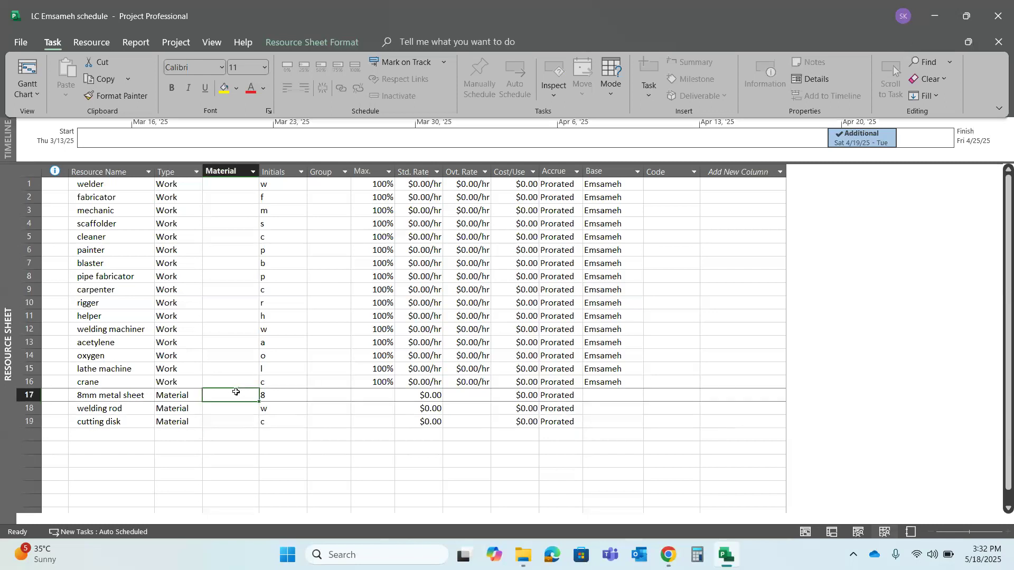
{"action": "left_click", "coordinate": [255, 172]}
{"action": "left_click", "coordinate": [254, 172]}
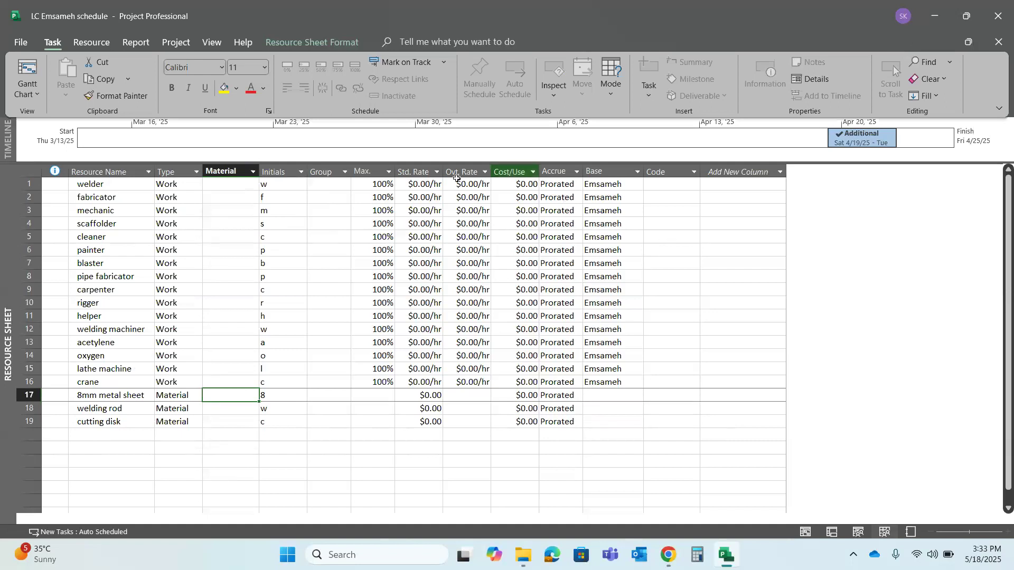
Try to fill the crane's 100% maximum units down to the three material resources below it
{"action": "left_click", "coordinate": [374, 381]}
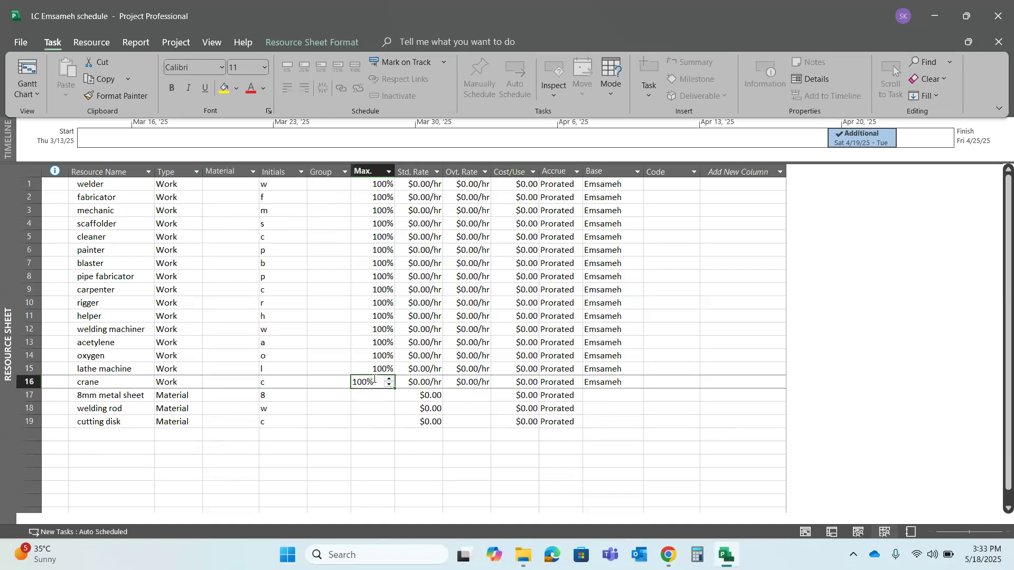
{"action": "left_click_drag", "start_coordinate": [394, 389], "coordinate": [394, 428]}
{"action": "left_click", "coordinate": [379, 397]}
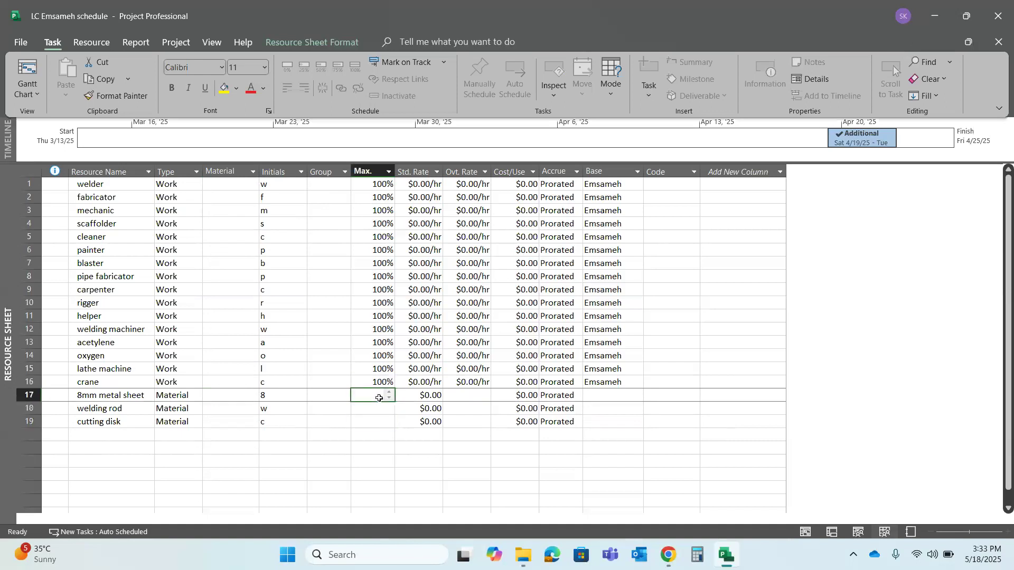
{"action": "left_click", "coordinate": [388, 381]}
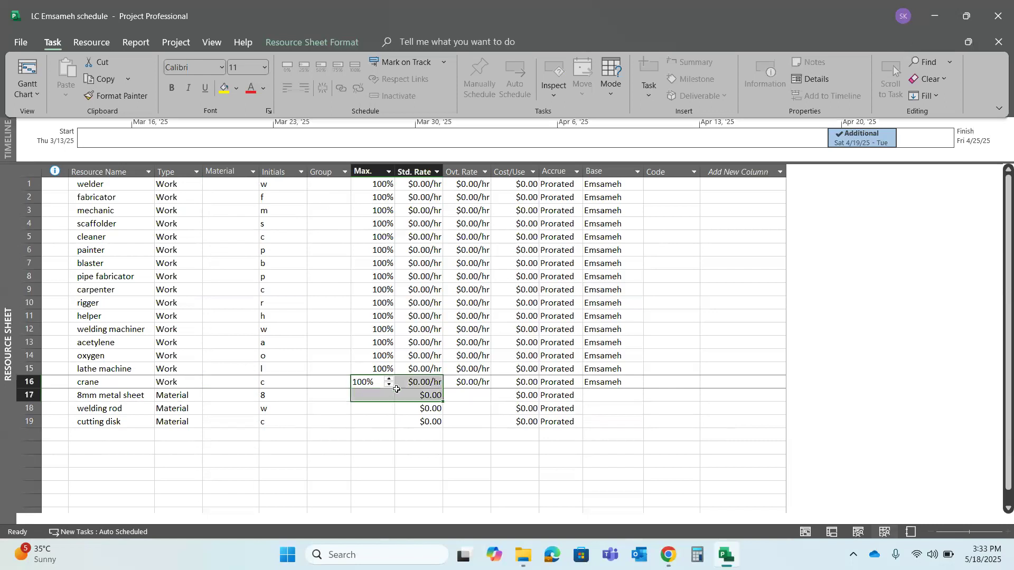
{"action": "left_click", "coordinate": [373, 394]}
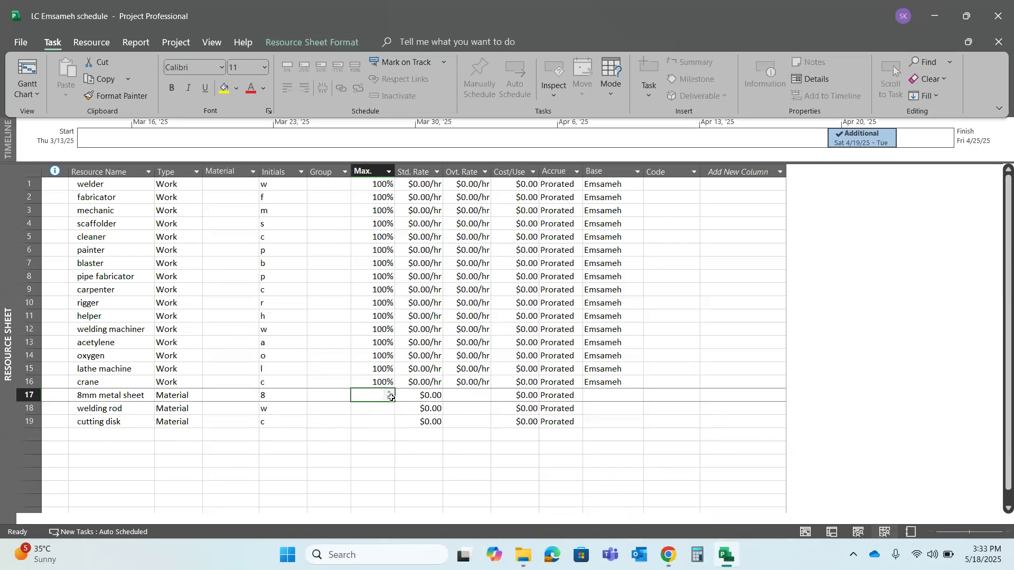
{"action": "left_click", "coordinate": [384, 383]}
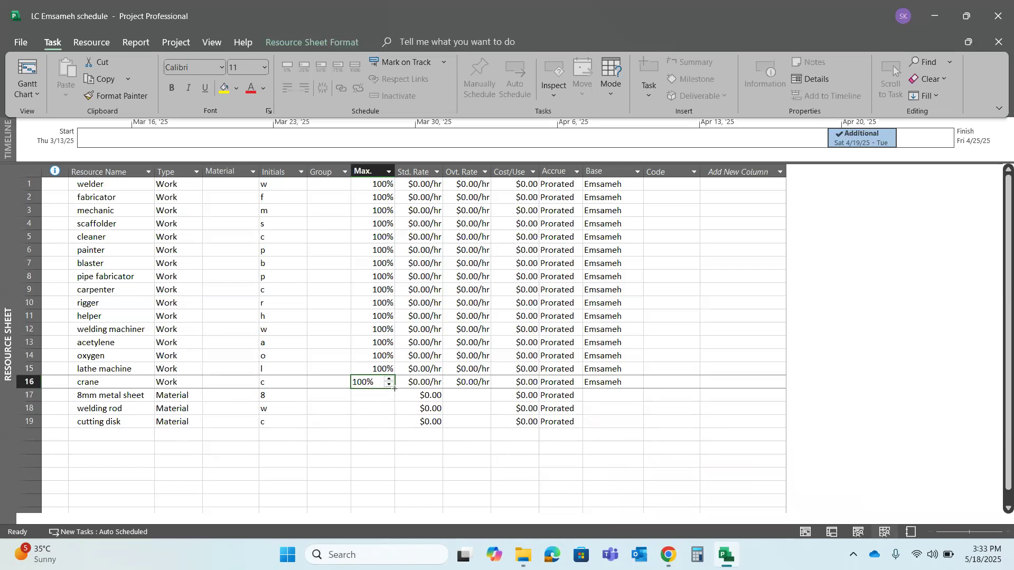
{"action": "left_click_drag", "start_coordinate": [395, 388], "coordinate": [392, 400]}
{"action": "left_click", "coordinate": [367, 425]}
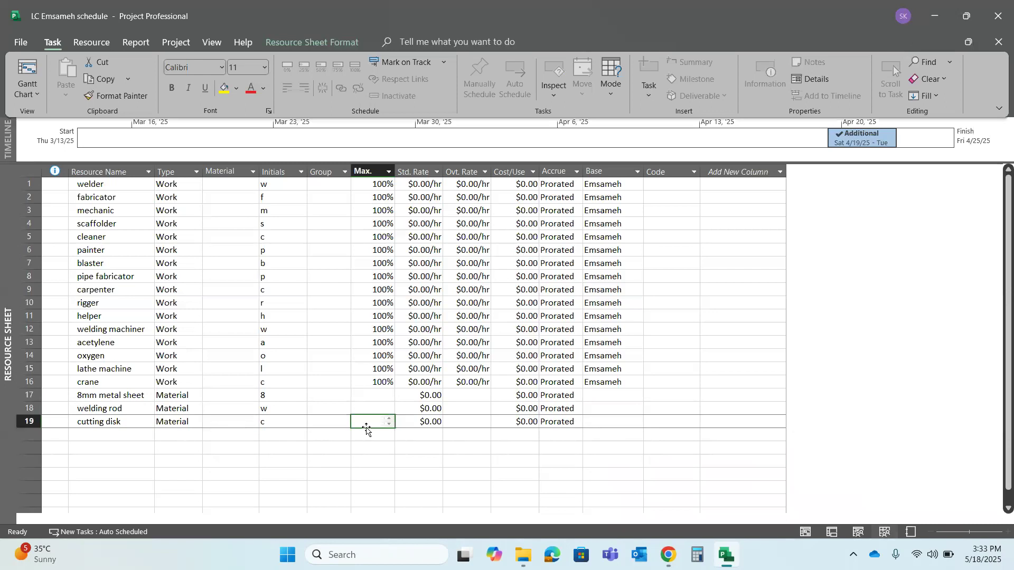
{"action": "left_click", "coordinate": [380, 395]}
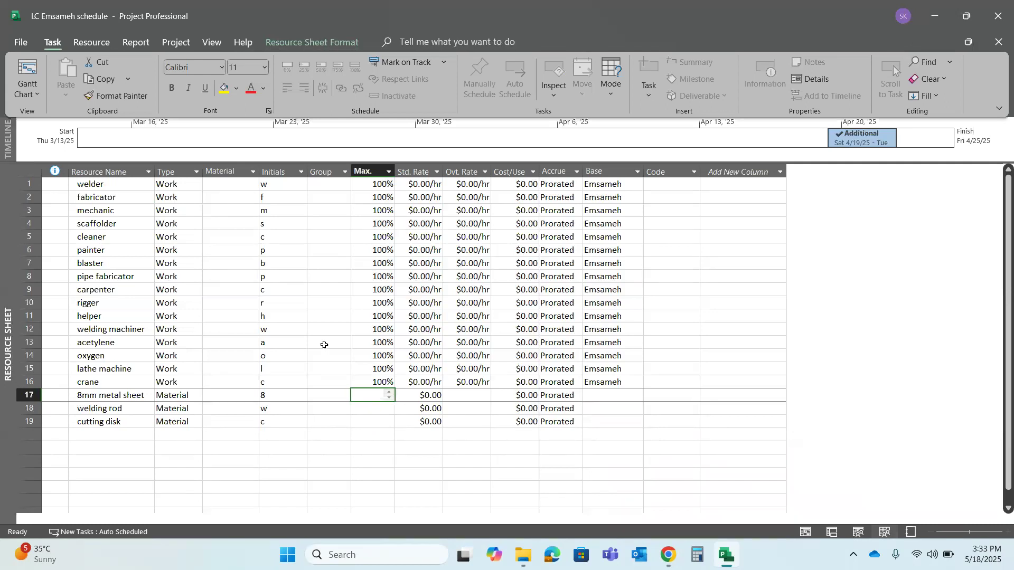
Try to copy the crane's maximum units and paste them into the 8mm metal sheet's maximum units
{"action": "key", "text": "Num_Lock"}
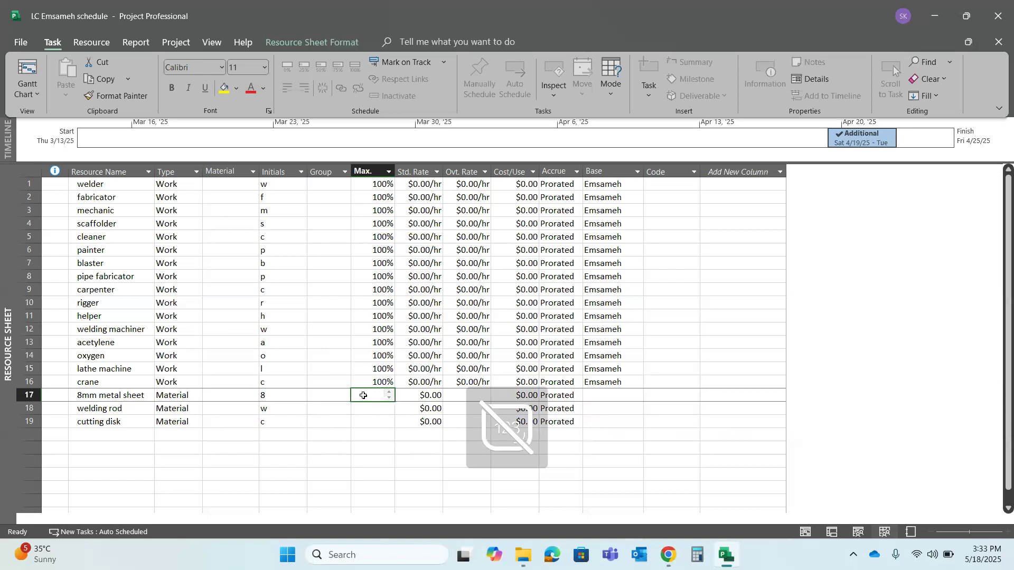
{"action": "key", "text": "End"}
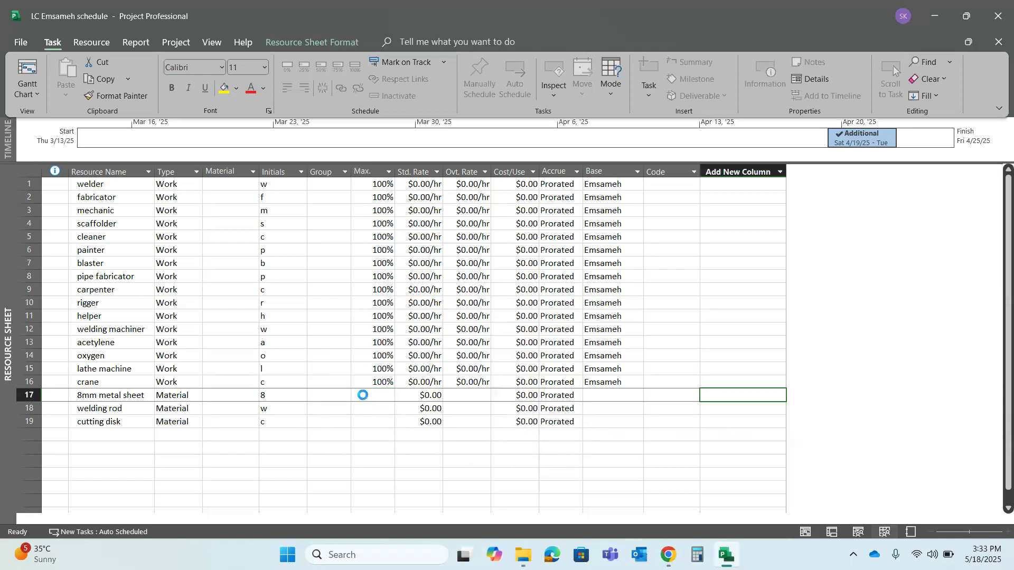
{"action": "left_click", "coordinate": [391, 384]}
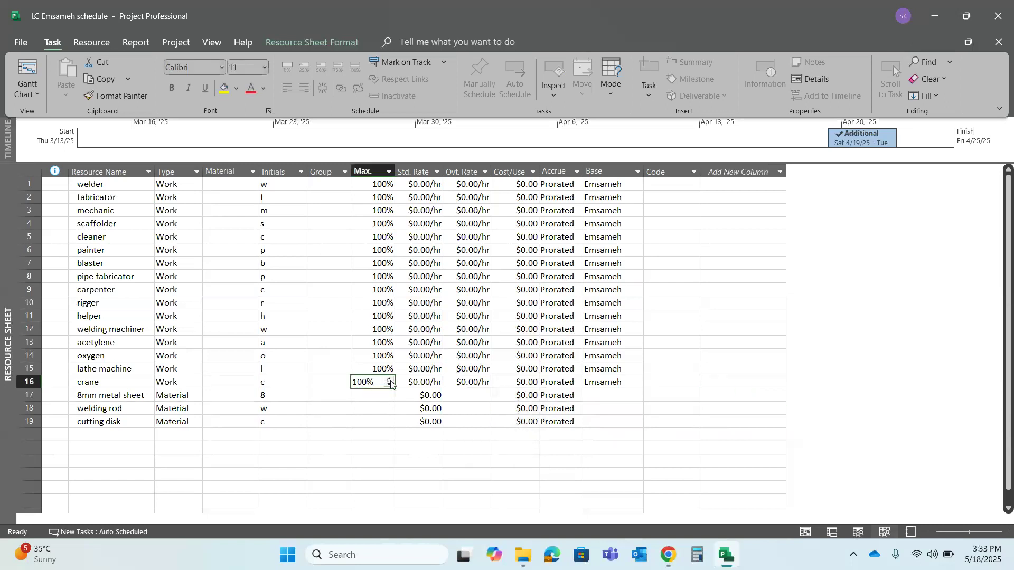
{"action": "left_click", "coordinate": [374, 403]}
{"action": "key", "text": "ctrl+v"}
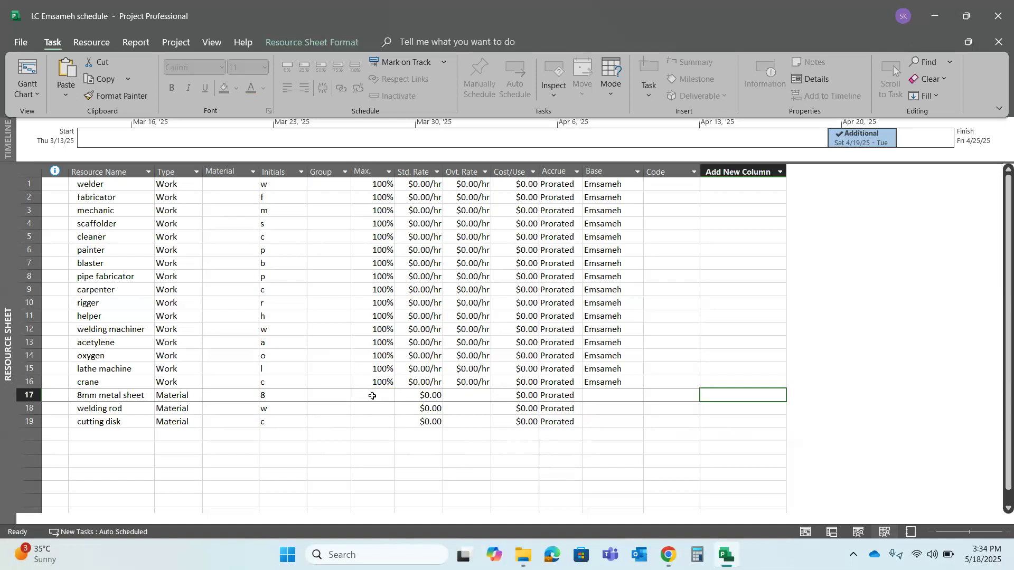
{"action": "left_click", "coordinate": [383, 391]}
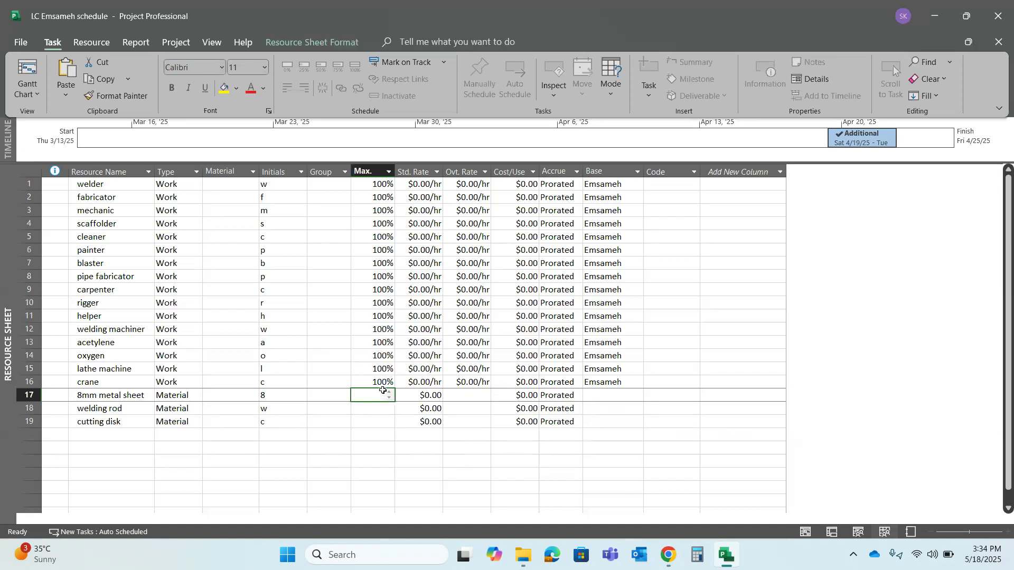
{"action": "key", "text": "Num_Lock"}
{"action": "left_click", "coordinate": [429, 463]}
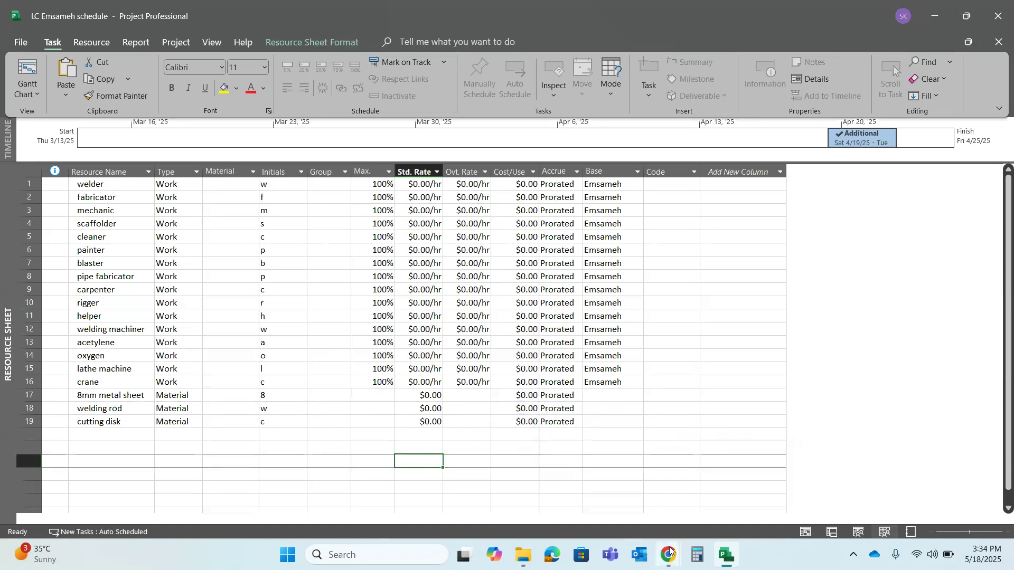
Switch to the Zoom meeting in Chrome, make the other participant the host, and return to Microsoft Project
{"action": "mouse_move", "coordinate": [670, 551]}
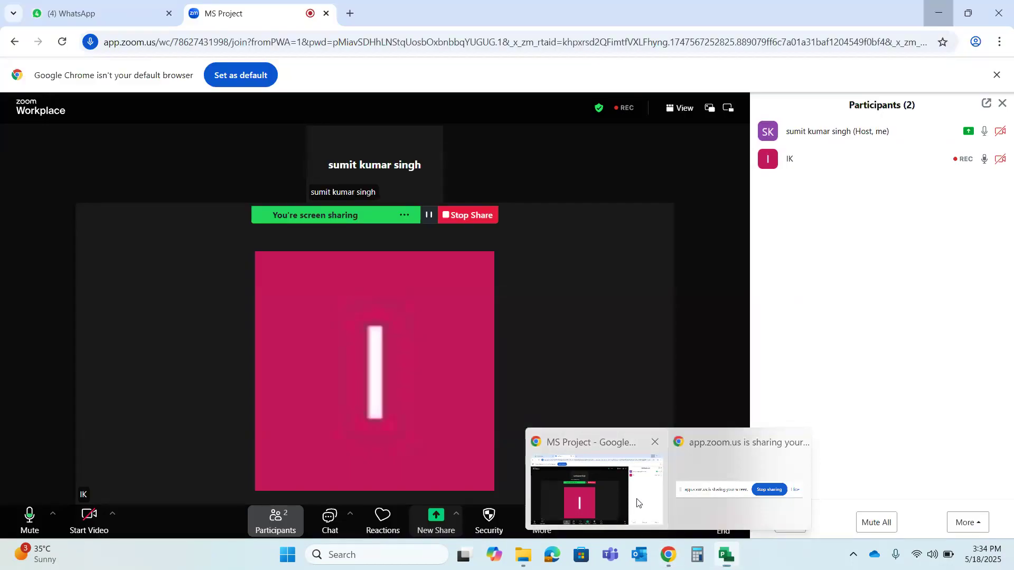
{"action": "left_click", "coordinate": [637, 499]}
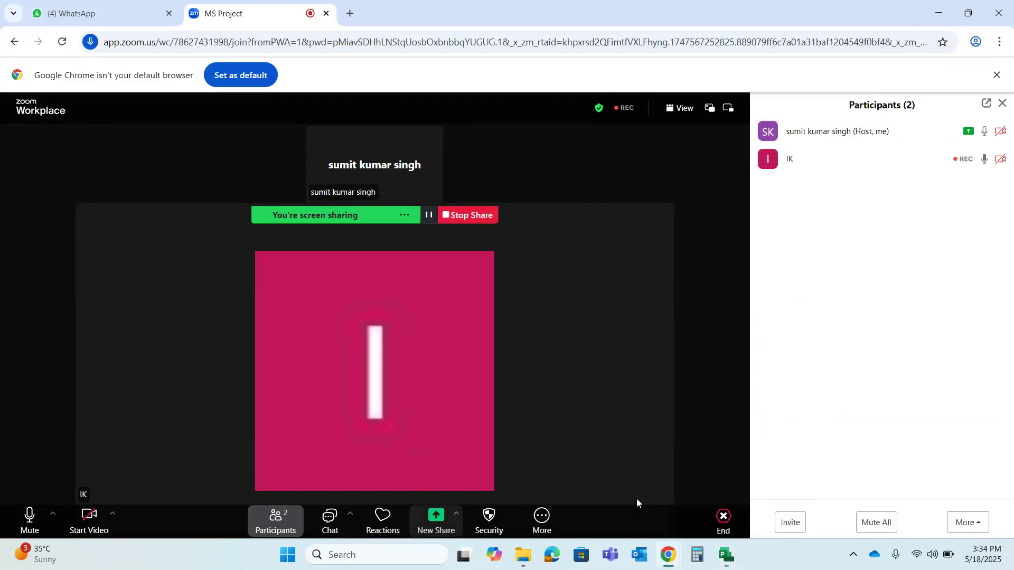
{"action": "left_click", "coordinate": [496, 521]}
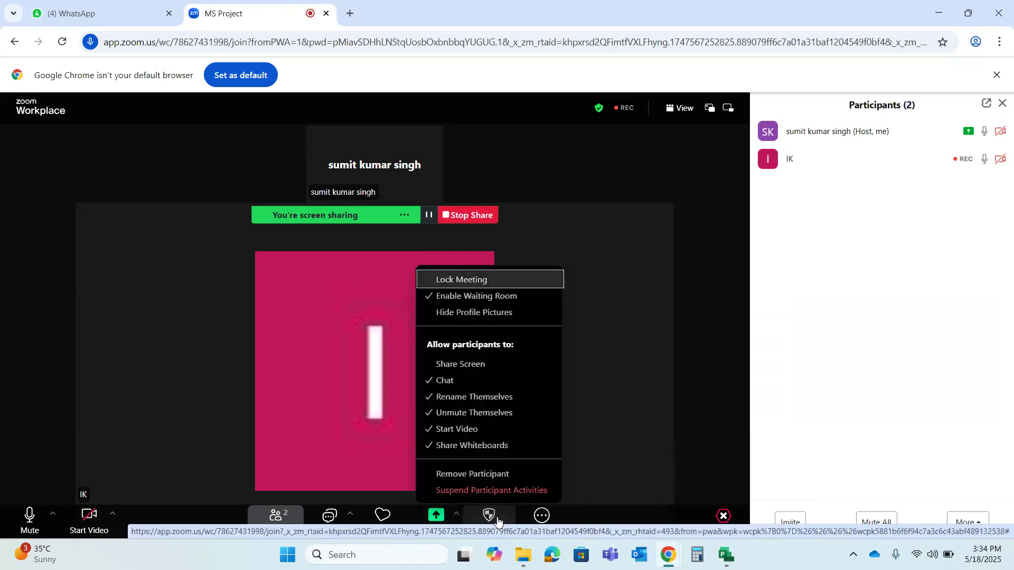
{"action": "left_click", "coordinate": [497, 521]}
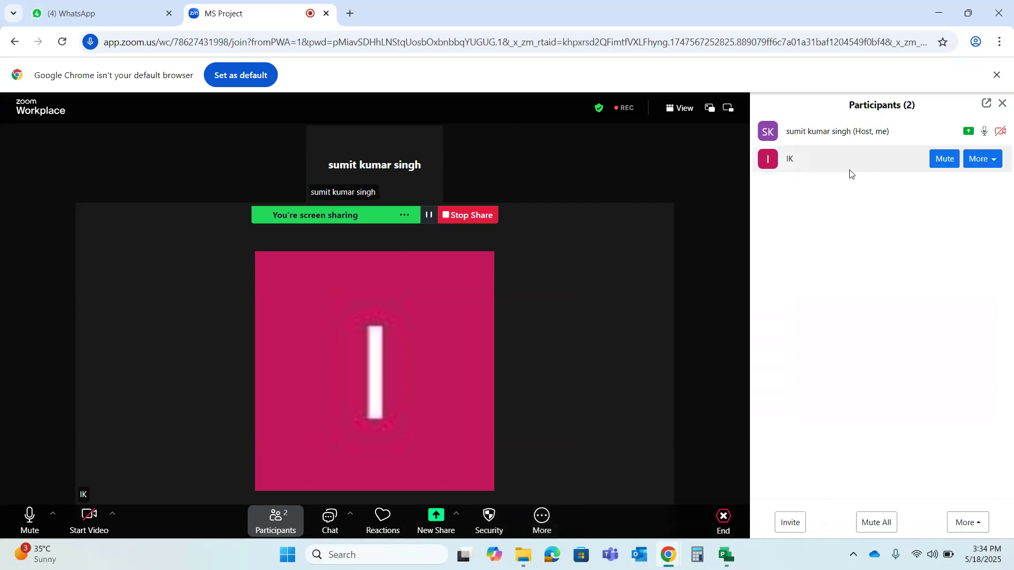
{"action": "mouse_move", "coordinate": [964, 148]}
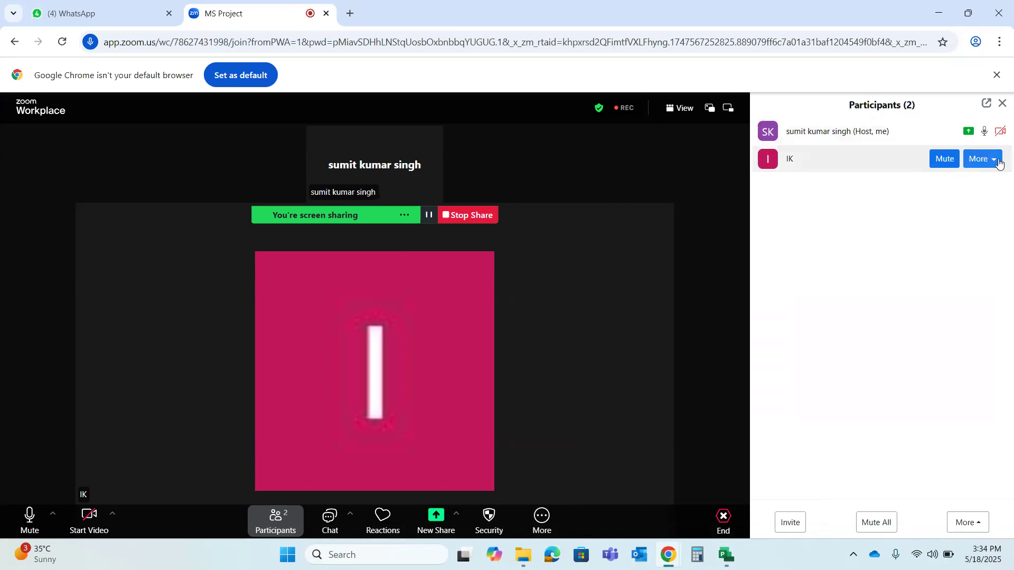
{"action": "left_click", "coordinate": [999, 162]}
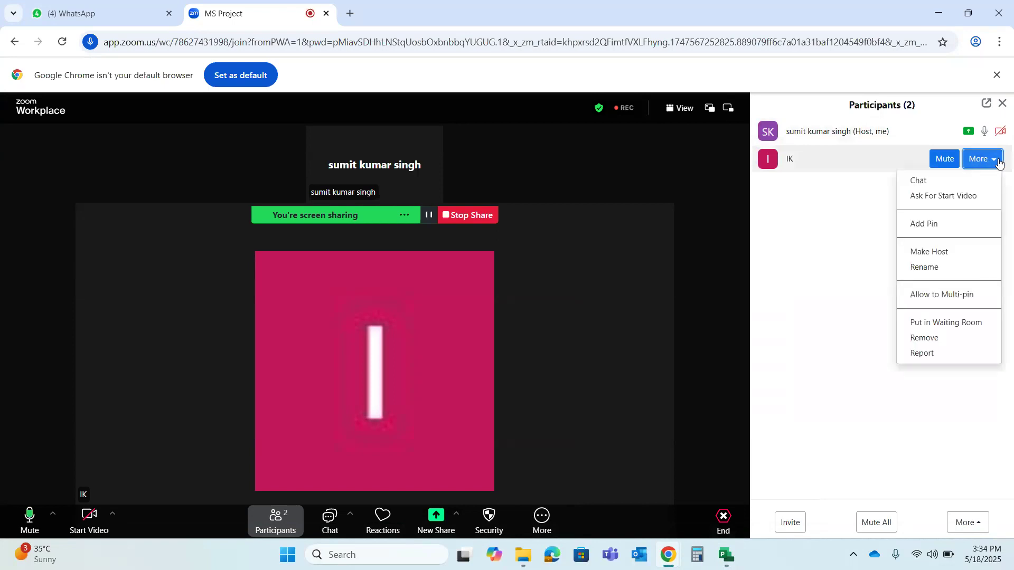
{"action": "left_click", "coordinate": [931, 258]}
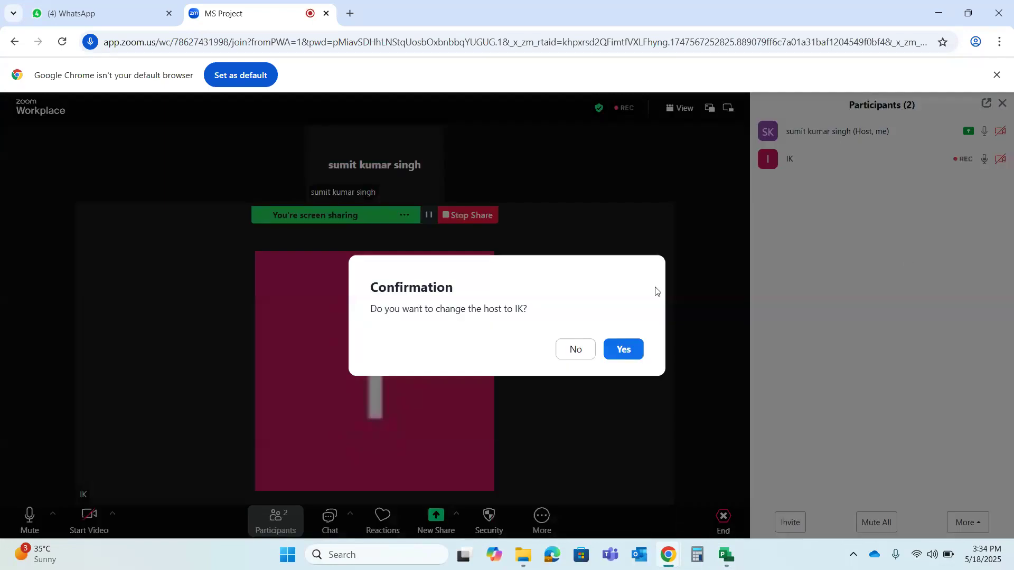
{"action": "left_click", "coordinate": [637, 350]}
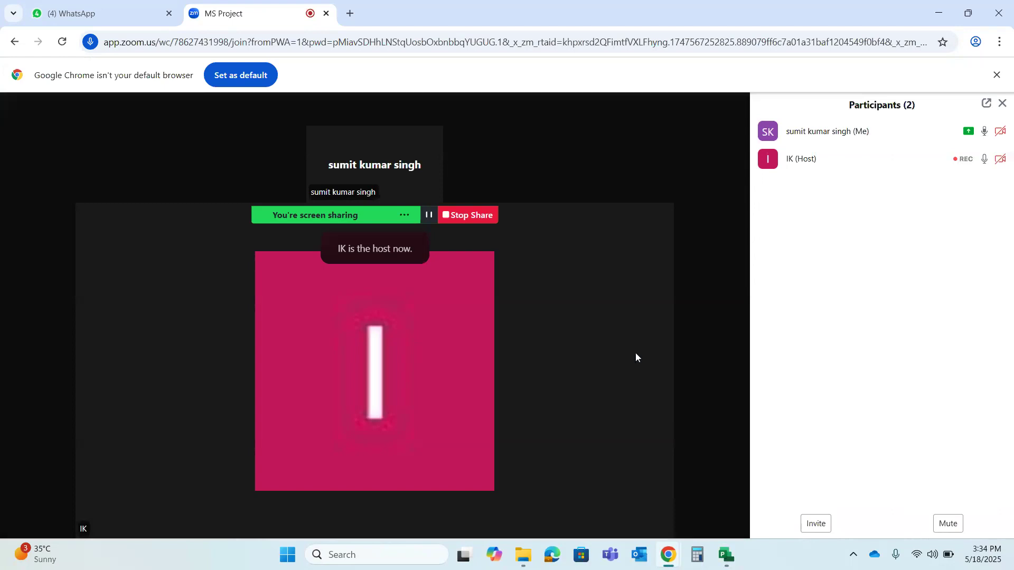
{"action": "left_click", "coordinate": [722, 553]}
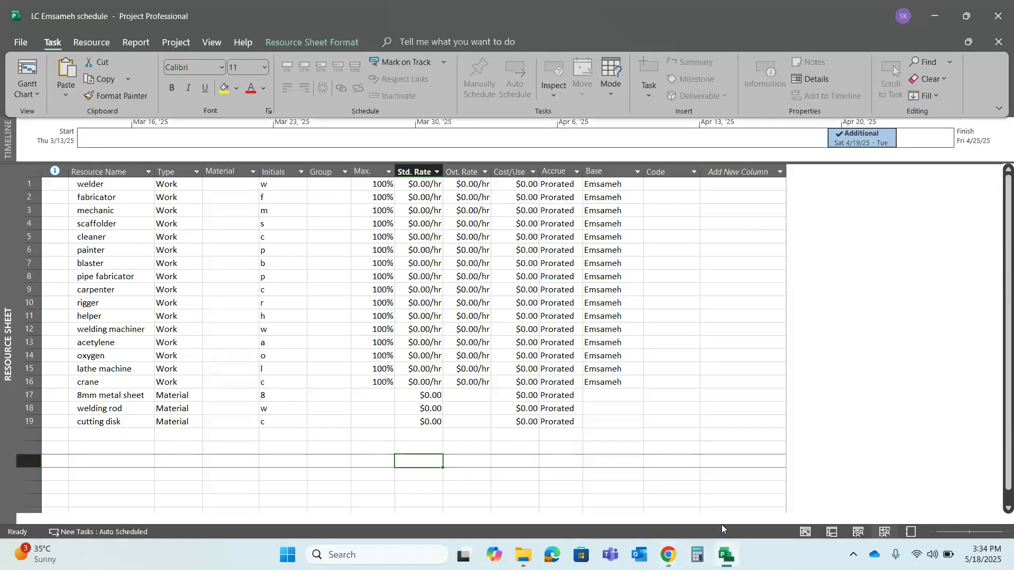
Switch to the Zoom meeting, examine the participants list and the options available for the host, and return to Microsoft Project
{"action": "mouse_move", "coordinate": [668, 554]}
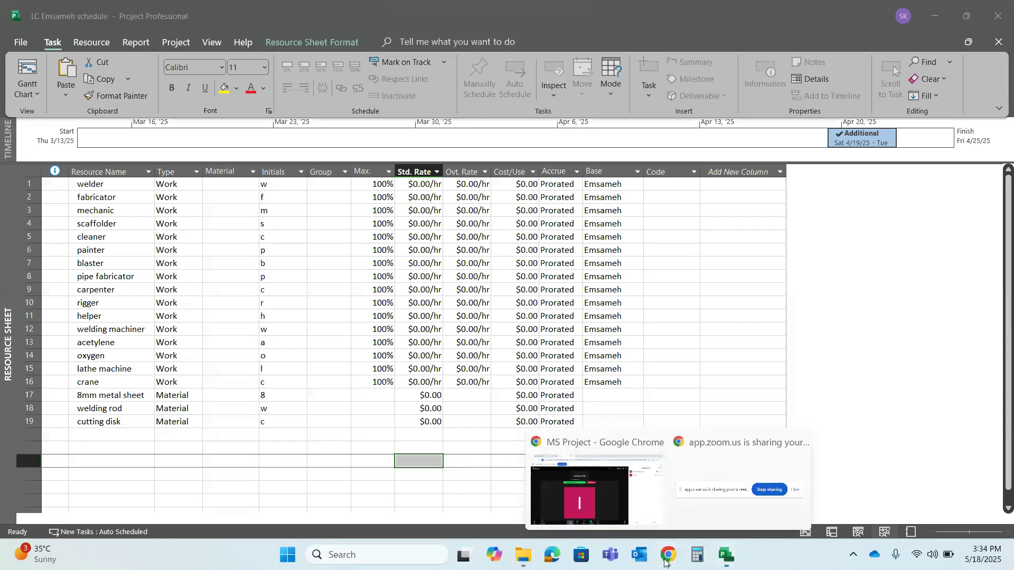
{"action": "left_click", "coordinate": [661, 494]}
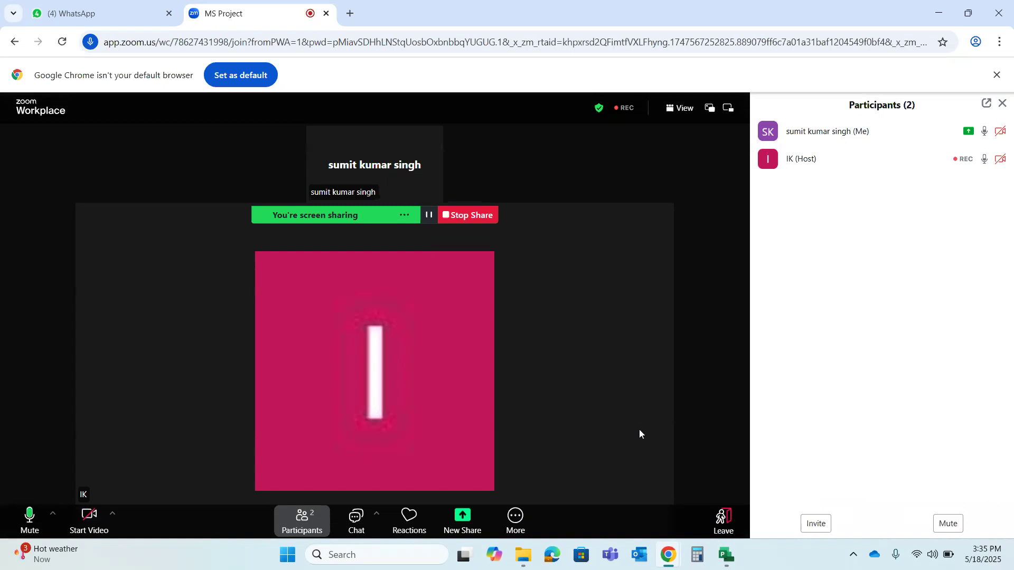
{"action": "left_click", "coordinate": [668, 556]}
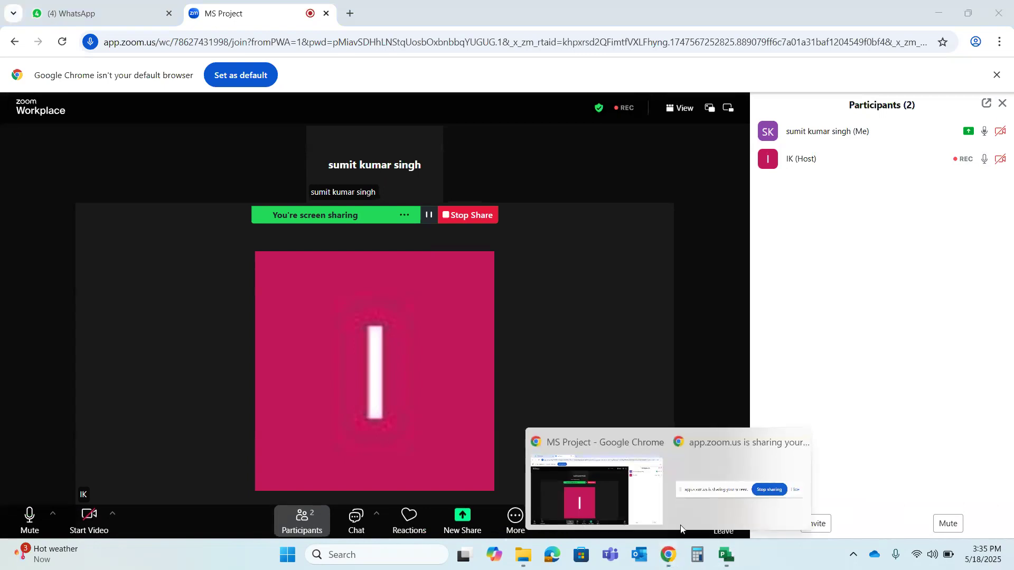
{"action": "left_click", "coordinate": [621, 480]}
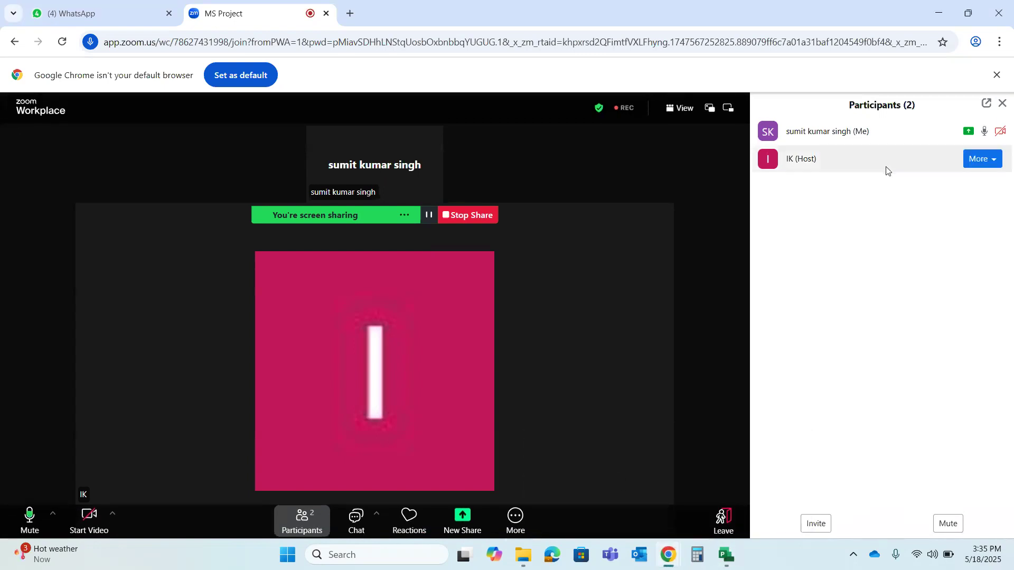
{"action": "left_click", "coordinate": [989, 161]}
{"action": "left_click", "coordinate": [985, 163]}
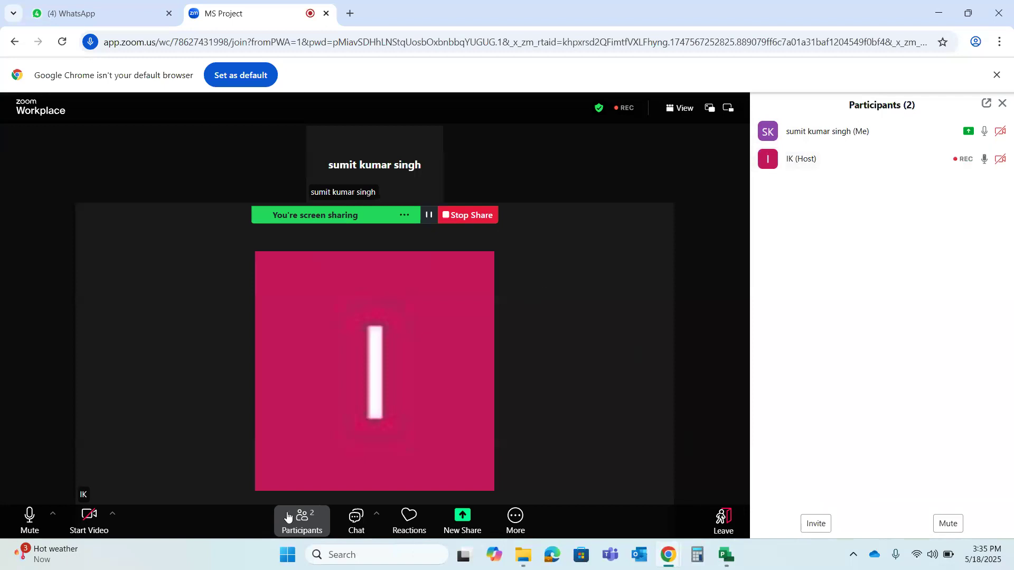
{"action": "left_click", "coordinate": [312, 512]}
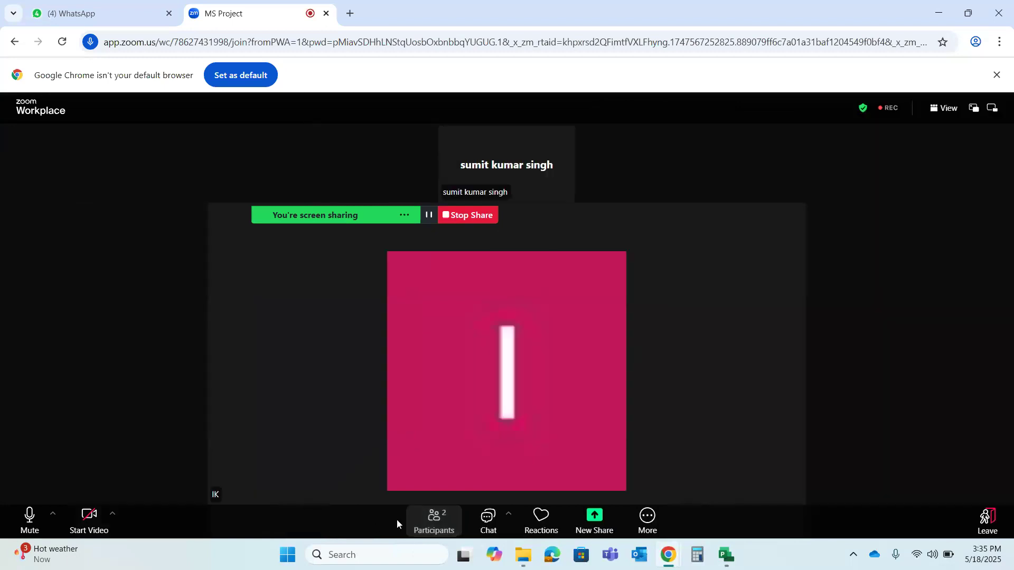
{"action": "left_click", "coordinate": [444, 518]}
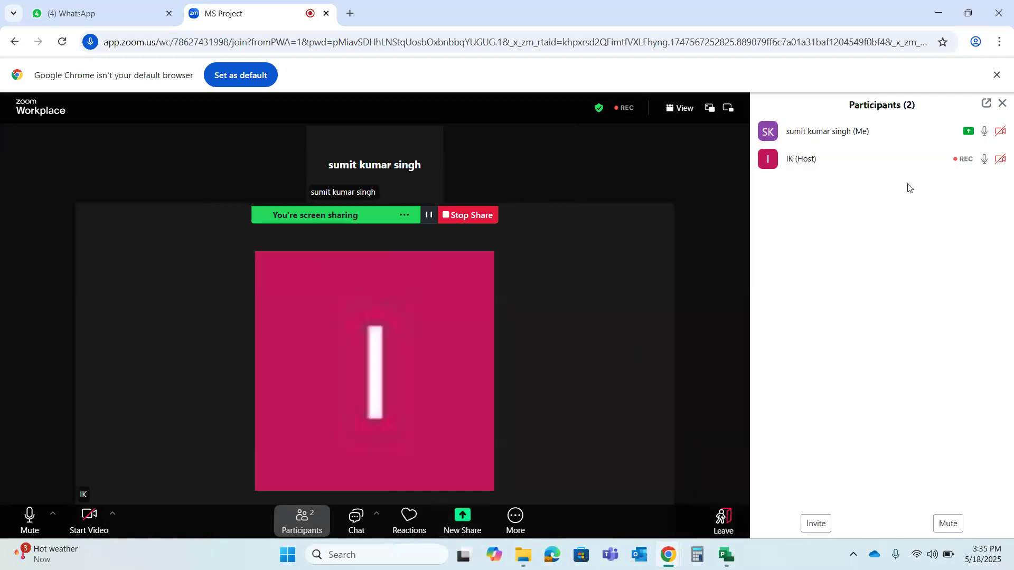
{"action": "mouse_move", "coordinate": [902, 158]}
{"action": "left_click", "coordinate": [989, 160]}
{"action": "left_click", "coordinate": [742, 555]}
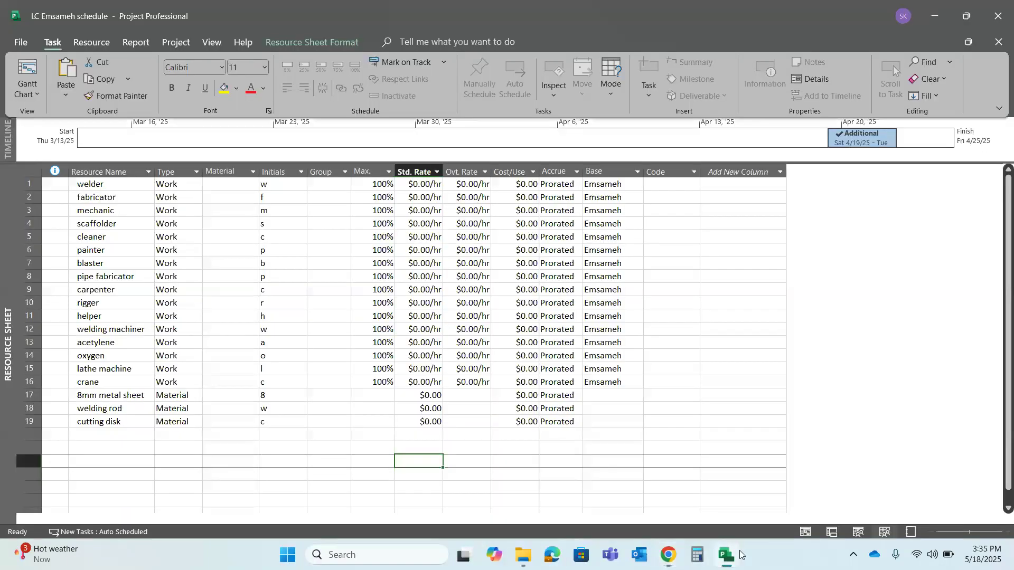
Examine the general resource information of the 8mm metal sheet and close it without changes
{"action": "left_click", "coordinate": [377, 397]}
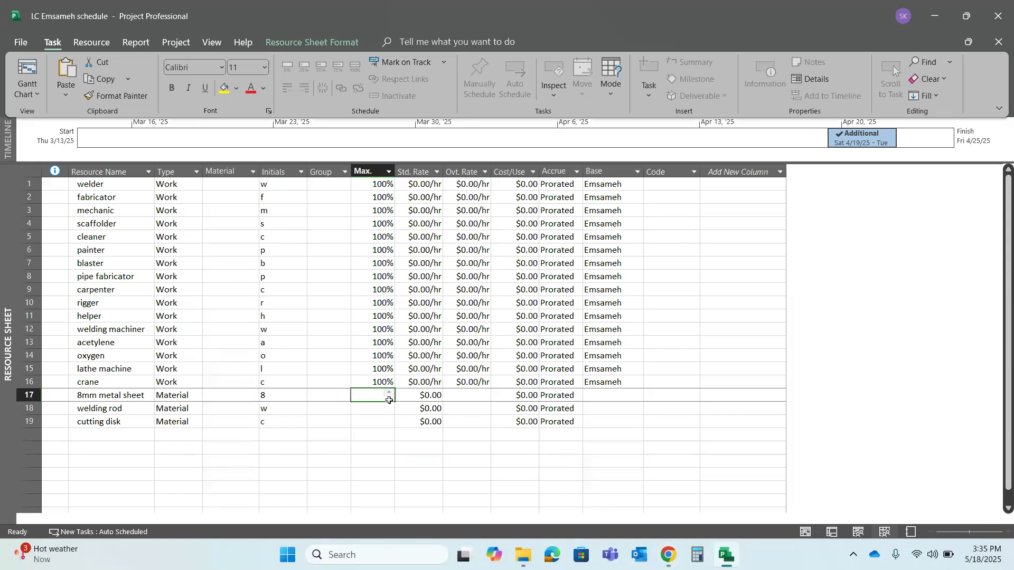
{"action": "double_click", "coordinate": [389, 400]}
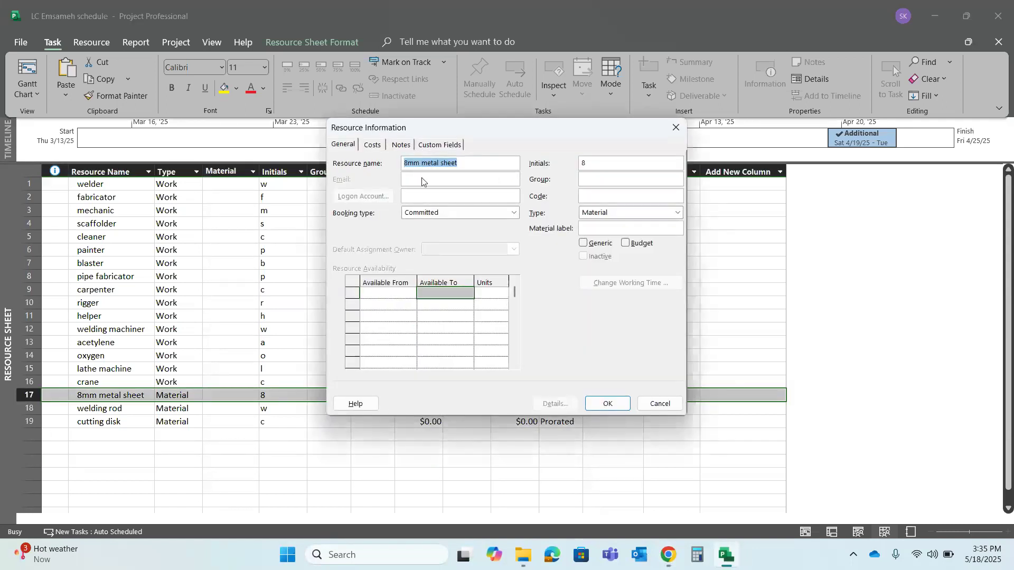
{"action": "key", "text": "Num_Lock"}
{"action": "left_click", "coordinate": [625, 401]}
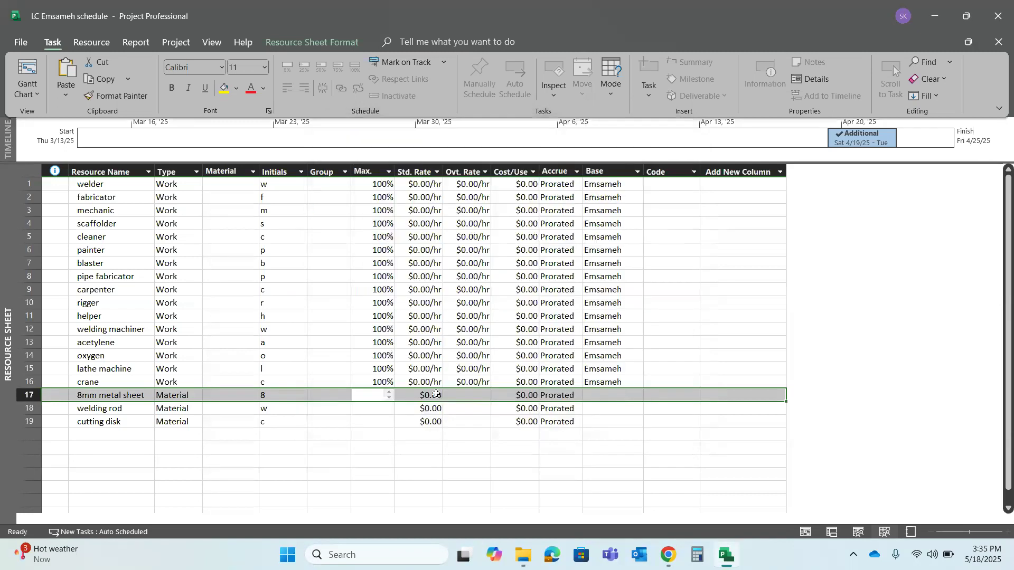
Try to fill the crane's maximum units down to the 8mm metal sheet
{"action": "left_click", "coordinate": [354, 386]}
{"action": "key", "text": "End"}
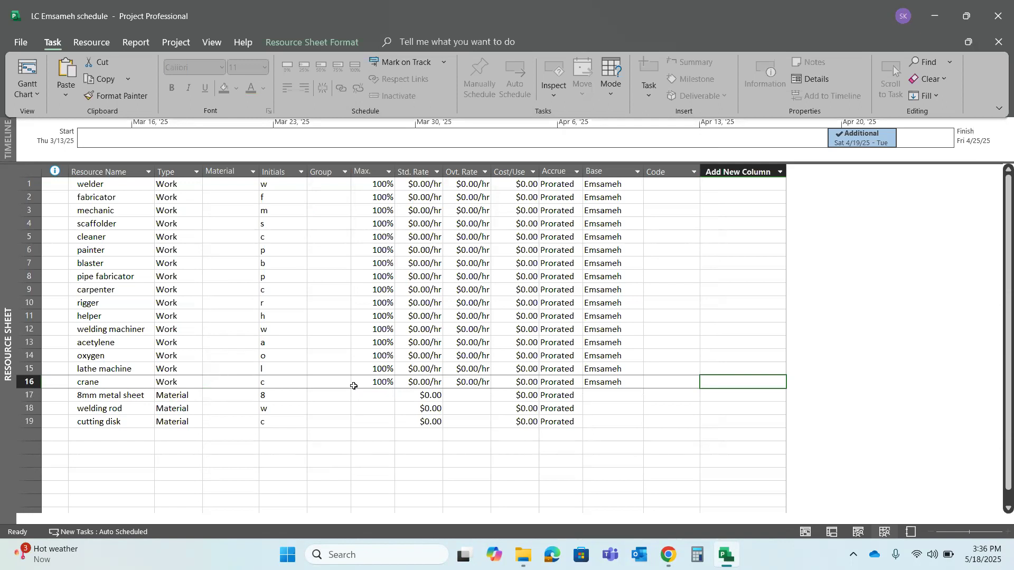
{"action": "left_click", "coordinate": [380, 381]}
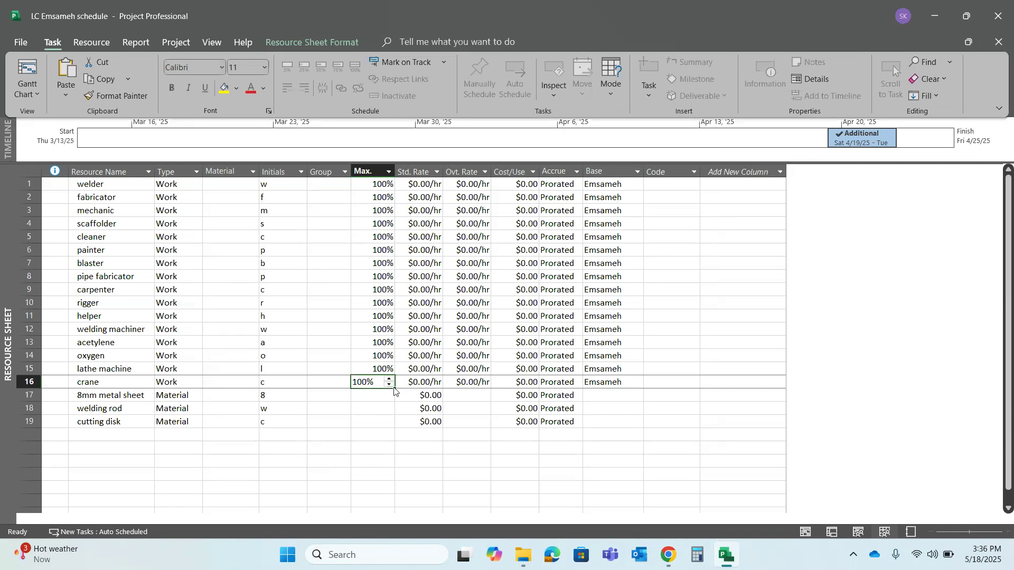
{"action": "left_click_drag", "start_coordinate": [394, 388], "coordinate": [394, 401]}
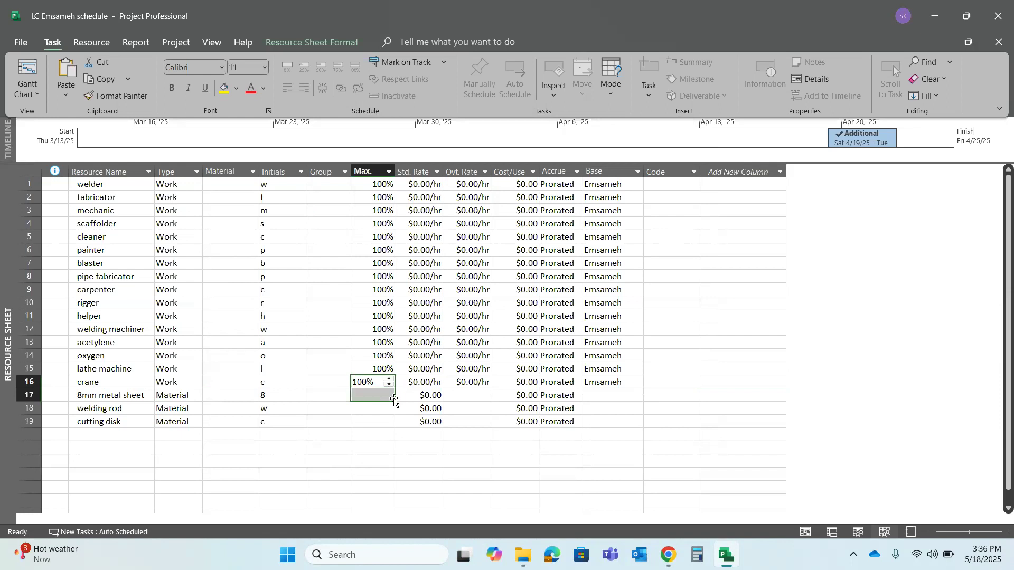
{"action": "left_click", "coordinate": [368, 396]}
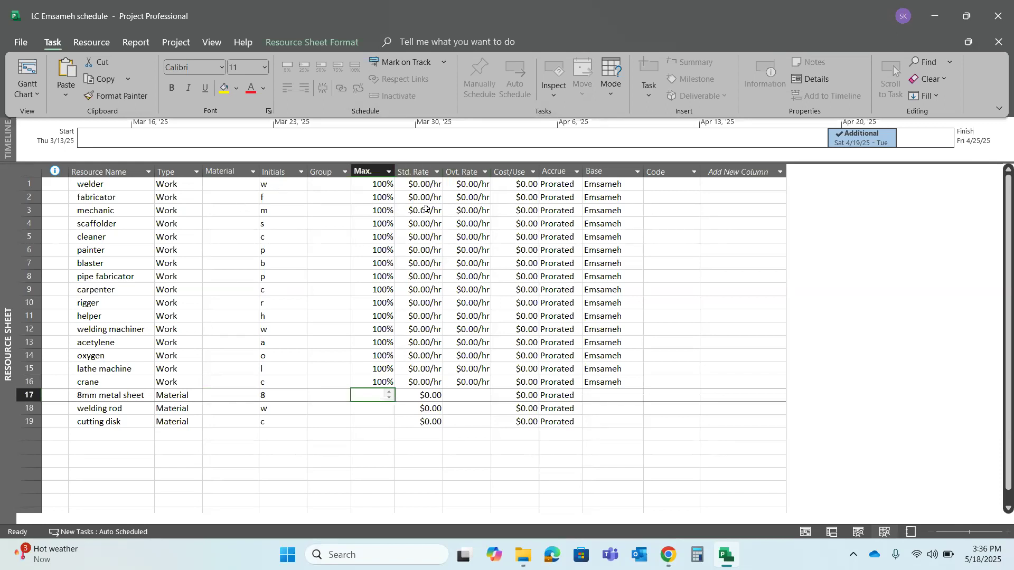
{"action": "left_click", "coordinate": [426, 184]}
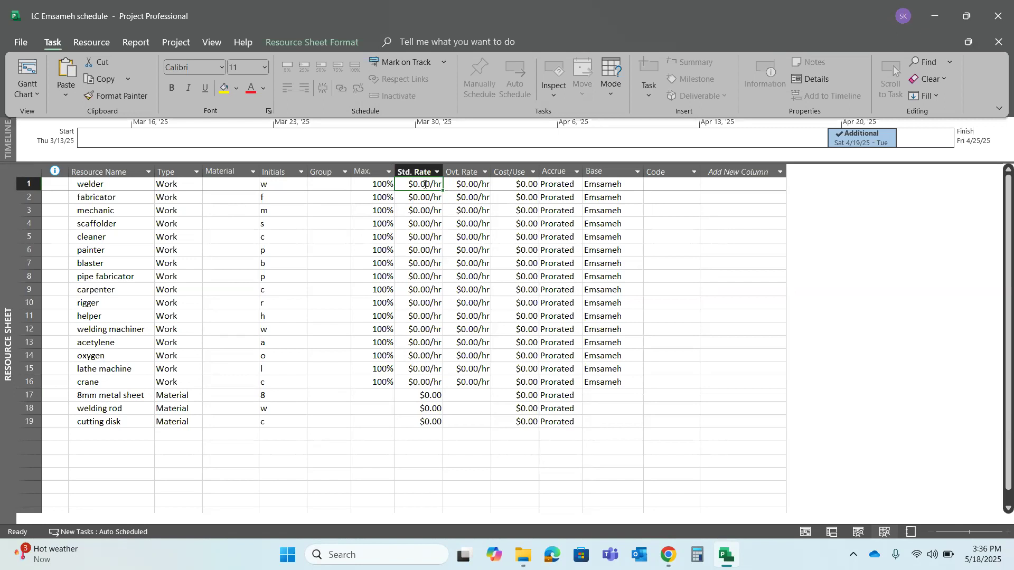
{"action": "key", "text": "End"}
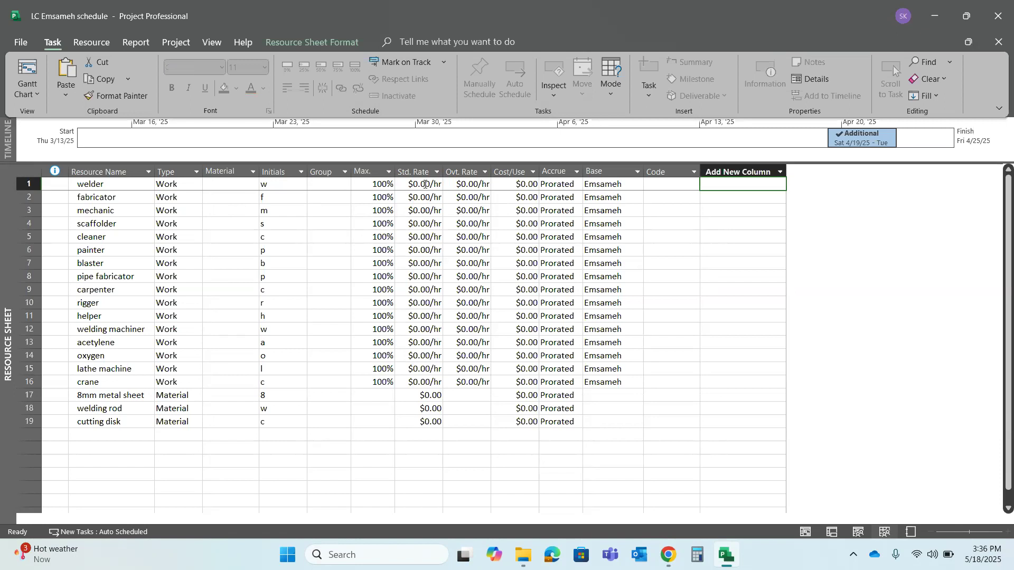
{"action": "double_click", "coordinate": [421, 180]}
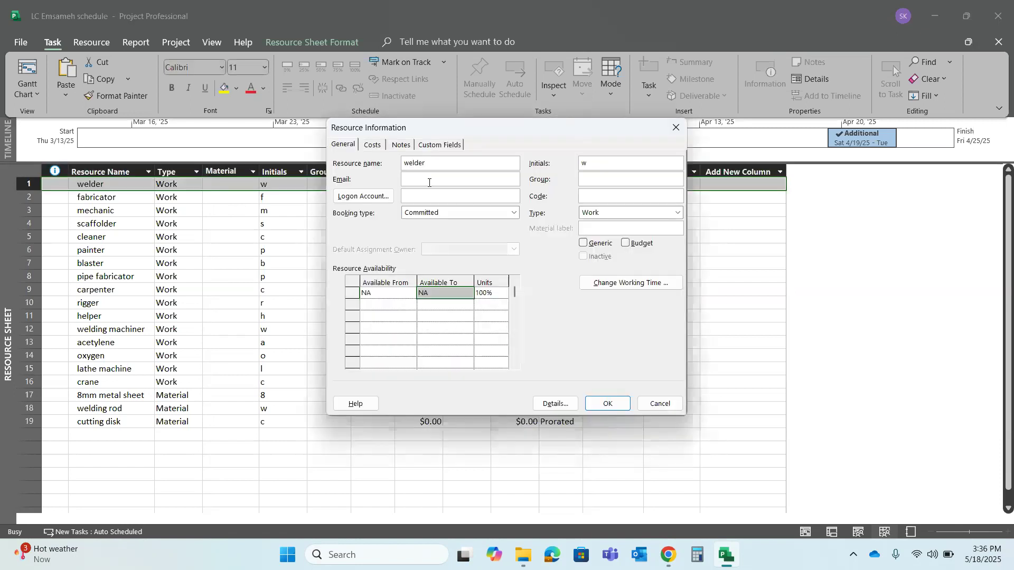
{"action": "left_click", "coordinate": [685, 127]}
Set the overtime rates of the welder and the fabricator to $11.00/hr
{"action": "left_click", "coordinate": [466, 185]}
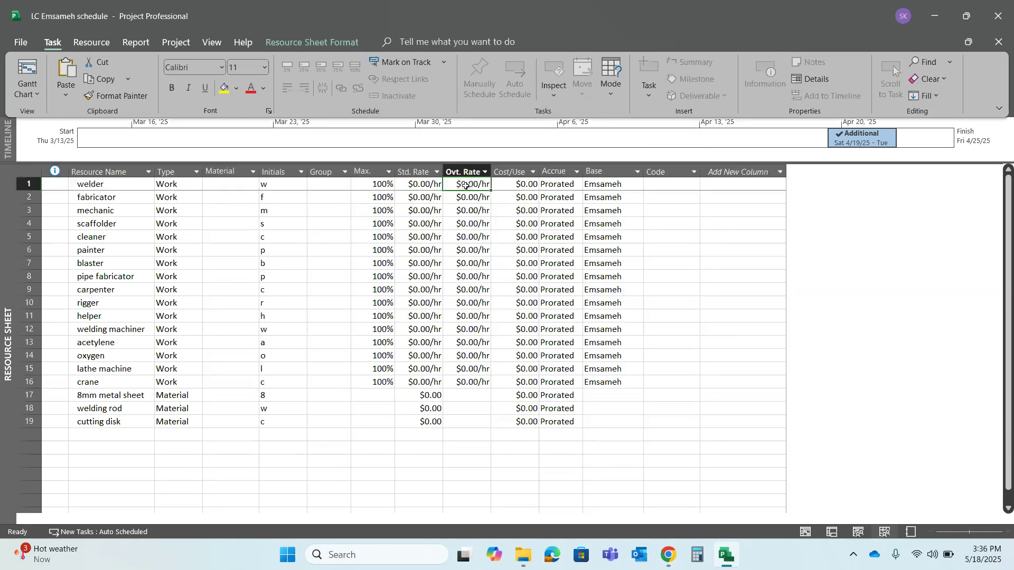
{"action": "key", "text": "End"}
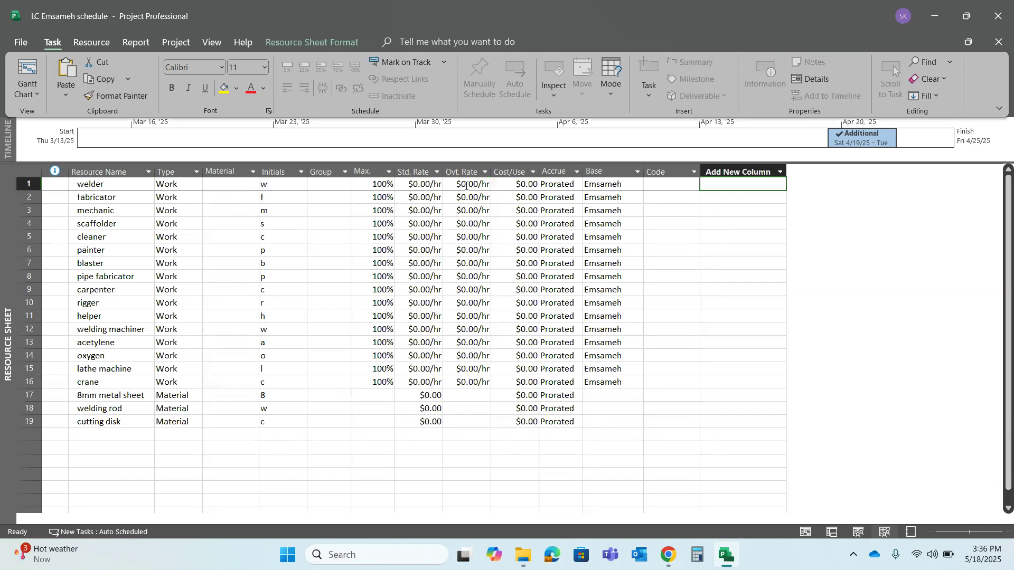
{"action": "left_click", "coordinate": [467, 186]}
{"action": "type", "text": "11"}
{"action": "left_click", "coordinate": [482, 215]}
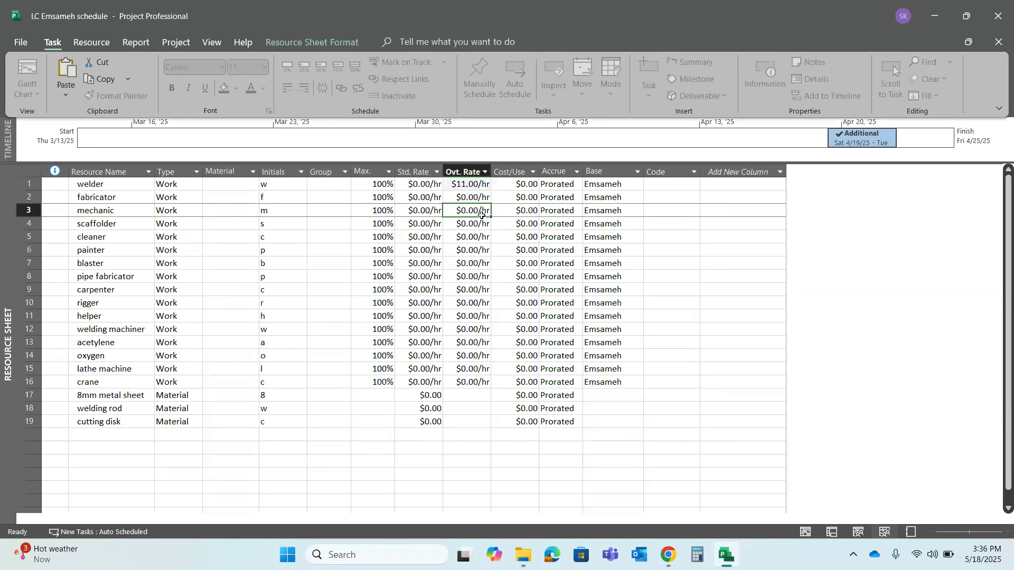
{"action": "left_click", "coordinate": [473, 199]}
{"action": "type", "text": "2"}
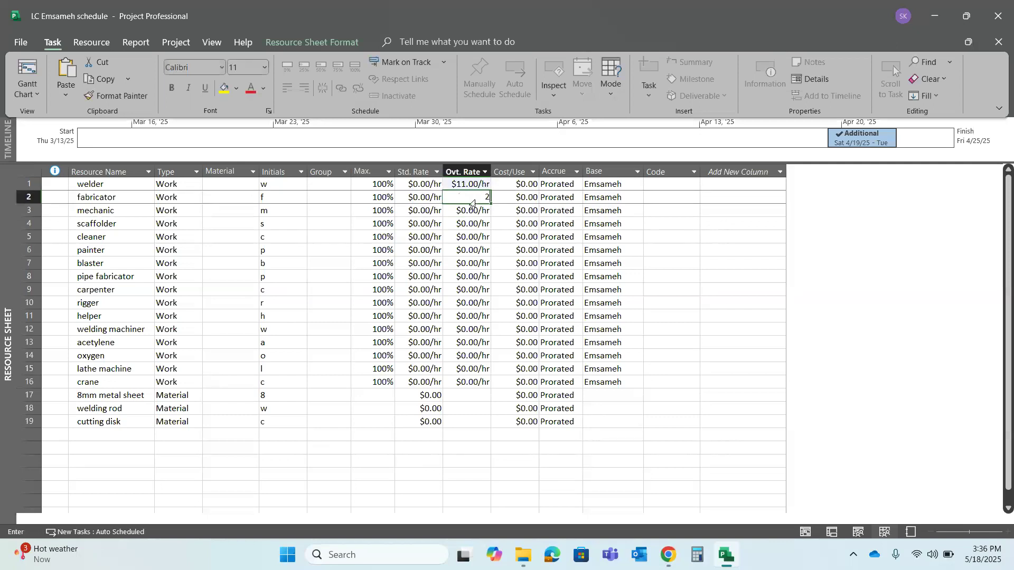
{"action": "type", "text": "2"}
{"action": "type", "text": "11"}
{"action": "key", "text": "Return"}
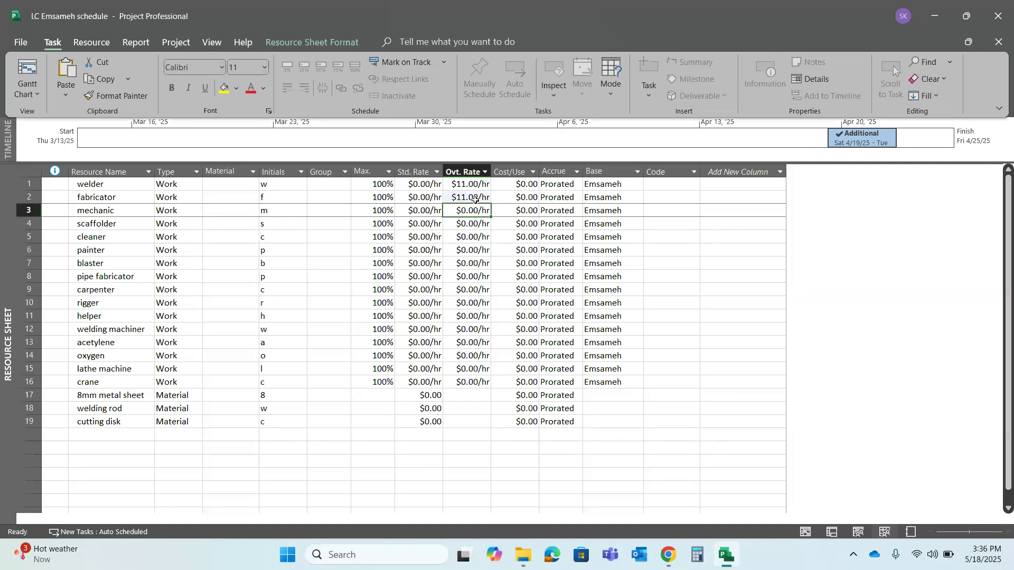
{"action": "type", "text": "11"}
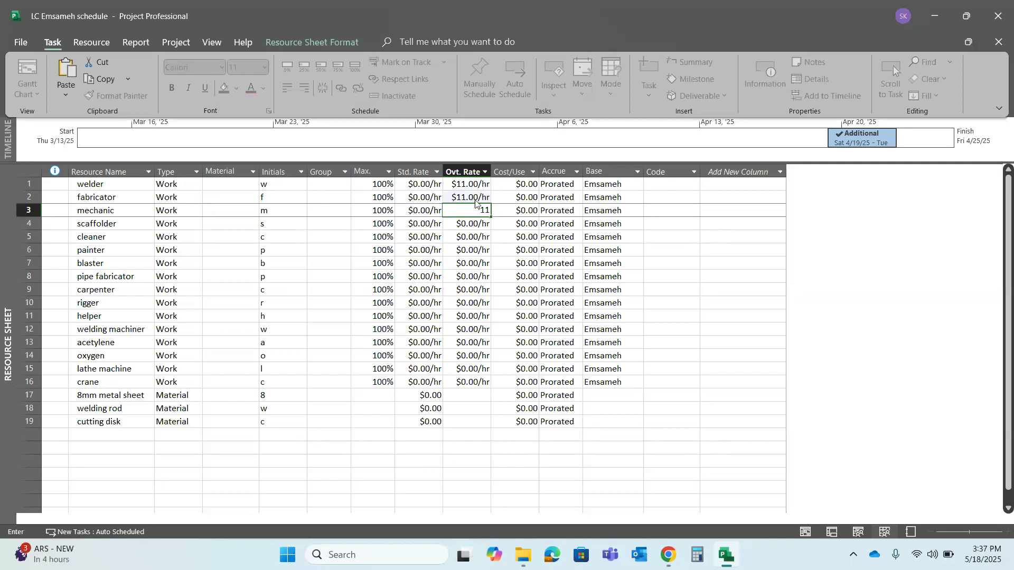
Set the mechanic's and scaffolder's overtime rates to $11.00/hr and fill that rate down through the crane
{"action": "key", "text": "Return"}
{"action": "type", "text": "11"}
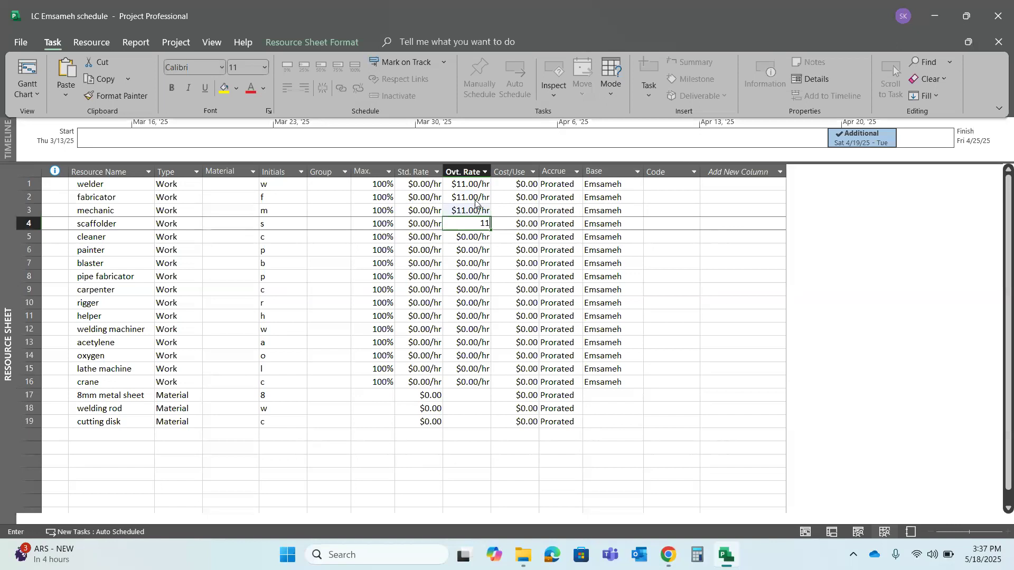
{"action": "key", "text": "Return"}
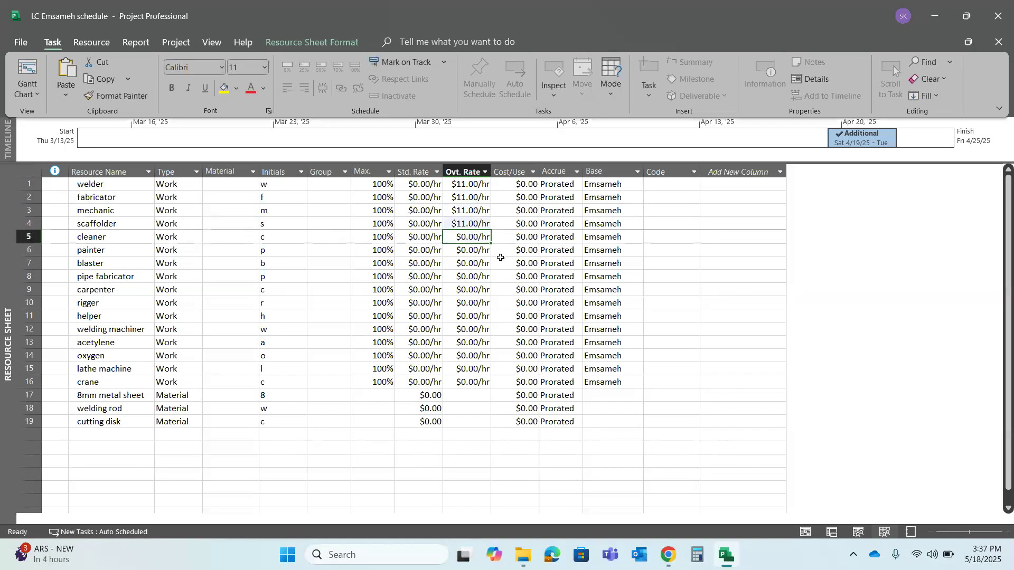
{"action": "left_click", "coordinate": [478, 226]}
{"action": "left_click_drag", "start_coordinate": [492, 229], "coordinate": [477, 387]}
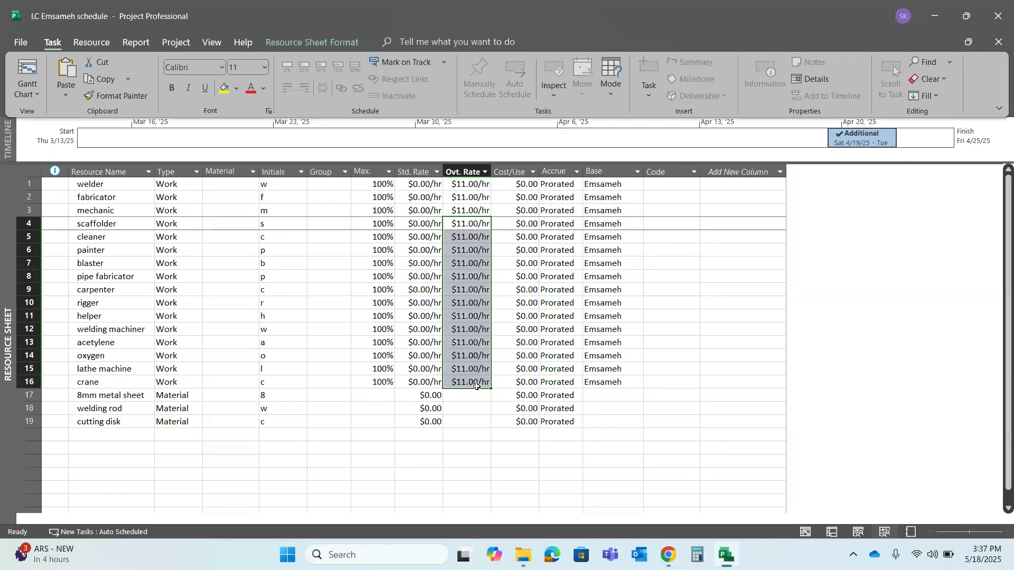
Set the welder's standard rate to $11.00/hr and fill it down through the crane
{"action": "left_click", "coordinate": [420, 329]}
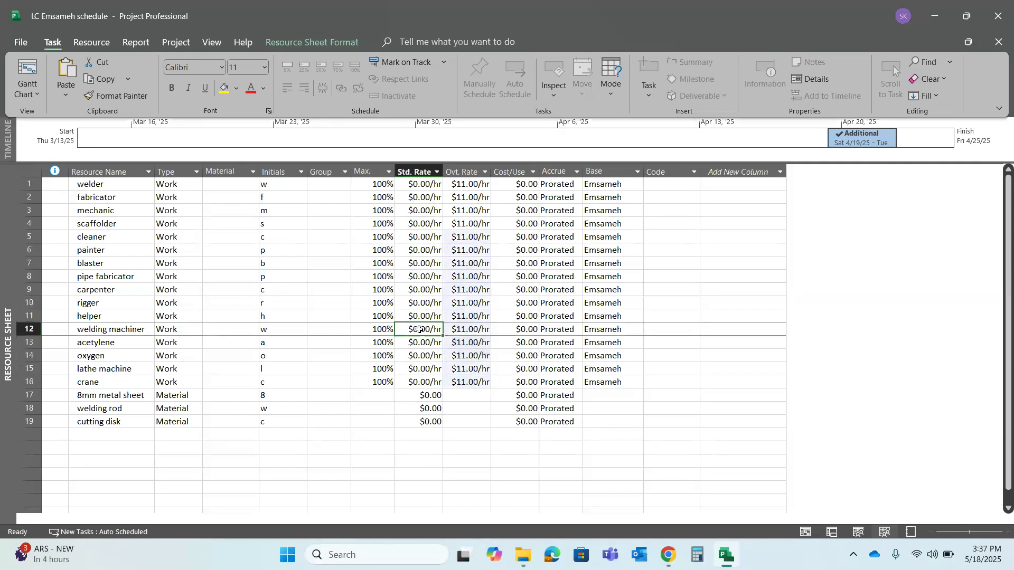
{"action": "left_click", "coordinate": [427, 187]}
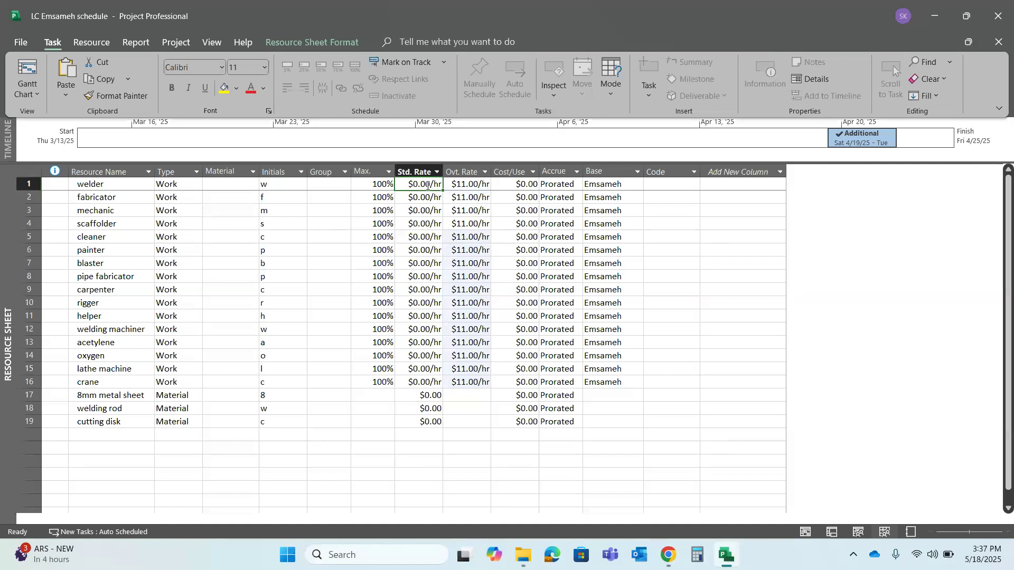
{"action": "type", "text": "11"}
{"action": "left_click", "coordinate": [413, 218]}
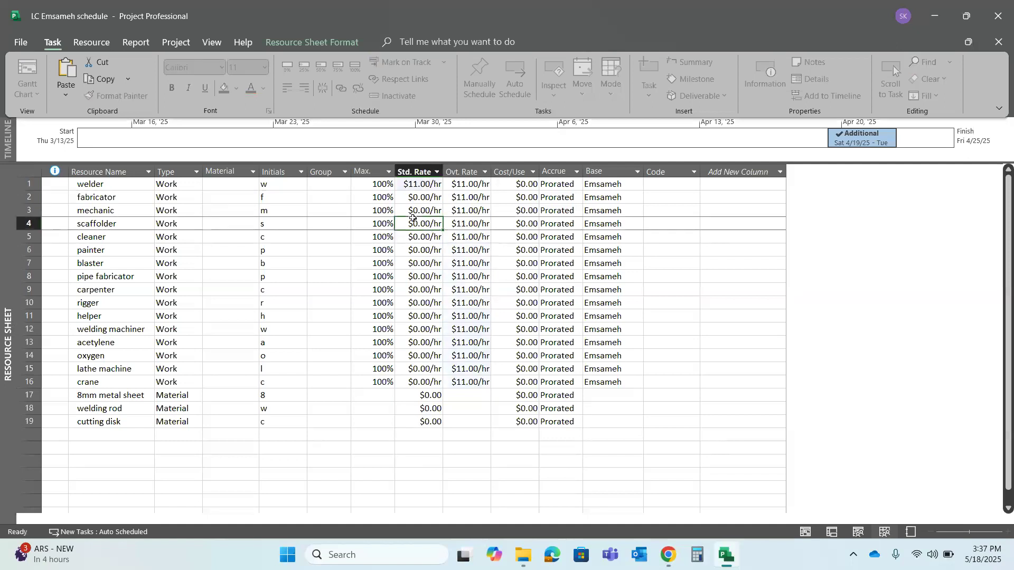
{"action": "left_click", "coordinate": [424, 191]}
{"action": "left_click_drag", "start_coordinate": [443, 193], "coordinate": [438, 384]}
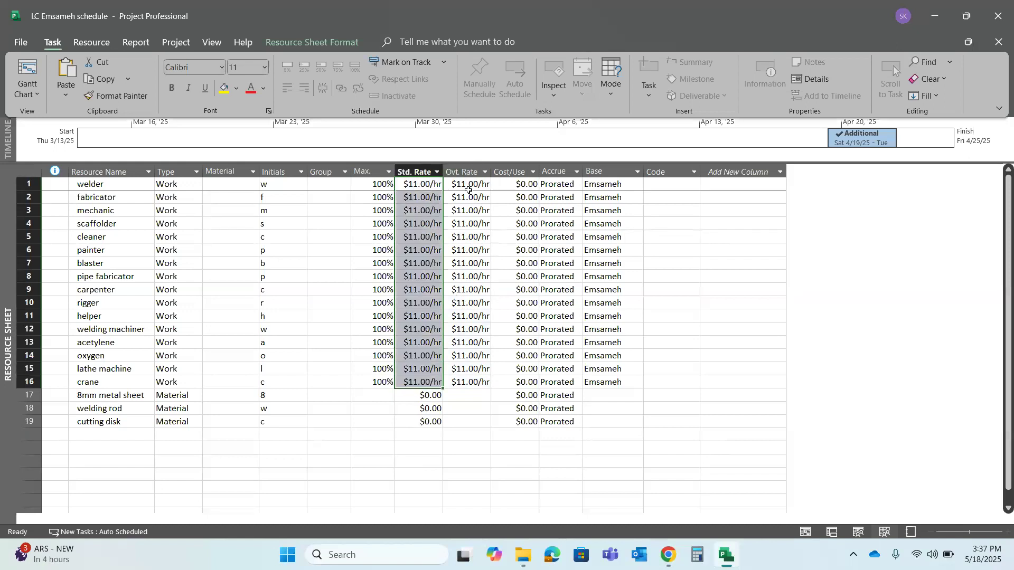
Set the welder's overtime rate to $0.00/hr and fill it down through the crane
{"action": "left_click_drag", "start_coordinate": [465, 190], "coordinate": [471, 381]}
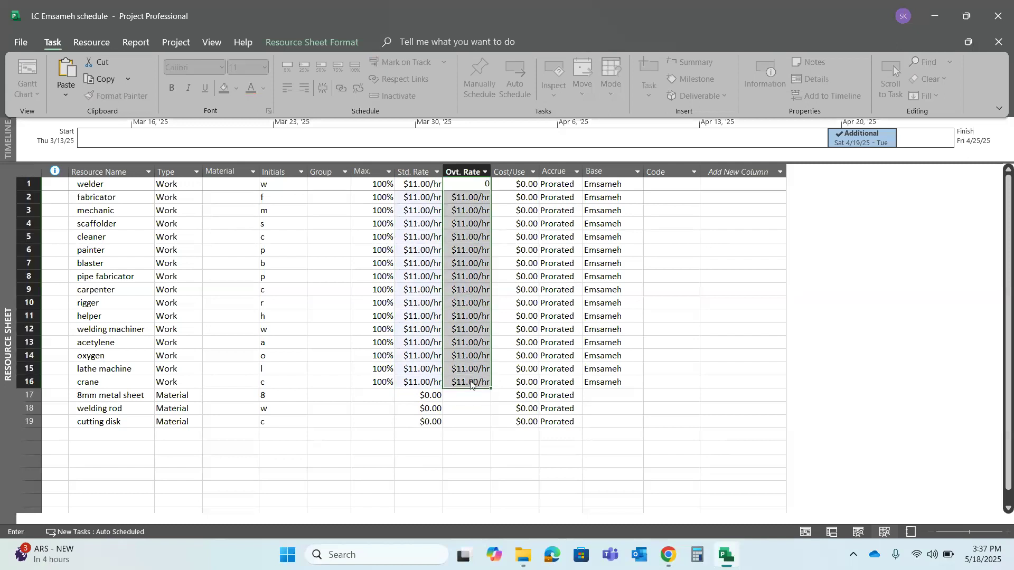
{"action": "left_click", "coordinate": [466, 412]}
{"action": "left_click", "coordinate": [468, 185]}
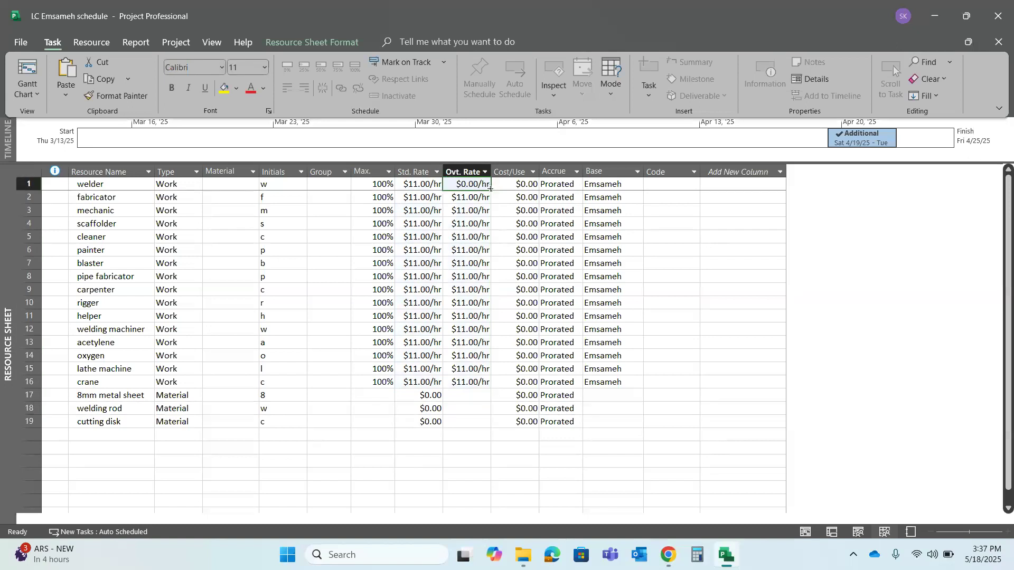
{"action": "left_click_drag", "start_coordinate": [490, 190], "coordinate": [485, 387]}
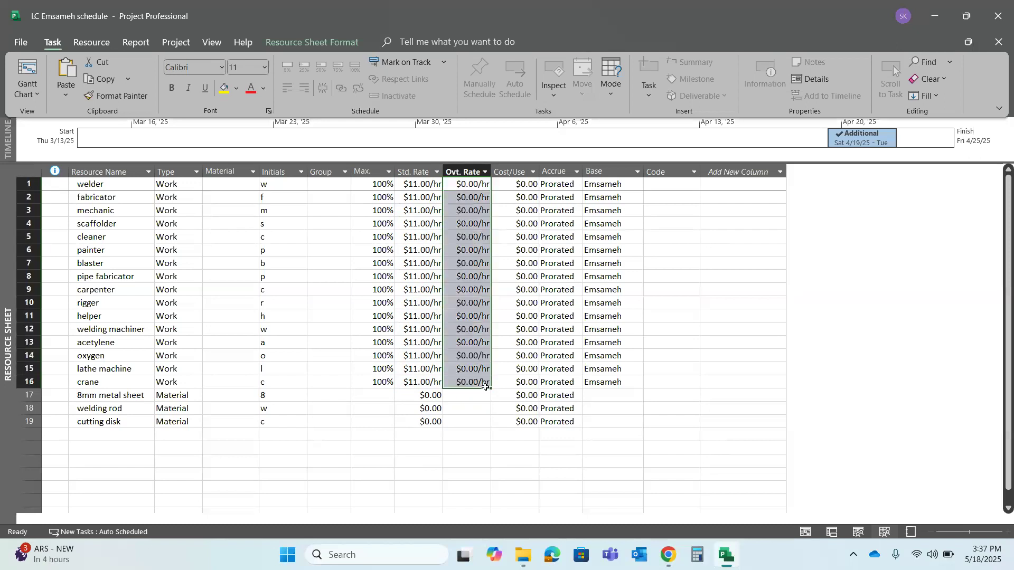
{"action": "left_click", "coordinate": [465, 405]}
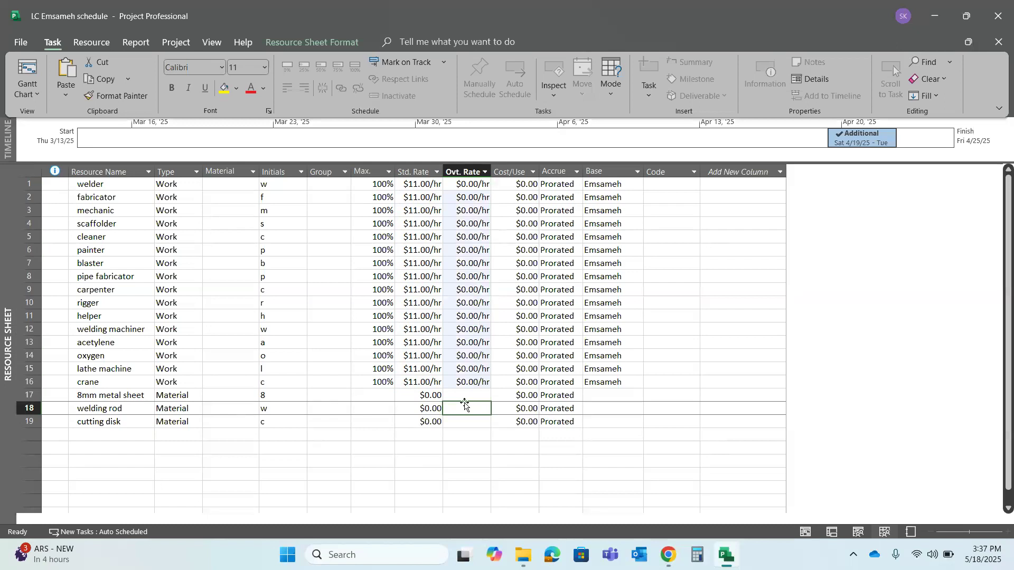
Set the welder's cost per use to $20.00 and fill it down through the crane
{"action": "left_click", "coordinate": [518, 186]}
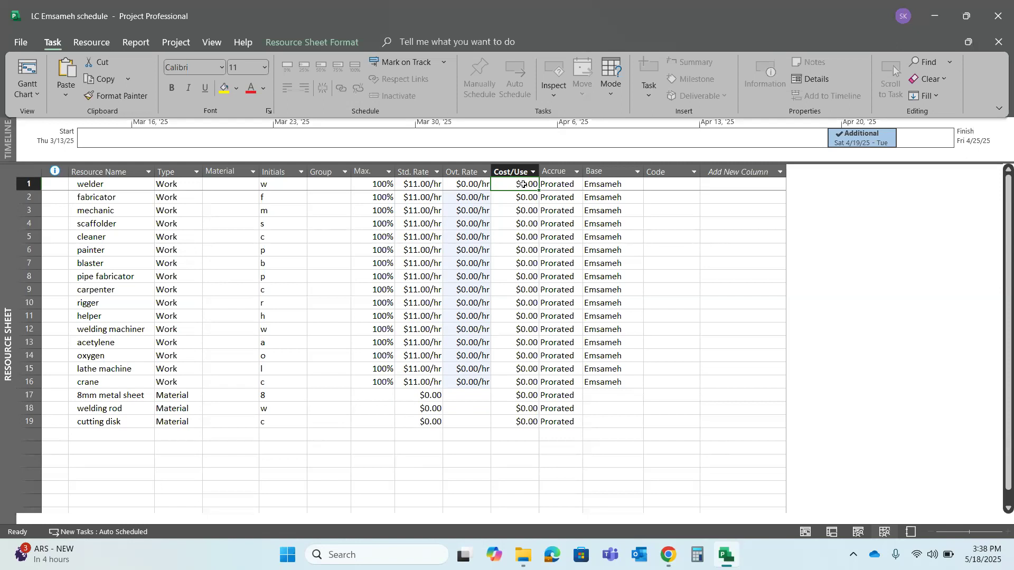
{"action": "type", "text": "20"}
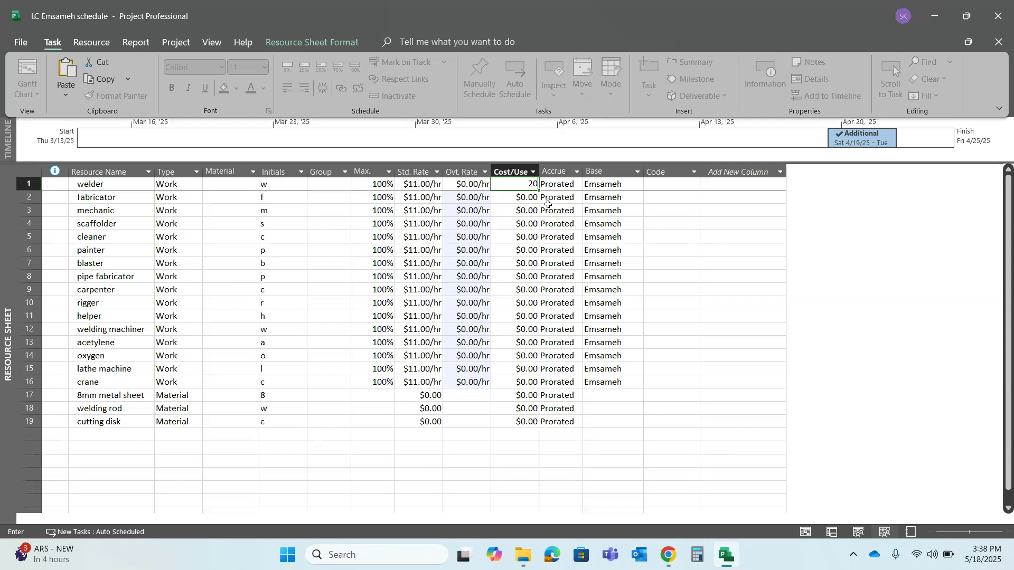
{"action": "left_click", "coordinate": [476, 197]}
{"action": "left_click", "coordinate": [511, 183]}
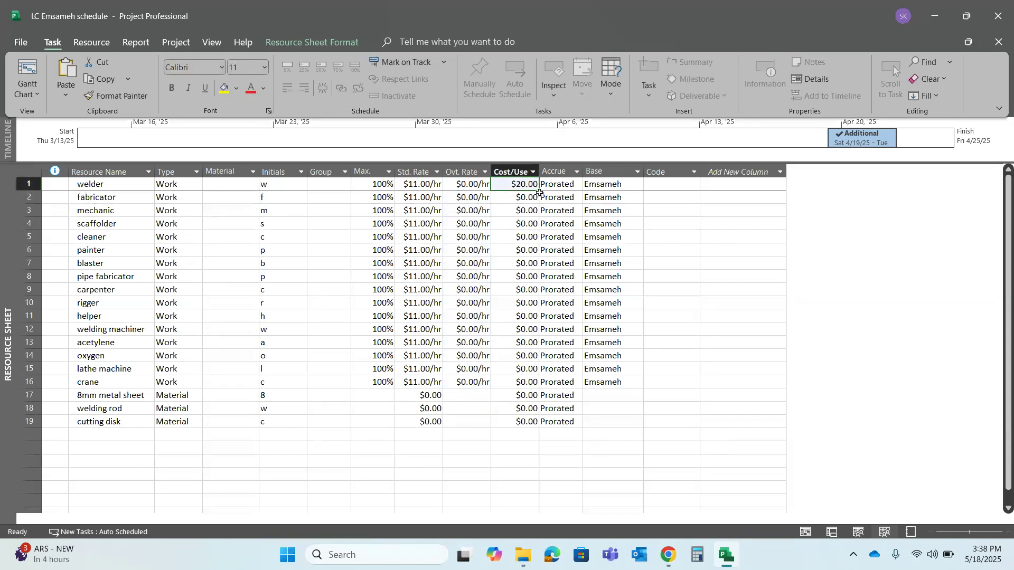
{"action": "left_click_drag", "start_coordinate": [538, 191], "coordinate": [531, 383]}
{"action": "left_click", "coordinate": [558, 355]}
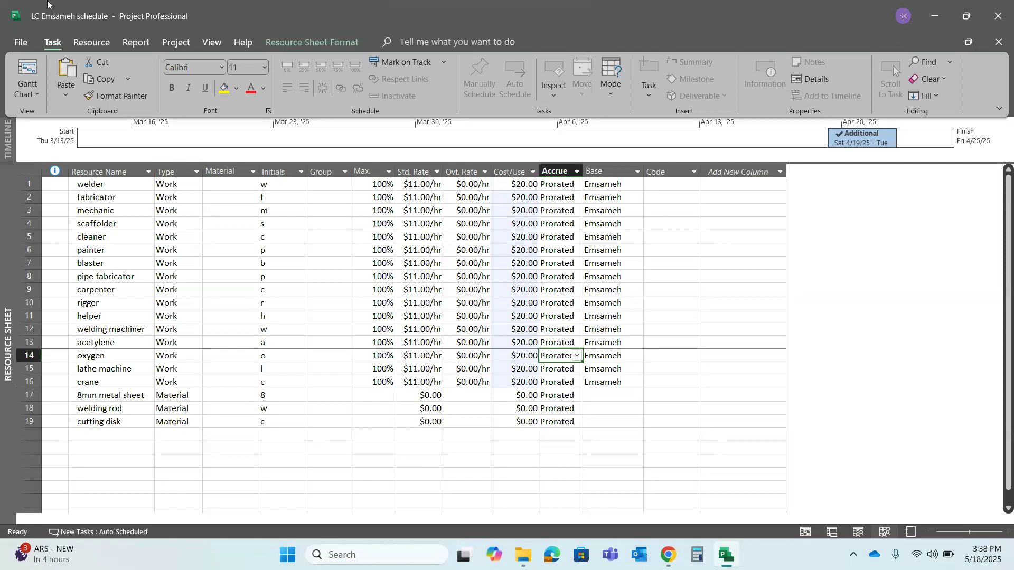
Switch from the resource sheet to the Gantt chart view of the schedule
{"action": "left_click", "coordinate": [23, 40]}
{"action": "left_click", "coordinate": [23, 40]}
{"action": "left_click", "coordinate": [23, 40]}
{"action": "left_click", "coordinate": [16, 46]}
{"action": "left_click", "coordinate": [27, 90]}
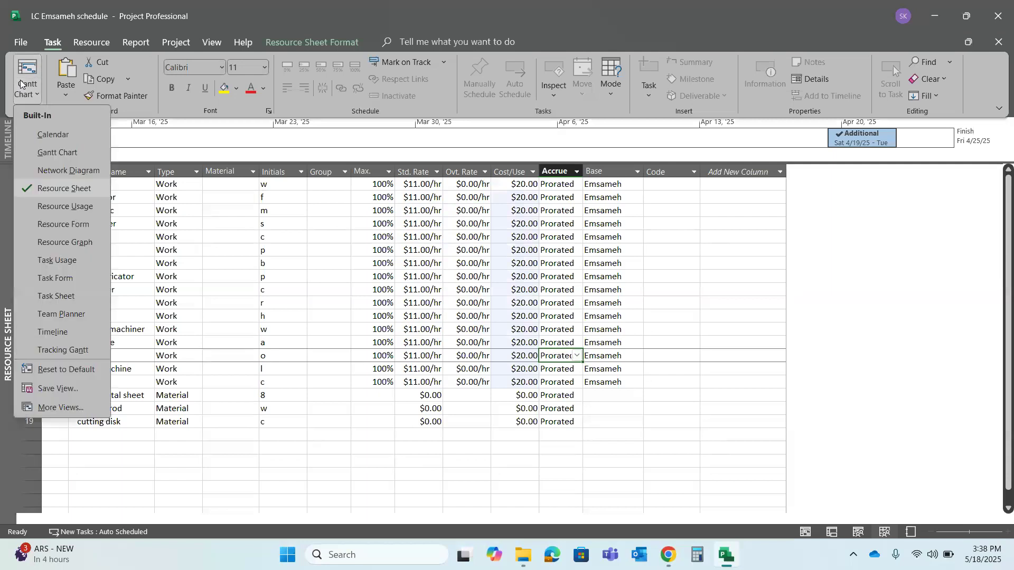
{"action": "left_click", "coordinate": [27, 69]}
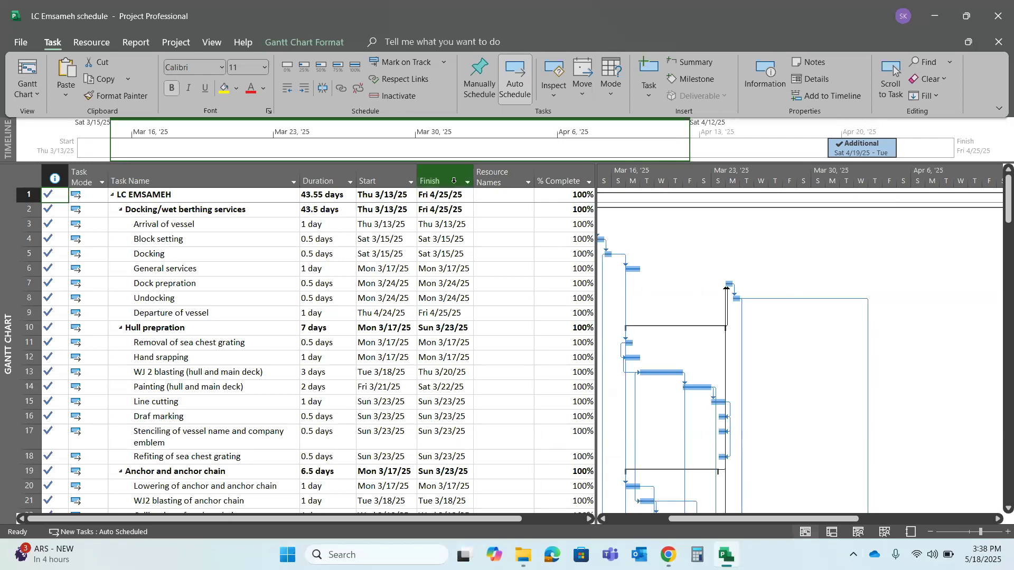
Assign the fabricator as the resource for the Block setting task
{"action": "left_click", "coordinate": [499, 199]}
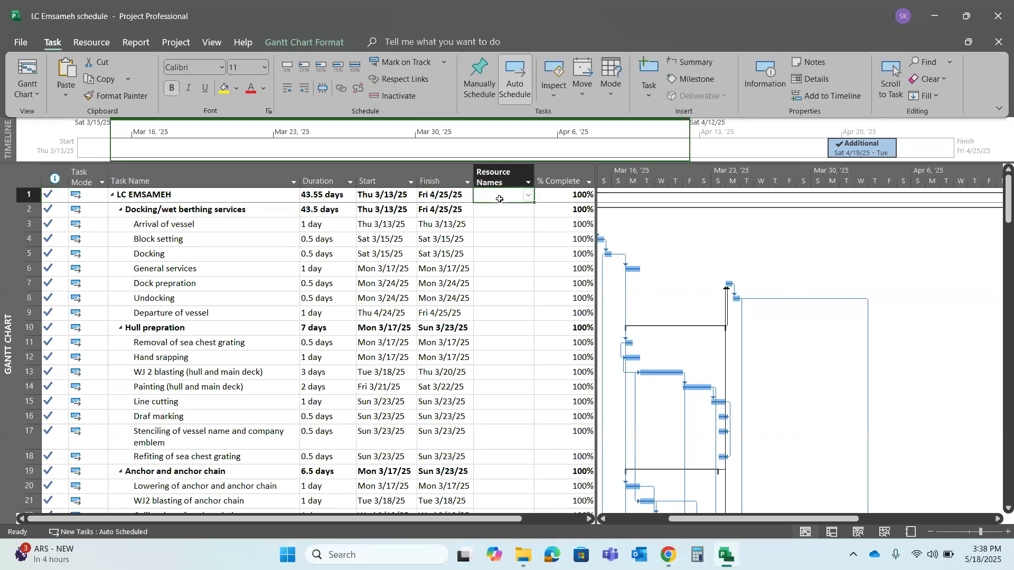
{"action": "left_click", "coordinate": [489, 225]}
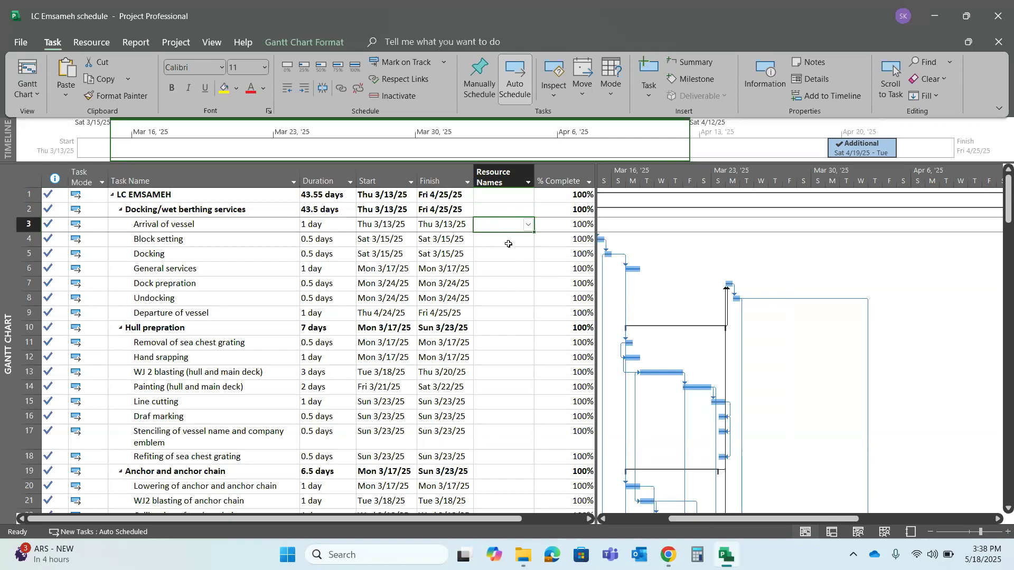
{"action": "left_click", "coordinate": [508, 240]}
{"action": "type", "text": "fabricator"}
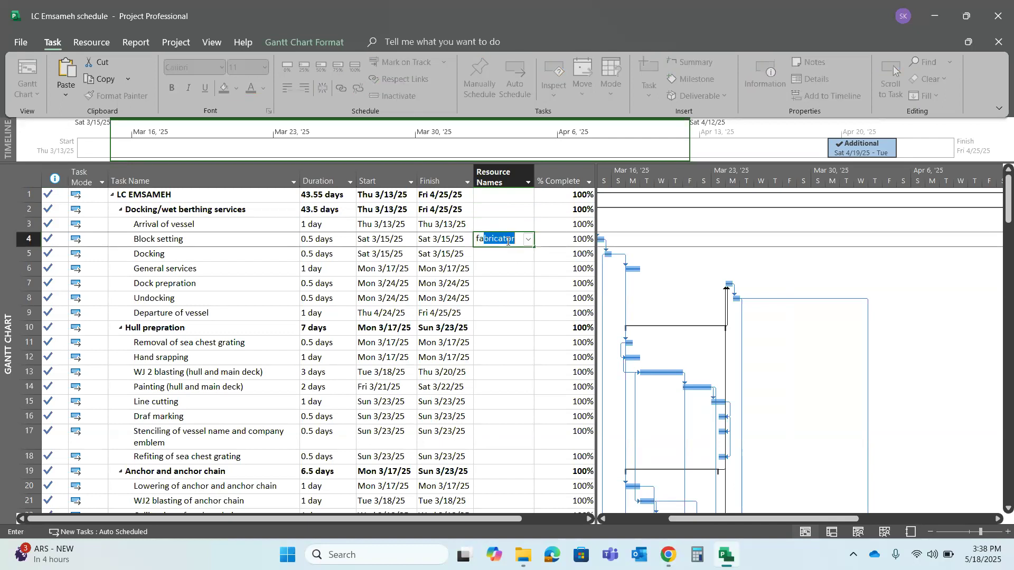
{"action": "key", "text": "Return"}
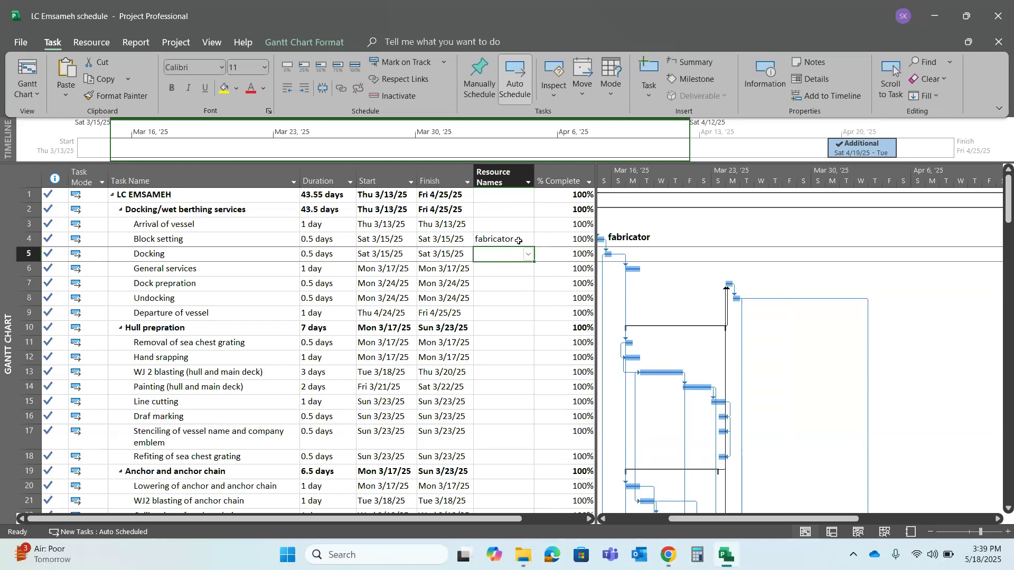
{"action": "left_click", "coordinate": [518, 240]}
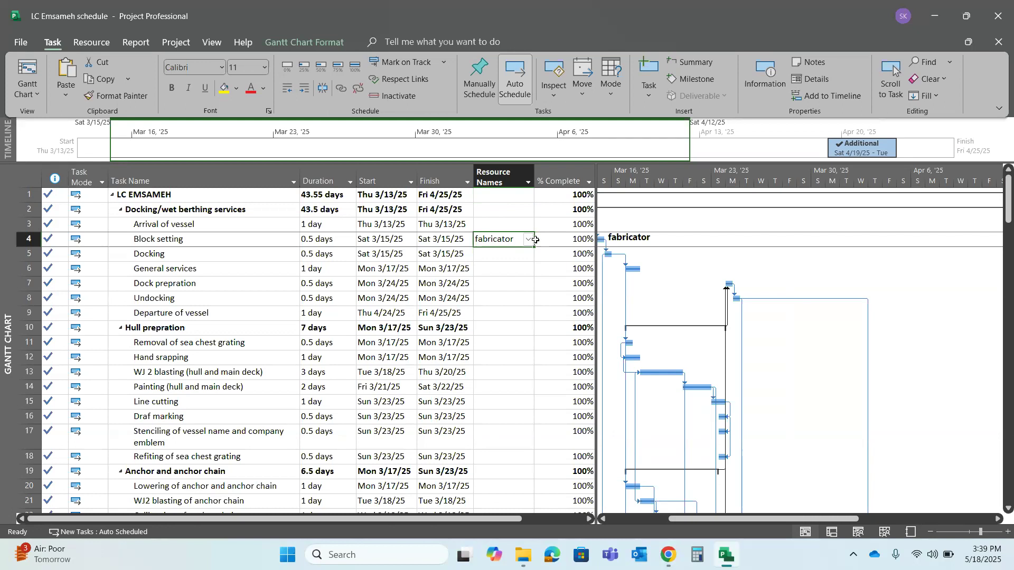
Add the welder, oxygen, acetylene, welding machiner and cutting disk to the resources of the Block setting task
{"action": "left_click", "coordinate": [528, 240]}
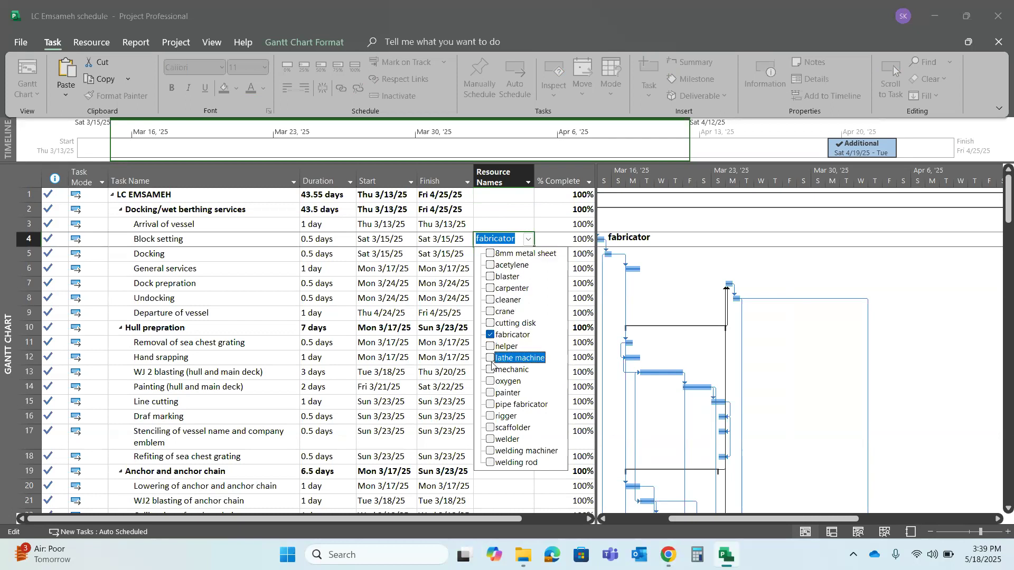
{"action": "left_click", "coordinate": [490, 441]}
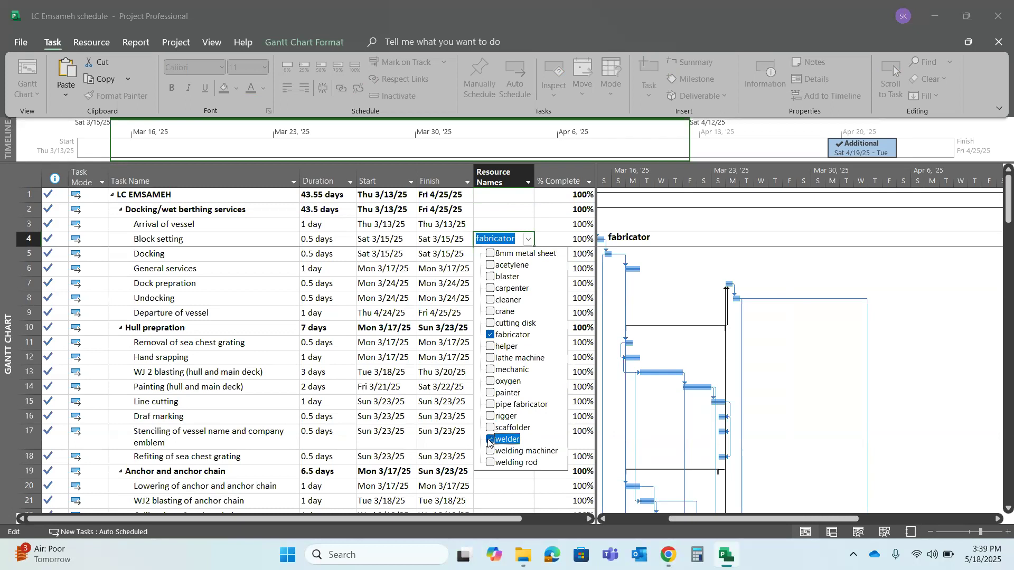
{"action": "left_click", "coordinate": [491, 382]}
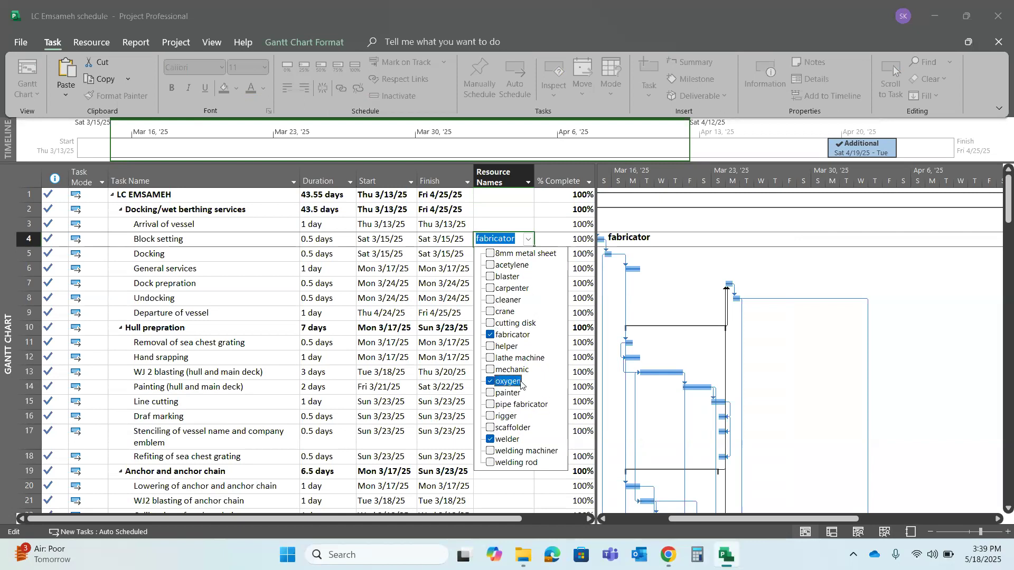
{"action": "left_click", "coordinate": [491, 267]}
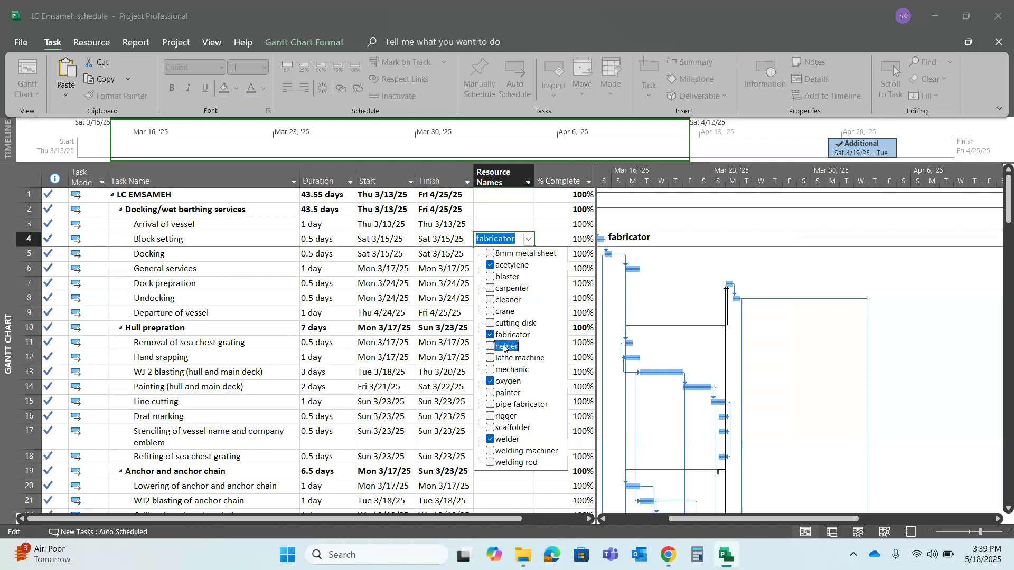
{"action": "left_click", "coordinate": [491, 453]}
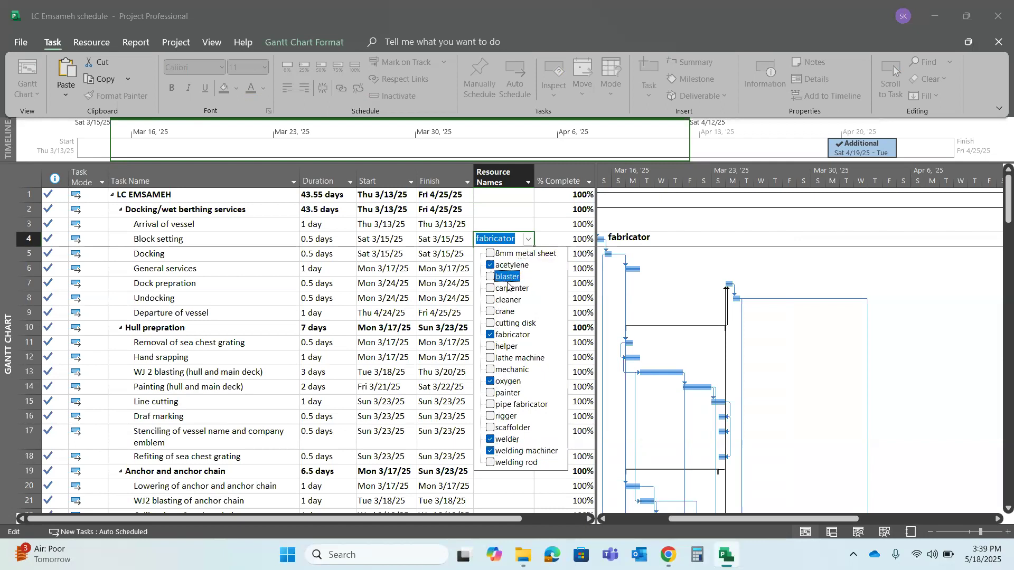
{"action": "left_click", "coordinate": [497, 324]}
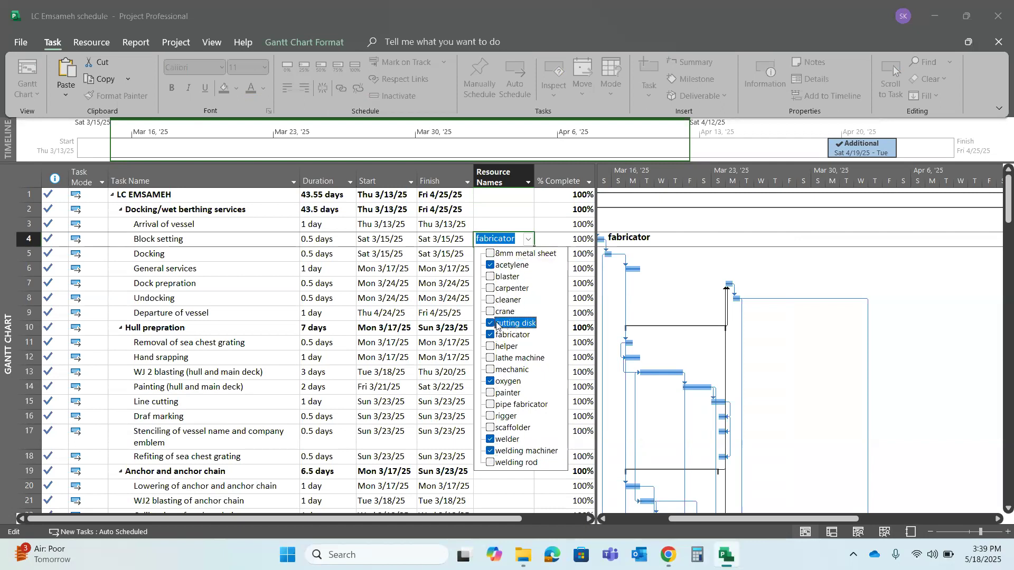
{"action": "key", "text": "Return"}
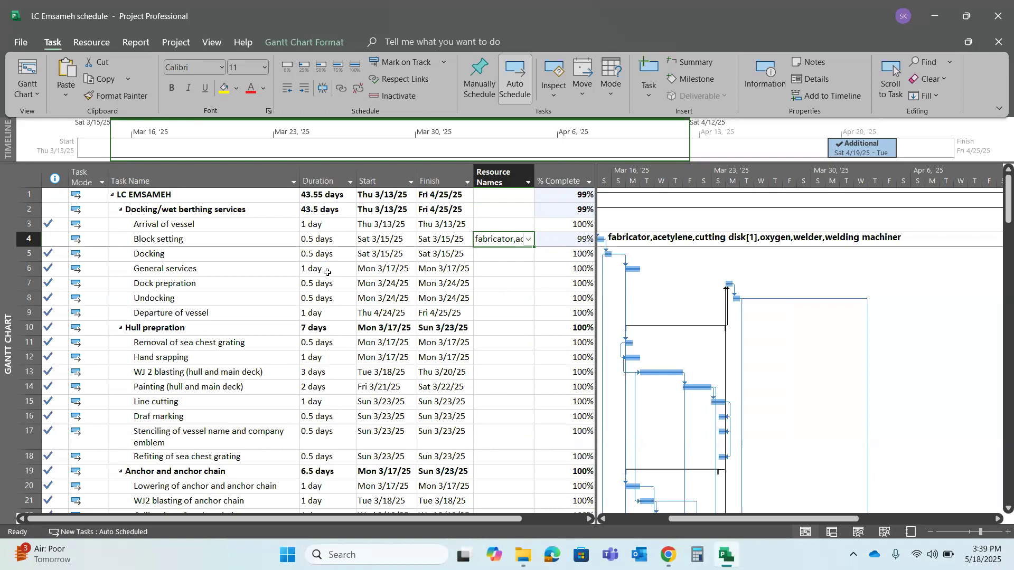
Assign the mechanic to Removal of sea chest grating and the helper to Hand srapping
{"action": "left_click", "coordinate": [486, 344]}
{"action": "type", "text": "mech"}
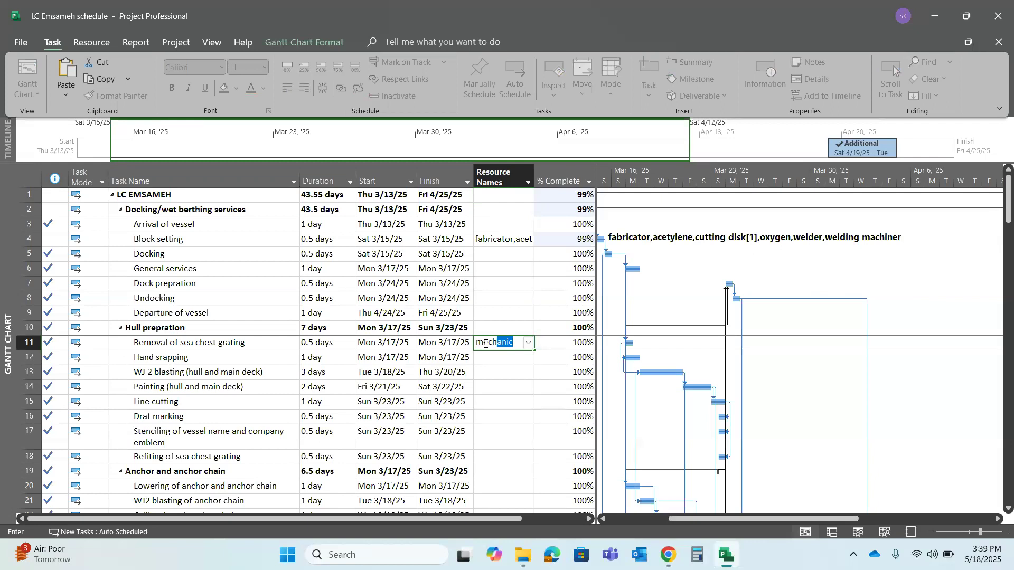
{"action": "key", "text": "Return"}
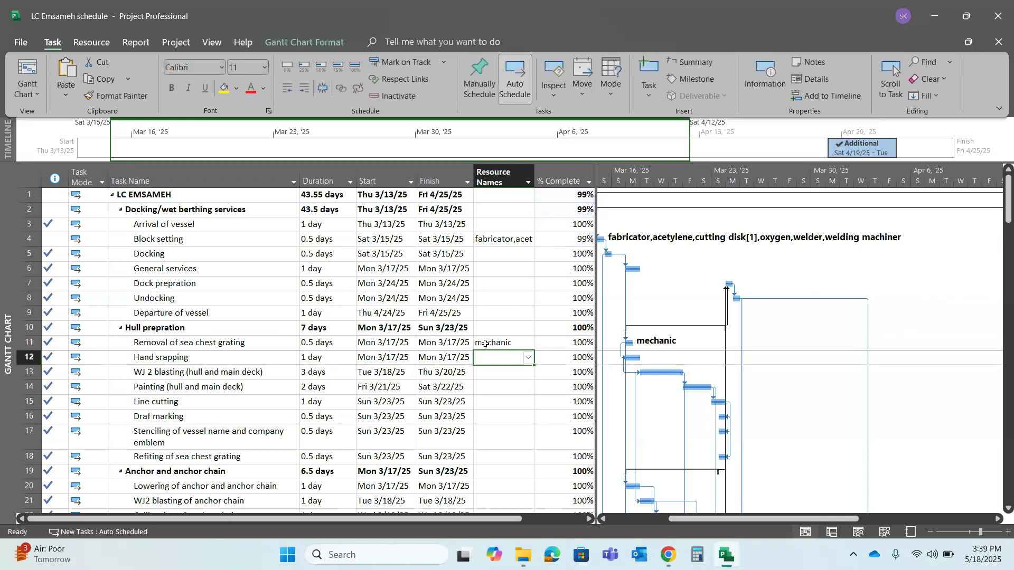
{"action": "type", "text": "helper"}
{"action": "key", "text": "Return"}
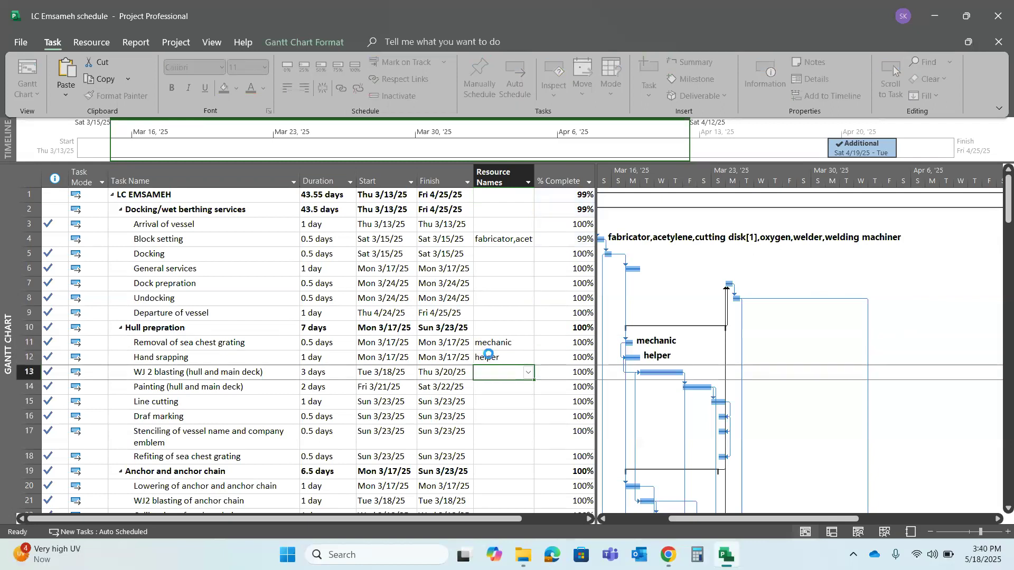
{"action": "left_click", "coordinate": [491, 357]}
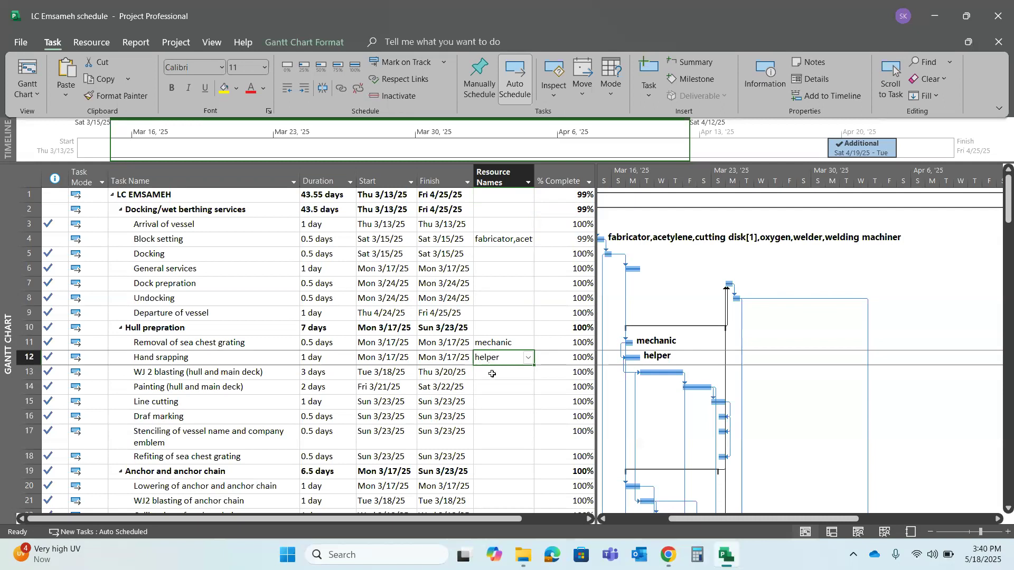
Assign the blaster to the WJ 2 blasting (hull and main deck) task
{"action": "left_click", "coordinate": [493, 372]}
{"action": "type", "text": "blas"}
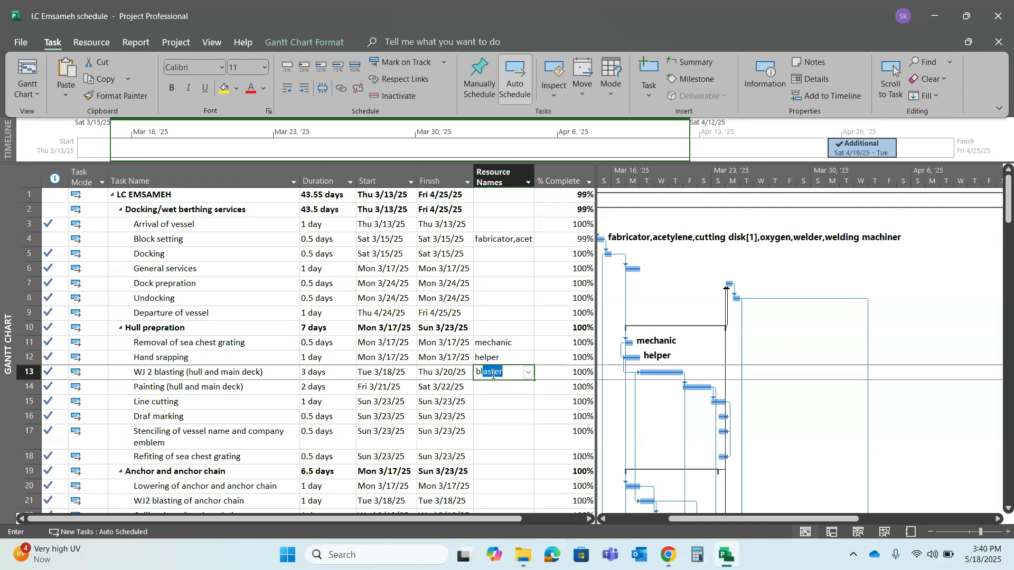
{"action": "type", "text": "t"}
{"action": "key", "text": "Return"}
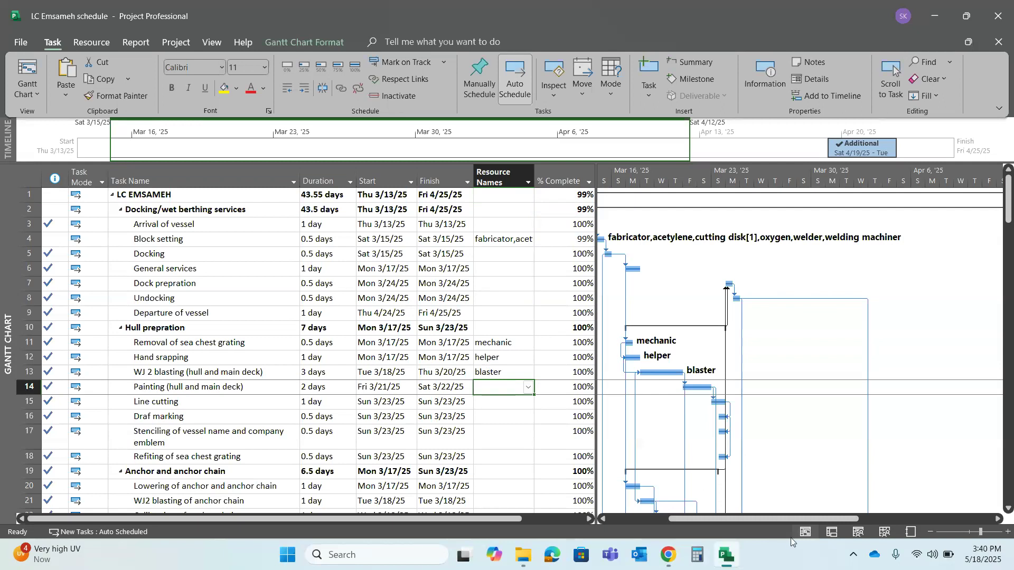
Switch to the resource sheet and add a resource named painter below the cutting disk
{"action": "left_click", "coordinate": [885, 520]}
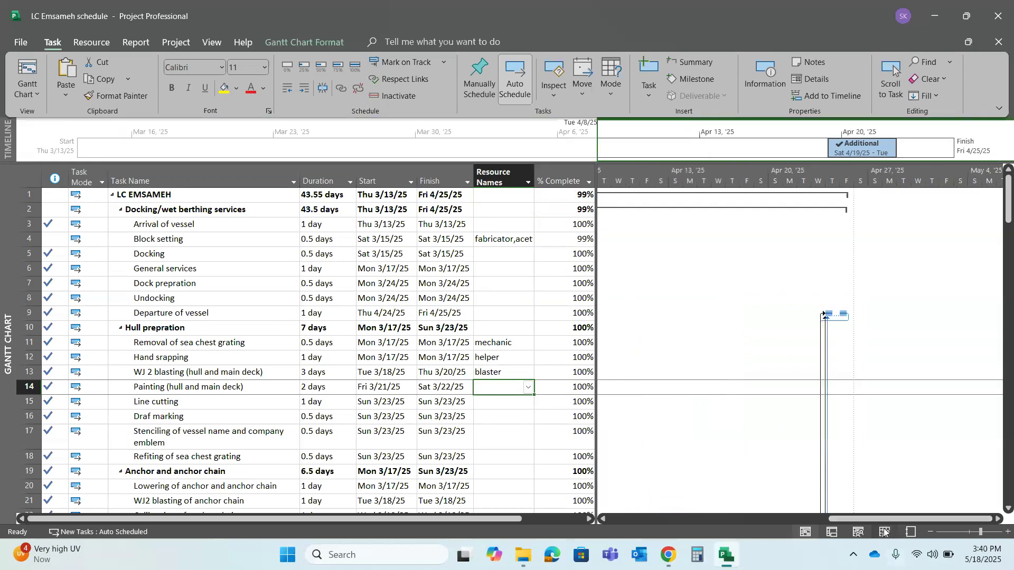
{"action": "left_click", "coordinate": [885, 533]}
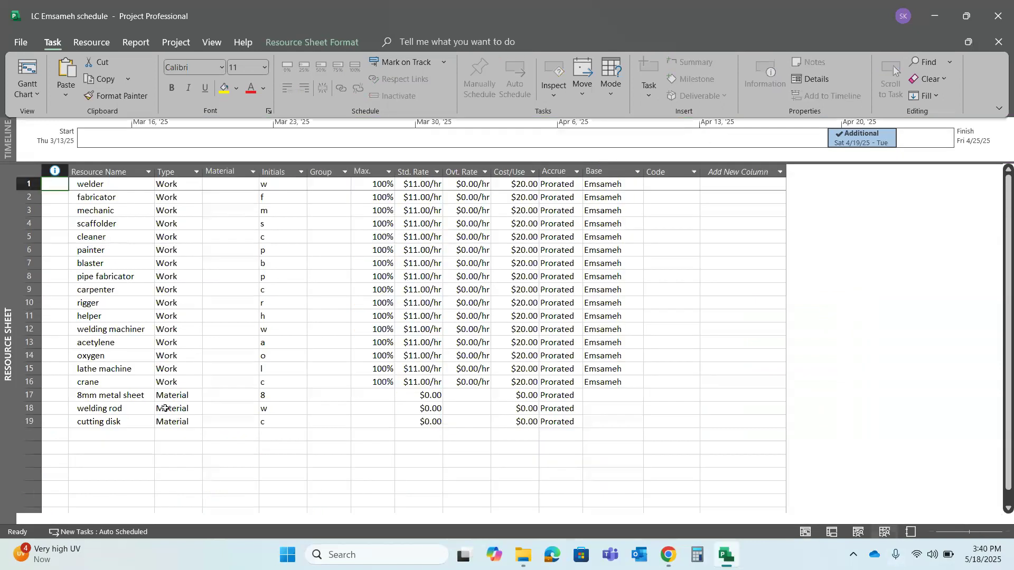
{"action": "left_click", "coordinate": [106, 434]}
{"action": "type", "text": "p"}
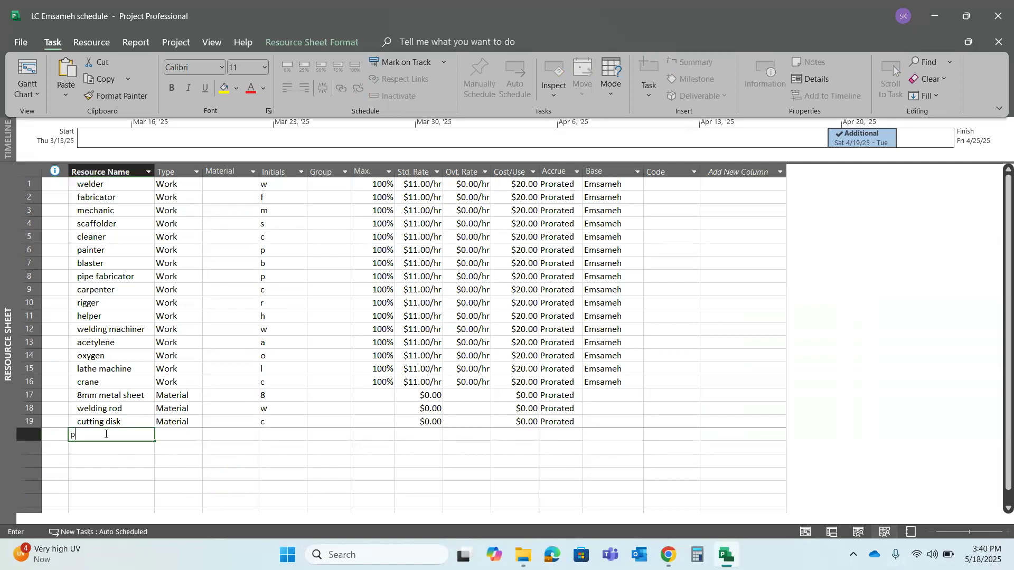
{"action": "type", "text": "ain"}
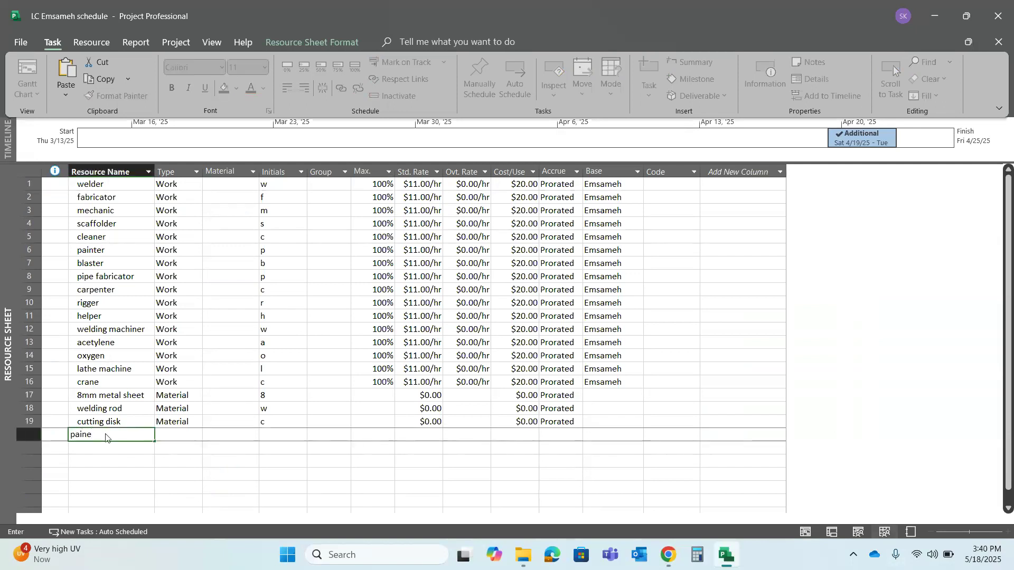
{"action": "type", "text": "ter"}
{"action": "key", "text": "Return"}
{"action": "left_click", "coordinate": [119, 449]}
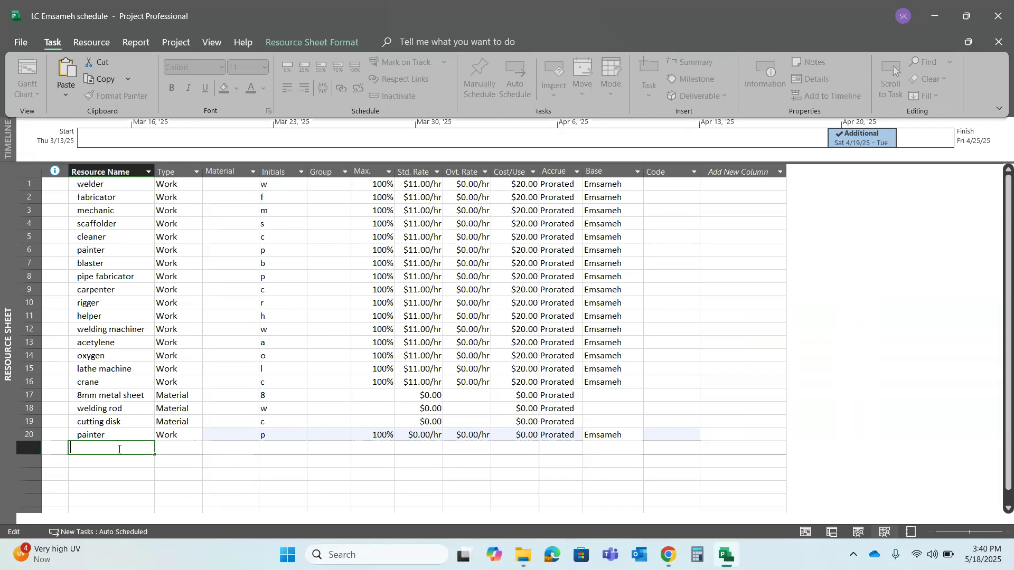
{"action": "right_click", "coordinate": [110, 451]}
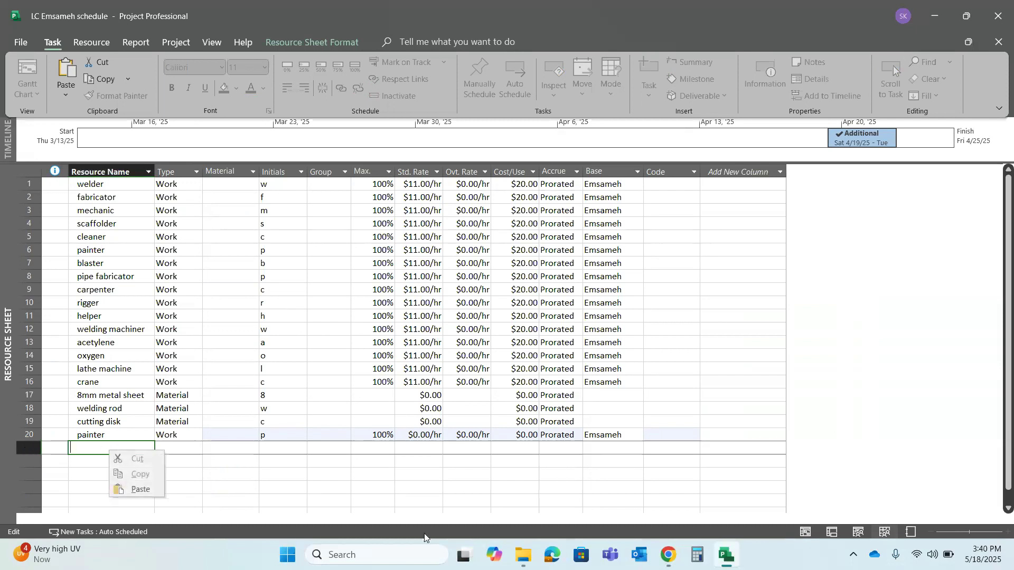
{"action": "left_click", "coordinate": [21, 65]}
{"action": "left_click", "coordinate": [415, 470]}
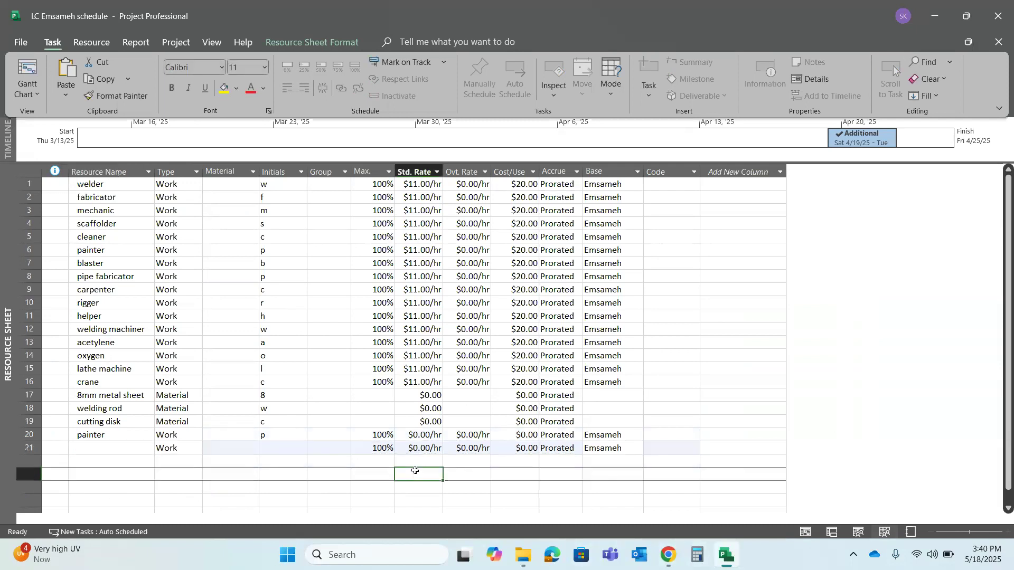
{"action": "left_click", "coordinate": [147, 172]}
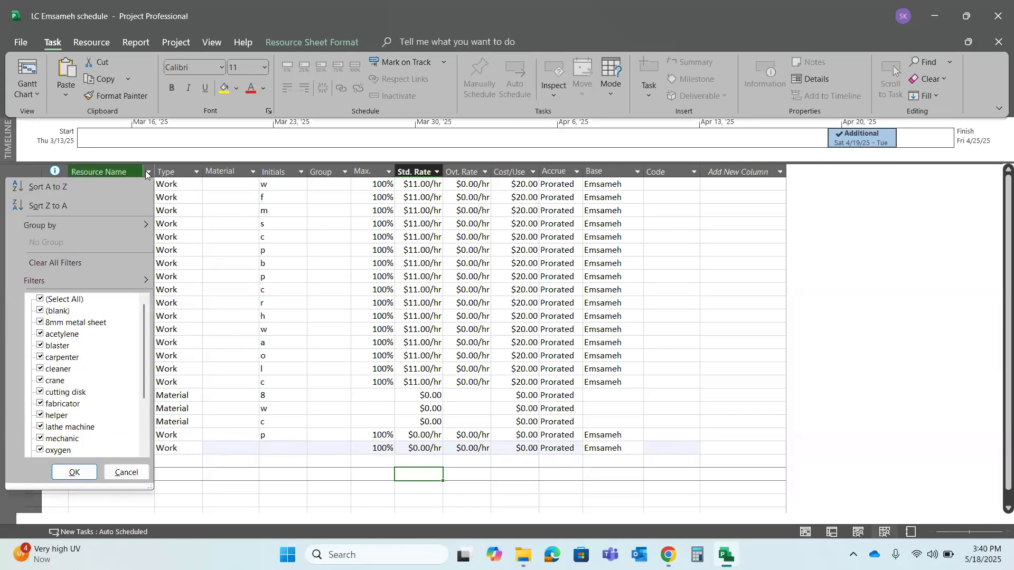
{"action": "left_click", "coordinate": [147, 172]}
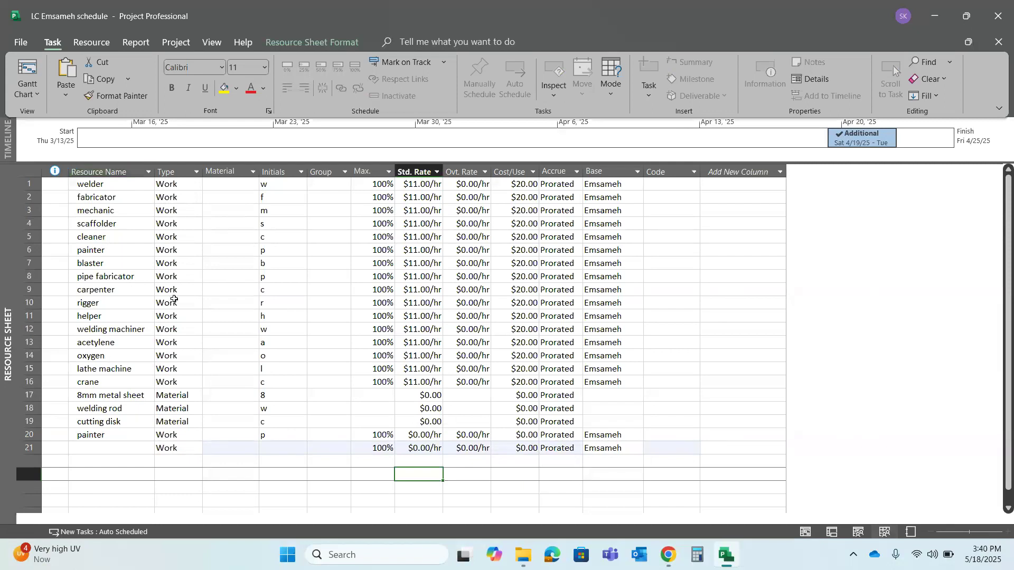
{"action": "left_click", "coordinate": [34, 463]}
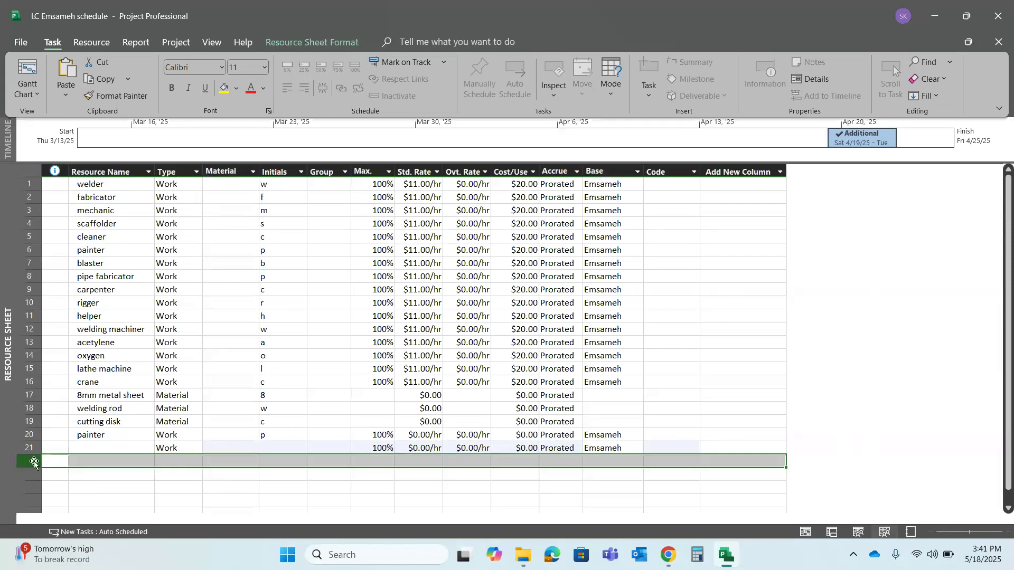
{"action": "right_click", "coordinate": [33, 462]}
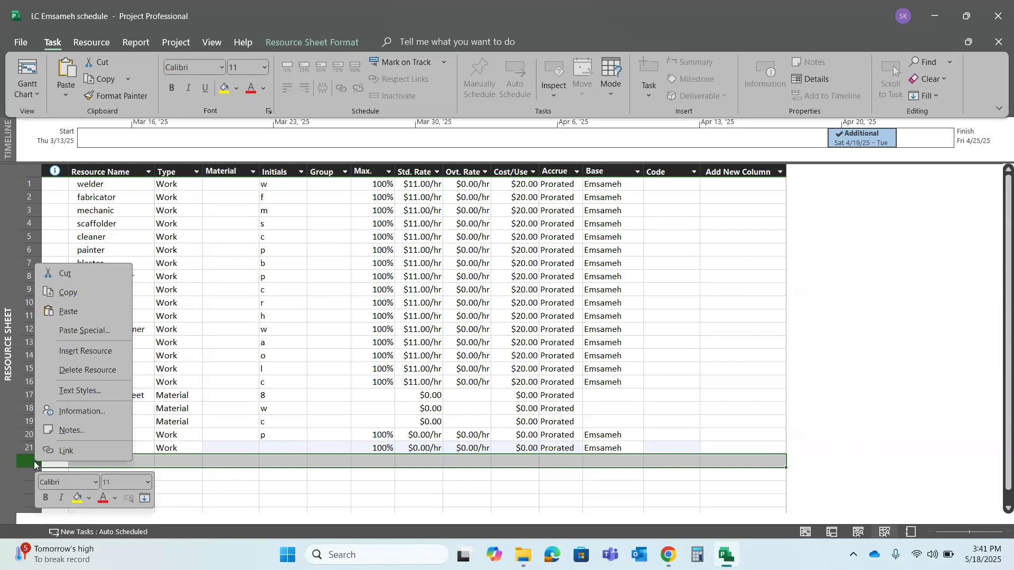
Insert a new column after the Code column in the resource sheet
{"action": "left_click", "coordinate": [754, 170]}
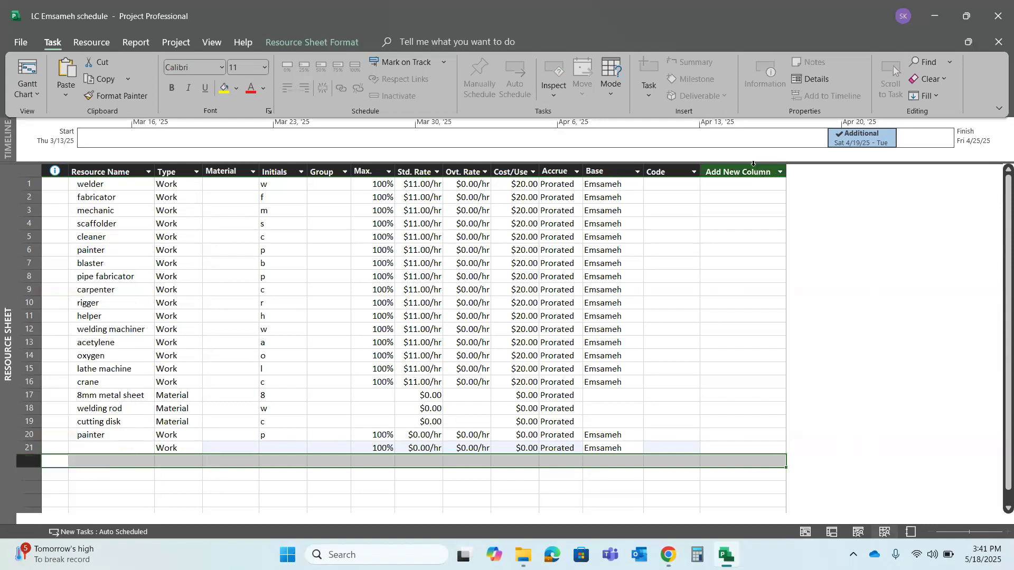
{"action": "left_click", "coordinate": [726, 170]}
{"action": "right_click", "coordinate": [726, 171]}
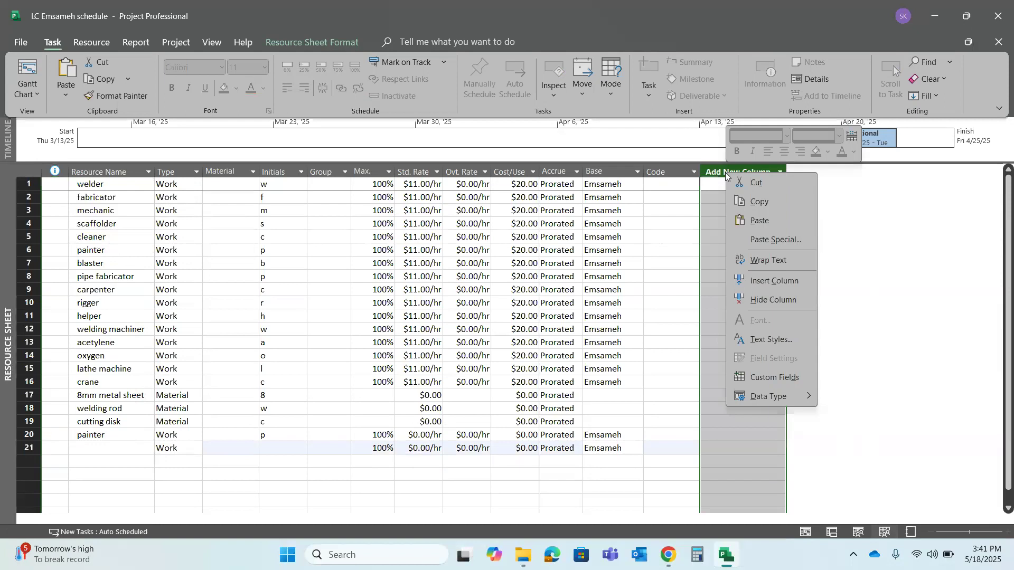
{"action": "left_click", "coordinate": [717, 171]}
{"action": "right_click", "coordinate": [718, 172]}
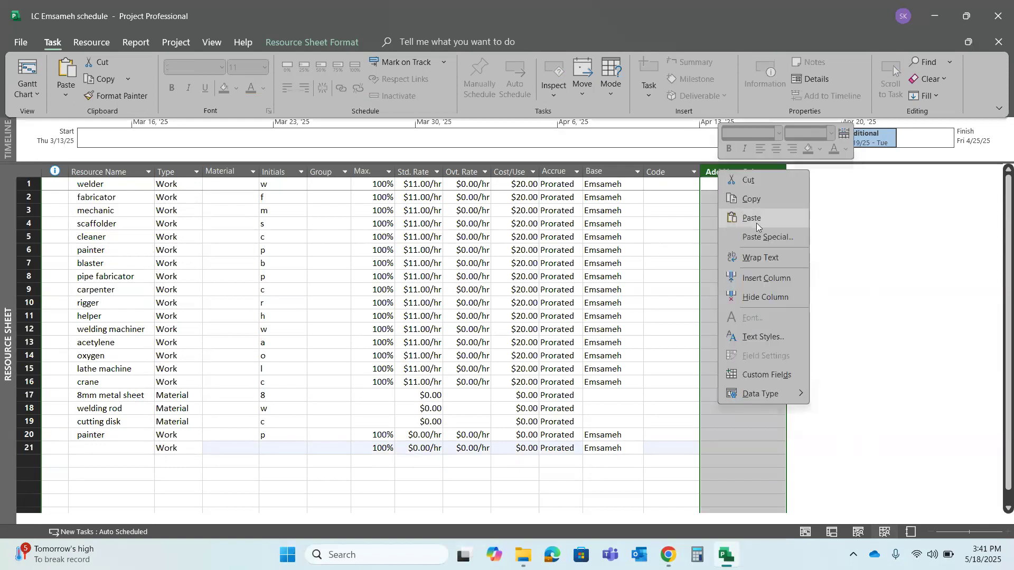
{"action": "left_click", "coordinate": [779, 280]}
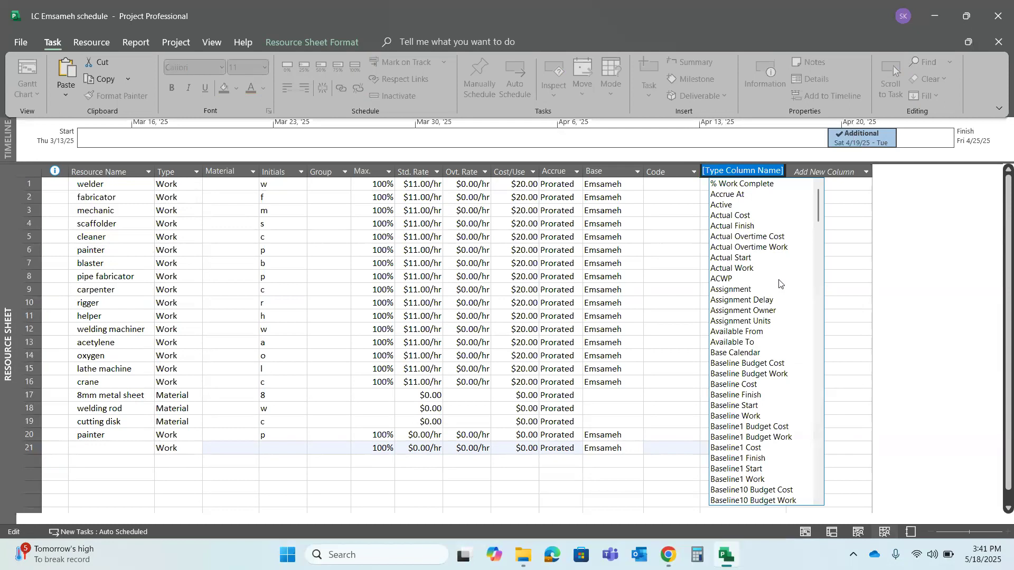
Try to find a field for the new column by entering "res", "qu" and "nume", clearing each entry
{"action": "type", "text": "res"}
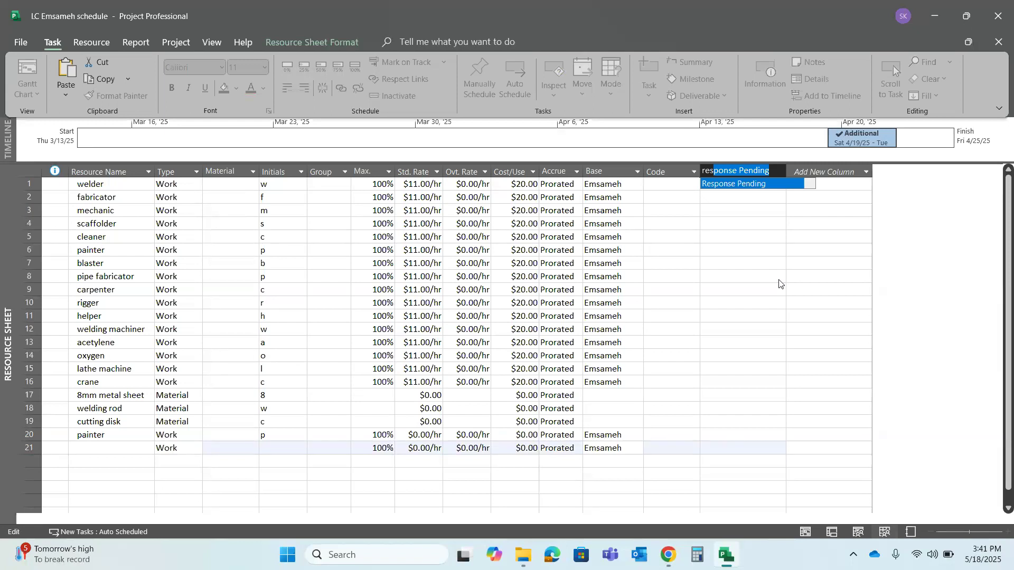
{"action": "key", "text": "BackSpace"}
{"action": "key", "text": "BackSpace"}
{"action": "key", "text": "BackSpace"}
{"action": "key", "text": "BackSpace"}
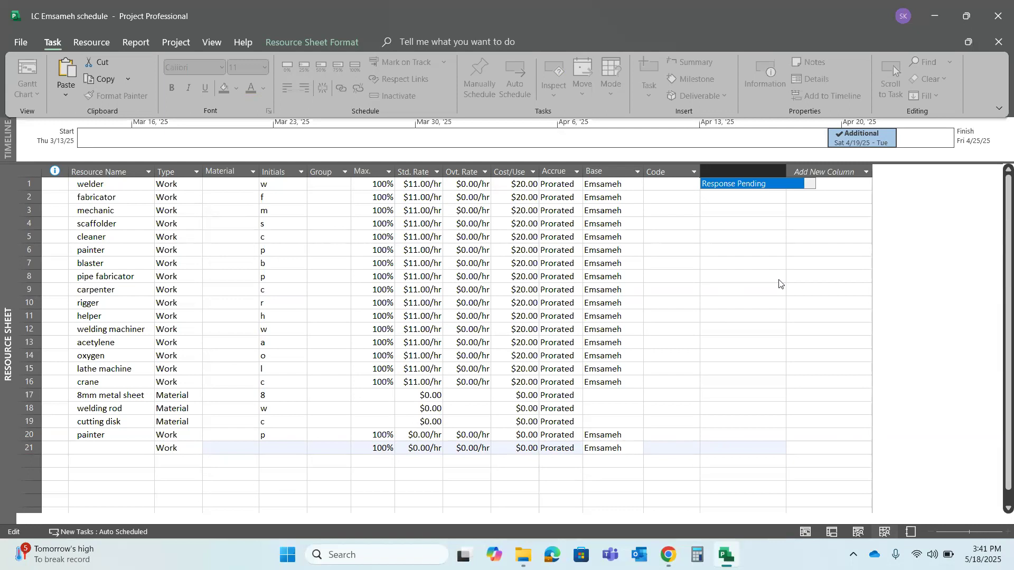
{"action": "type", "text": "qu"}
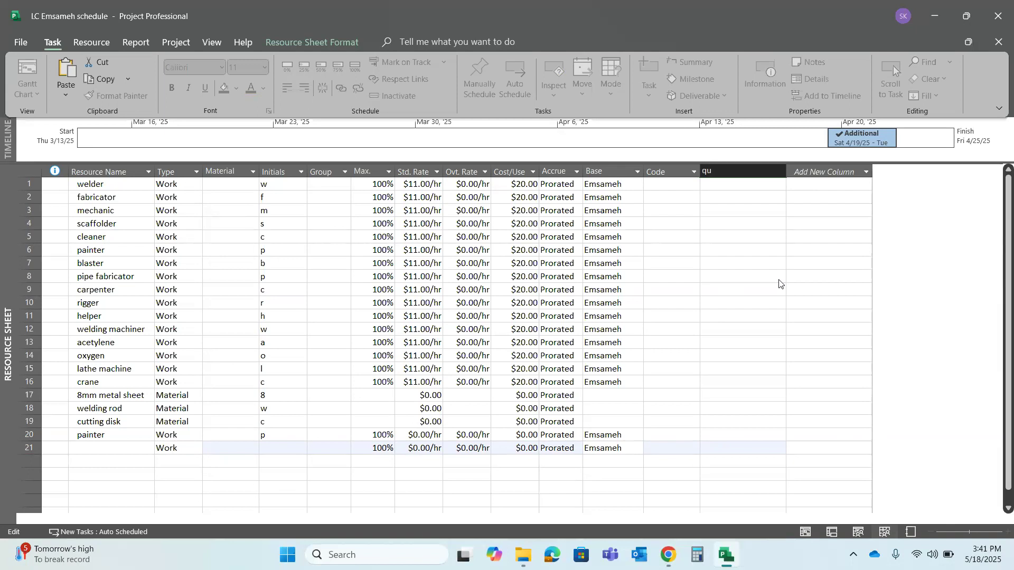
{"action": "key", "text": "BackSpace"}
{"action": "key", "text": "BackSpace"}
{"action": "type", "text": "nu"}
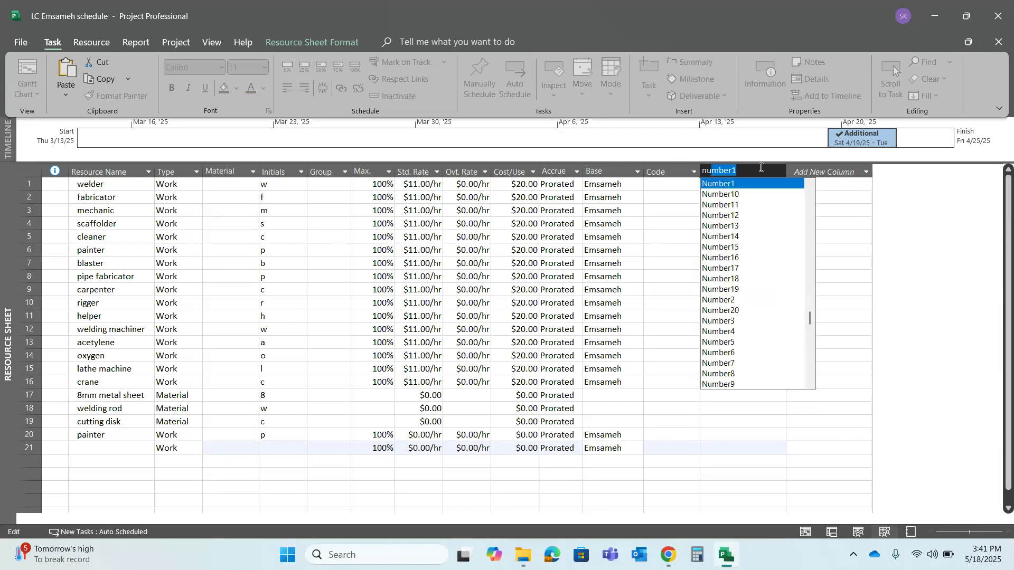
{"action": "type", "text": "mers"}
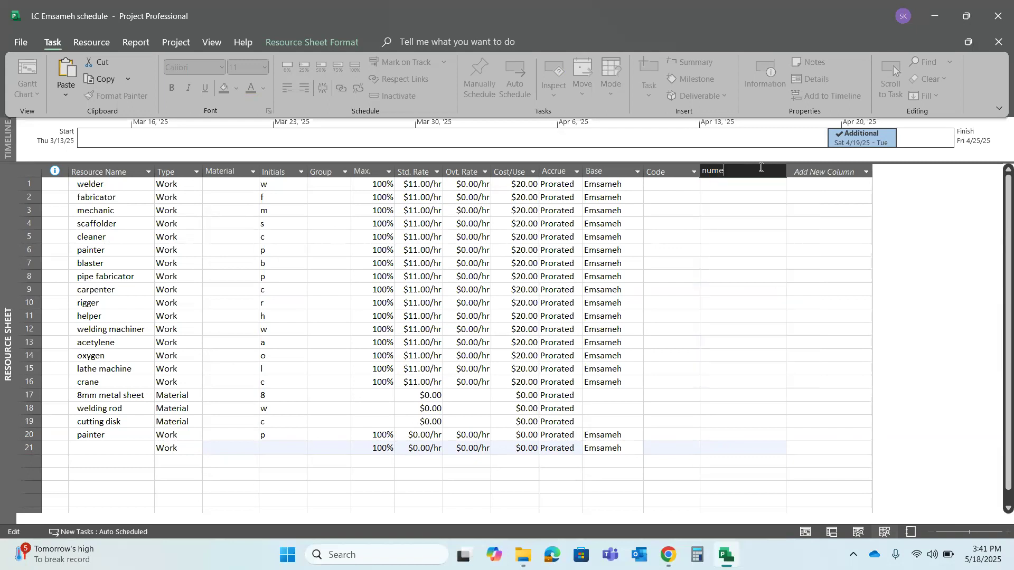
{"action": "key", "text": "BackSpace"}
{"action": "key", "text": "BackSpace"}
{"action": "key", "text": "BackSpace"}
{"action": "key", "text": "BackSpace"}
{"action": "key", "text": "BackSpace"}
Switch to the task usage view and try "nu" as the field for a new column after Finish, clearing the entry
{"action": "left_click", "coordinate": [842, 532]}
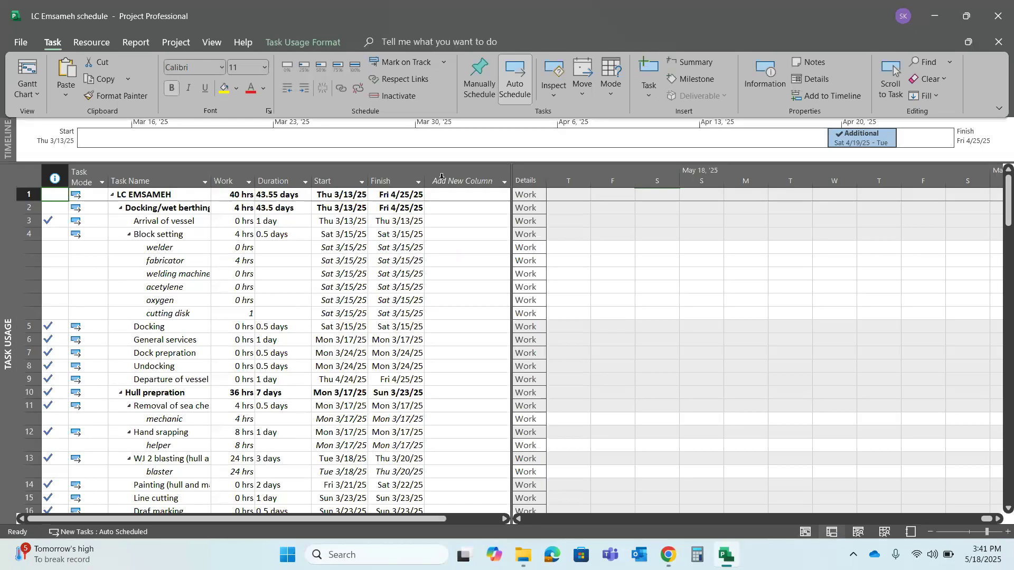
{"action": "left_click", "coordinate": [453, 181]}
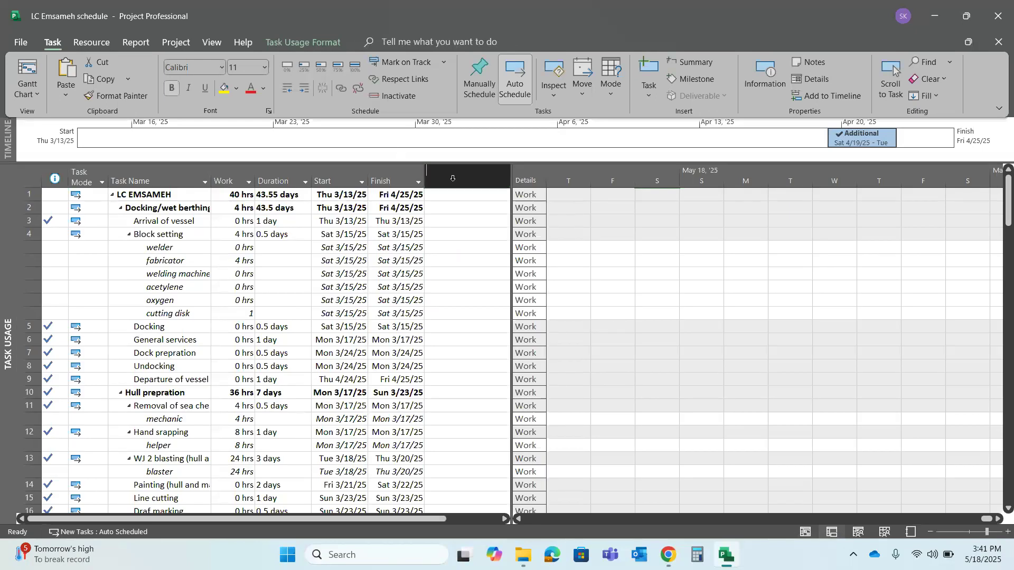
{"action": "type", "text": "nu"}
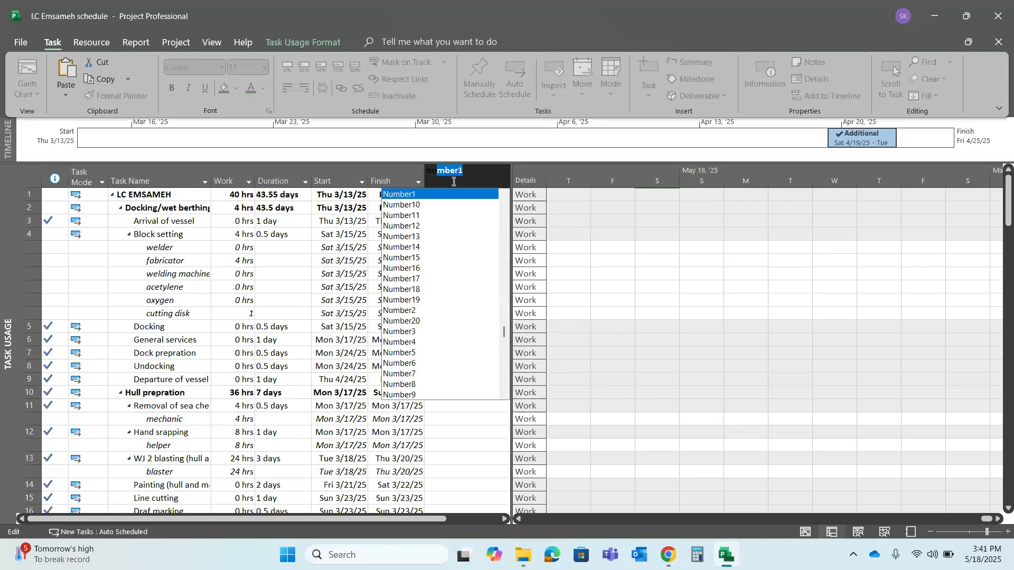
{"action": "key", "text": "BackSpace"}
{"action": "left_click", "coordinate": [453, 183]}
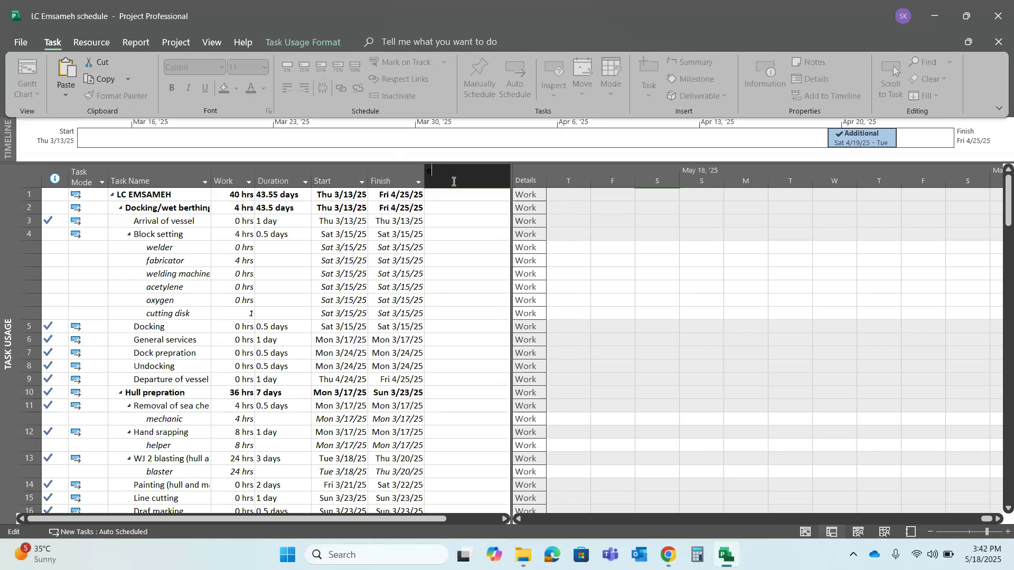
Enter "res" for the new column after Finish, choosing the Resource Group field, and look through the other resource fields
{"action": "type", "text": "resource Group"}
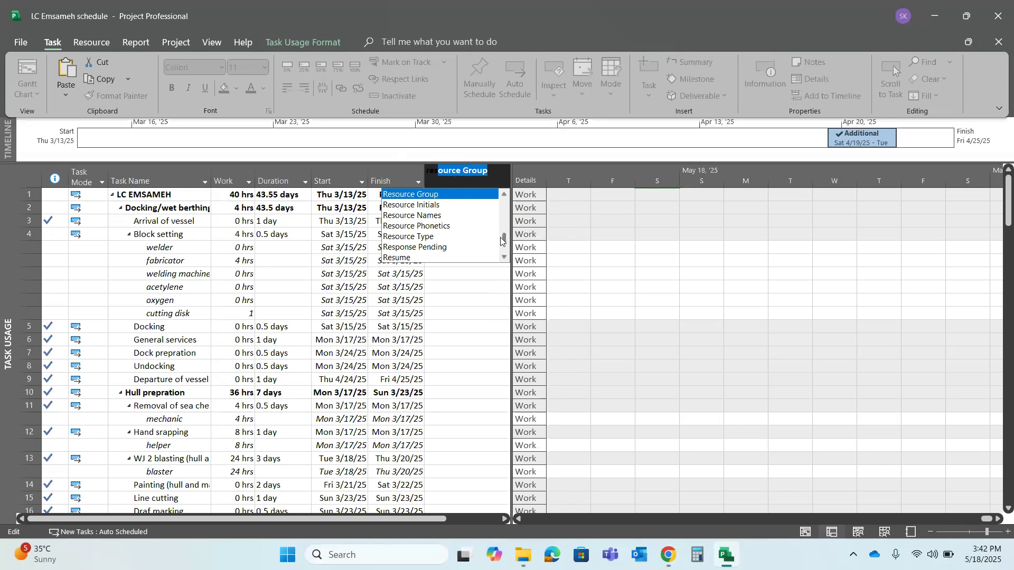
{"action": "left_click_drag", "start_coordinate": [505, 238], "coordinate": [507, 241]}
{"action": "left_click", "coordinate": [505, 257]}
{"action": "left_click", "coordinate": [505, 258]}
{"action": "left_click", "coordinate": [506, 258]}
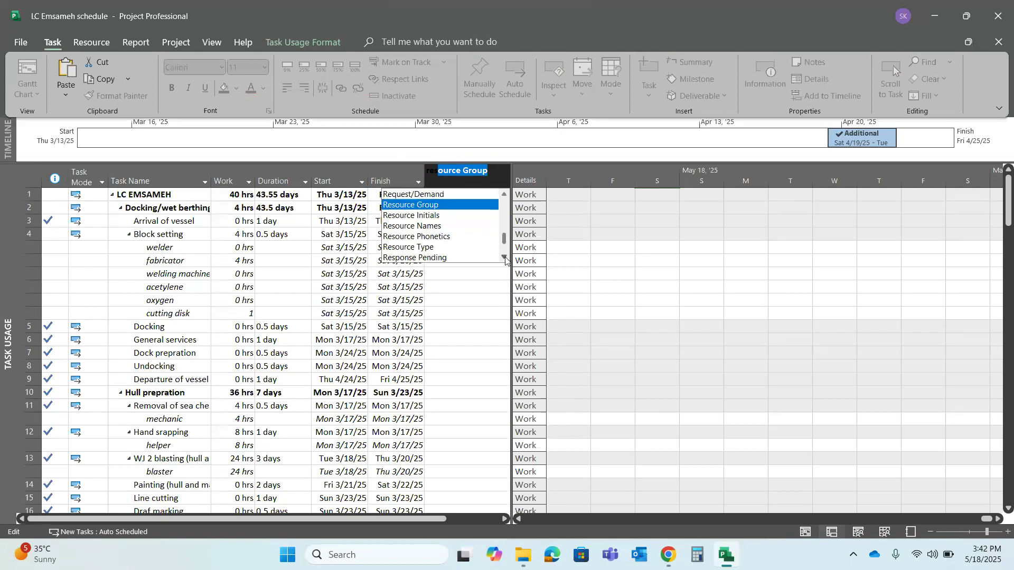
{"action": "left_click", "coordinate": [506, 258]}
{"action": "left_click", "coordinate": [505, 258]}
{"action": "left_click", "coordinate": [505, 258]}
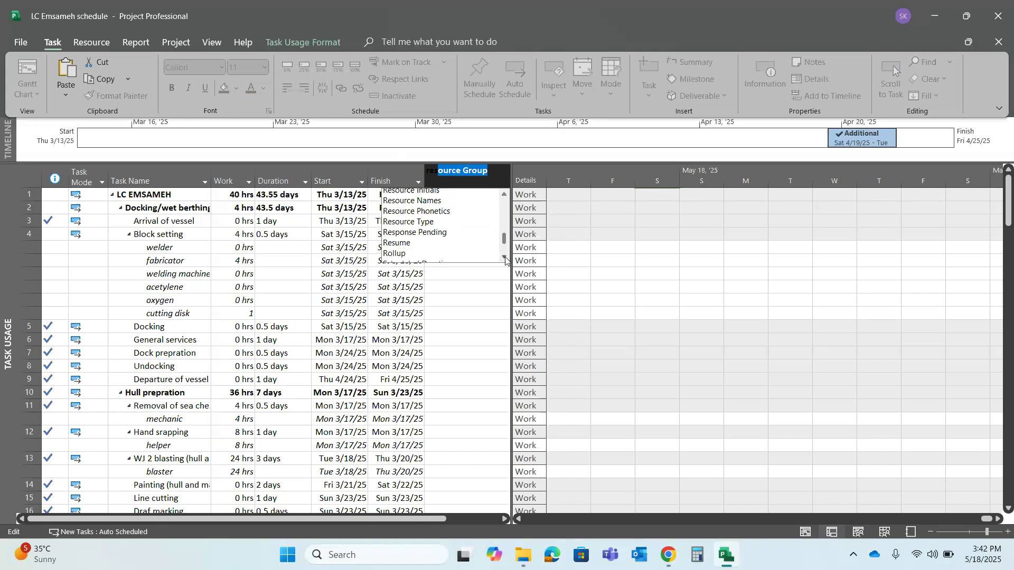
{"action": "left_click", "coordinate": [506, 257]}
{"action": "left_click", "coordinate": [506, 258]}
{"action": "left_click", "coordinate": [505, 258]}
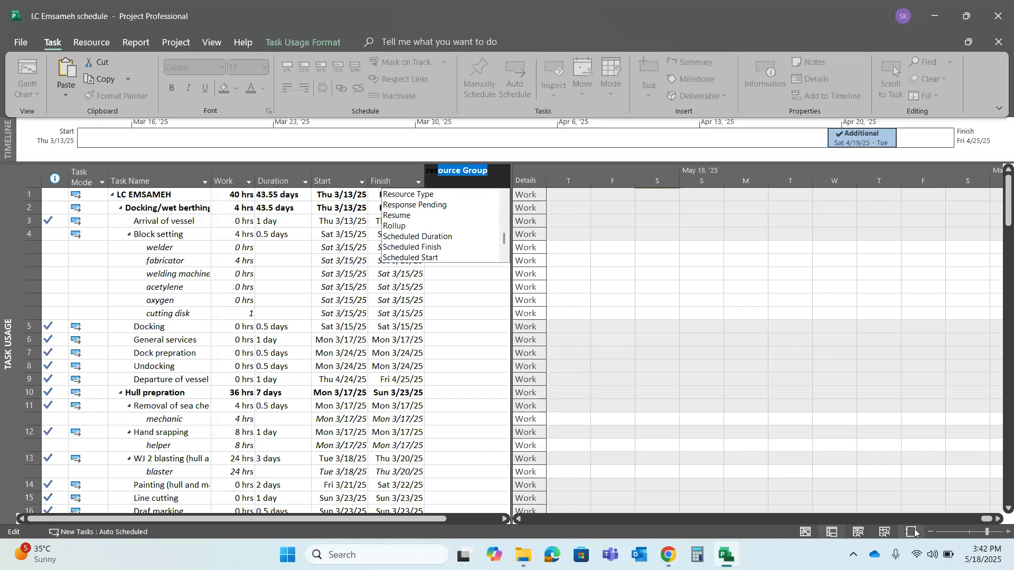
Return to the resource sheet and check the filter options of the Max. units column, keeping all values selected
{"action": "left_click", "coordinate": [885, 532]}
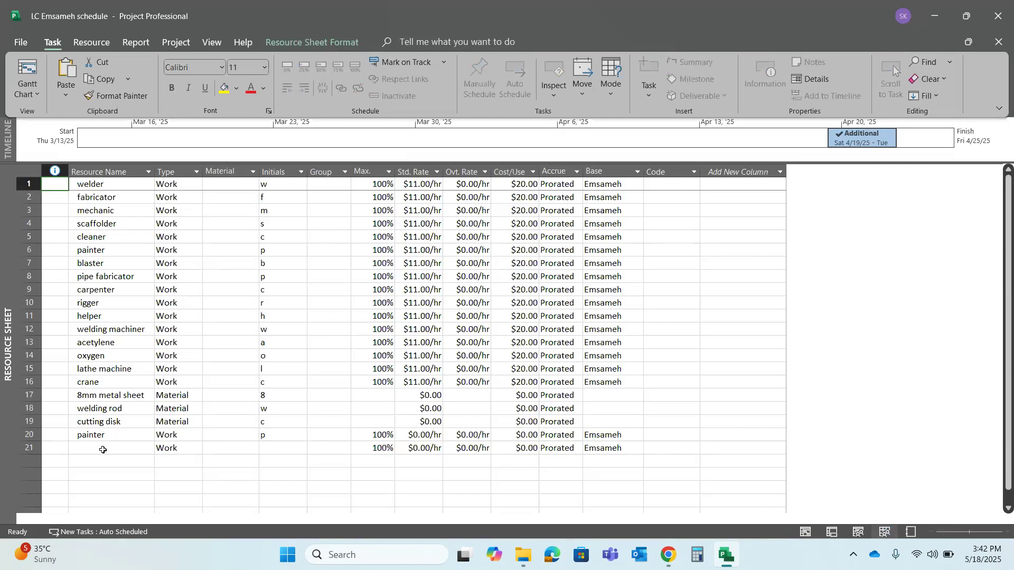
{"action": "left_click", "coordinate": [389, 169]}
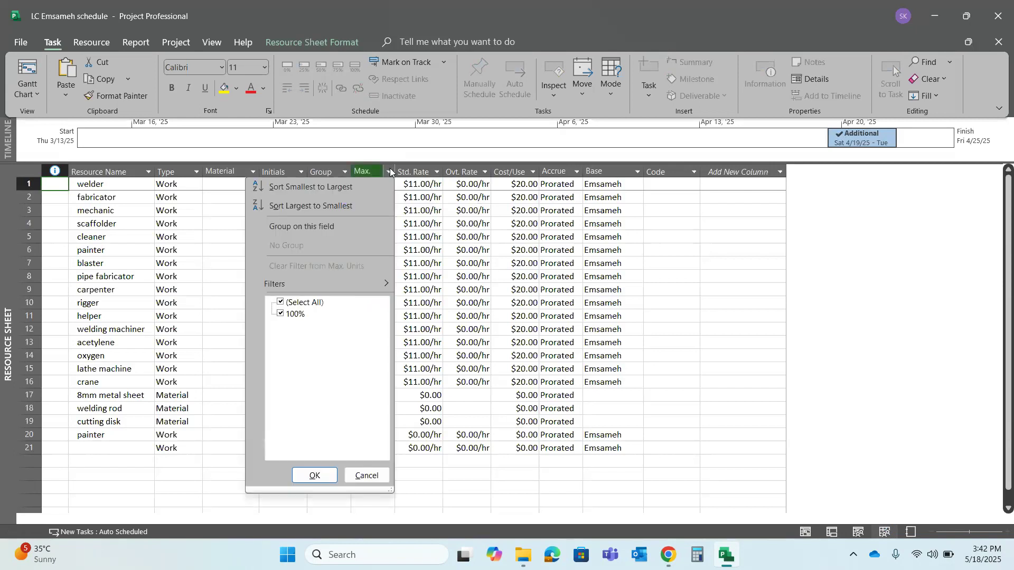
{"action": "left_click", "coordinate": [390, 168]}
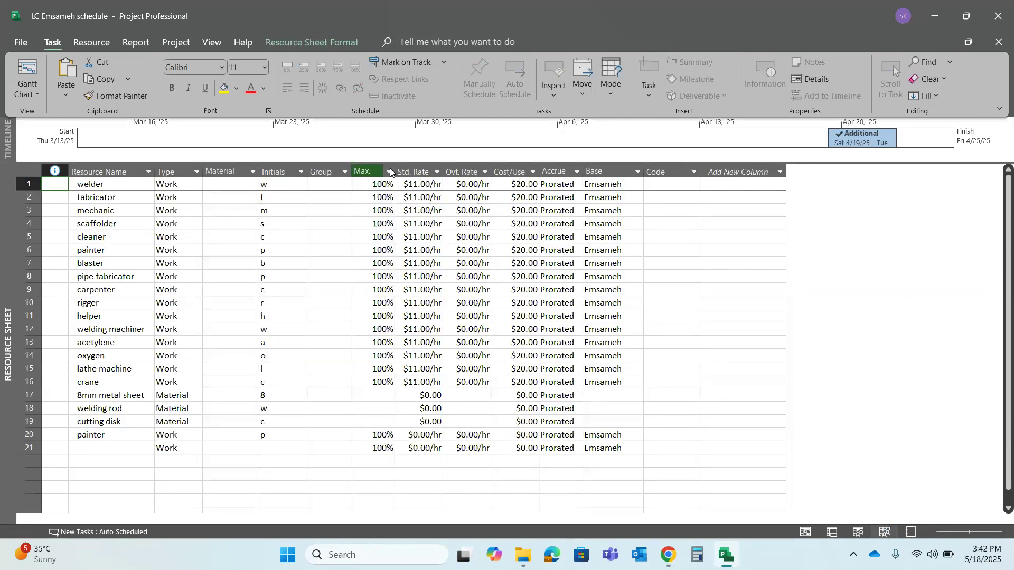
{"action": "left_click", "coordinate": [390, 168]}
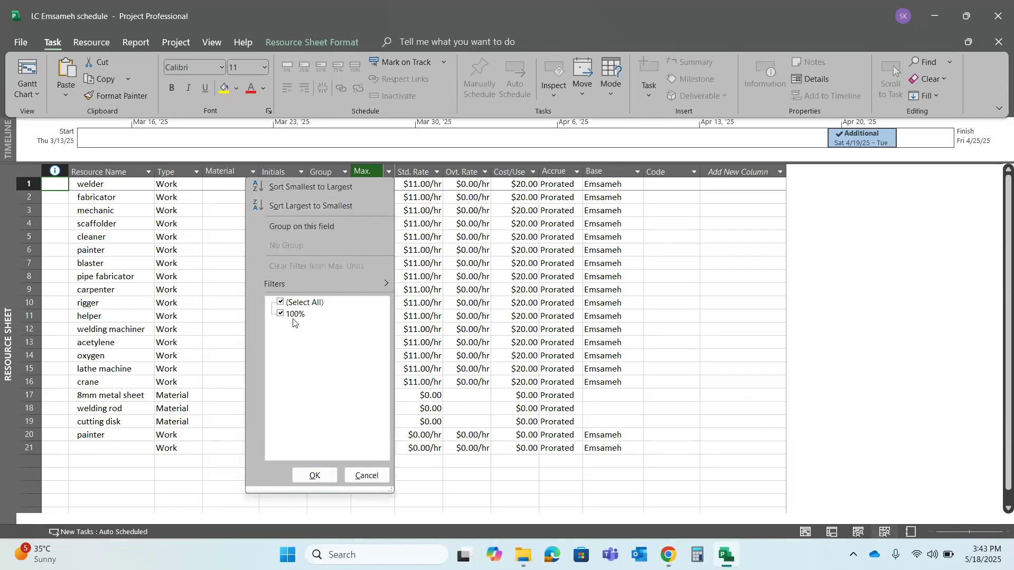
{"action": "left_click", "coordinate": [315, 476]}
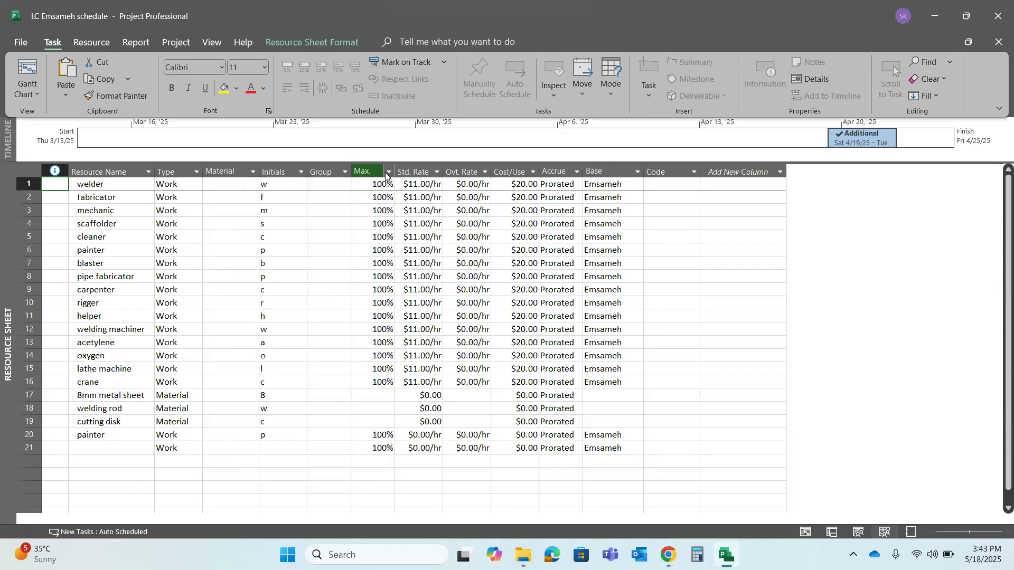
Set the welder's maximum units to 200% in the resource sheet
{"action": "left_click", "coordinate": [377, 185]}
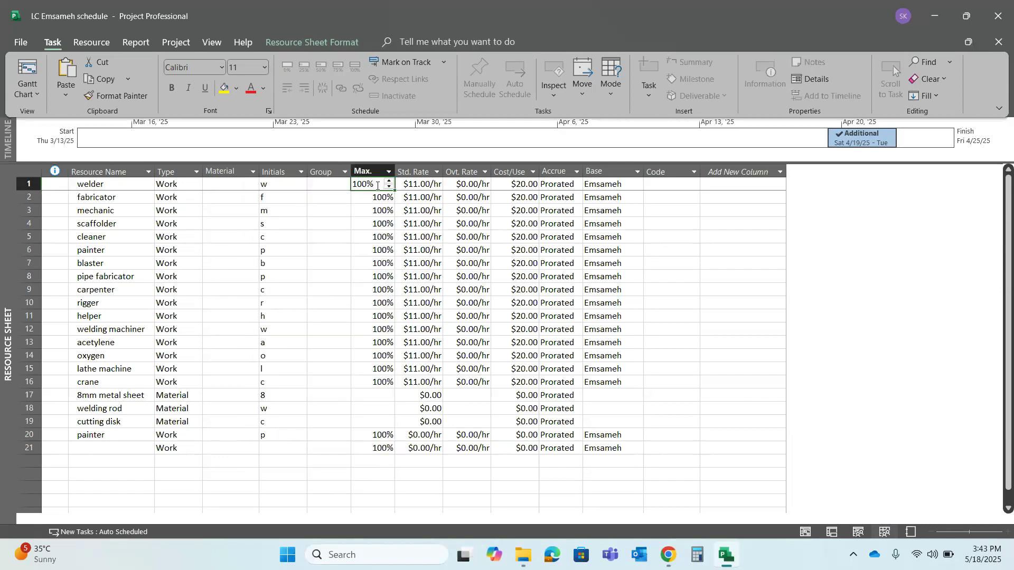
{"action": "left_click_drag", "start_coordinate": [359, 241], "coordinate": [388, 175]}
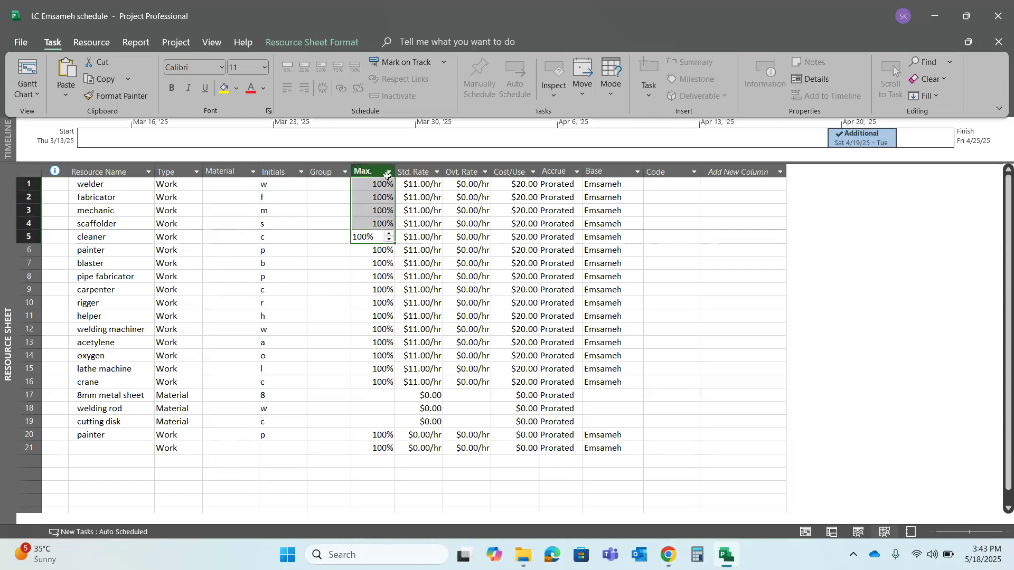
{"action": "left_click", "coordinate": [386, 180]}
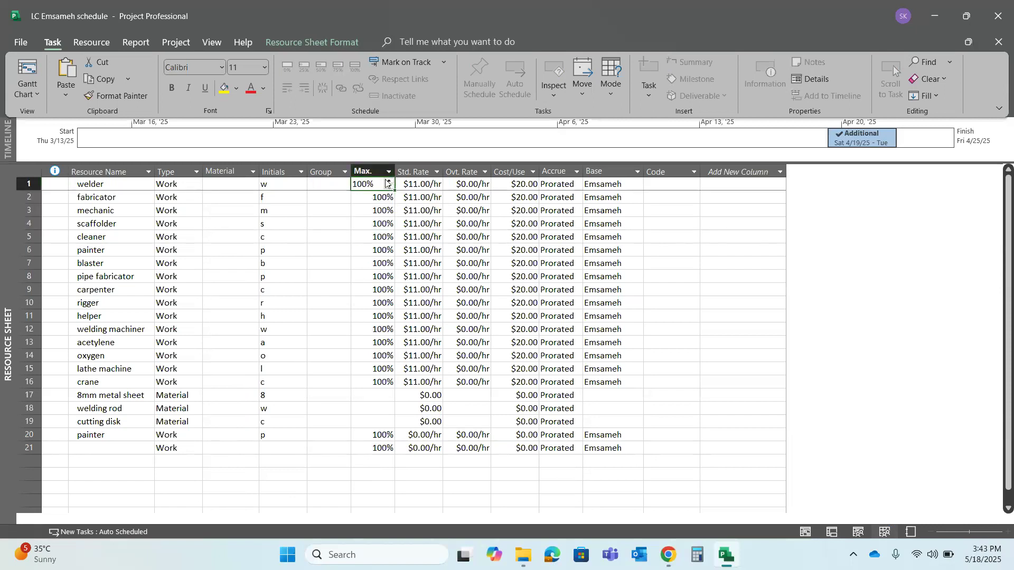
{"action": "type", "text": "200"}
{"action": "key", "text": "Return"}
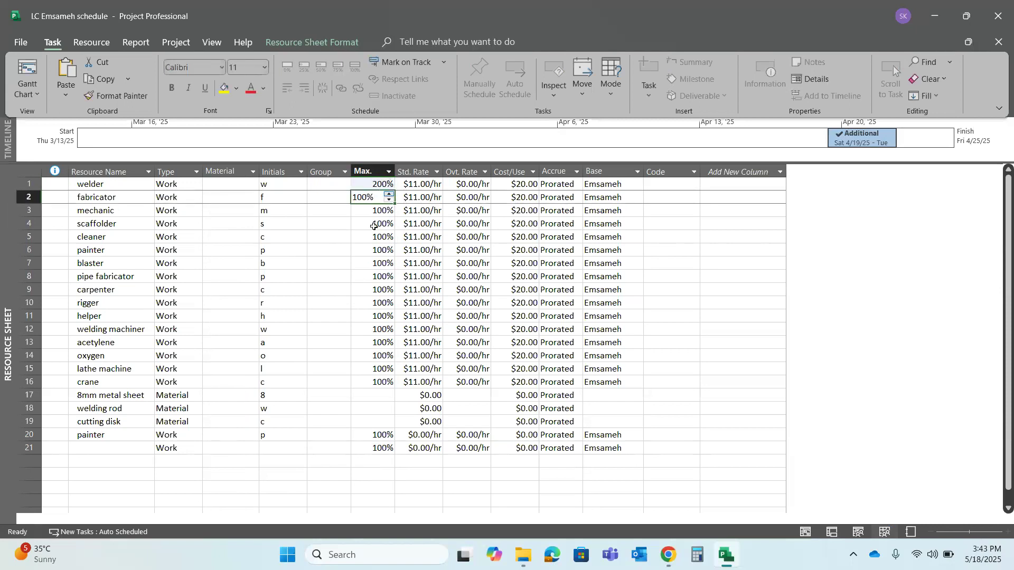
{"action": "key", "text": "Return"}
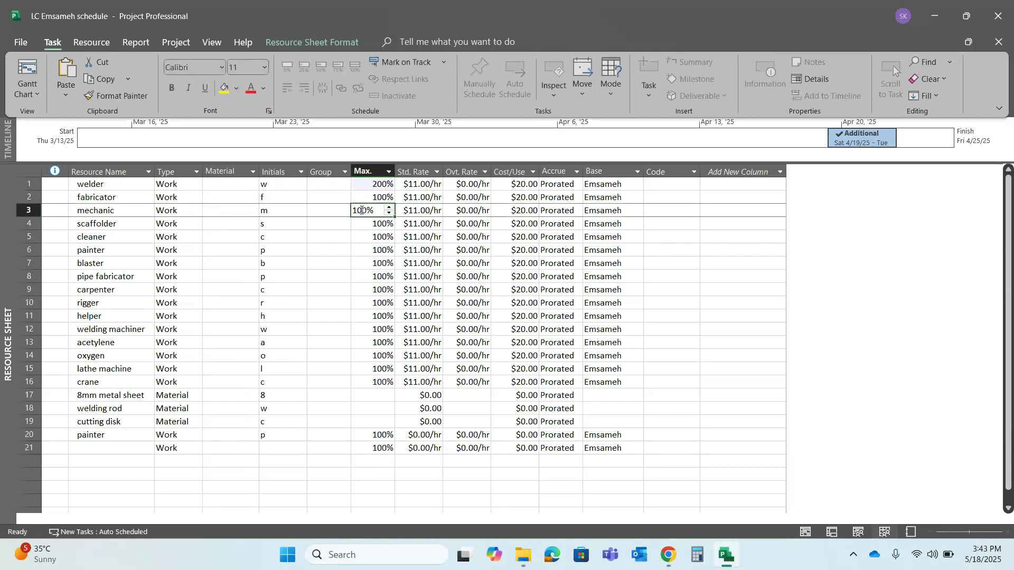
{"action": "left_click", "coordinate": [377, 195]}
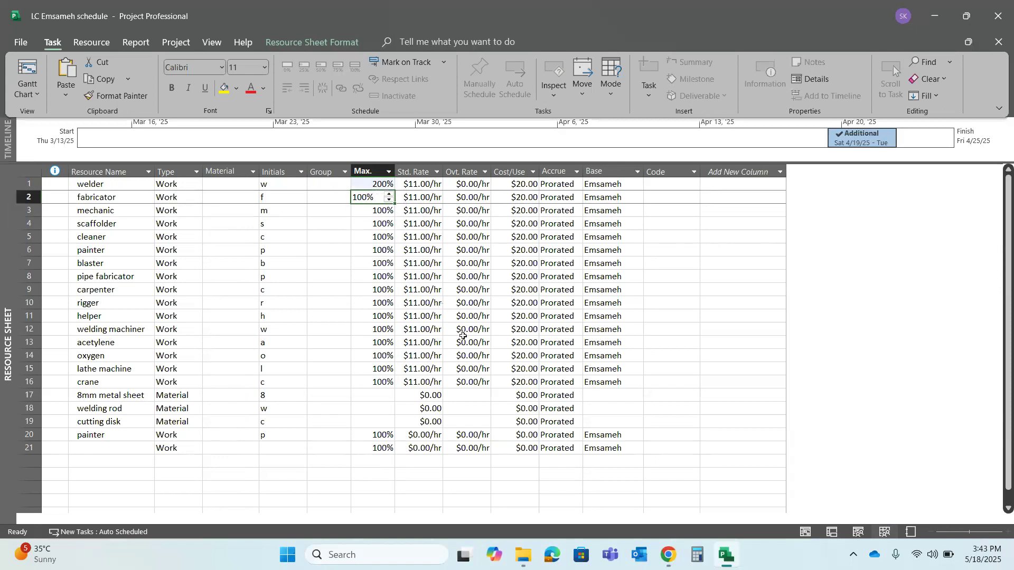
Switch to the Gantt chart and assign the welder to the Welding of pad eyes for lifting task under Ramp door servicing
{"action": "left_click", "coordinate": [26, 69]}
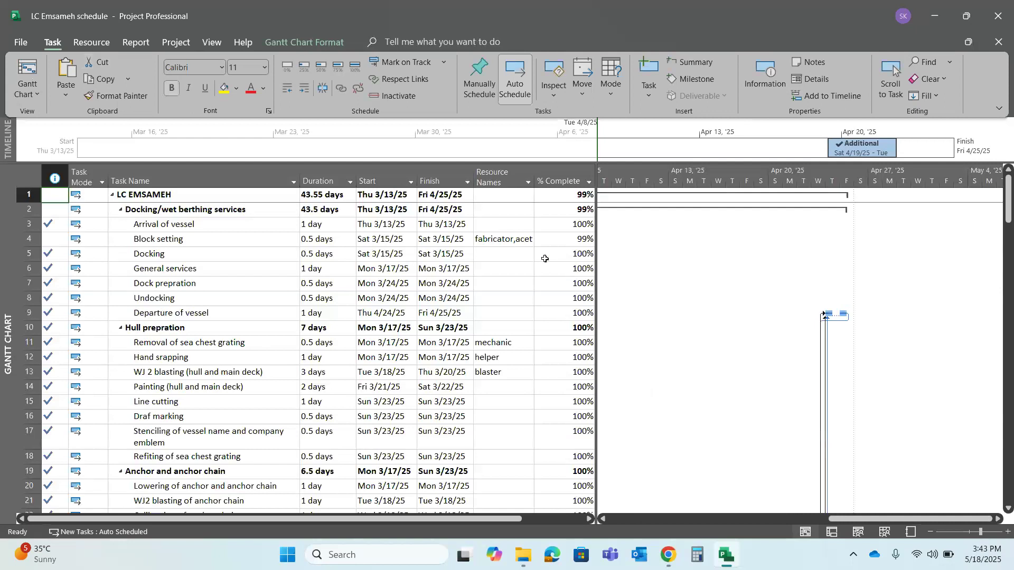
{"action": "left_click", "coordinate": [531, 241]}
{"action": "left_click_drag", "start_coordinate": [839, 518], "coordinate": [643, 519]}
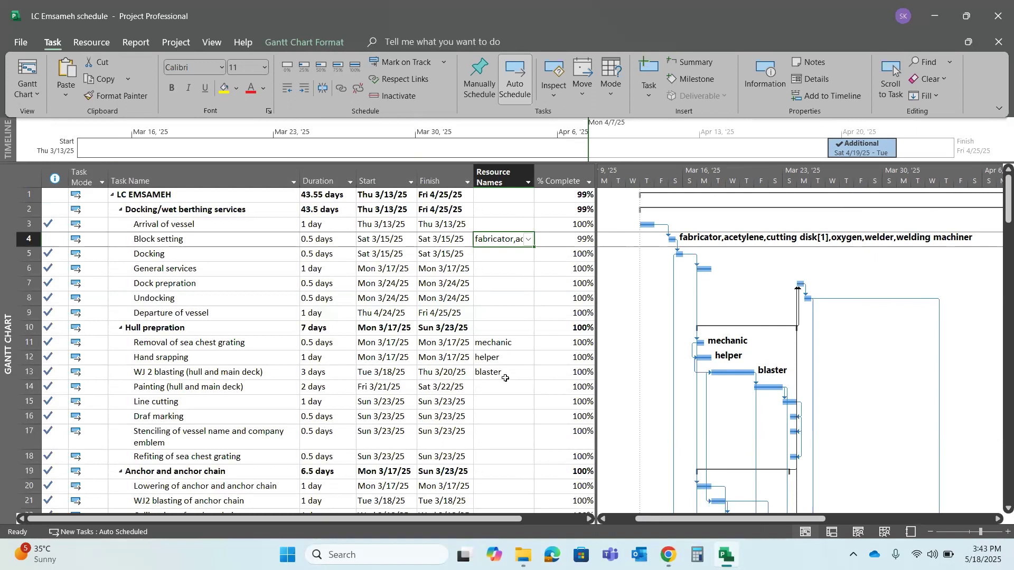
{"action": "mouse_move", "coordinate": [1010, 192]}
{"action": "left_mouse_down"}
{"action": "mouse_move", "coordinate": [1010, 252]}
{"action": "mouse_move", "coordinate": [1011, 210]}
{"action": "left_mouse_up"}
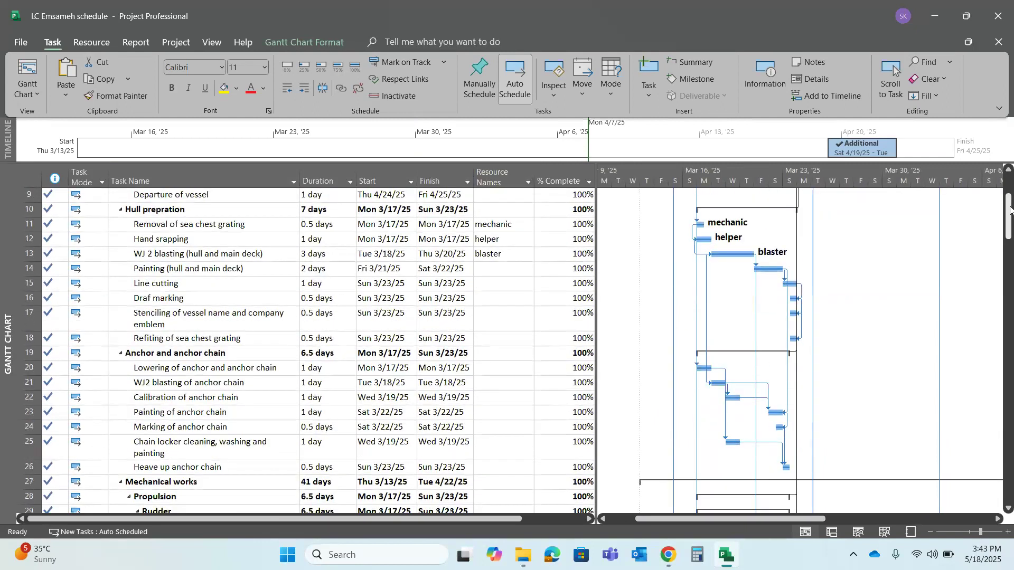
{"action": "left_click_drag", "start_coordinate": [1010, 210], "coordinate": [1000, 332]}
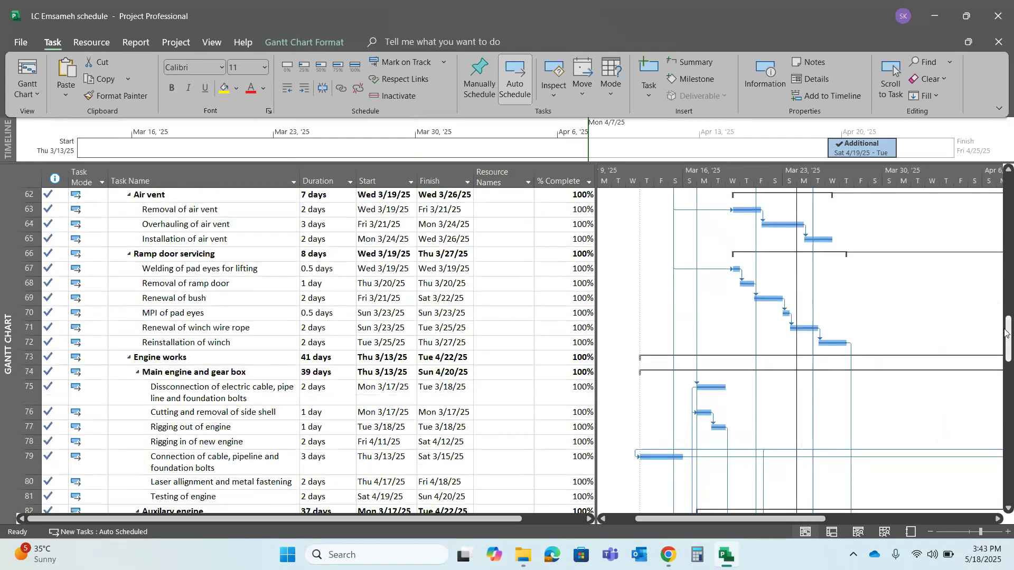
{"action": "left_click", "coordinate": [496, 275]}
{"action": "type", "text": "wels"}
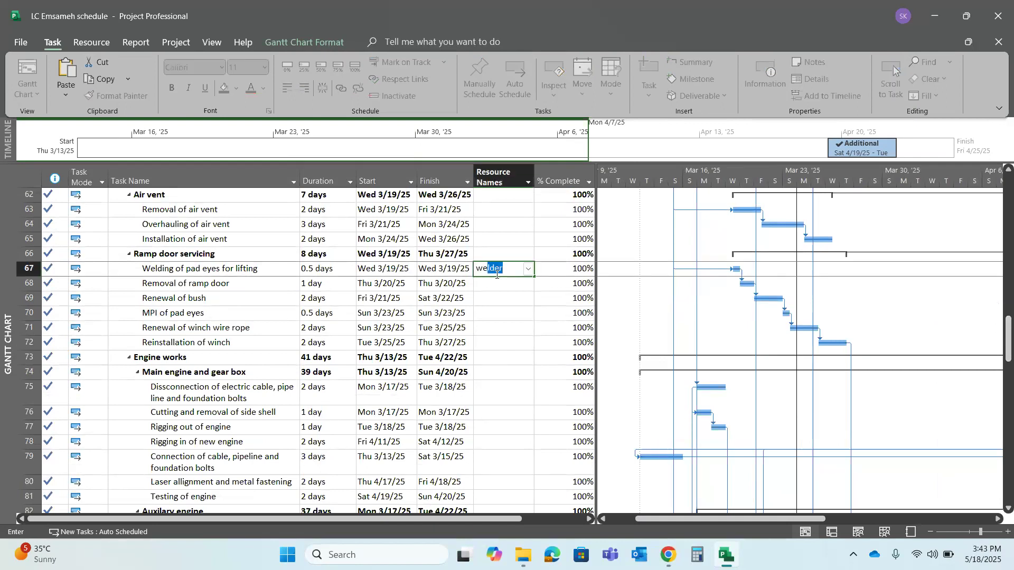
{"action": "type", "text": "der"}
{"action": "key", "text": "Return"}
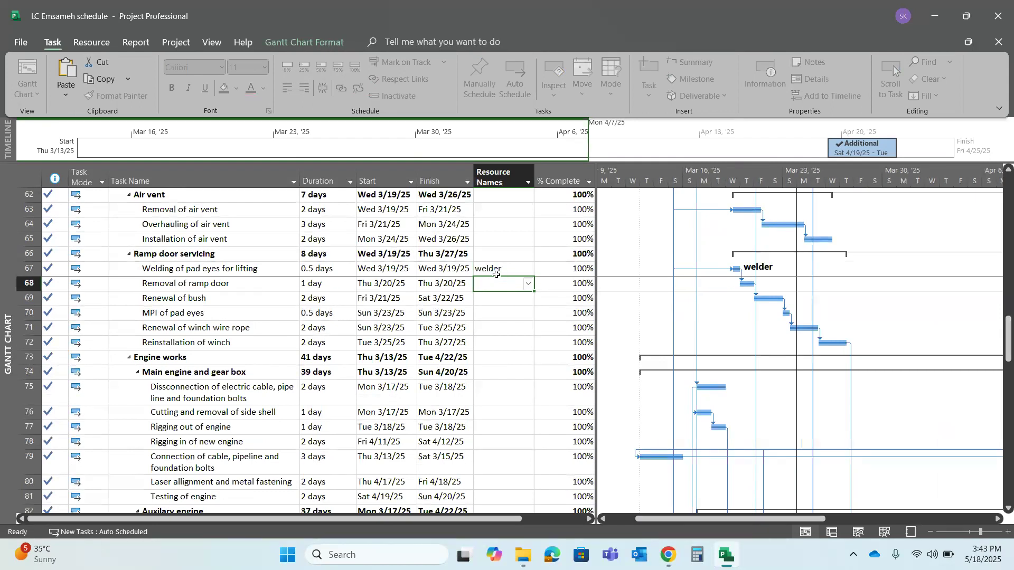
{"action": "left_click", "coordinate": [502, 268]}
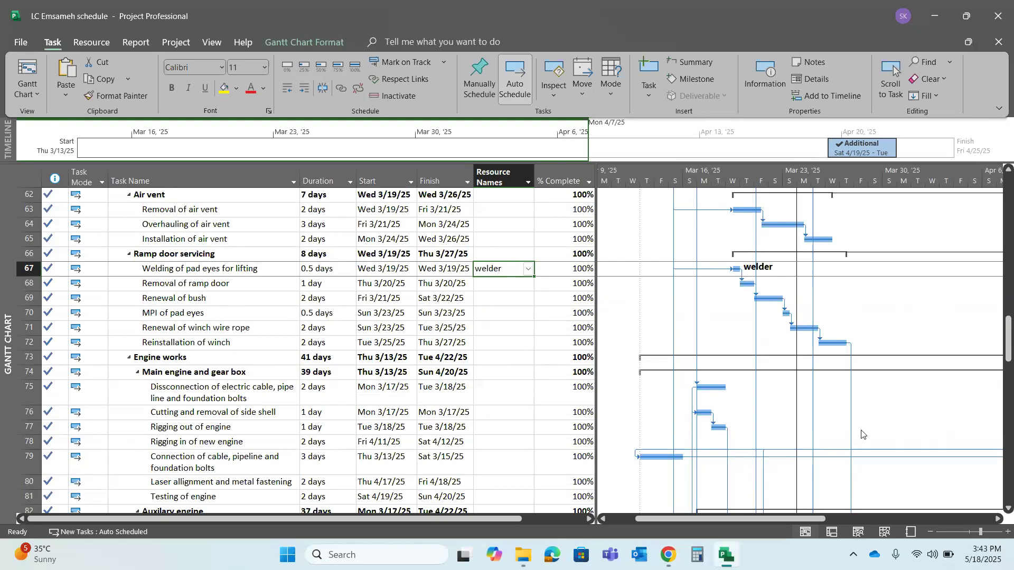
Return to the resource sheet and rename the welder resource as "welder - 02 nos"
{"action": "left_click", "coordinate": [887, 533]}
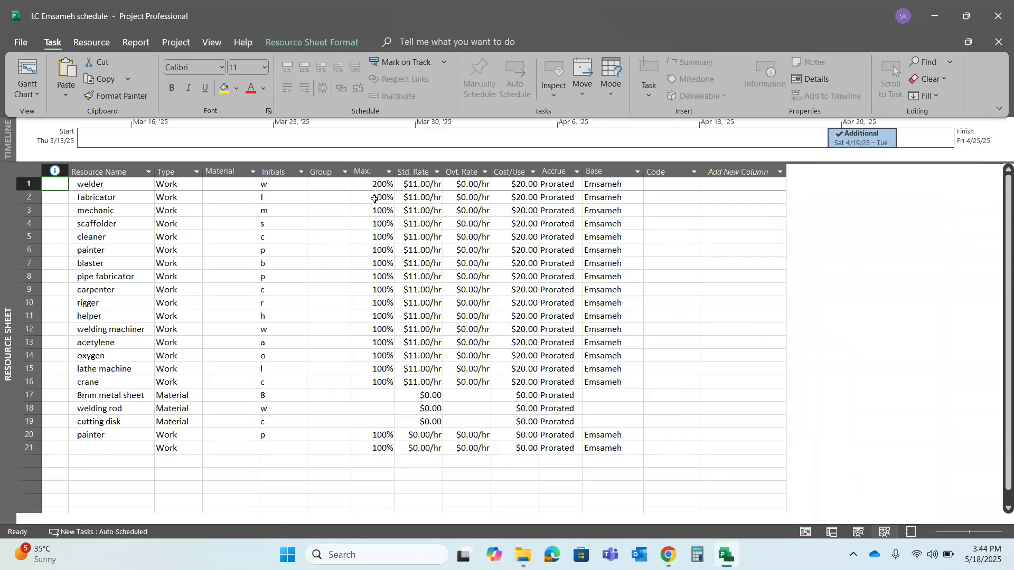
{"action": "left_click", "coordinate": [113, 186]}
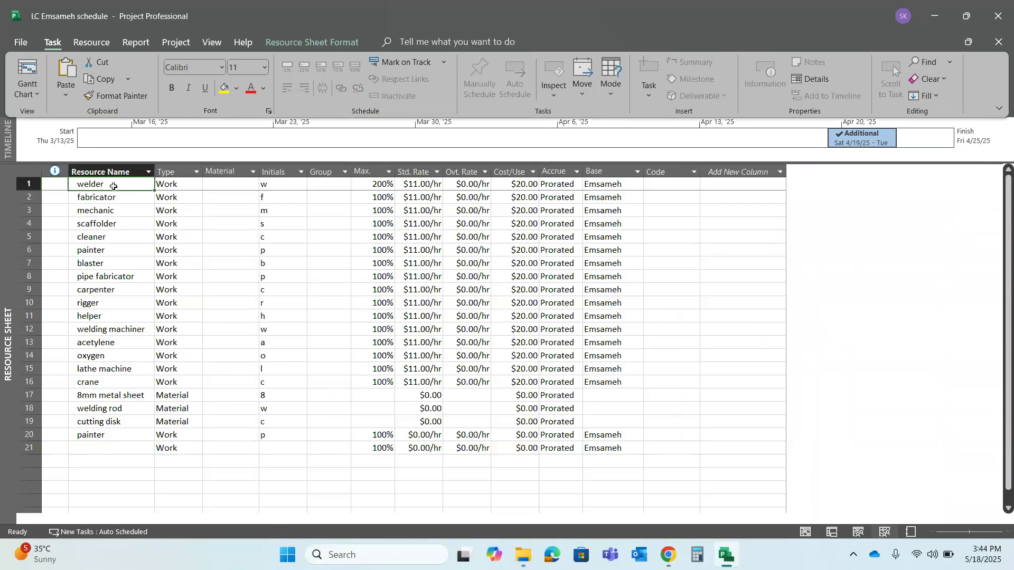
{"action": "left_click", "coordinate": [113, 186]}
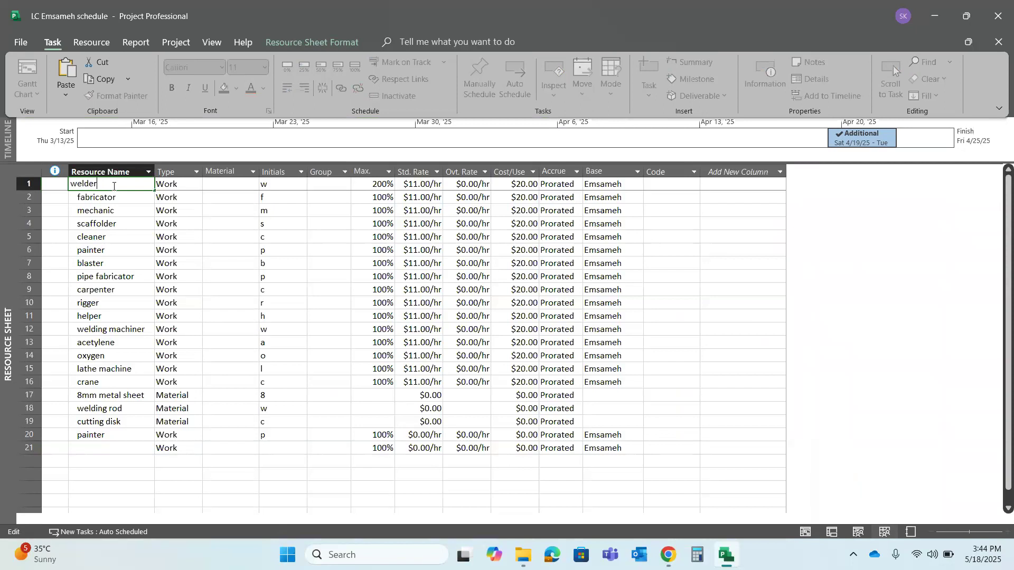
{"action": "type", "text": "- 02 nos"}
{"action": "key", "text": "Return"}
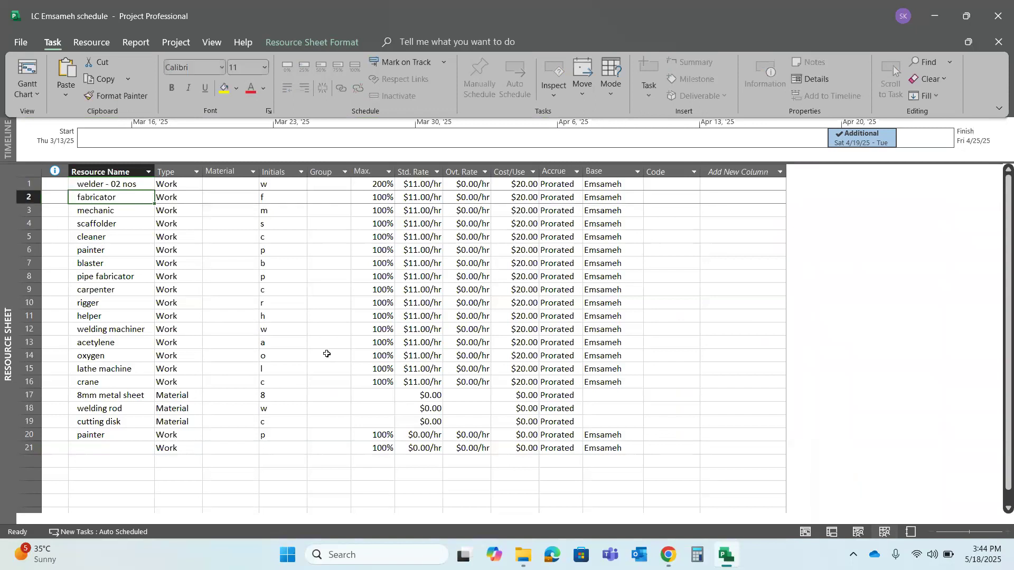
Switch to the task usage view and examine the welder assignment and Resource Group column for the Welding of pad eyes task
{"action": "left_click", "coordinate": [831, 532]}
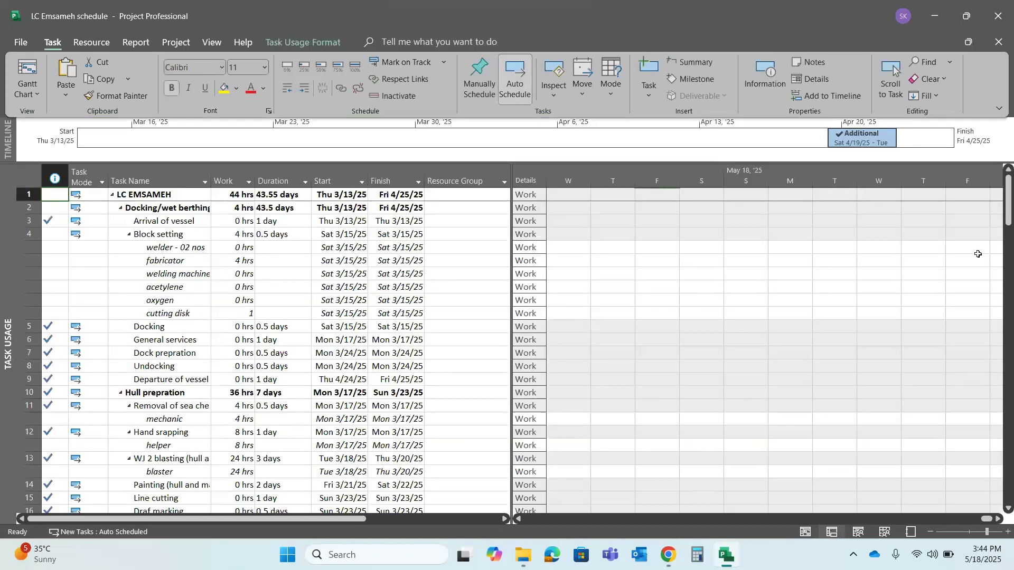
{"action": "left_click_drag", "start_coordinate": [1011, 210], "coordinate": [1011, 353]}
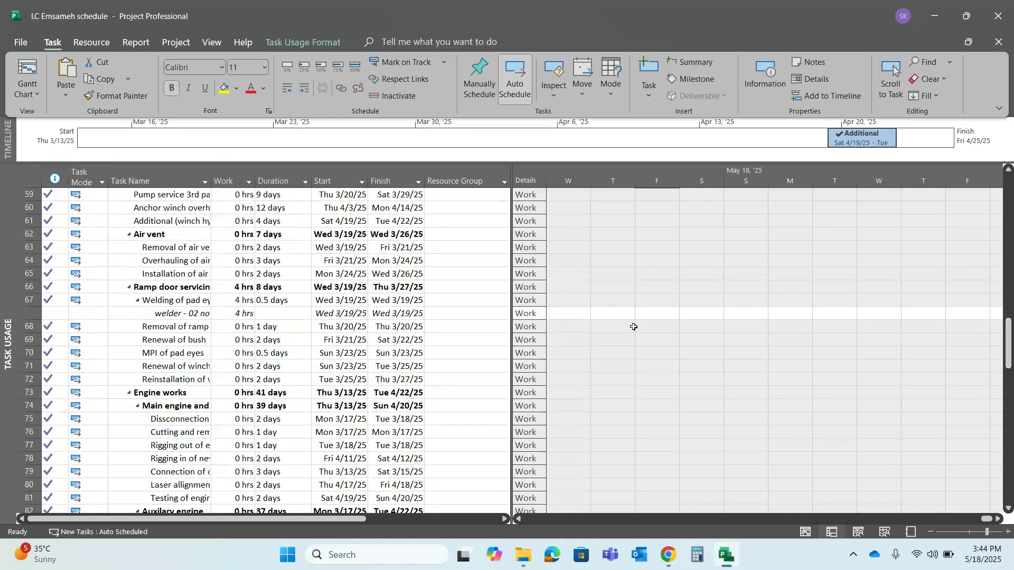
{"action": "left_click", "coordinate": [378, 302]}
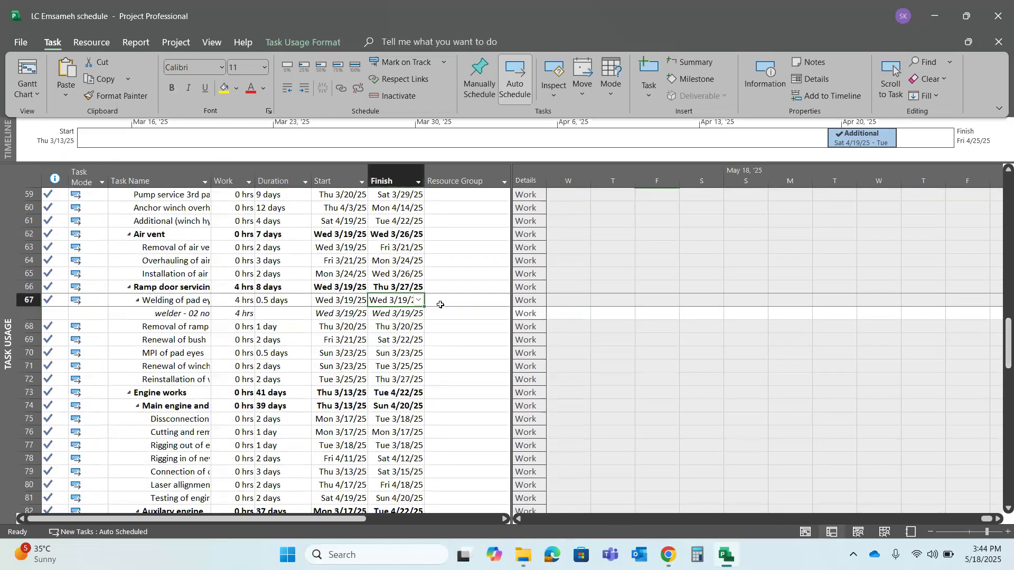
{"action": "left_click", "coordinate": [440, 305]}
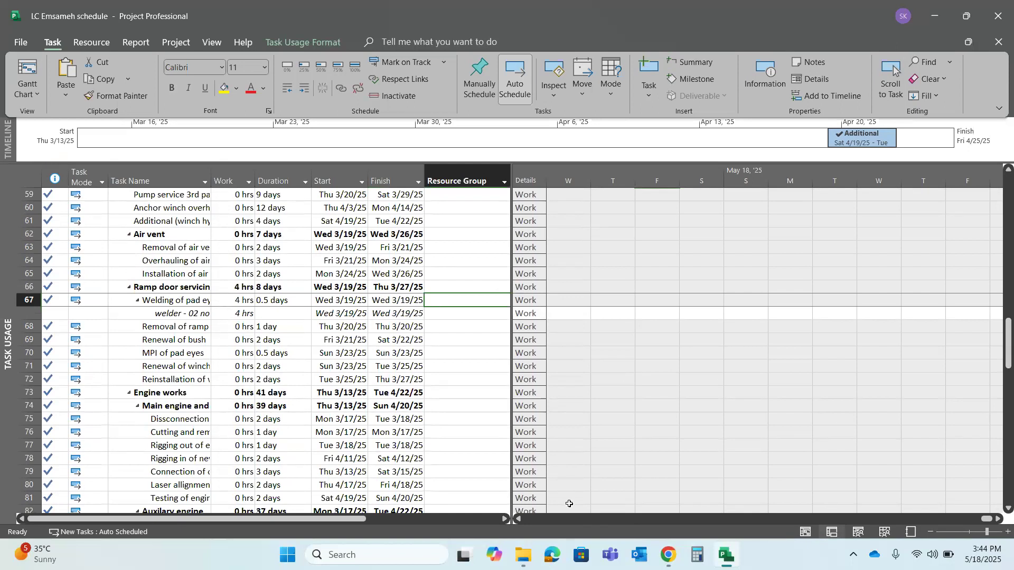
{"action": "left_click", "coordinate": [427, 351]}
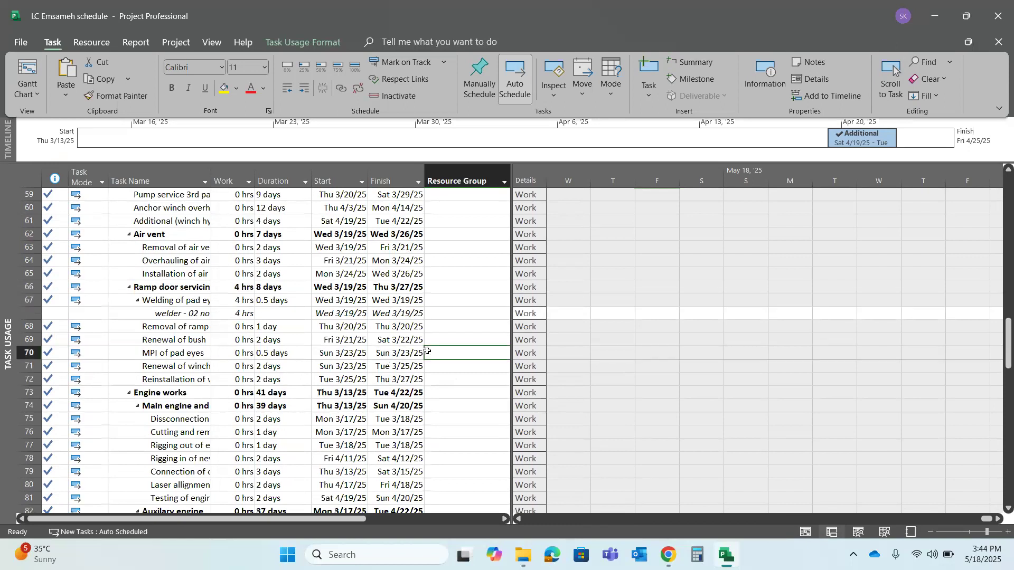
{"action": "left_click", "coordinate": [441, 311]}
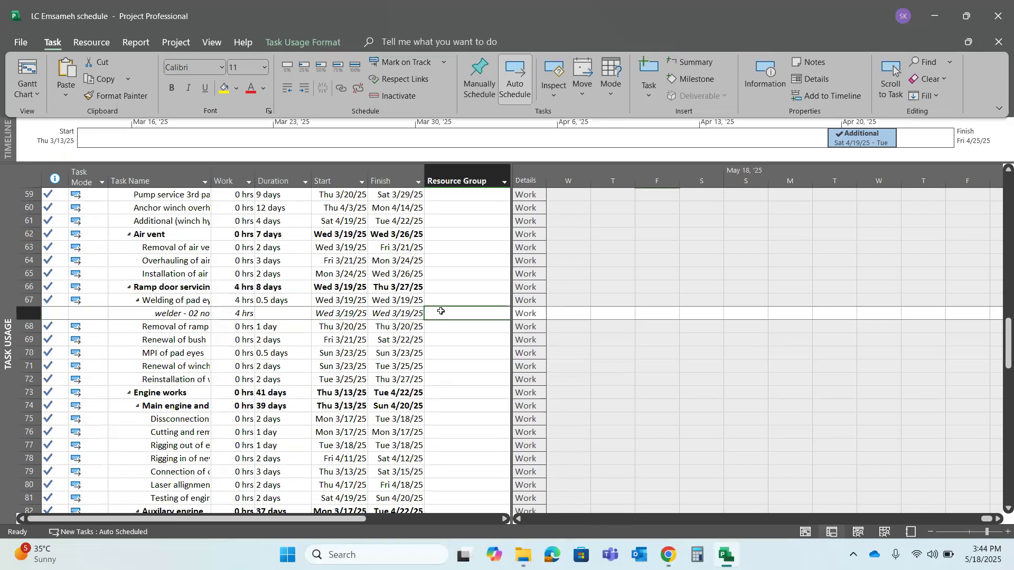
{"action": "left_click", "coordinate": [505, 182]}
{"action": "left_click", "coordinate": [480, 173]}
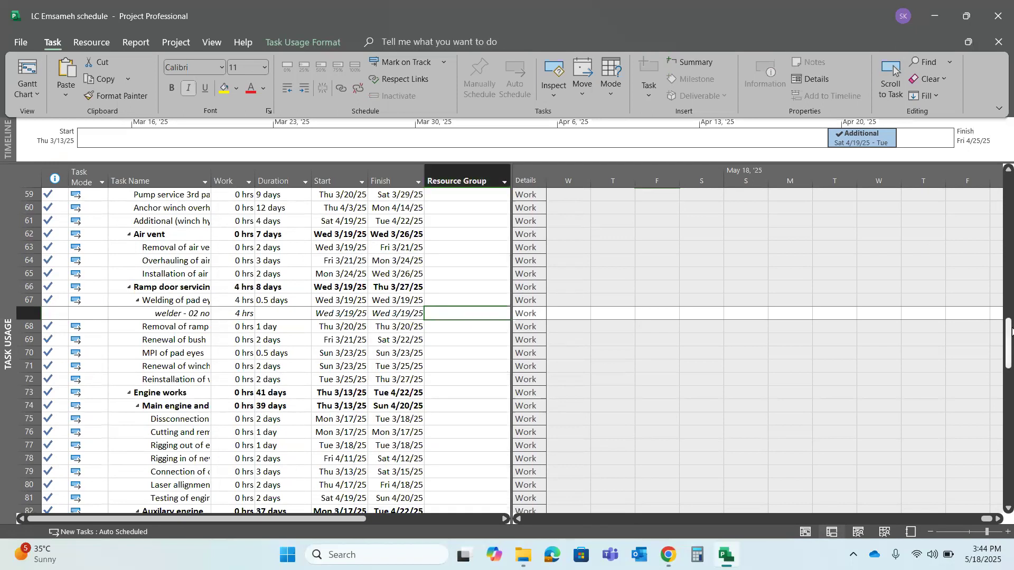
{"action": "left_click_drag", "start_coordinate": [1009, 344], "coordinate": [1008, 212]}
{"action": "scroll", "coordinate": [607, 349], "scroll_direction": "up", "scroll_amount": 3}
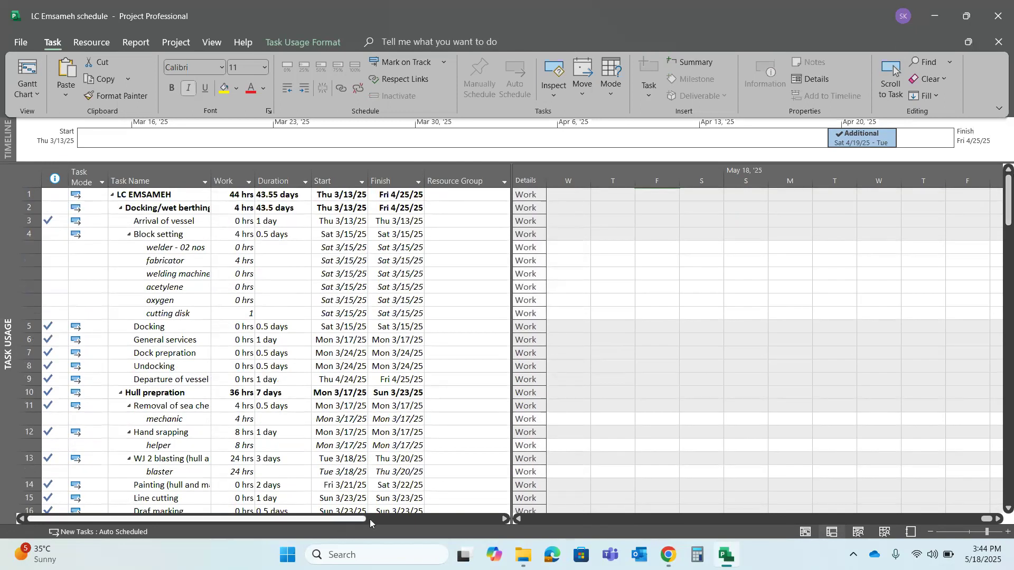
Switch to the Gantt chart and assign the mechanic to the Removal of ramp door task under Ramp door servicing
{"action": "left_click", "coordinate": [805, 531]}
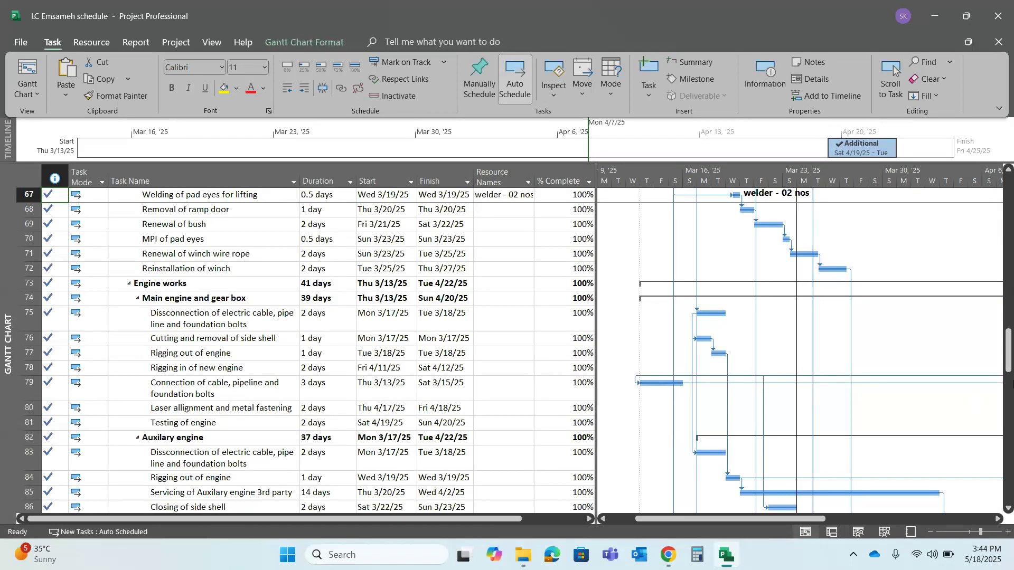
{"action": "scroll", "coordinate": [1010, 358], "scroll_direction": "up", "scroll_amount": 2}
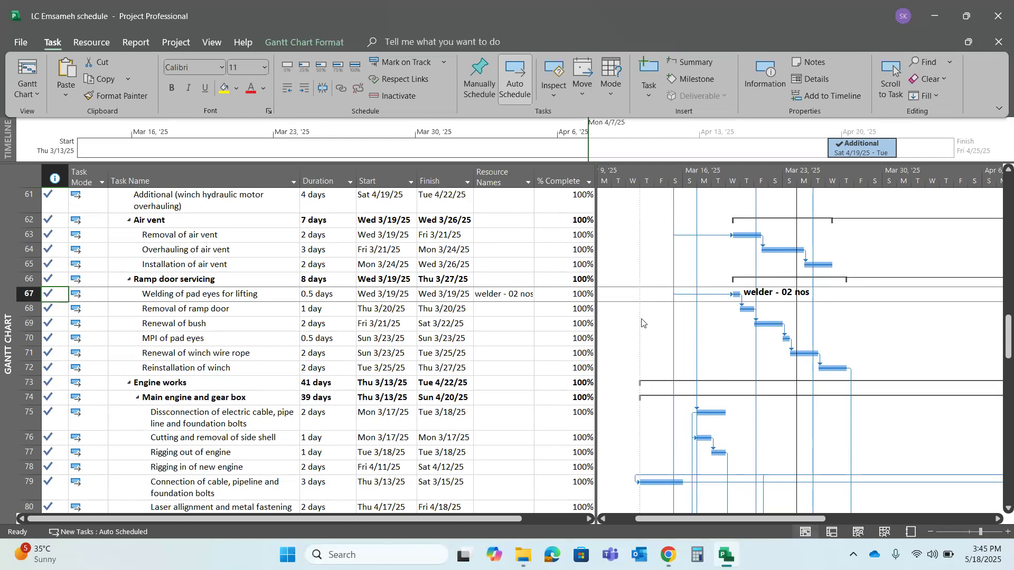
{"action": "left_click", "coordinate": [509, 310]}
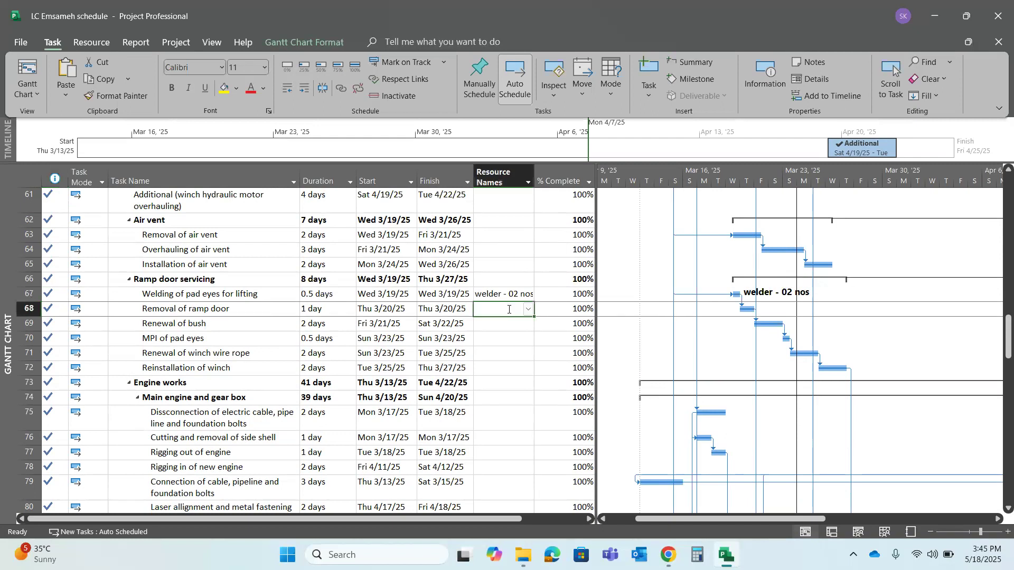
{"action": "type", "text": "mec"}
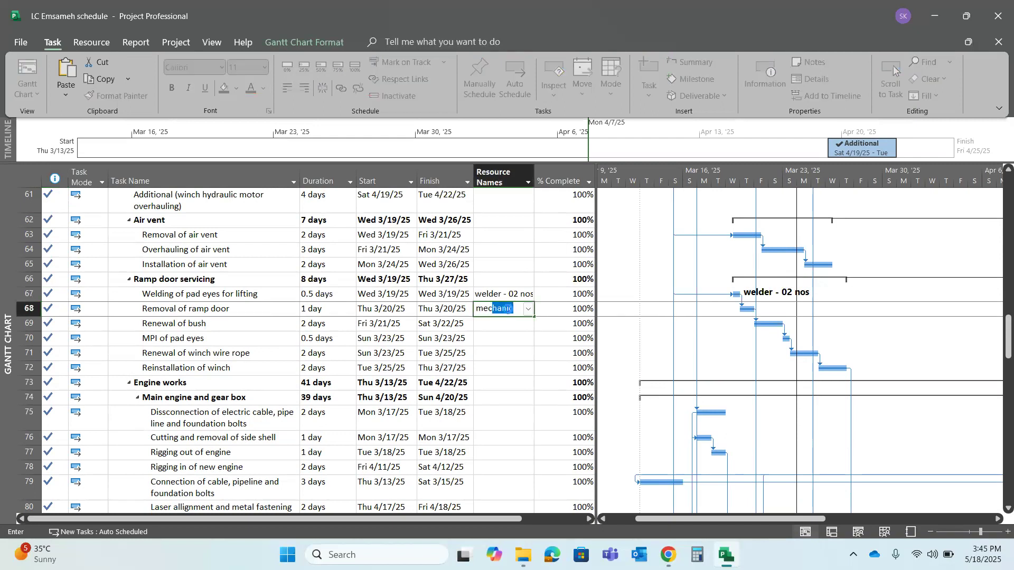
{"action": "key", "text": "Return"}
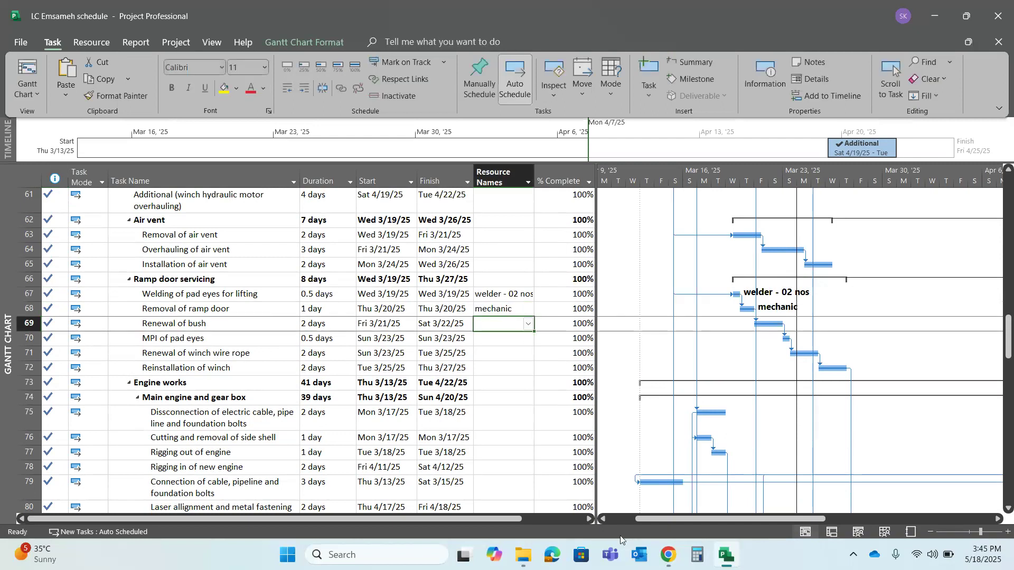
Return to the resource sheet and set the mechanic's maximum units to 500%
{"action": "left_click", "coordinate": [888, 533]}
{"action": "left_click", "coordinate": [106, 212]}
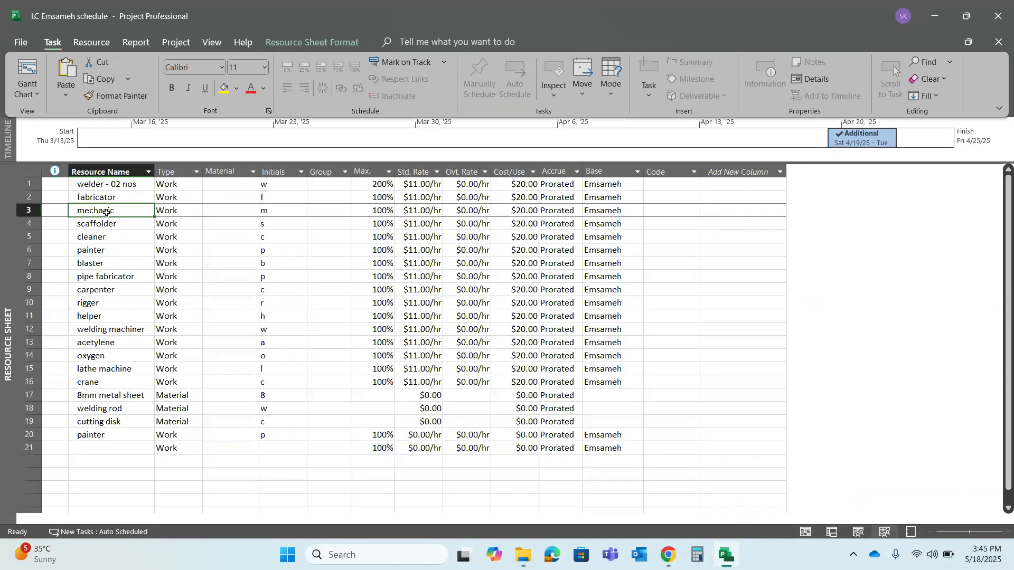
{"action": "left_click", "coordinate": [381, 211]}
{"action": "type", "text": "500"}
{"action": "left_click", "coordinate": [374, 237]}
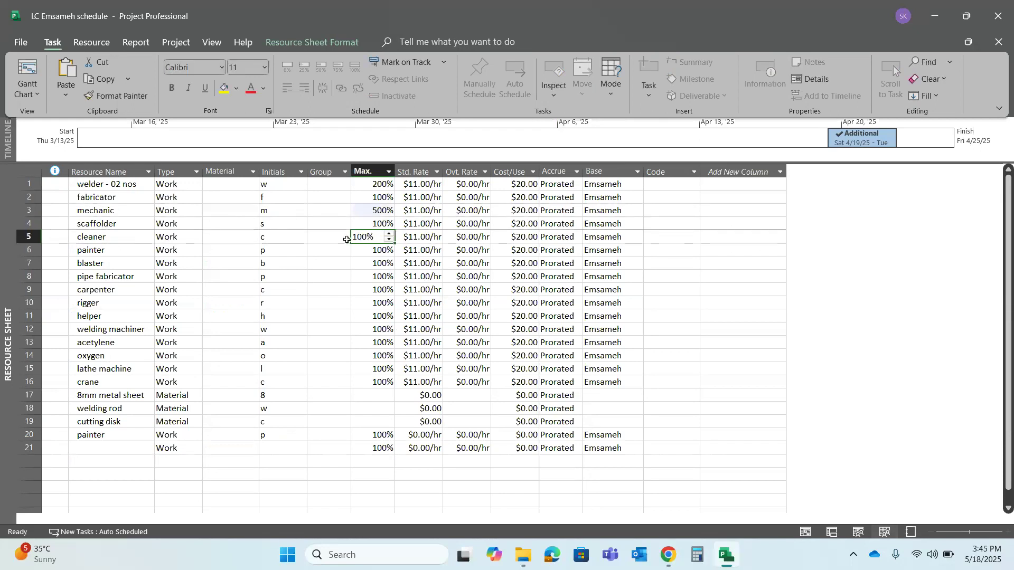
Rename the mechanic resource as "mechanic - 05 nos"
{"action": "left_click", "coordinate": [144, 210]}
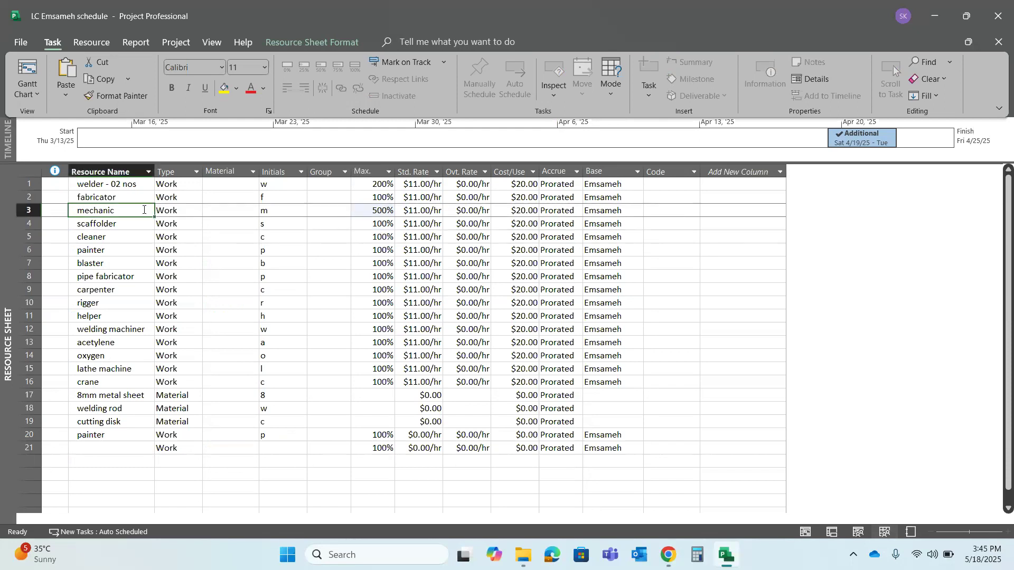
{"action": "left_click", "coordinate": [143, 210]}
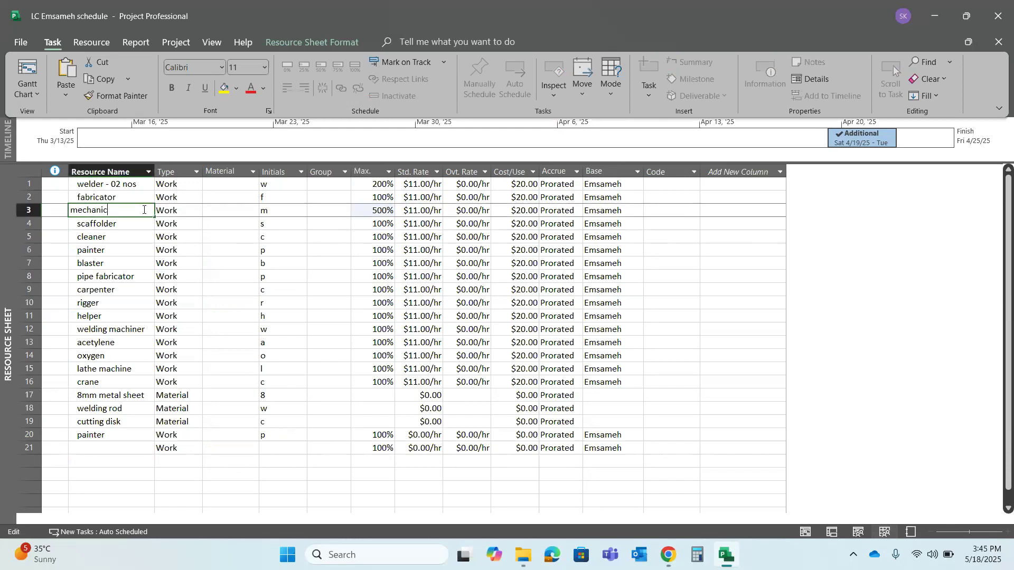
{"action": "type", "text": "- 05 nos"}
{"action": "key", "text": "Return"}
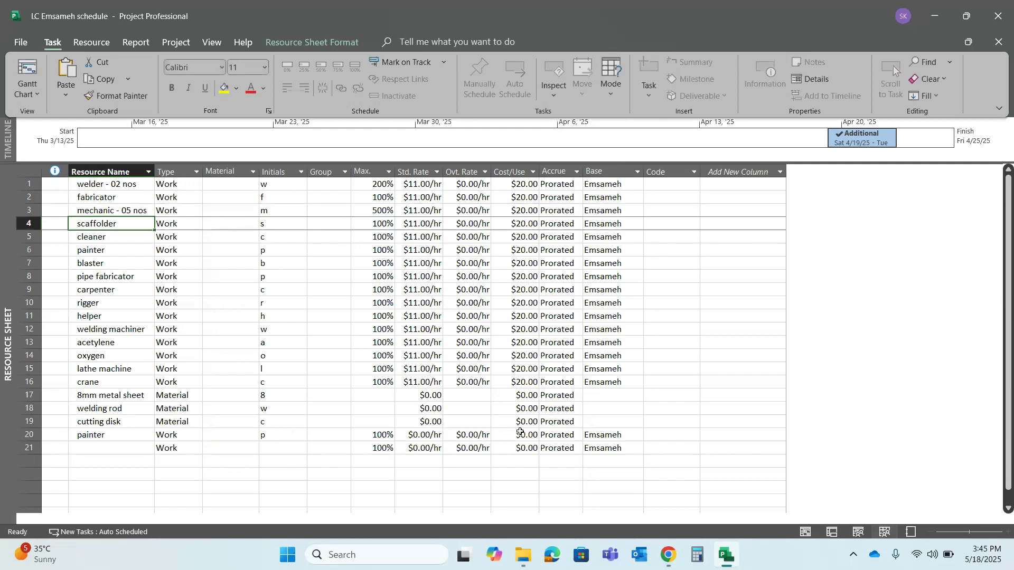
Switch to the Gantt chart and assign the painter to the Line cutting task under Hull prepration
{"action": "left_click", "coordinate": [812, 535]}
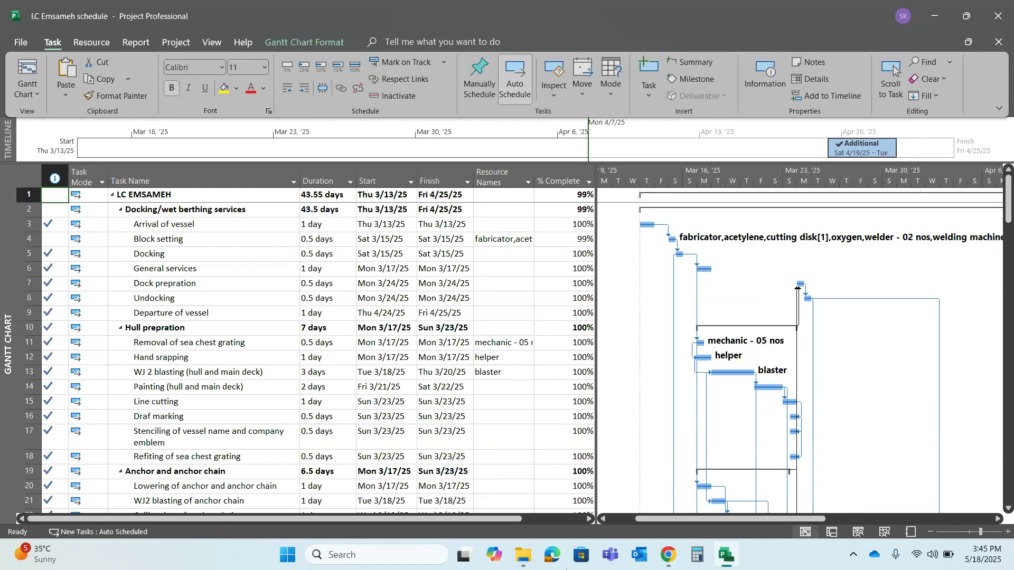
{"action": "left_click", "coordinate": [490, 402]}
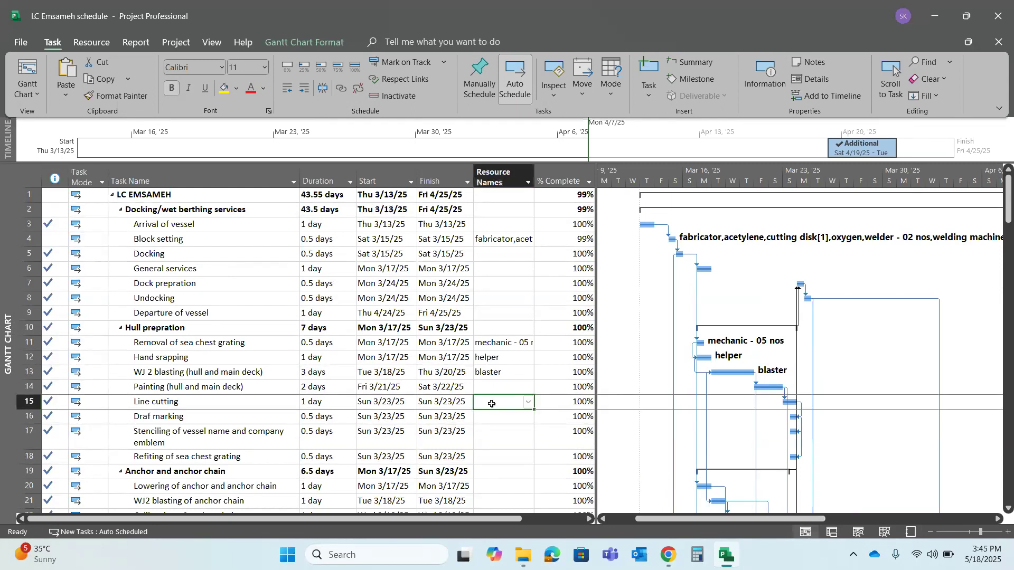
{"action": "type", "text": "painwr"}
{"action": "key", "text": "BackSpace"}
{"action": "key", "text": "BackSpace"}
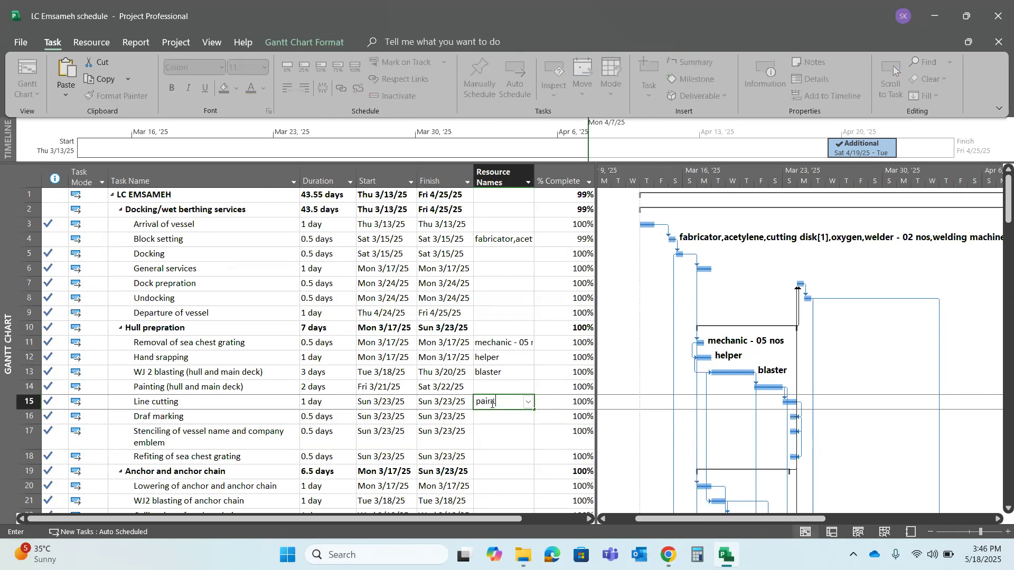
{"action": "type", "text": "ter"}
Return to the resource sheet and set the maximum units of the painter in row 6 to 400%
{"action": "left_click", "coordinate": [887, 532]}
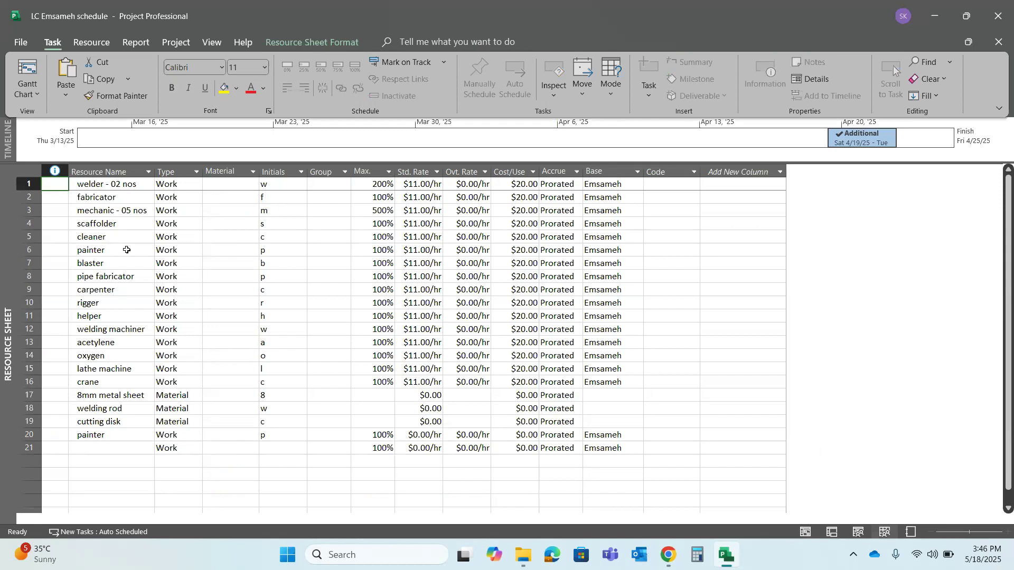
{"action": "left_click", "coordinate": [127, 249]}
{"action": "left_click", "coordinate": [375, 247]}
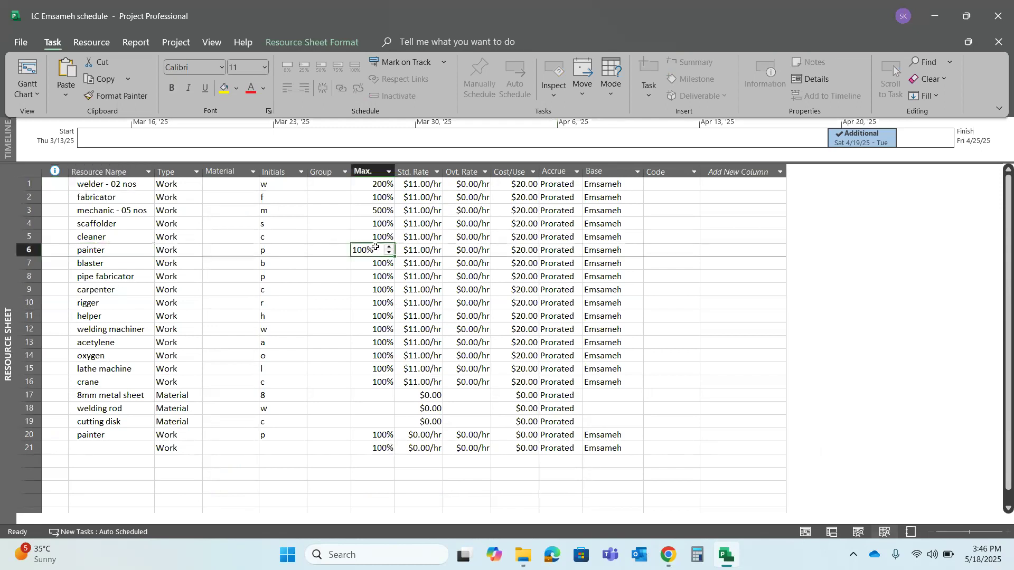
{"action": "type", "text": "400"}
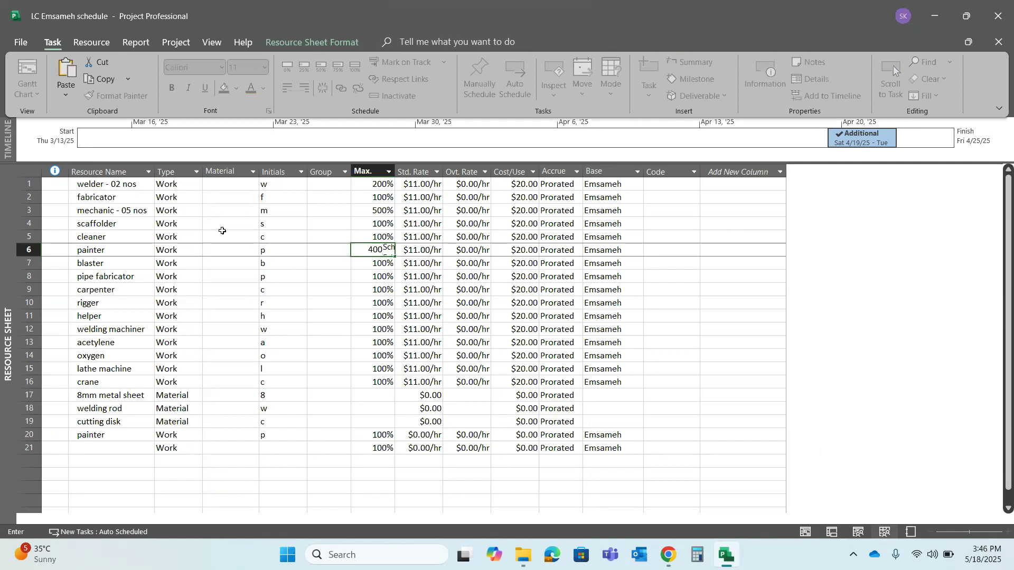
Rename the painter resource in row 6 as "painter - 04 nos"
{"action": "double_click", "coordinate": [125, 252]}
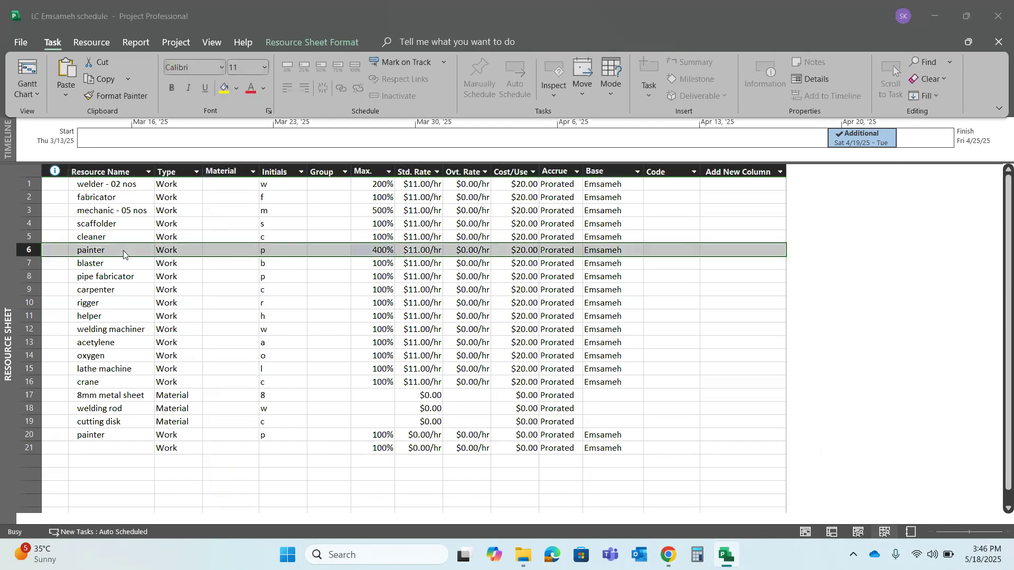
{"action": "left_click", "coordinate": [462, 164]}
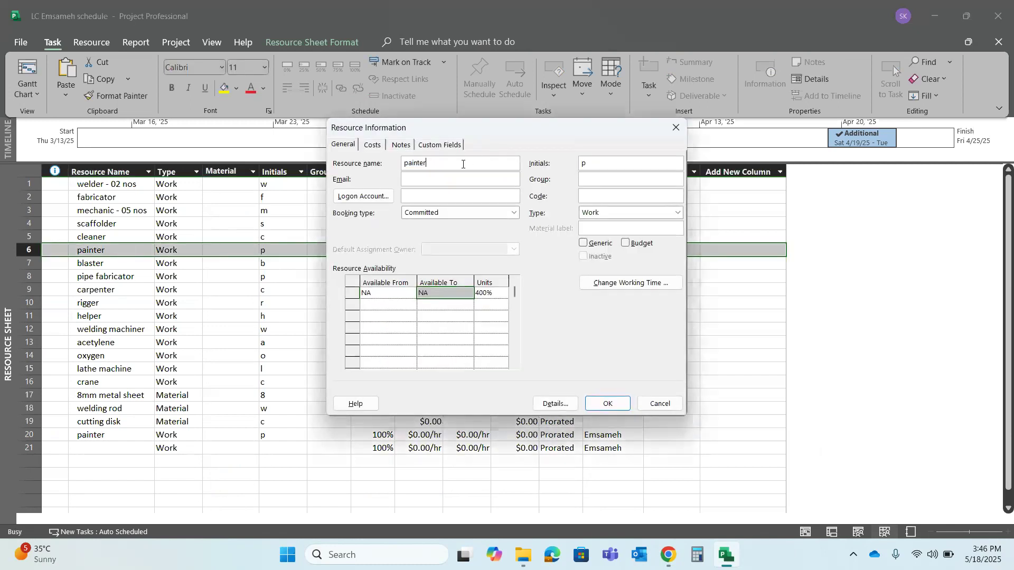
{"action": "type", "text": "- 04 nos"}
{"action": "left_click", "coordinate": [621, 405]}
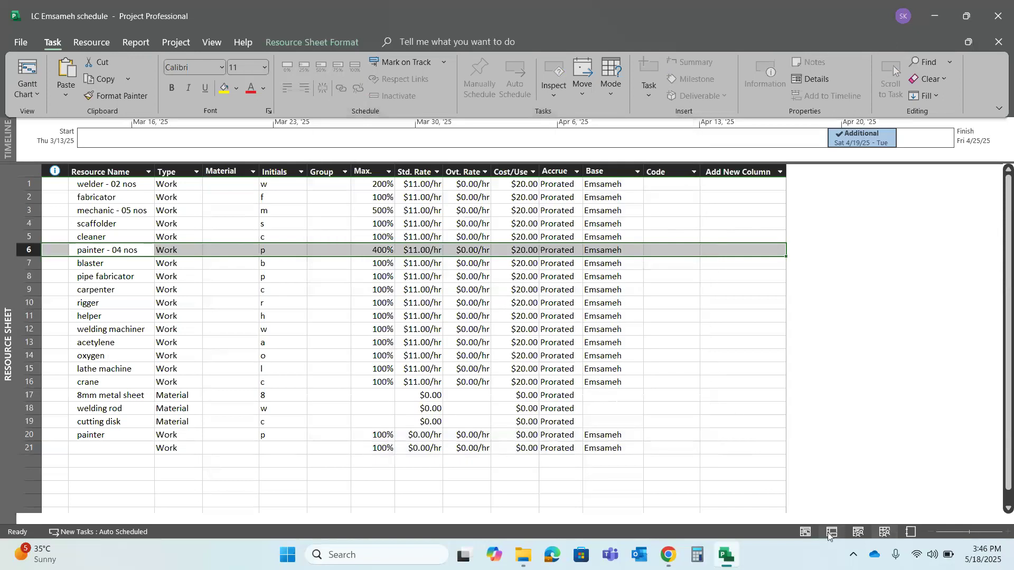
Switch to the Gantt chart and examine the Line cutting task's painter assignment and its start and finish dates
{"action": "left_click", "coordinate": [807, 532]}
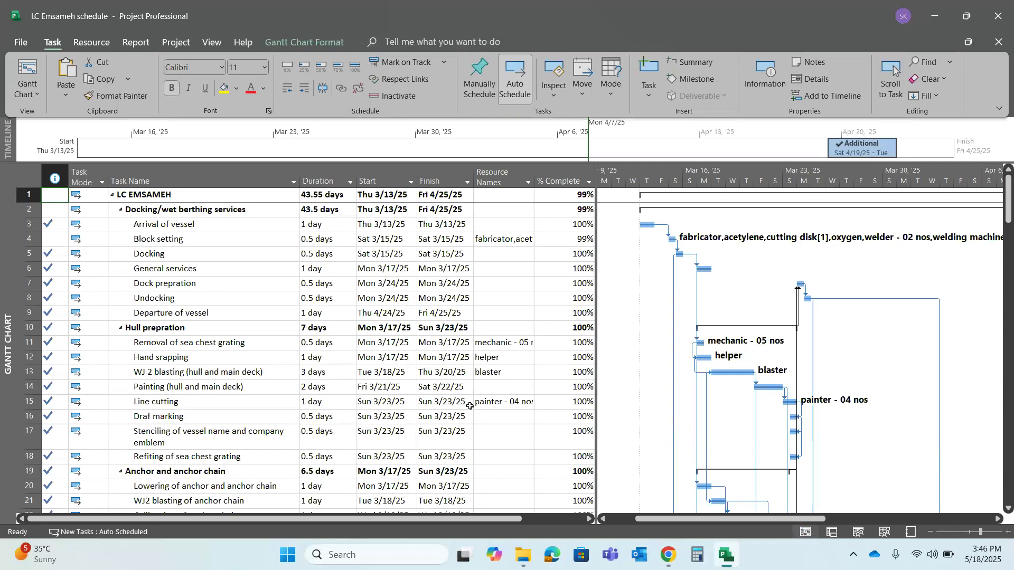
{"action": "left_click", "coordinate": [491, 406]}
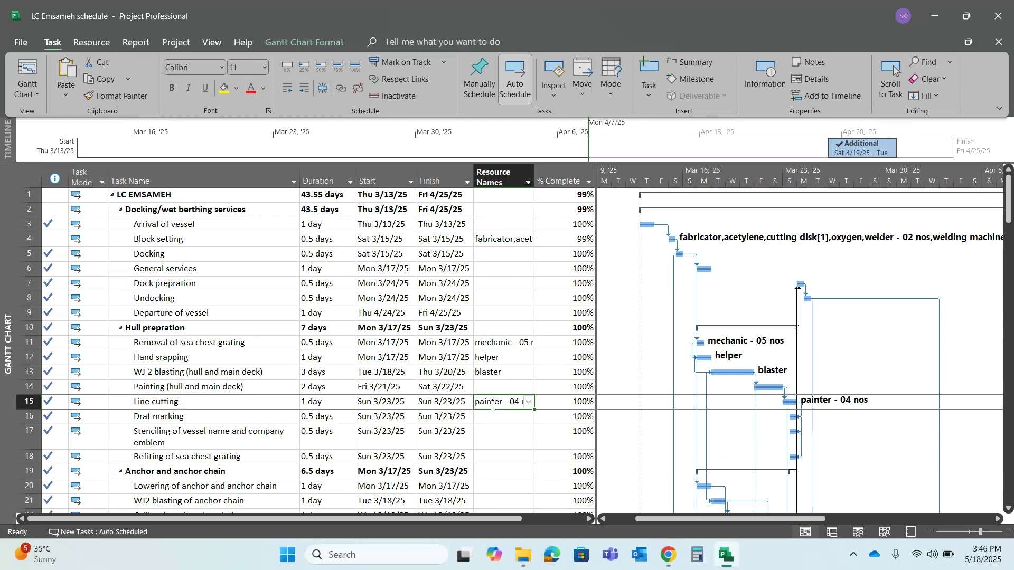
{"action": "left_click", "coordinate": [495, 415]}
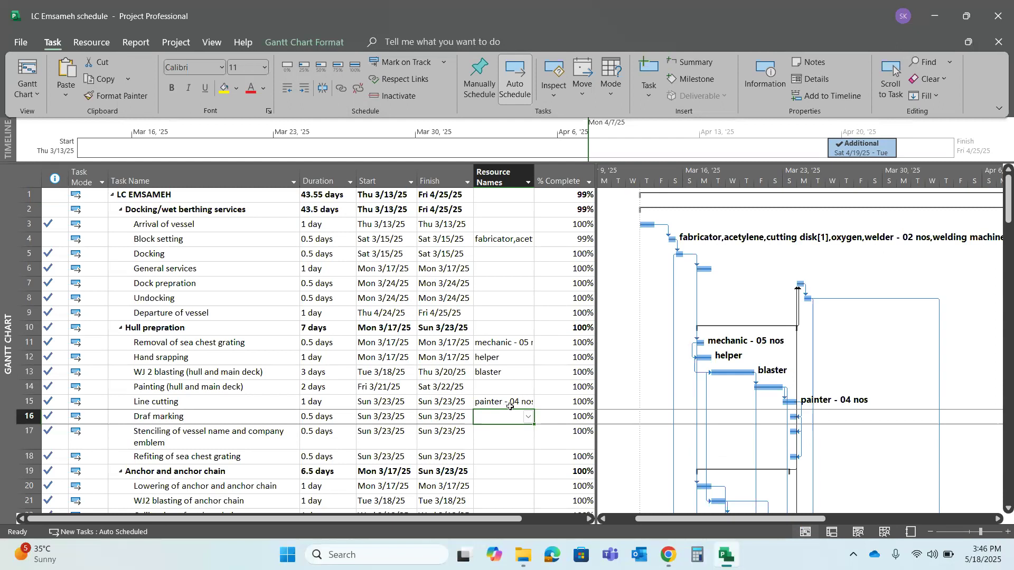
{"action": "left_click", "coordinate": [510, 407]}
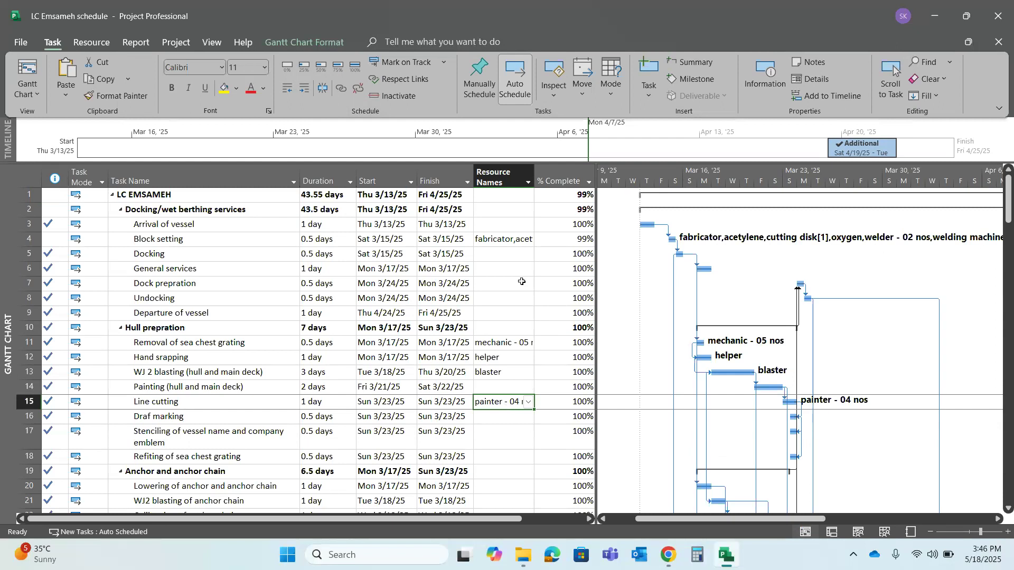
{"action": "left_click", "coordinate": [511, 422]}
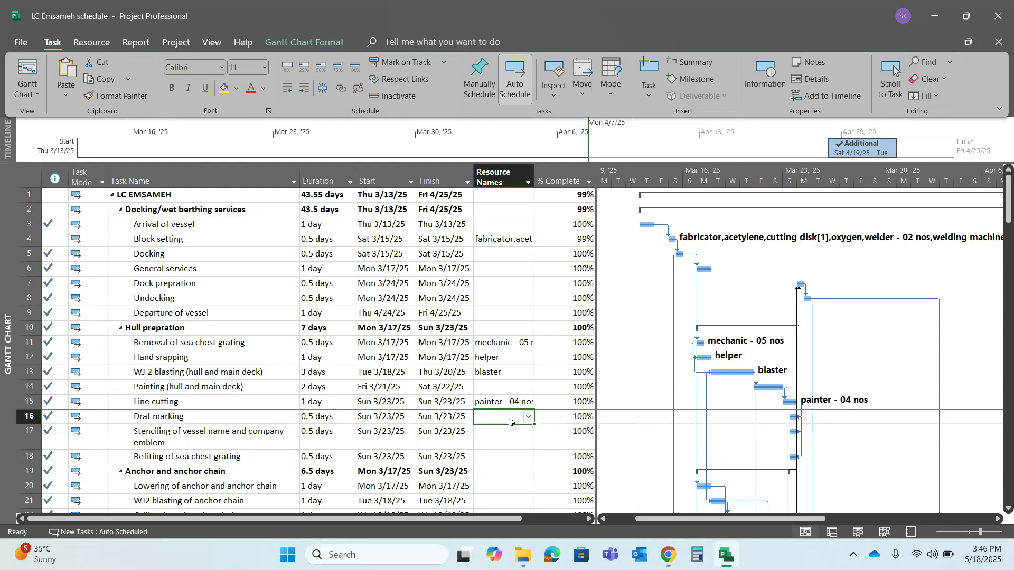
{"action": "left_click", "coordinate": [513, 404]}
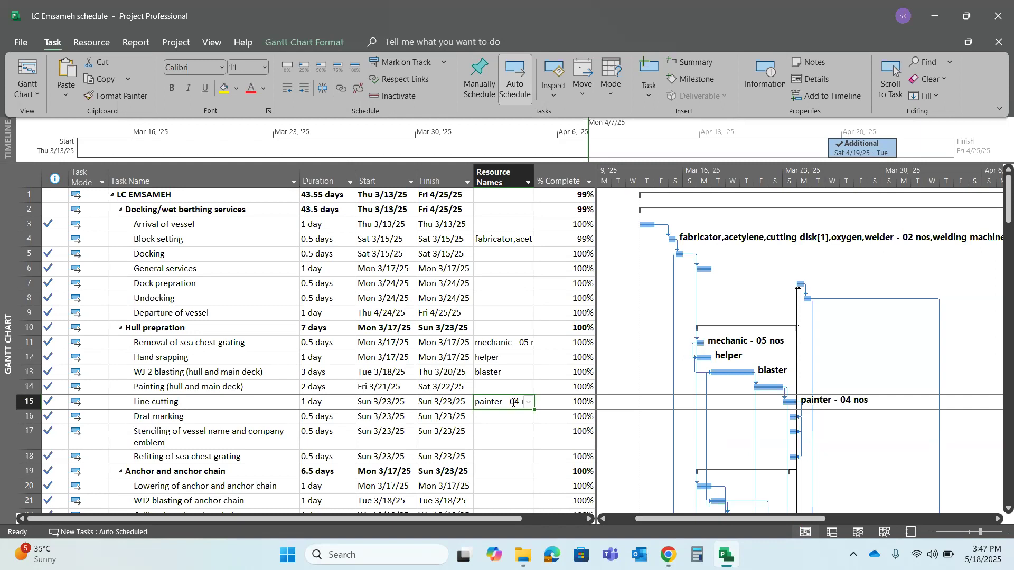
{"action": "left_click", "coordinate": [378, 406]}
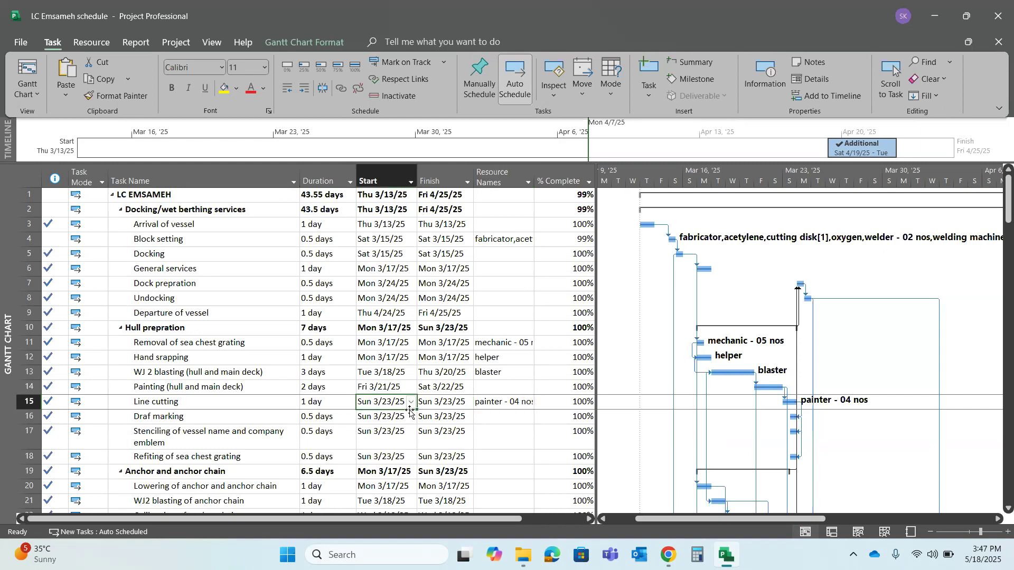
{"action": "left_click", "coordinate": [448, 407]}
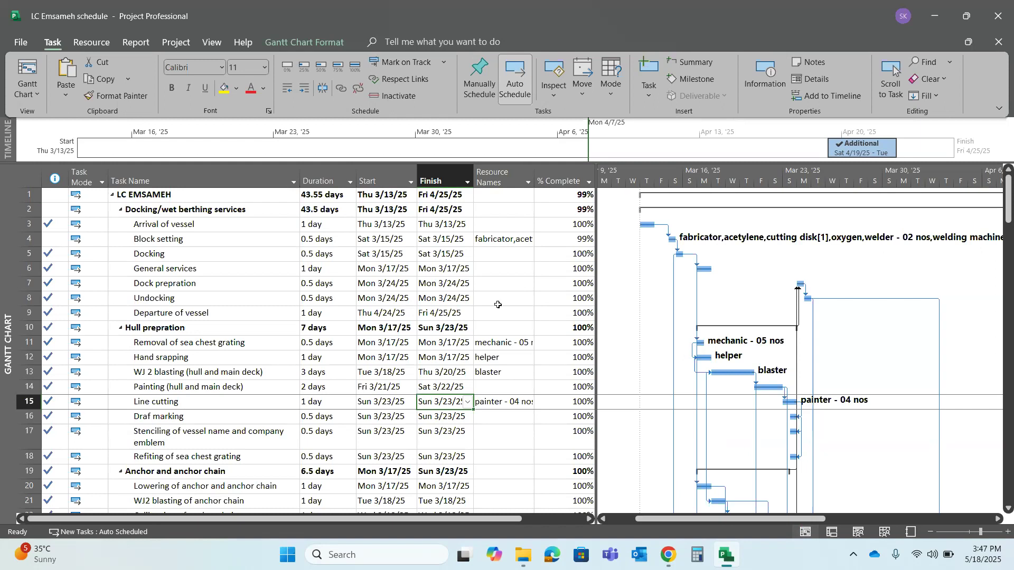
{"action": "left_click_drag", "start_coordinate": [596, 329], "coordinate": [641, 311]}
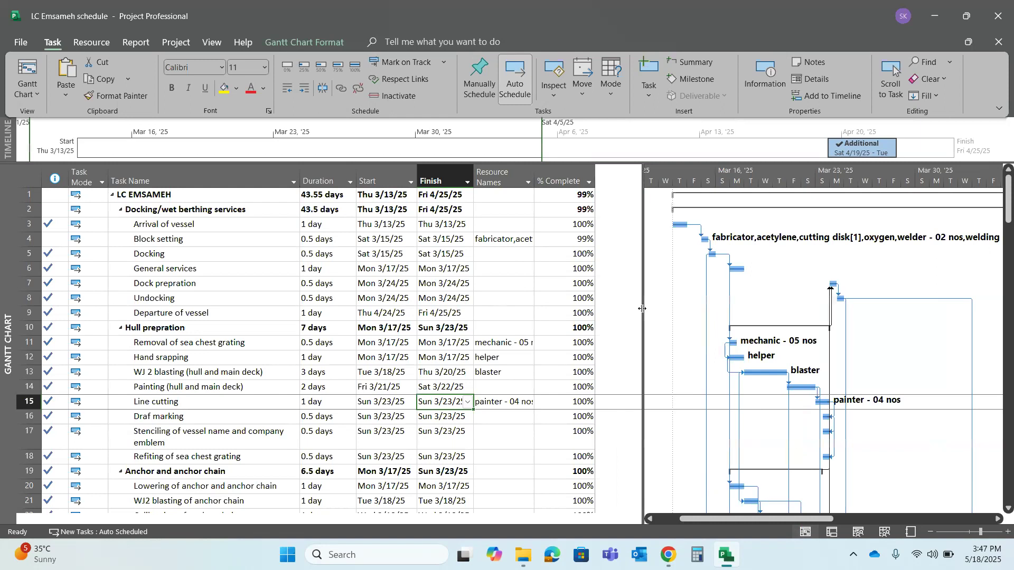
{"action": "left_click", "coordinate": [519, 180]}
{"action": "right_click", "coordinate": [519, 180]}
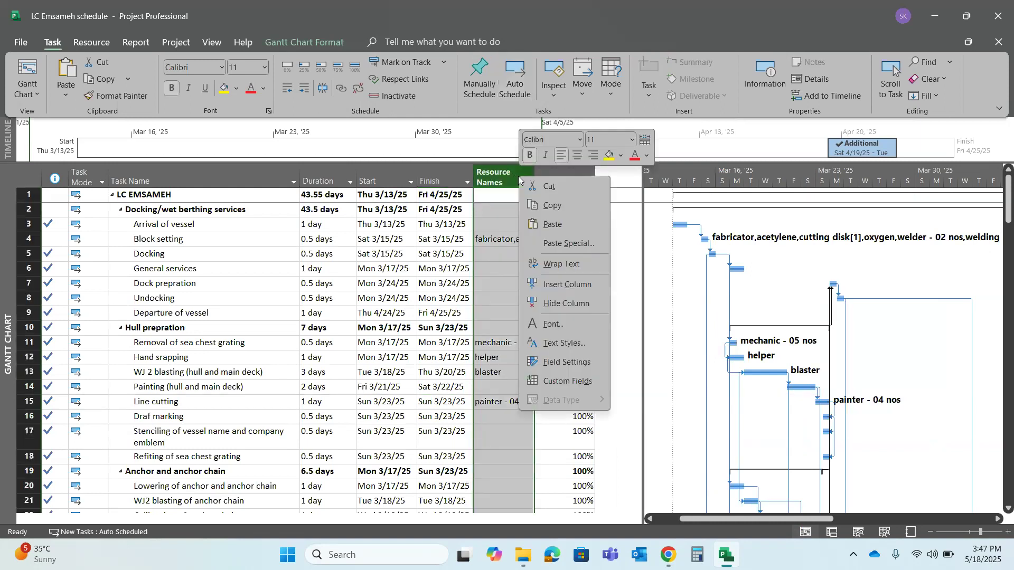
{"action": "left_click", "coordinate": [574, 285]}
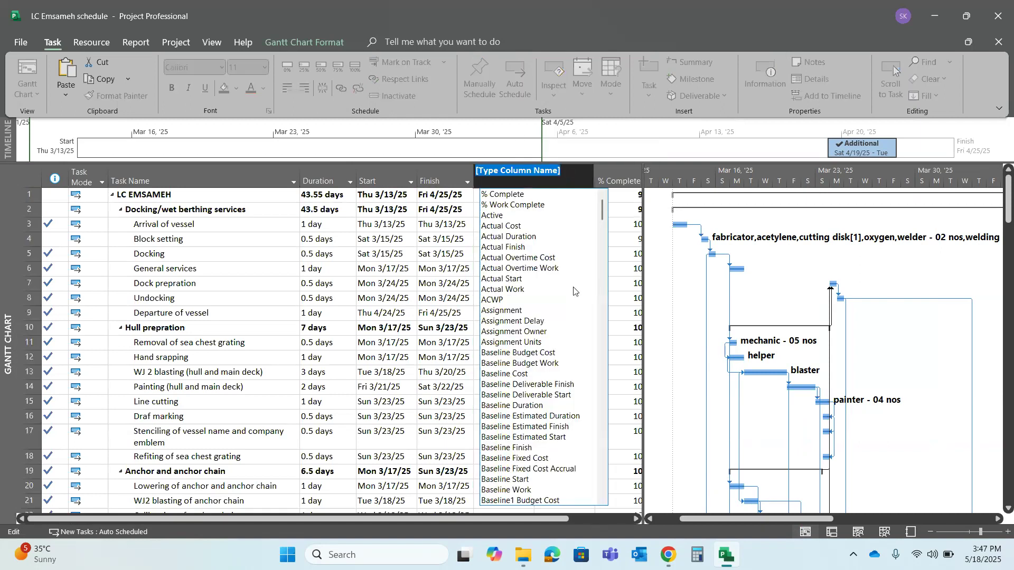
{"action": "key", "text": "Escape"}
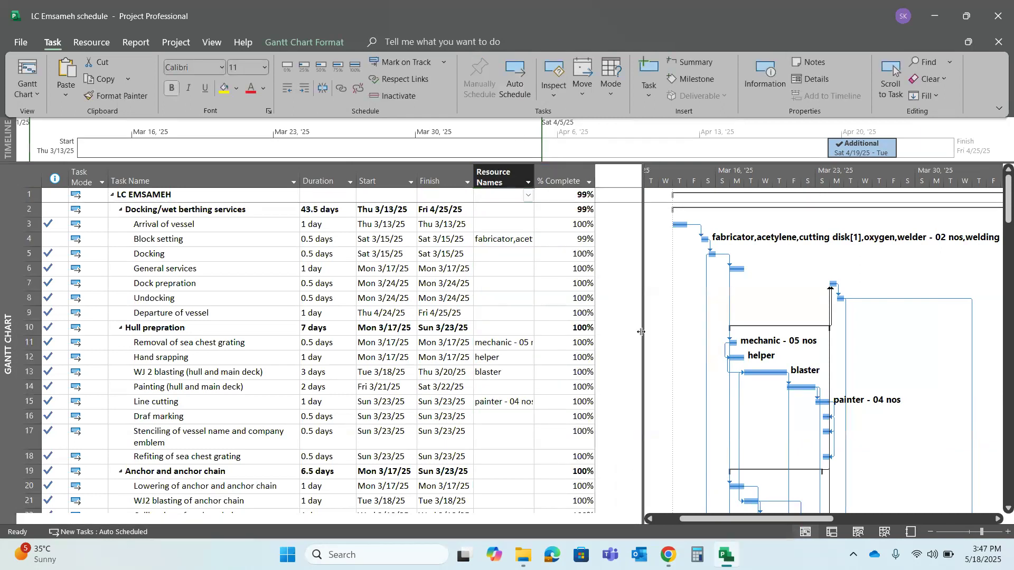
{"action": "left_click", "coordinate": [891, 533]}
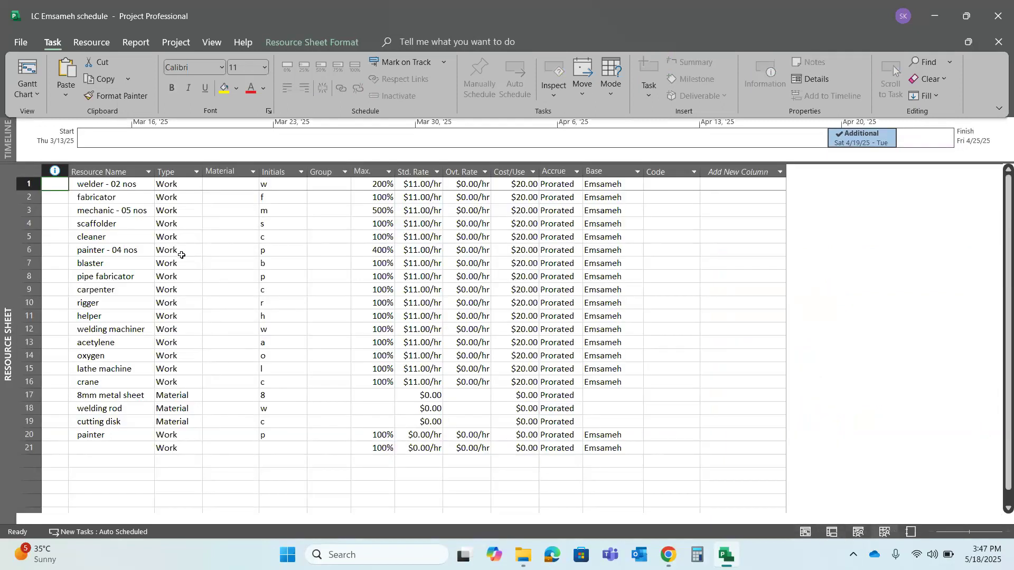
{"action": "left_click", "coordinate": [132, 251]}
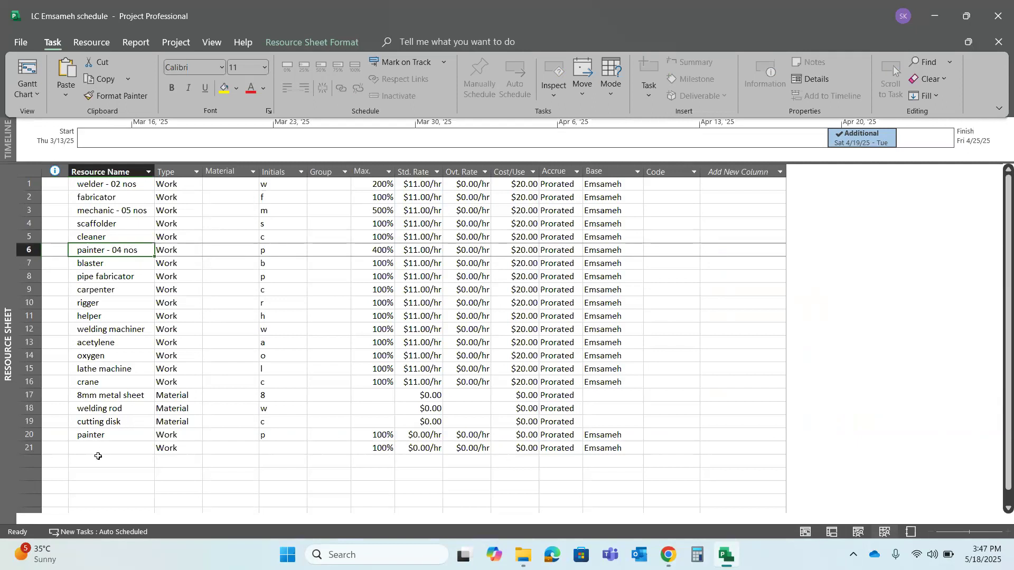
{"action": "left_click", "coordinate": [97, 461]}
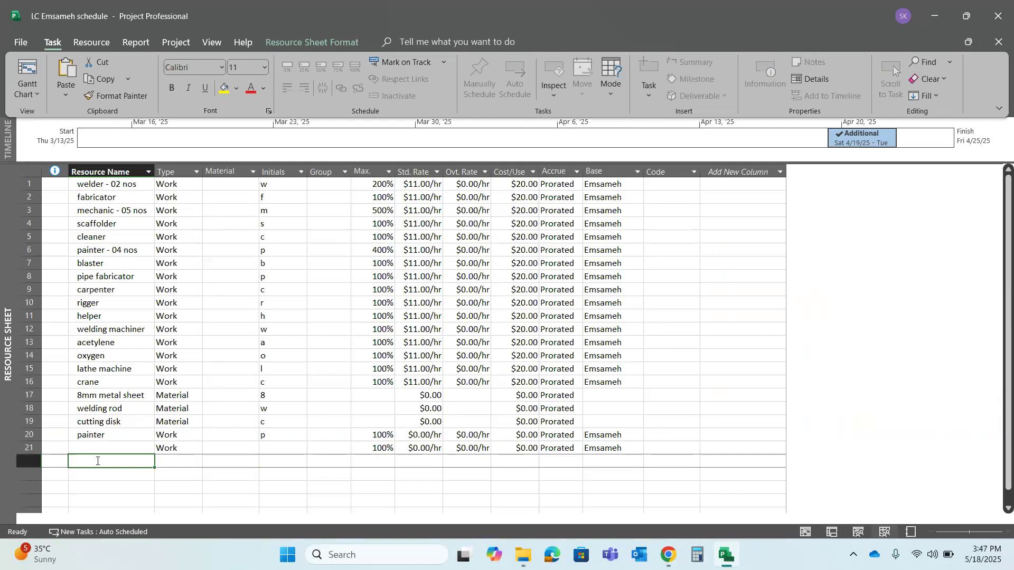
{"action": "left_click", "coordinate": [103, 448]}
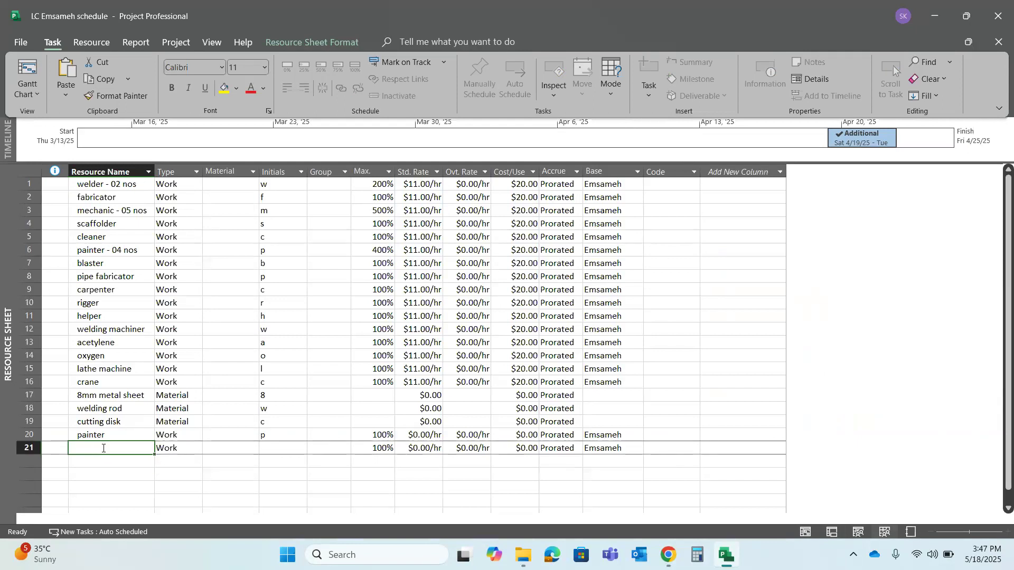
{"action": "type", "text": "paib"}
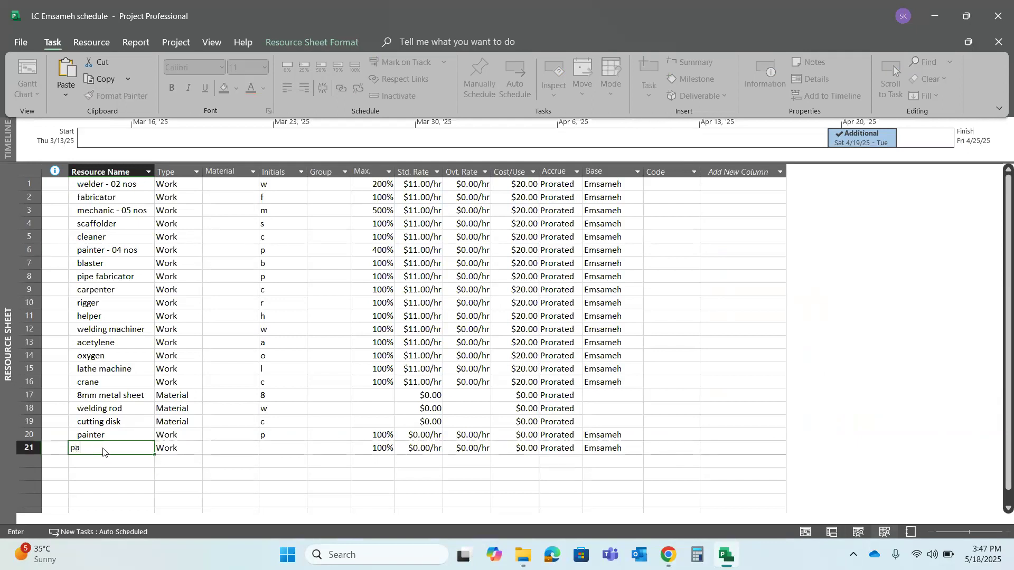
{"action": "key", "text": "BackSpace"}
{"action": "type", "text": "netr"}
{"action": "key", "text": "BackSpace"}
{"action": "key", "text": "BackSpace"}
{"action": "key", "text": "BackSpace"}
{"action": "key", "text": "BackSpace"}
{"action": "key", "text": "BackSpace"}
{"action": "key", "text": "BackSpace"}
{"action": "key", "text": "BackSpace"}
{"action": "left_click", "coordinate": [809, 533]}
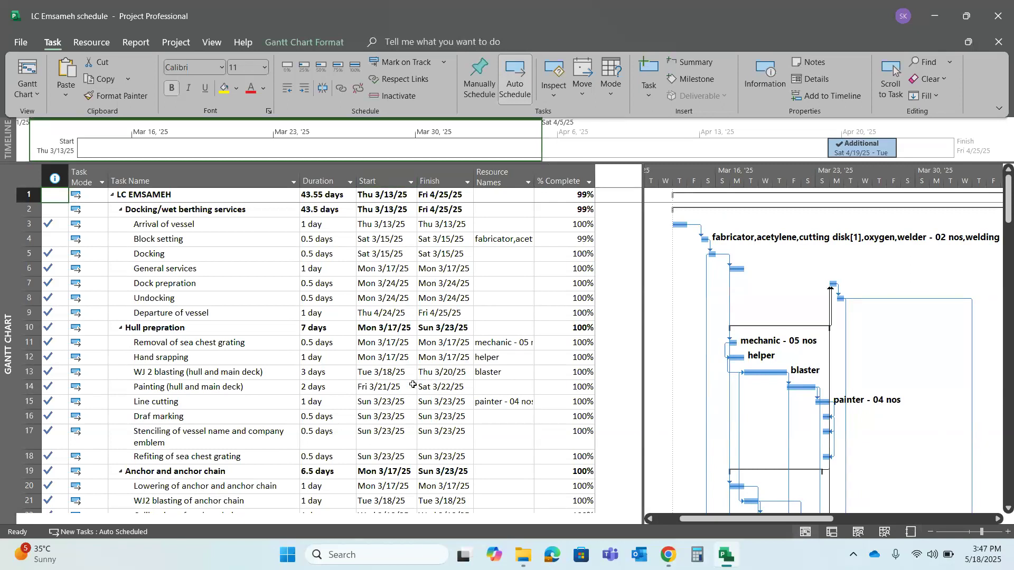
Review the start date, finish date and assigned resource of the Line cutting task under Hull prepration
{"action": "left_click", "coordinate": [389, 400]}
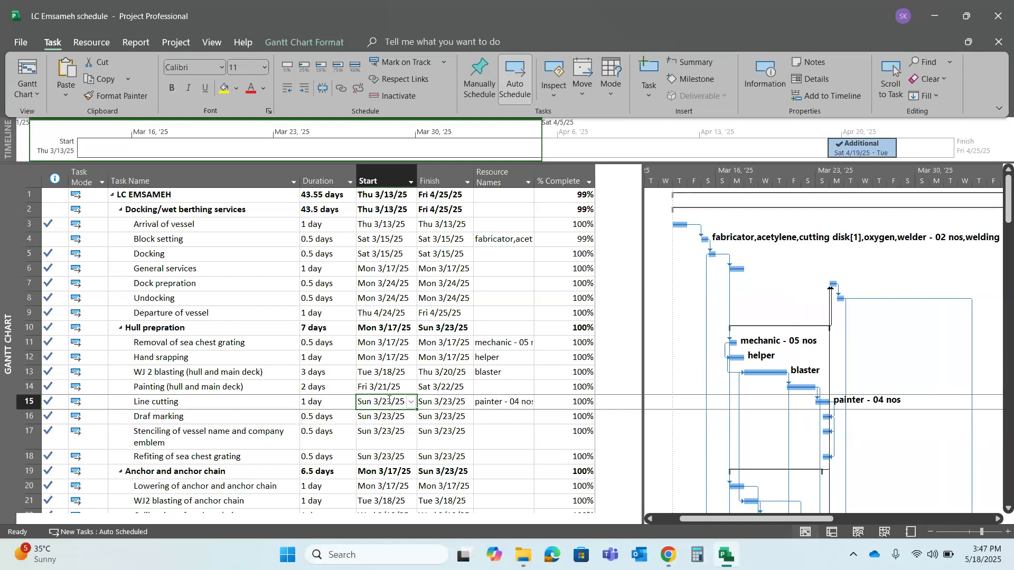
{"action": "key", "text": "Right"}
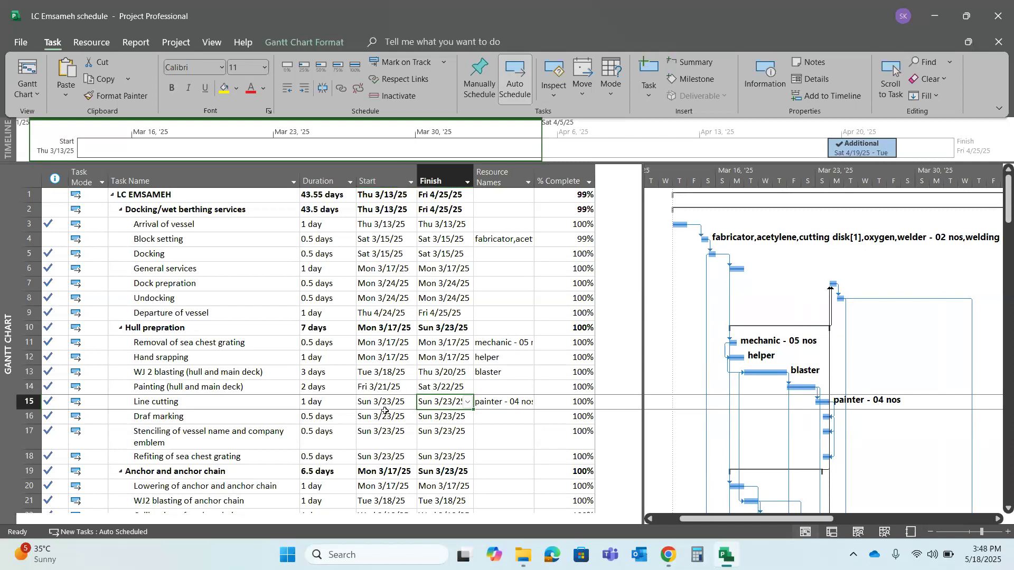
{"action": "left_click", "coordinate": [394, 399]}
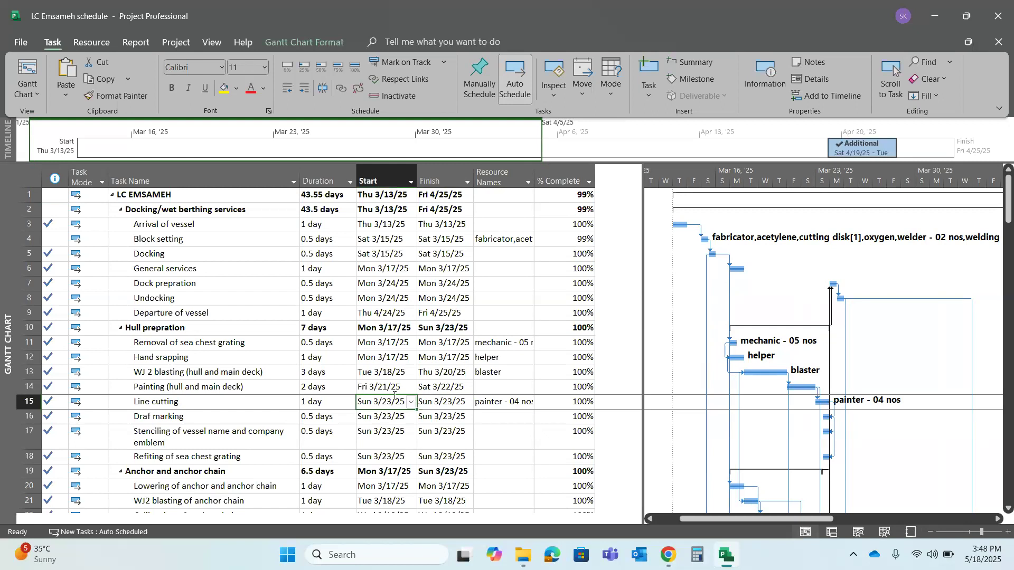
{"action": "left_click", "coordinate": [427, 400]}
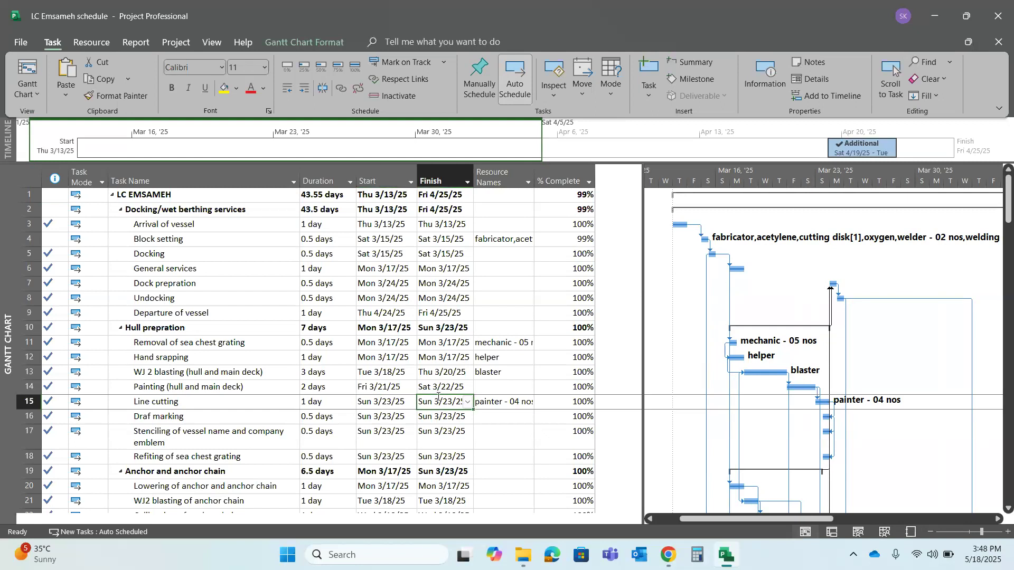
{"action": "left_click", "coordinate": [486, 403]}
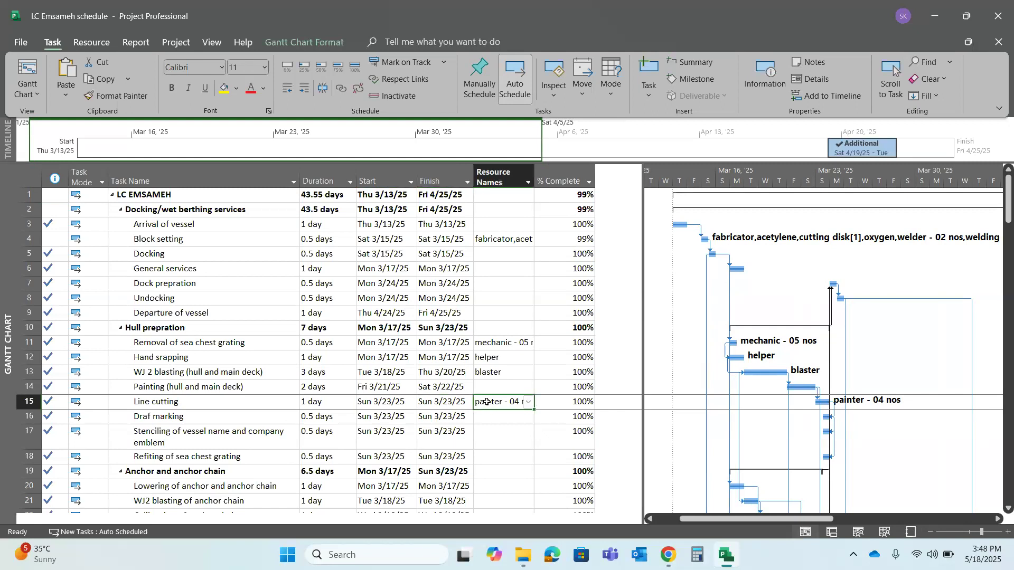
{"action": "left_click", "coordinate": [453, 401]}
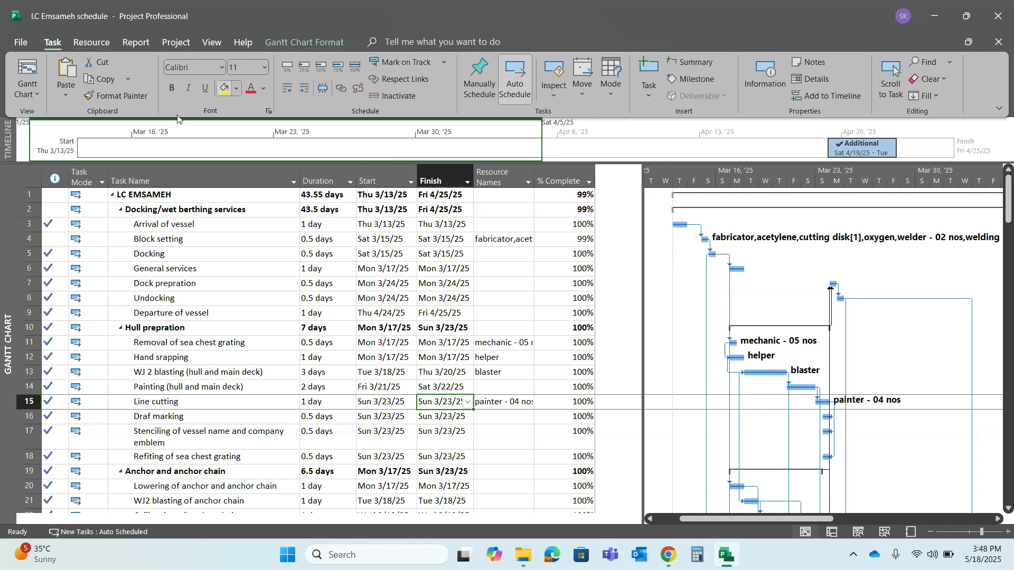
Mark every task in the schedule as on track to update its completion percentage
{"action": "left_click", "coordinate": [33, 173]}
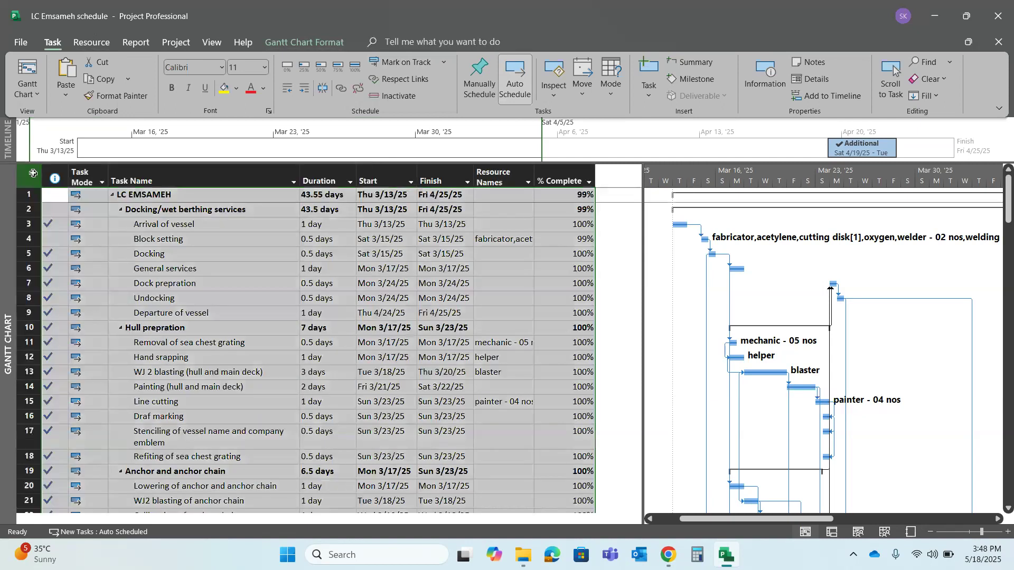
{"action": "left_click", "coordinate": [427, 62]}
{"action": "left_click", "coordinate": [444, 62]}
{"action": "left_click", "coordinate": [421, 85]}
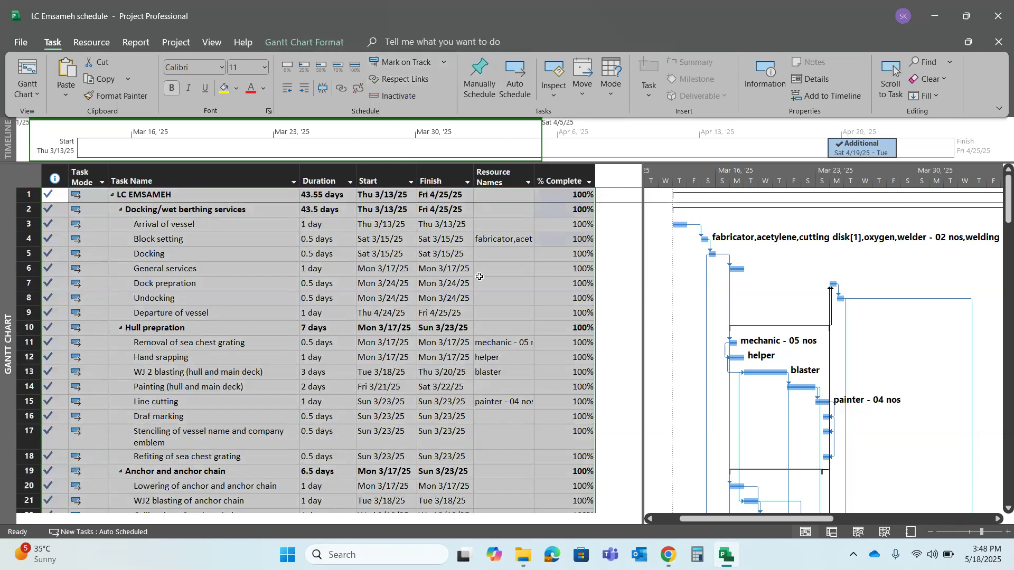
Review the finish date, start date and duration of the WJ 2 blasting (hull and main deck) task
{"action": "left_click", "coordinate": [418, 378]}
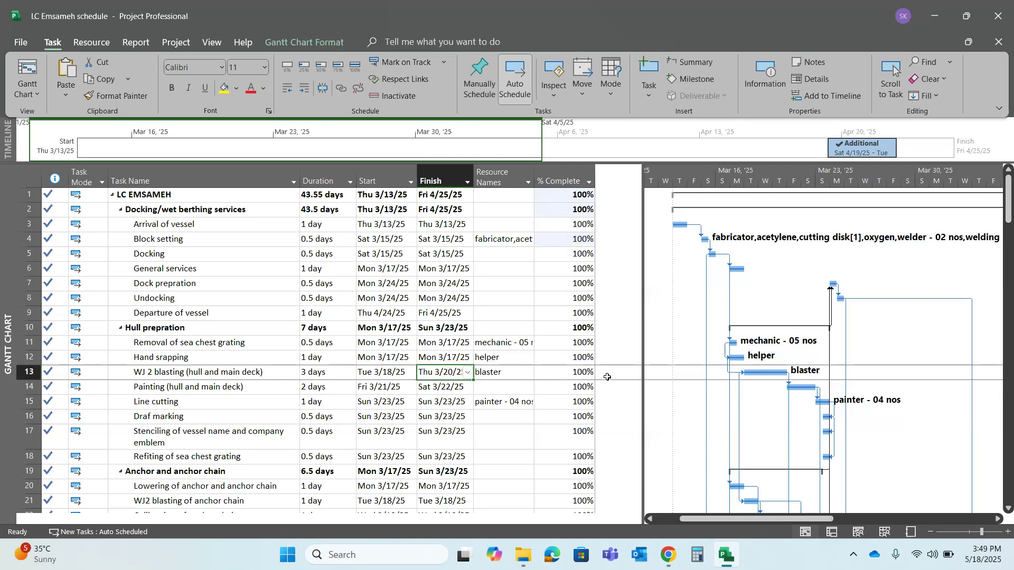
{"action": "left_click", "coordinate": [440, 376]}
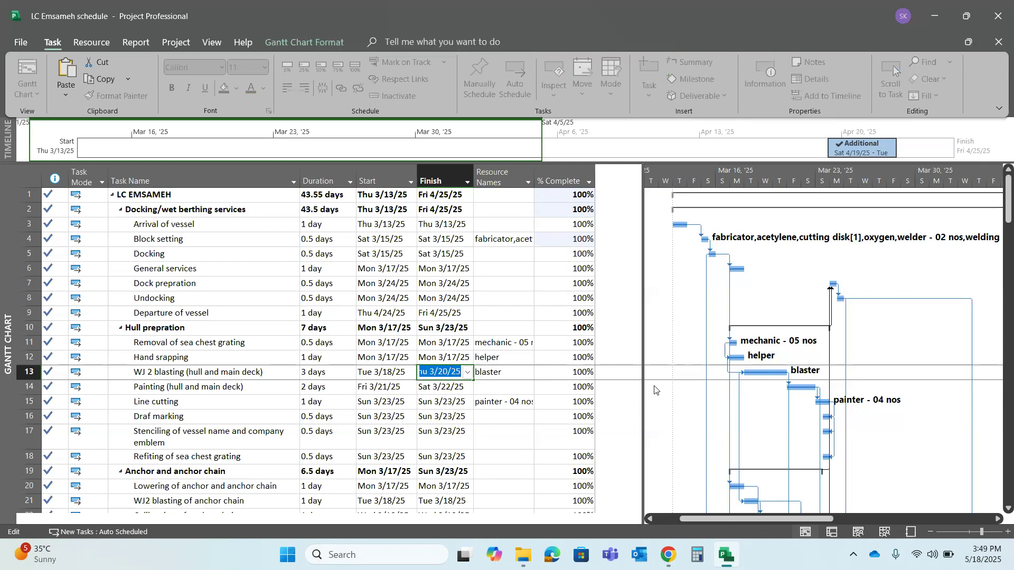
{"action": "left_click", "coordinate": [548, 400]}
{"action": "left_click", "coordinate": [445, 372]}
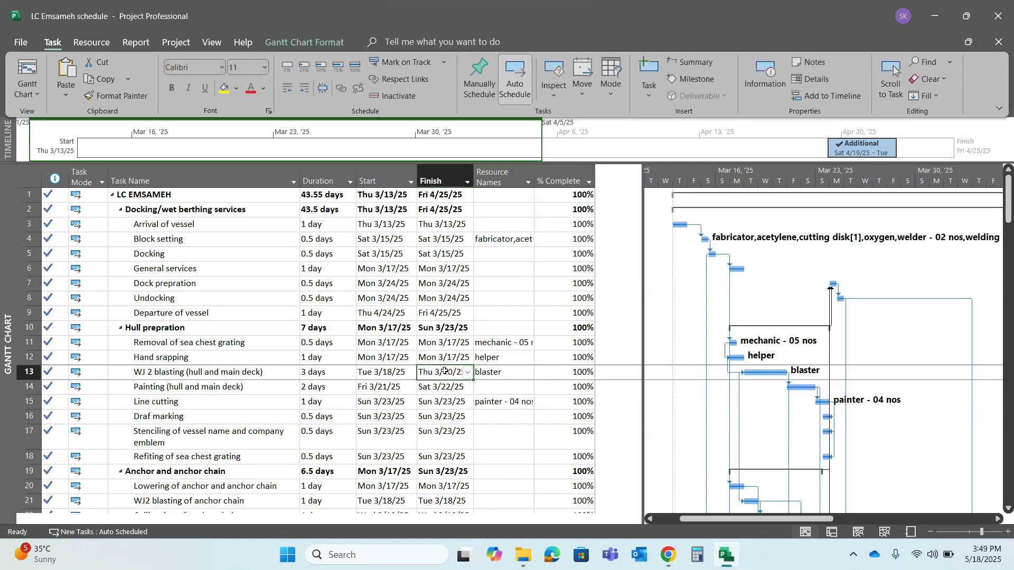
{"action": "left_click", "coordinate": [384, 370]}
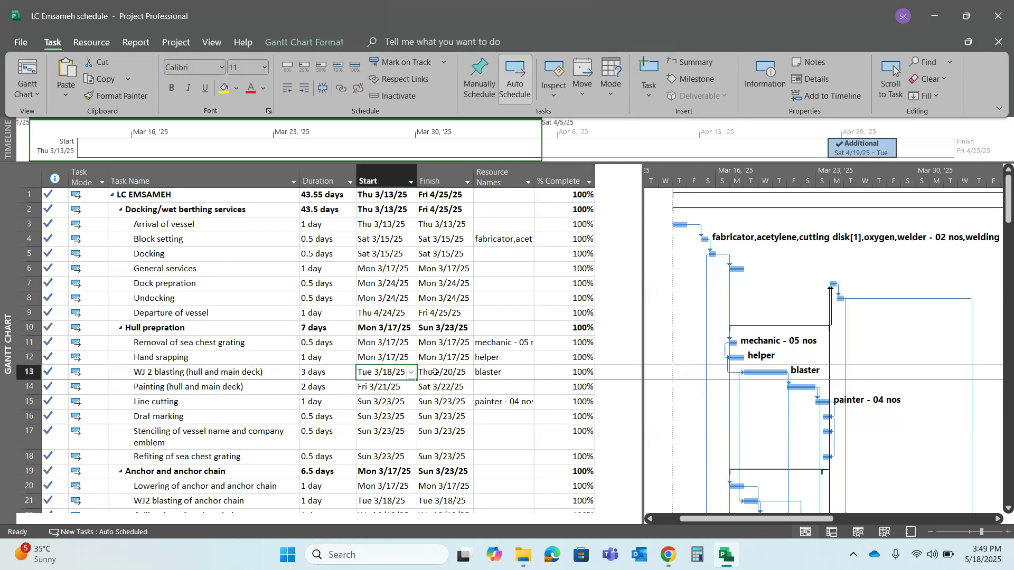
{"action": "left_click", "coordinate": [435, 372]}
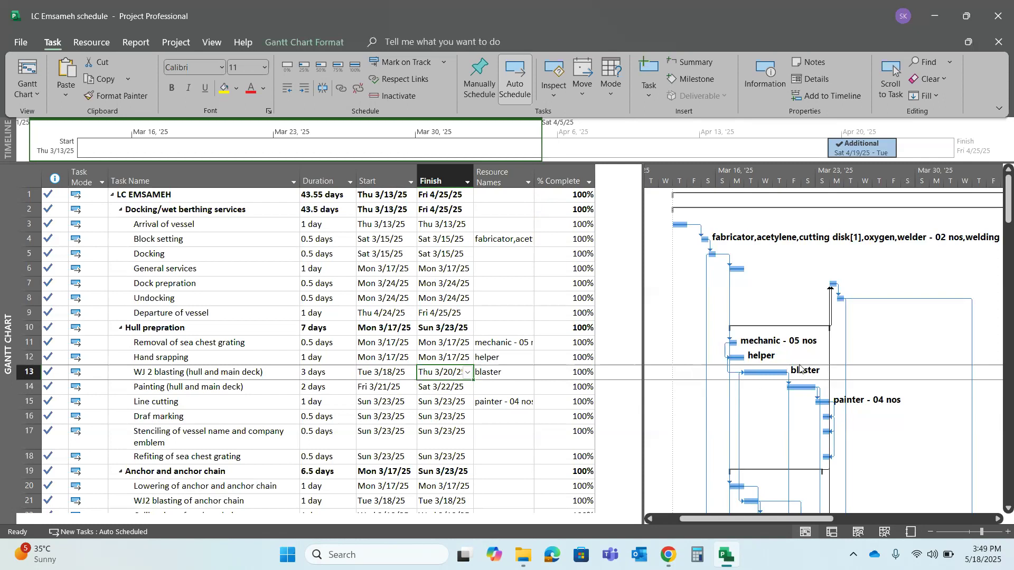
{"action": "left_click", "coordinate": [448, 373]}
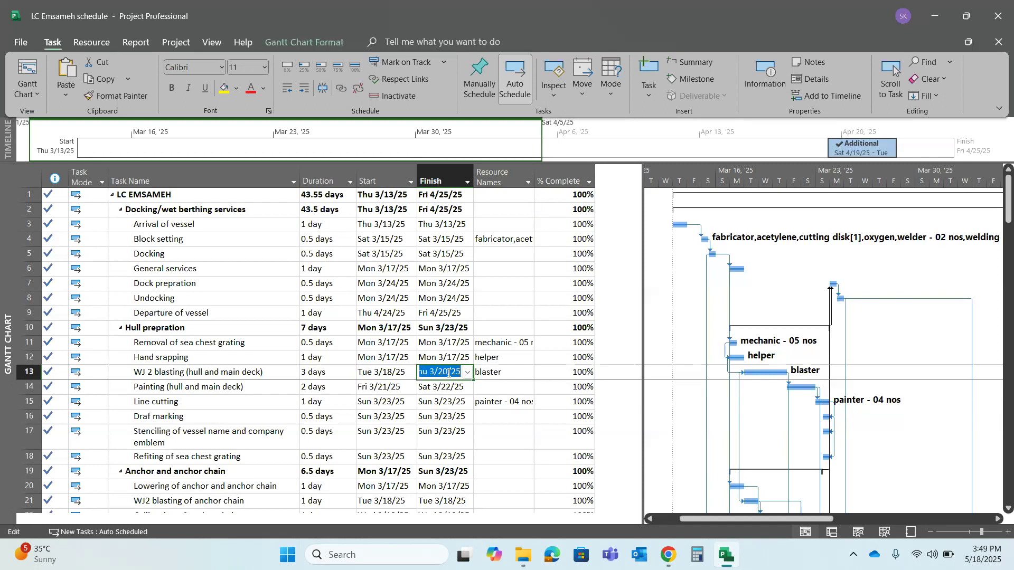
{"action": "left_click", "coordinate": [444, 400]}
{"action": "left_click", "coordinate": [455, 371]}
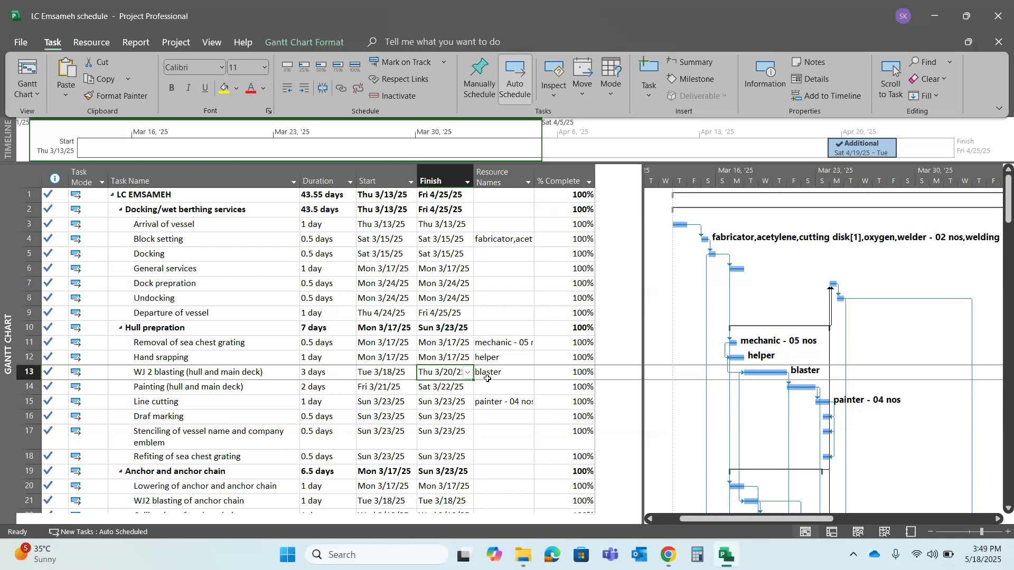
{"action": "left_click", "coordinate": [372, 376]}
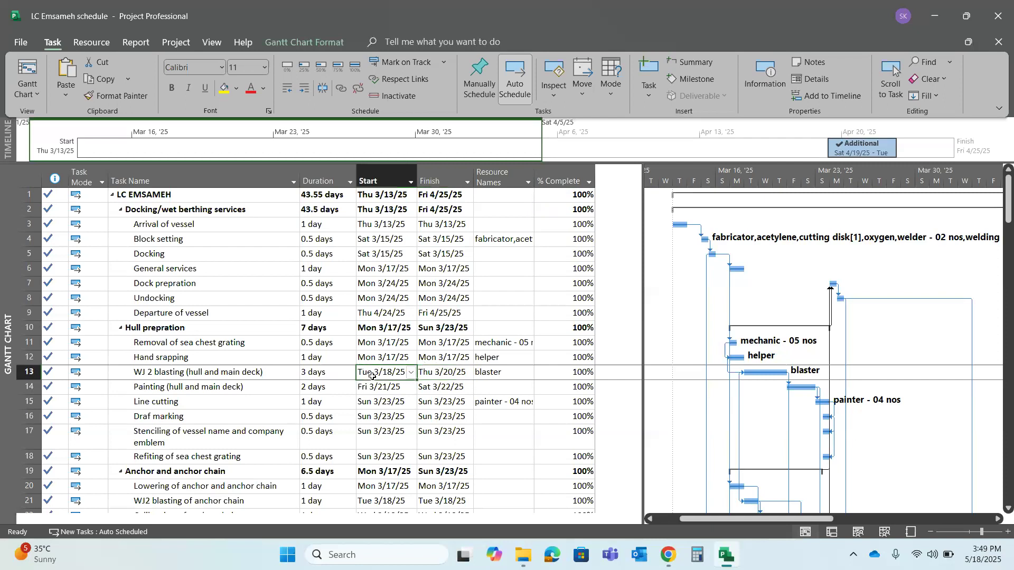
{"action": "left_click", "coordinate": [331, 377]}
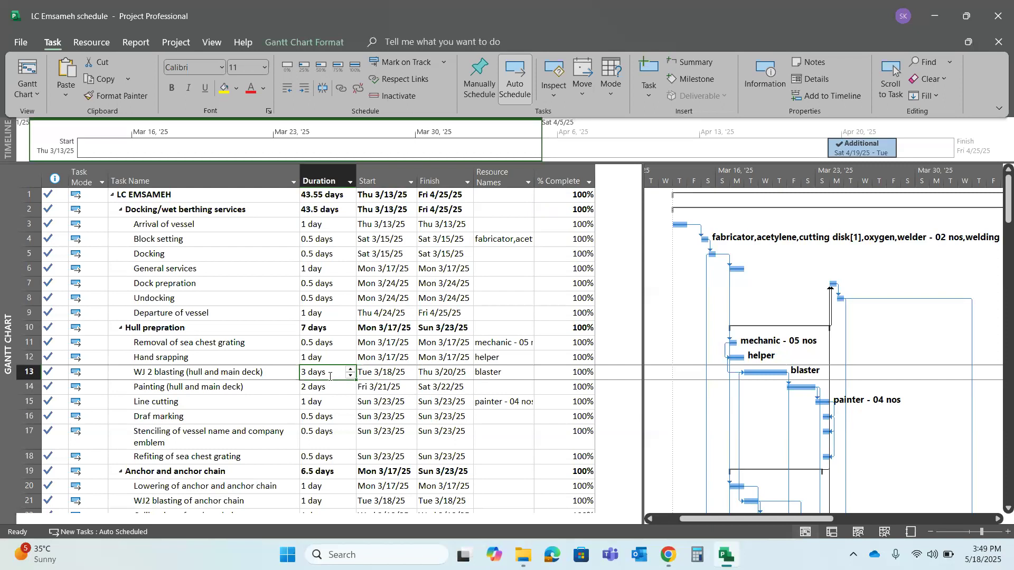
{"action": "left_click", "coordinate": [89, 42]}
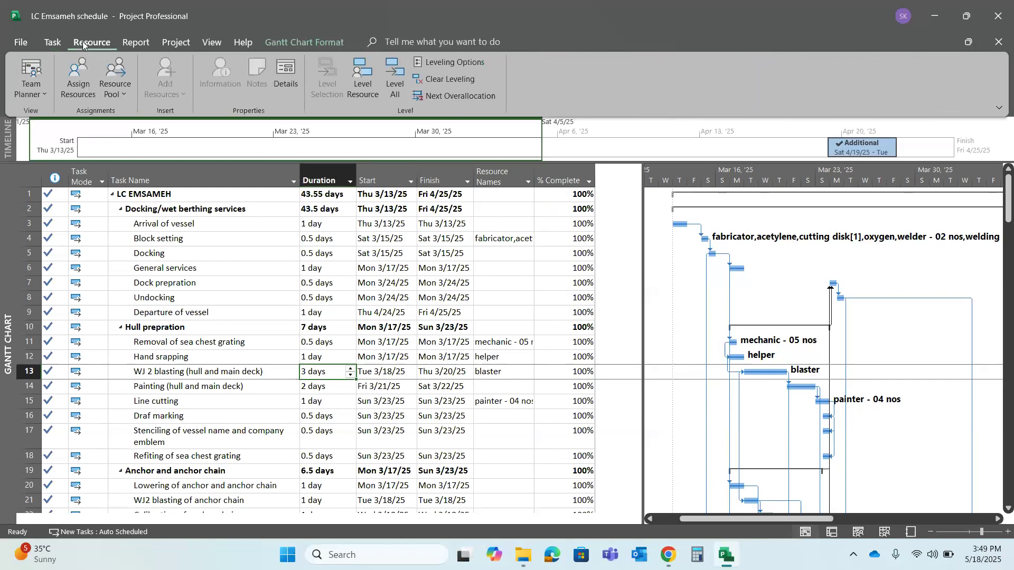
{"action": "left_click", "coordinate": [141, 41]}
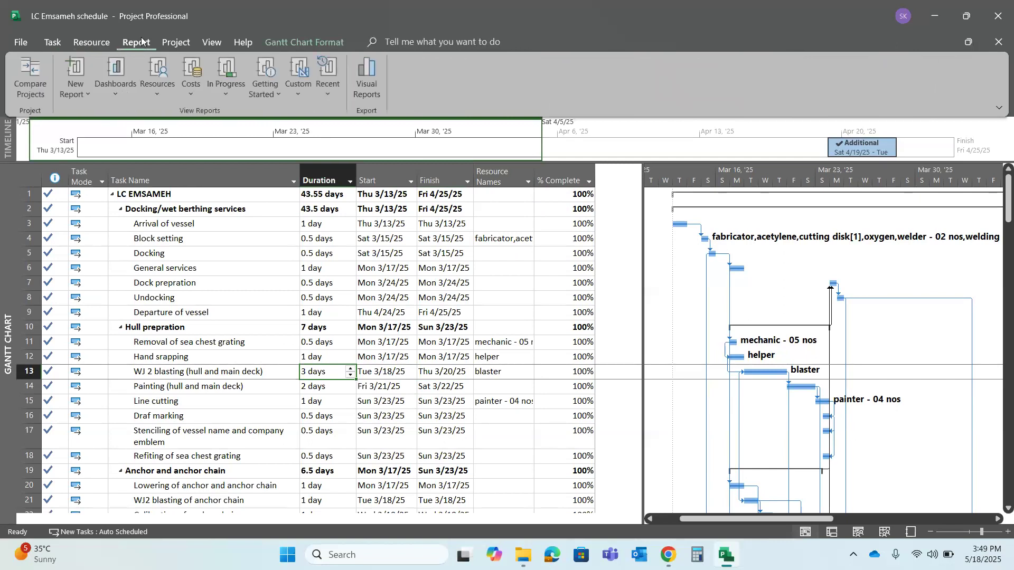
{"action": "left_click", "coordinate": [59, 42]}
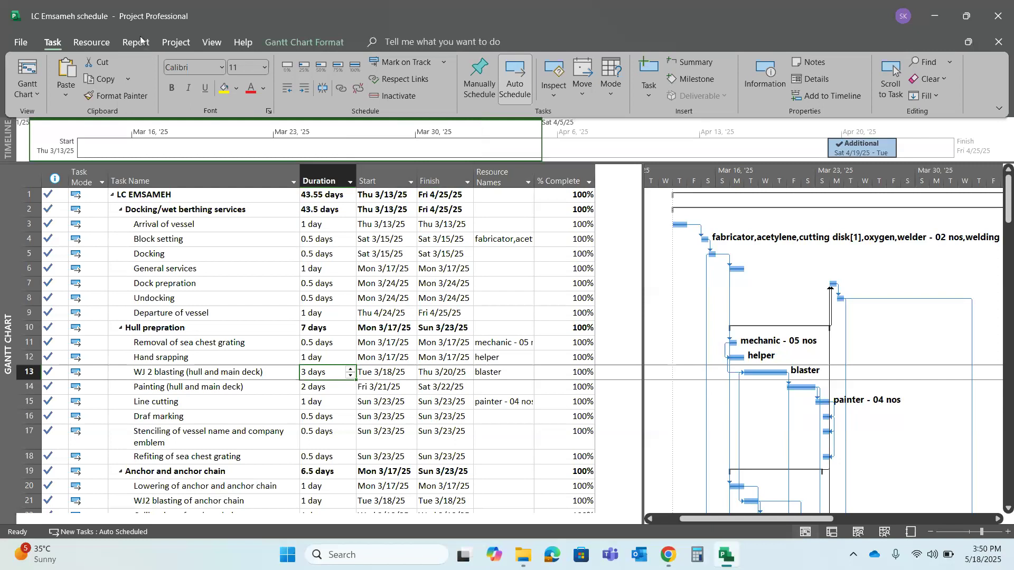
Set the project baseline, using Baseline for the entire project
{"action": "left_click", "coordinate": [170, 43]}
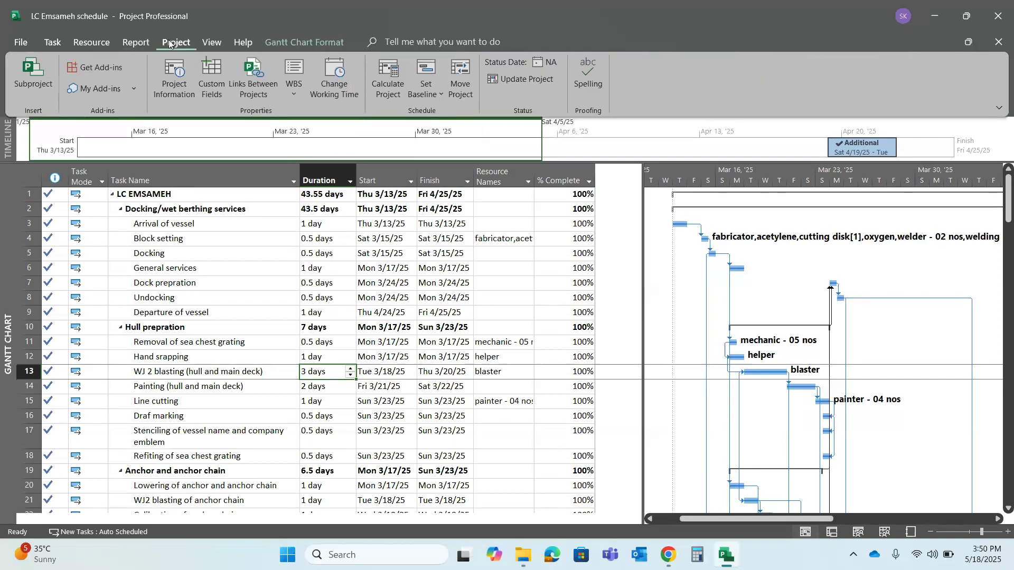
{"action": "left_click", "coordinate": [426, 78]}
{"action": "left_click", "coordinate": [440, 116]}
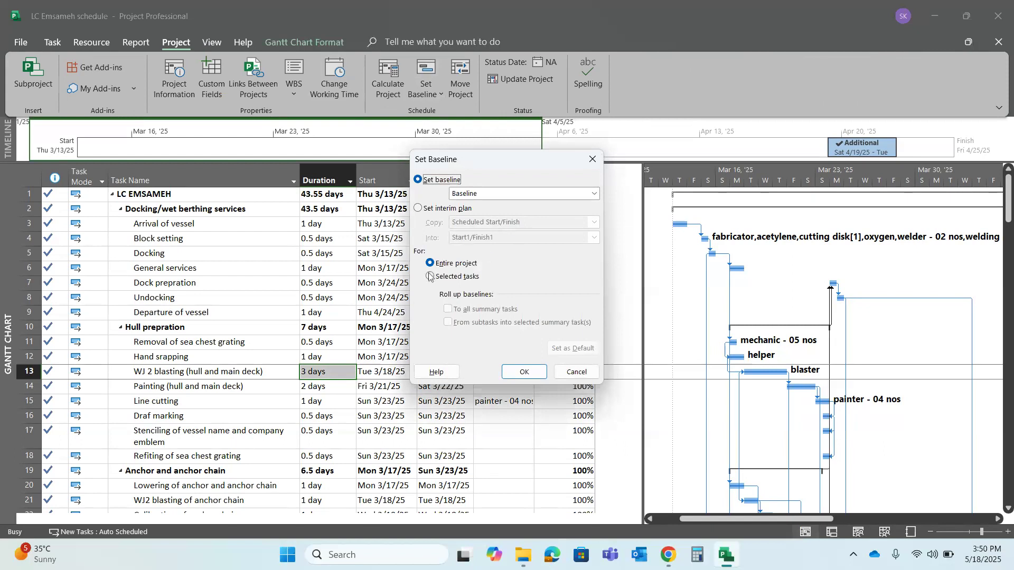
{"action": "left_click", "coordinate": [522, 371]}
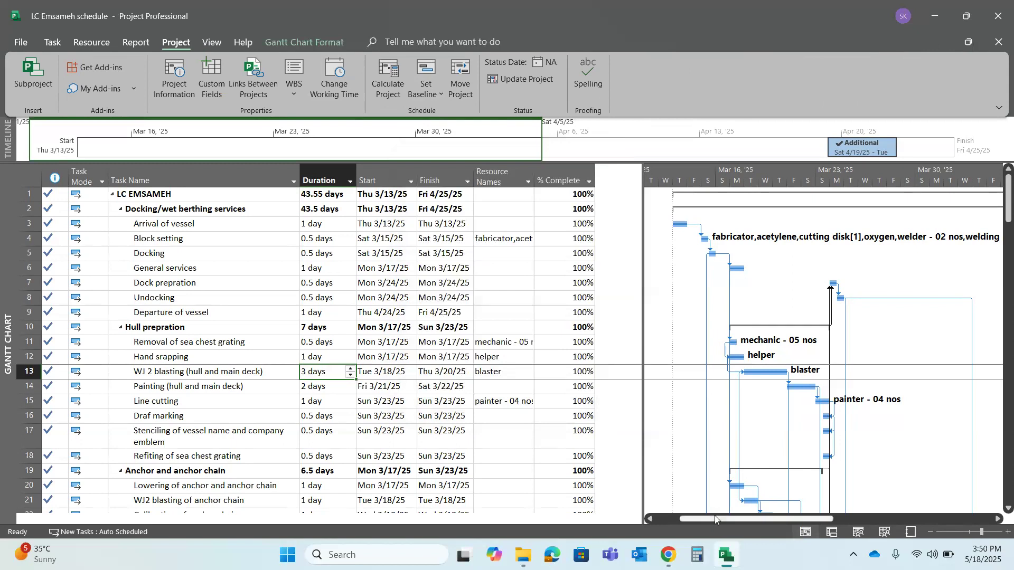
Set the completion of the WJ 2 blasting (hull and main deck) task to 50%
{"action": "left_click_drag", "start_coordinate": [717, 521], "coordinate": [762, 502]}
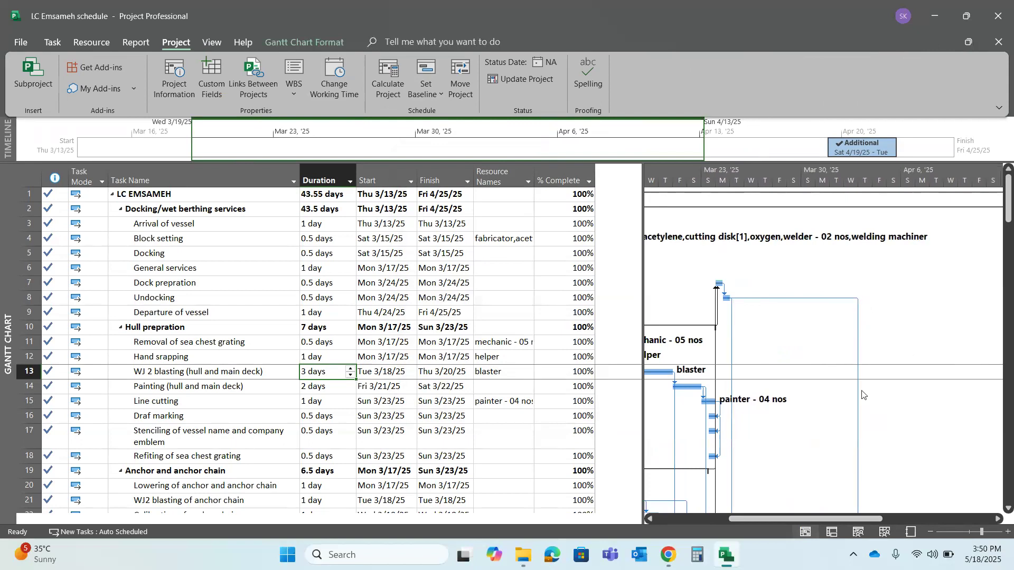
{"action": "left_click_drag", "start_coordinate": [801, 516], "coordinate": [766, 509]}
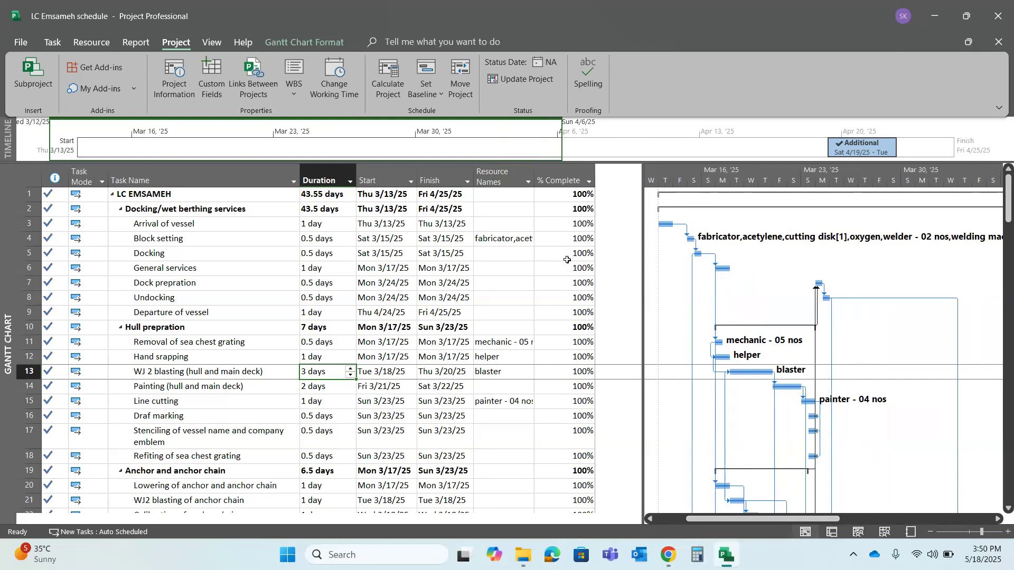
{"action": "left_click", "coordinate": [564, 368]}
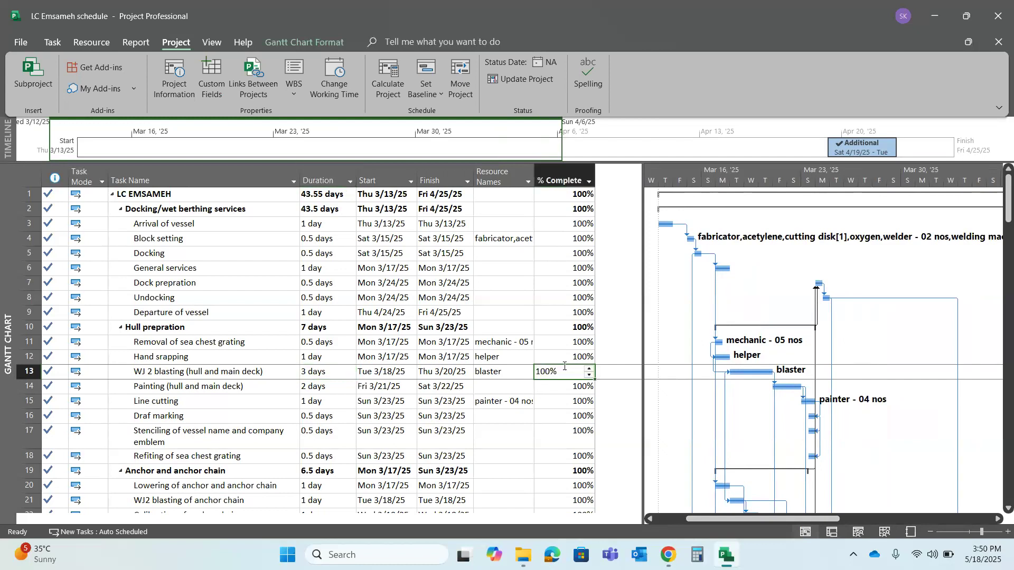
{"action": "type", "text": "50"}
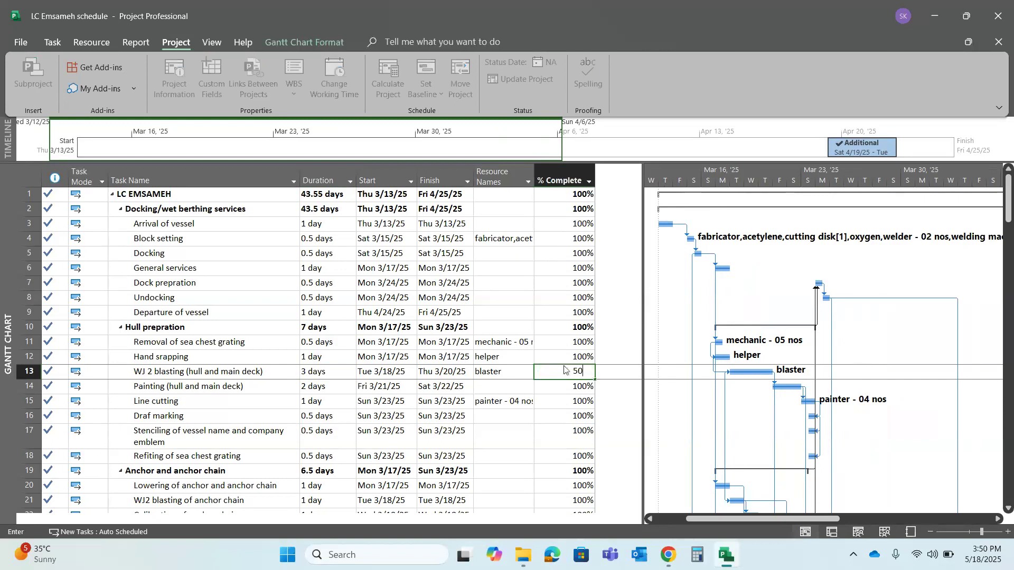
{"action": "key", "text": "Return"}
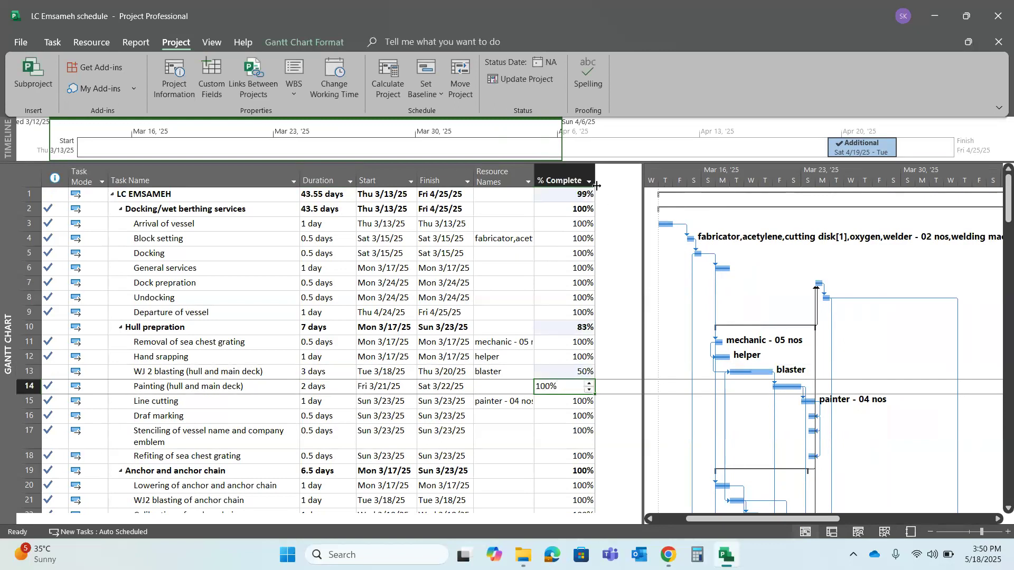
Check the completion, start and finish dates and assigned resource of the WJ 2 blasting task
{"action": "left_click", "coordinate": [579, 366]}
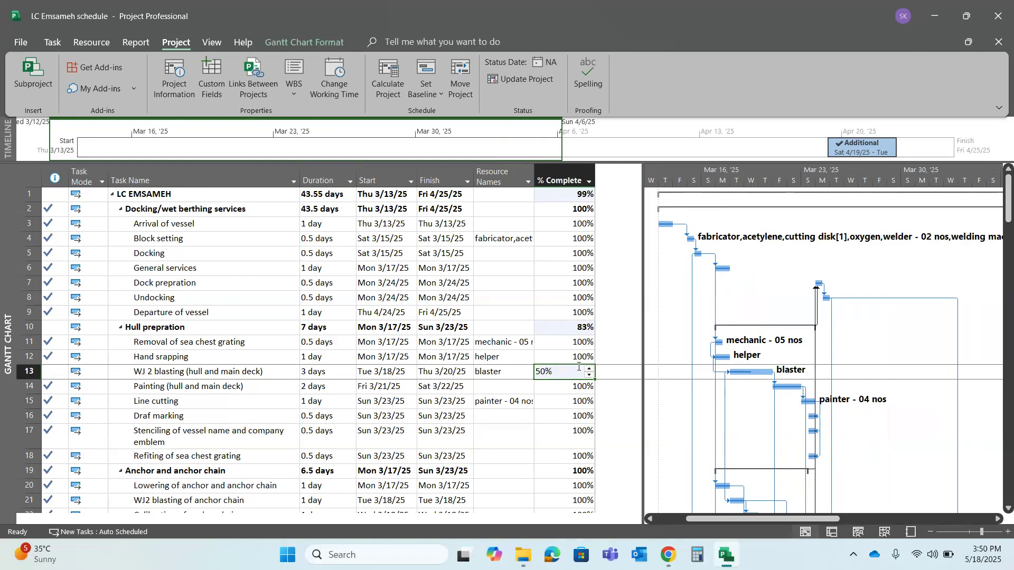
{"action": "left_click", "coordinate": [449, 373]}
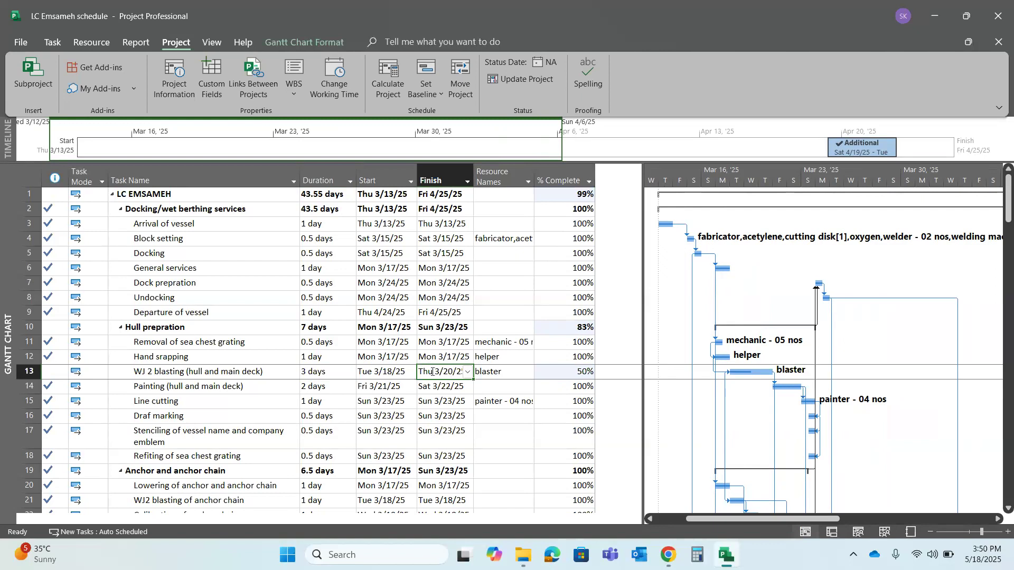
{"action": "left_click", "coordinate": [400, 371]}
{"action": "left_click", "coordinate": [446, 372]}
{"action": "left_click", "coordinate": [494, 374]}
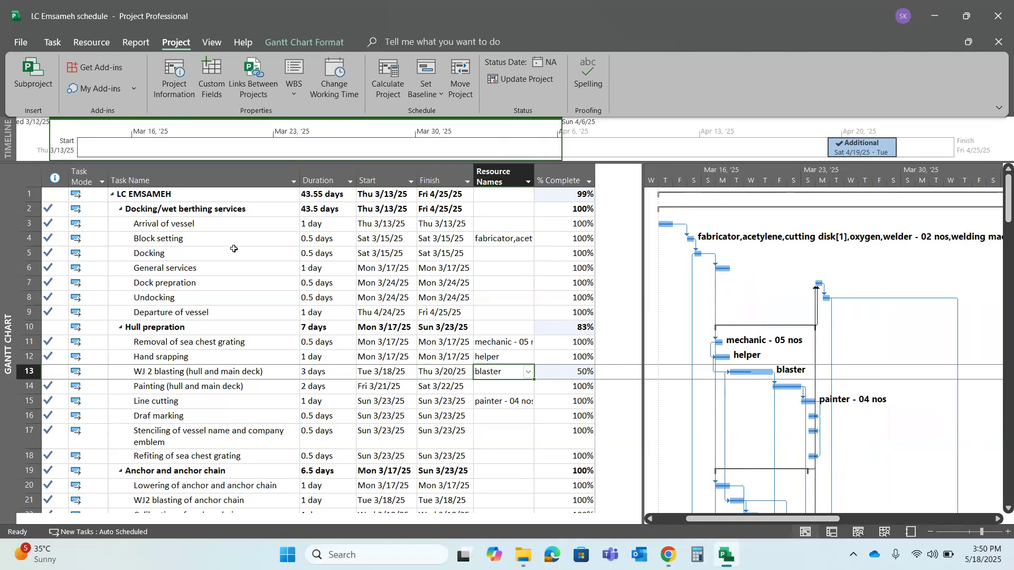
Apply automatic scheduling to all tasks in the schedule
{"action": "left_click", "coordinate": [29, 175]}
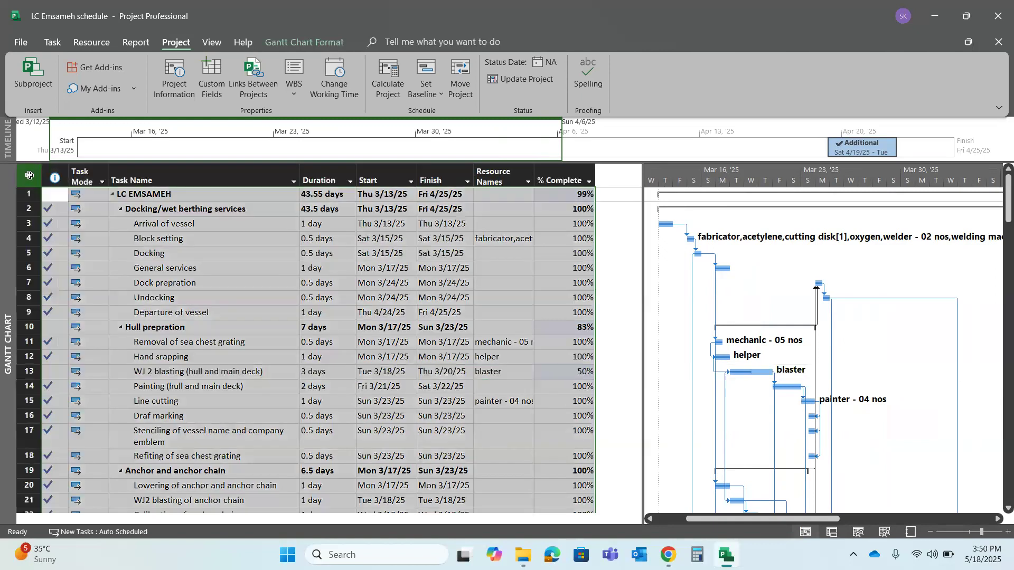
{"action": "left_click", "coordinate": [56, 43]}
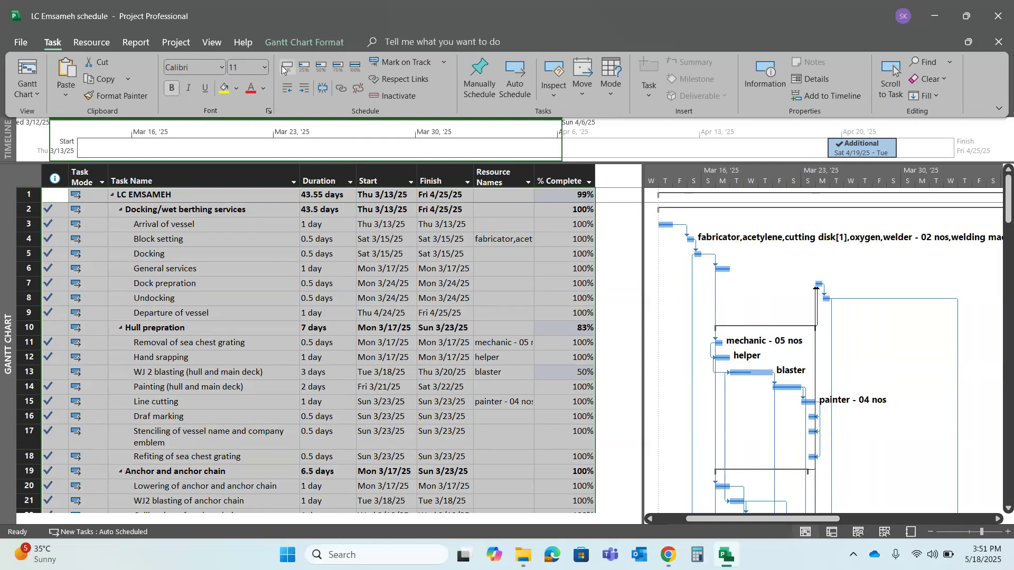
{"action": "left_click", "coordinate": [514, 75]}
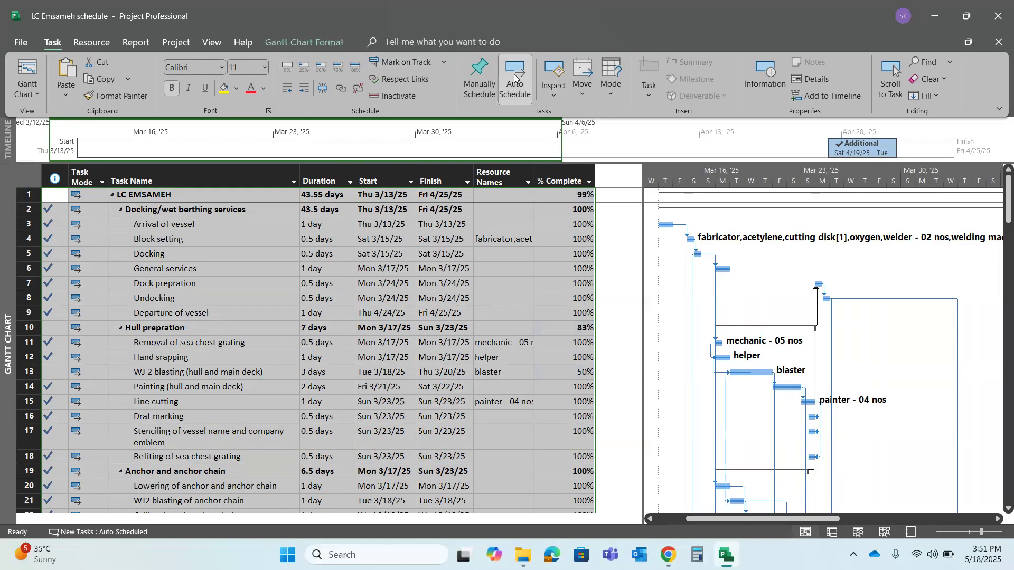
{"action": "left_click", "coordinate": [173, 271]}
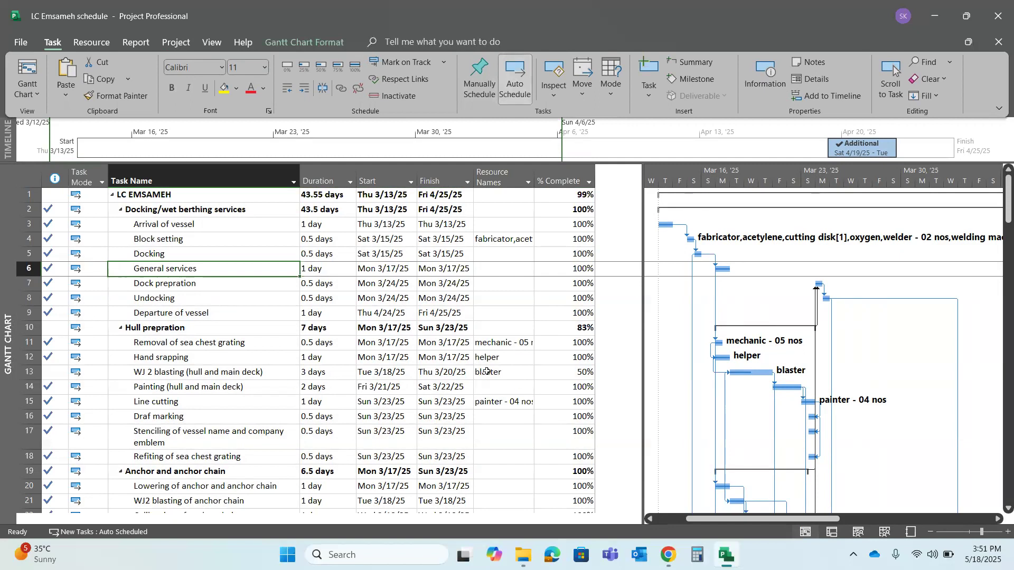
Switch the WJ 2 blasting (hull and main deck) task to manual scheduling
{"action": "left_click", "coordinate": [518, 362]}
{"action": "left_click", "coordinate": [514, 373]}
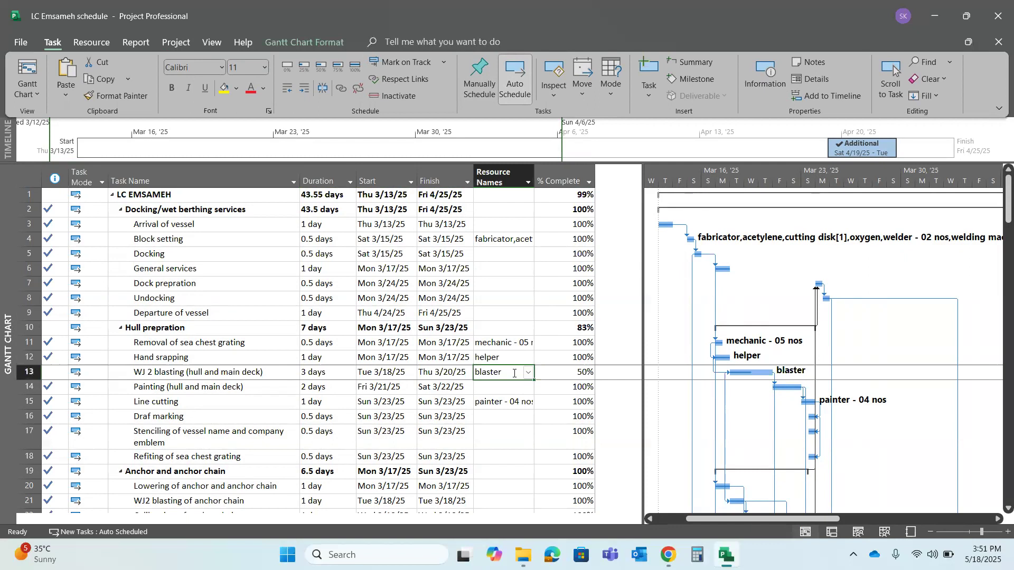
{"action": "mouse_move", "coordinate": [752, 521]}
{"action": "left_mouse_down"}
{"action": "mouse_move", "coordinate": [933, 482]}
{"action": "mouse_move", "coordinate": [973, 491]}
{"action": "mouse_move", "coordinate": [921, 489]}
{"action": "mouse_move", "coordinate": [757, 537]}
{"action": "mouse_move", "coordinate": [729, 518]}
{"action": "mouse_move", "coordinate": [702, 522]}
{"action": "left_mouse_up"}
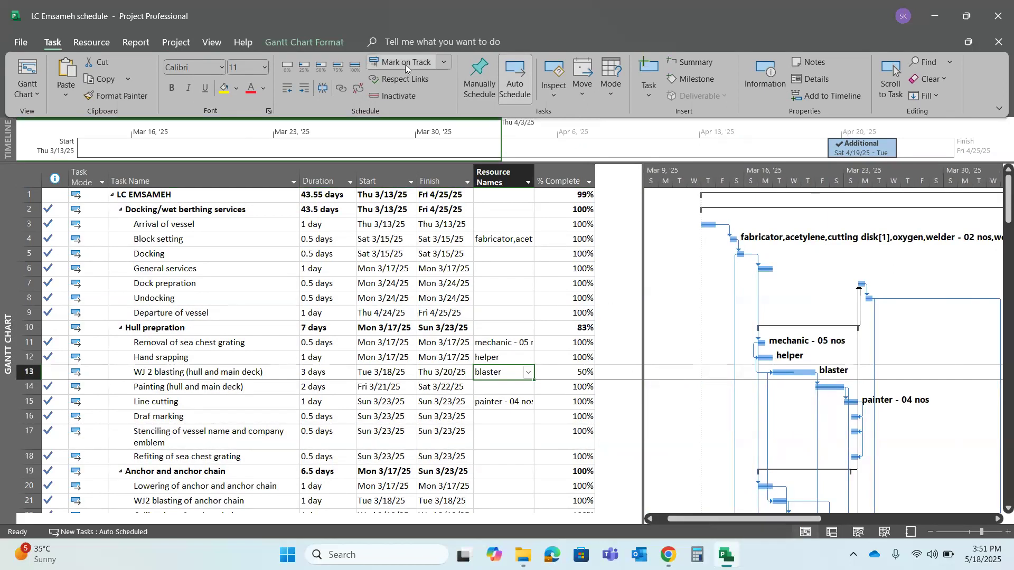
{"action": "left_click", "coordinate": [475, 80]}
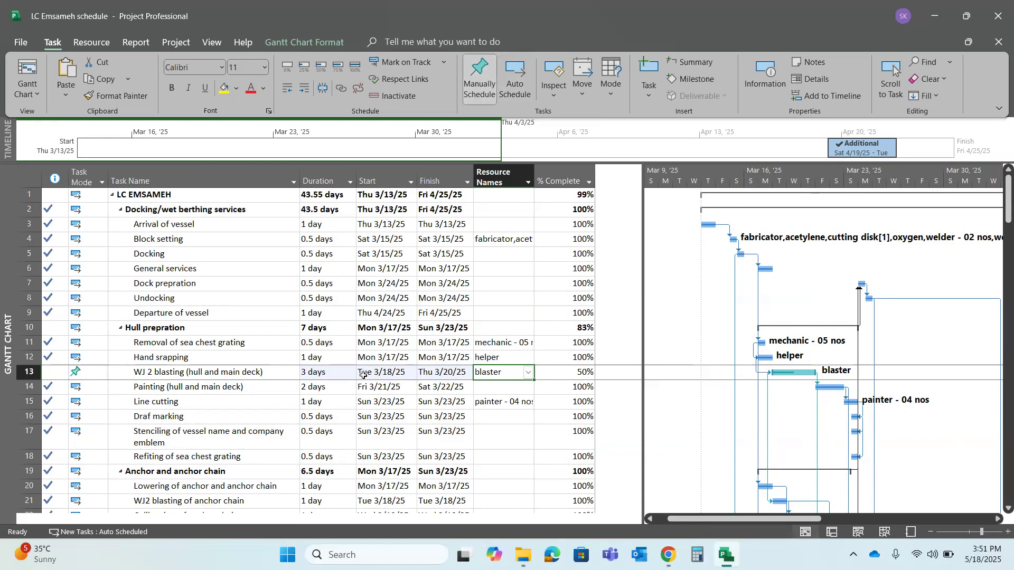
Inspect the Gantt bar, task mode and name of the WJ 2 blasting task under Hull prepration
{"action": "left_click", "coordinate": [786, 375]}
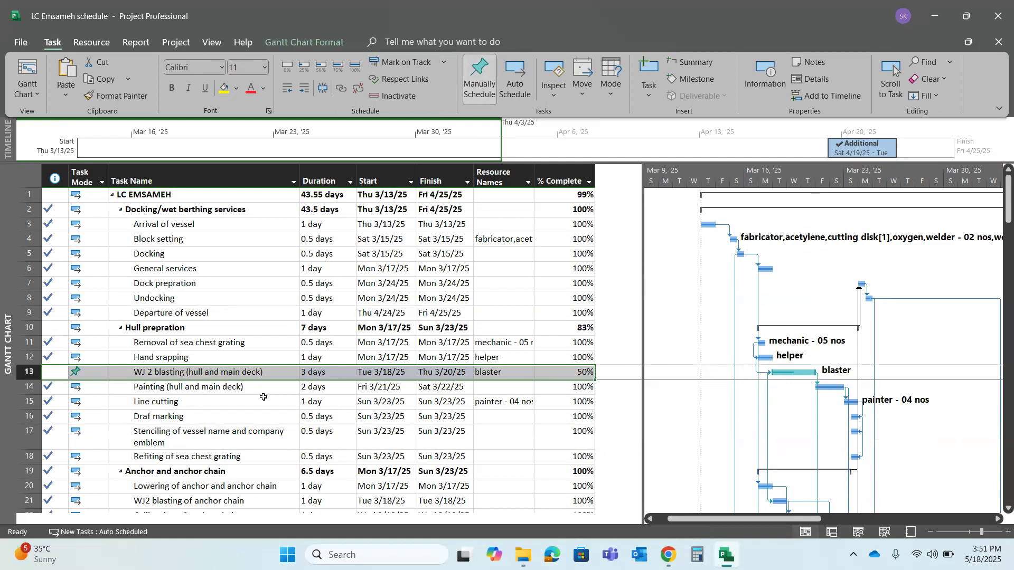
{"action": "left_click", "coordinate": [89, 374]}
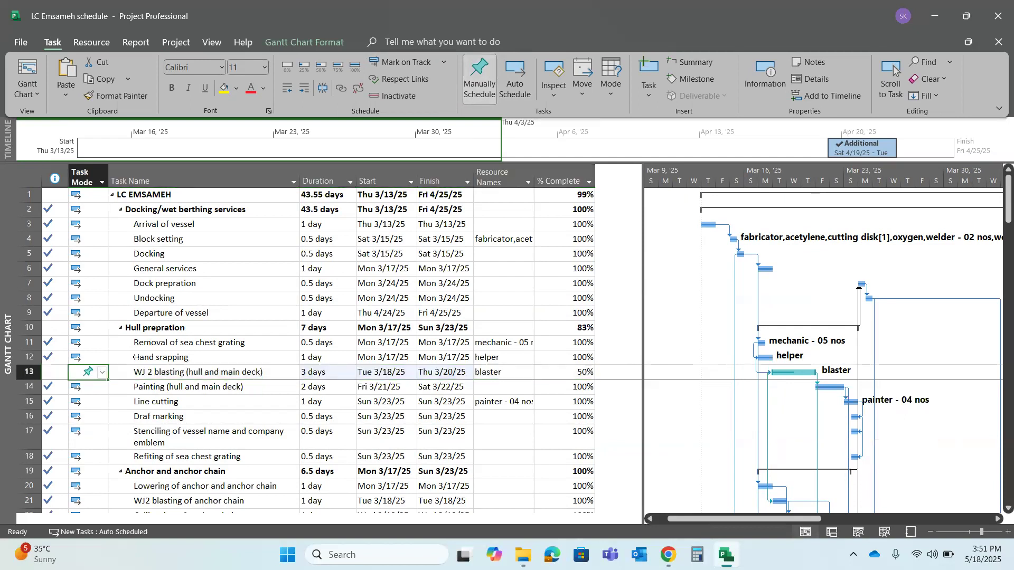
{"action": "left_click", "coordinate": [139, 372]}
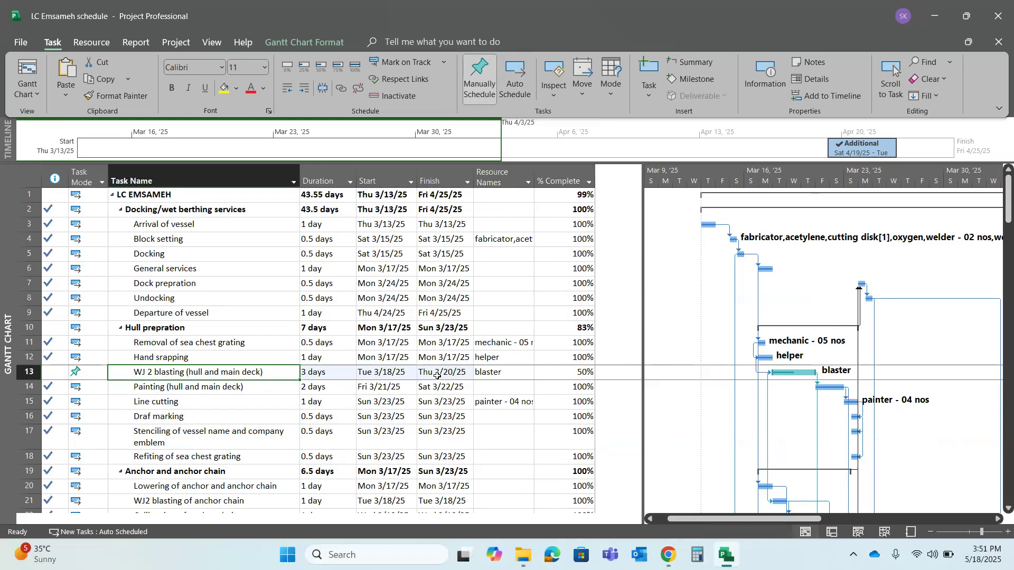
{"action": "left_click", "coordinate": [568, 371]}
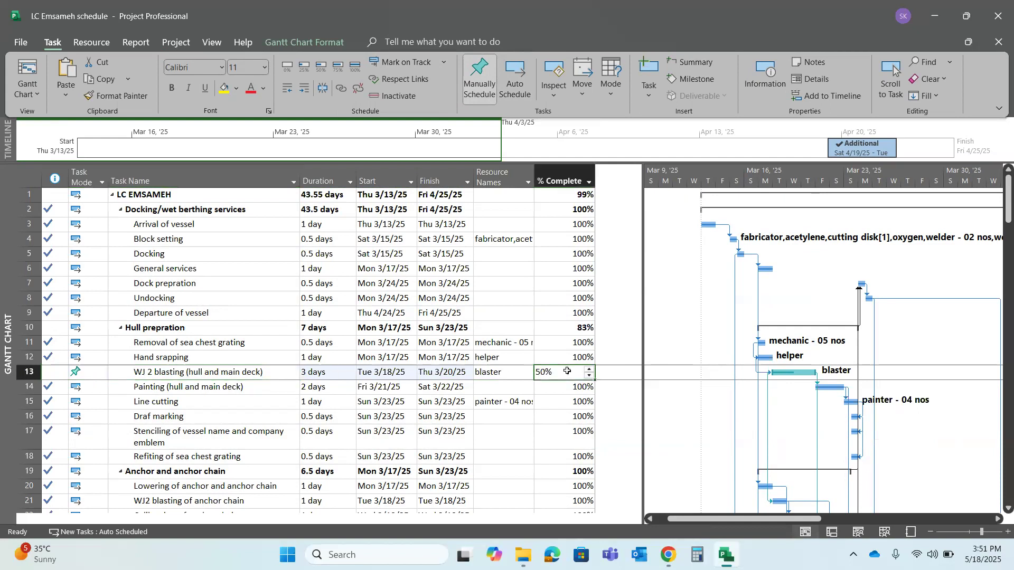
{"action": "left_click", "coordinate": [775, 373]}
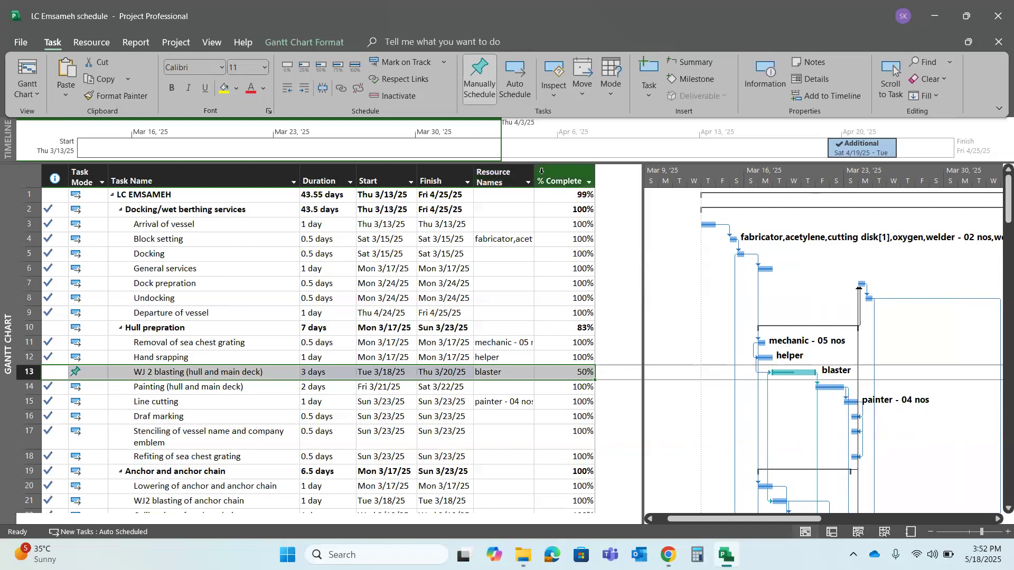
Insert an Actual Finish column before the Resource Names column of the task table
{"action": "left_click", "coordinate": [515, 179]}
{"action": "right_click", "coordinate": [518, 181]}
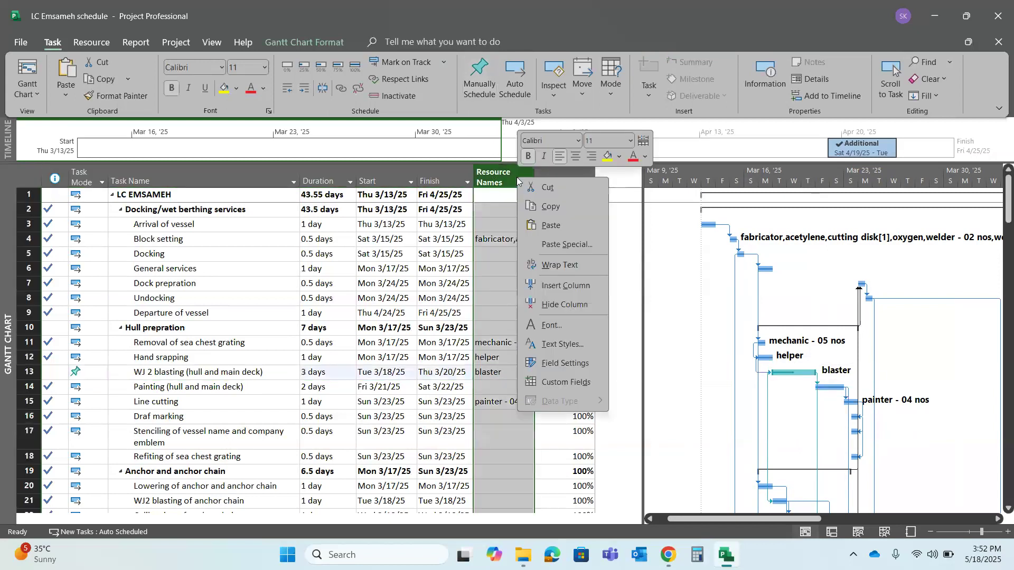
{"action": "left_click", "coordinate": [571, 285]}
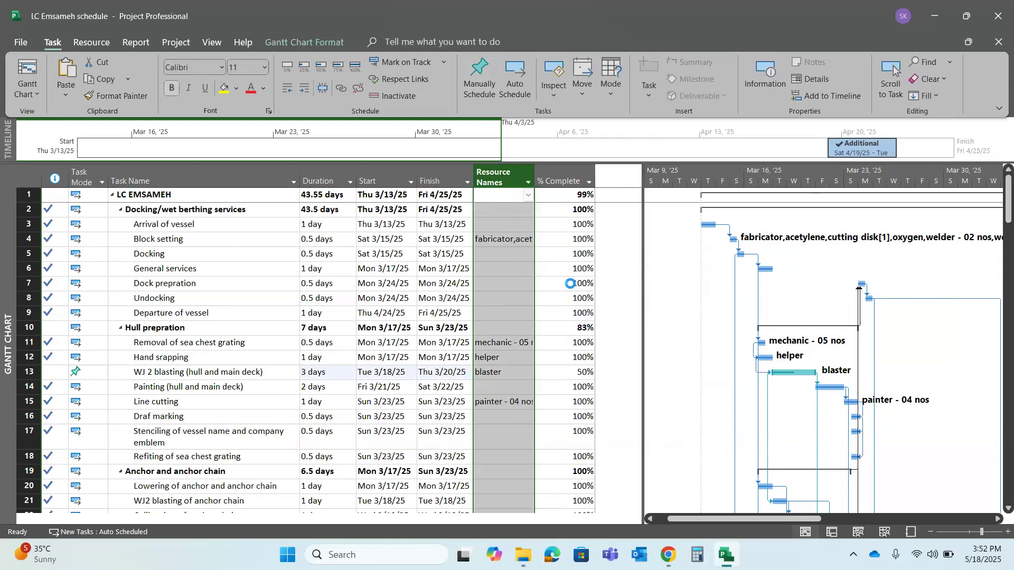
{"action": "type", "text": "active"}
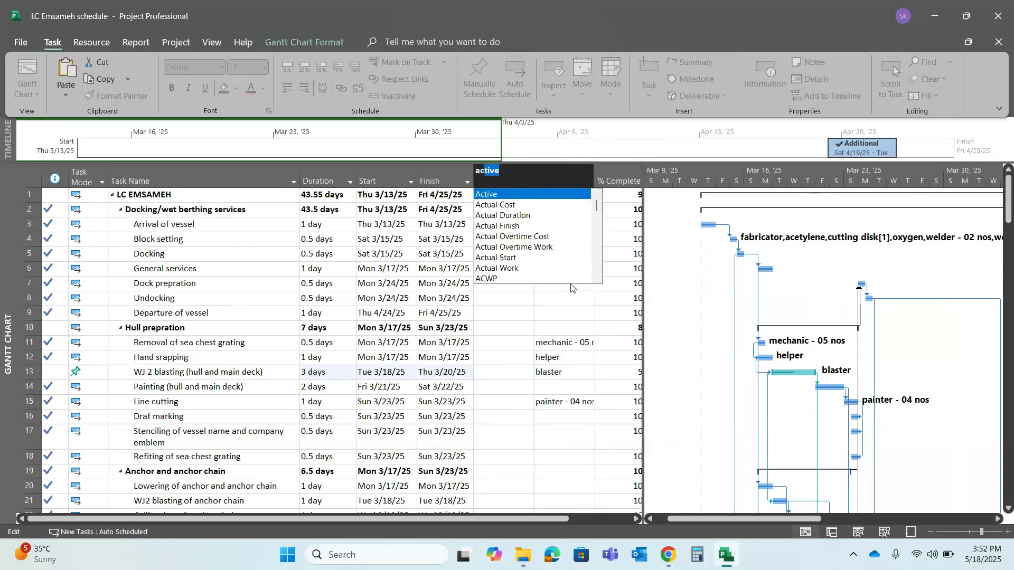
{"action": "left_click", "coordinate": [503, 228]}
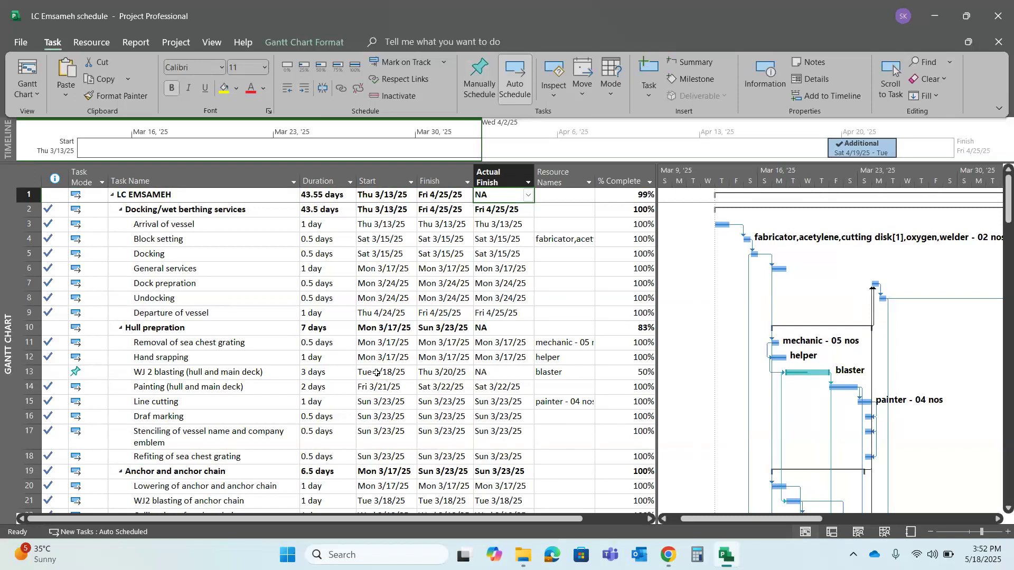
Clear the actual finish date of the Line cutting task under Hull prepration
{"action": "left_click", "coordinate": [458, 374]}
{"action": "left_click", "coordinate": [505, 370]}
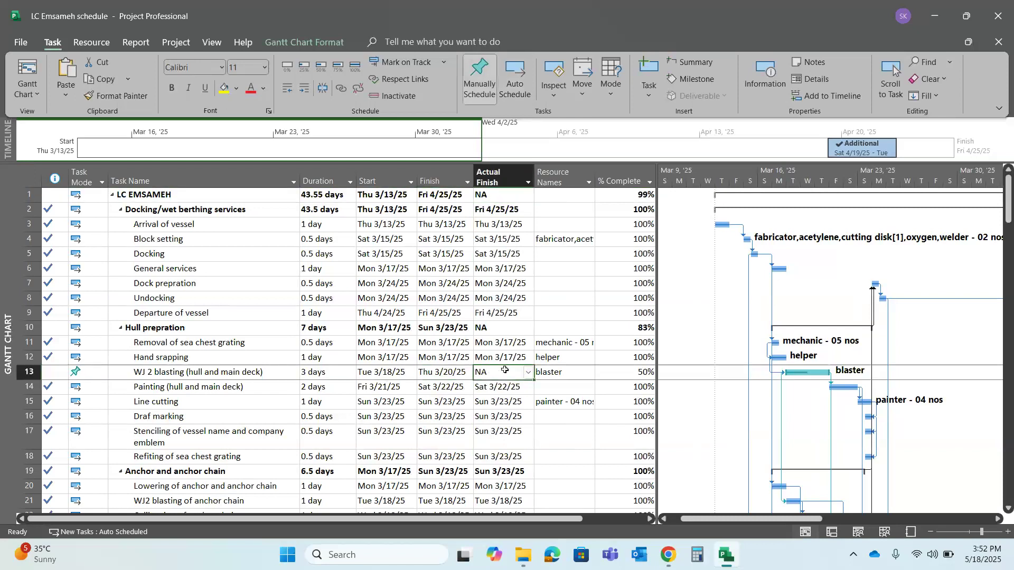
{"action": "key", "text": "Down"}
{"action": "key", "text": "Down"}
{"action": "type", "text": "/"}
{"action": "key", "text": "Return"}
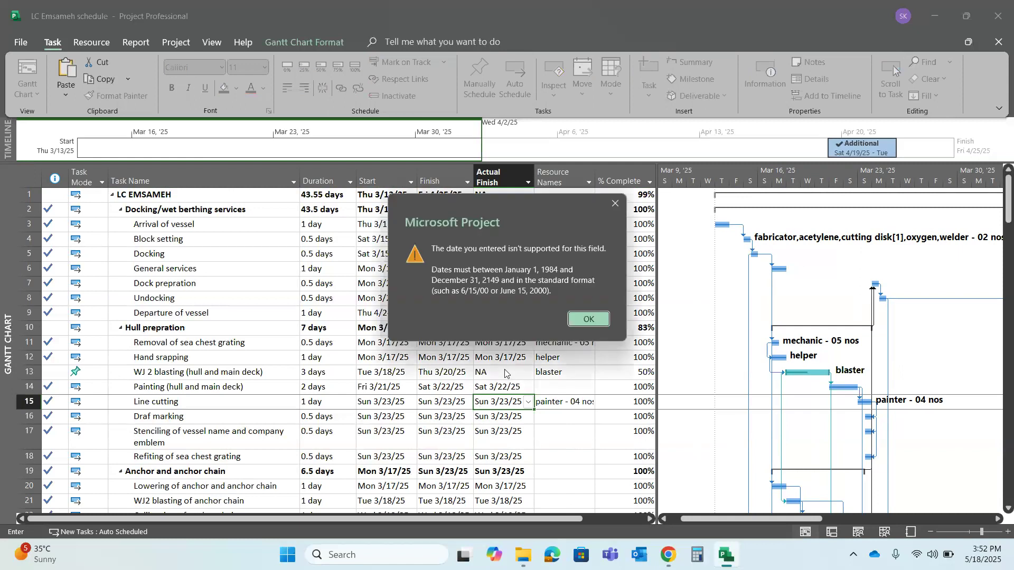
{"action": "left_click", "coordinate": [590, 319]}
{"action": "key", "text": "BackSpace"}
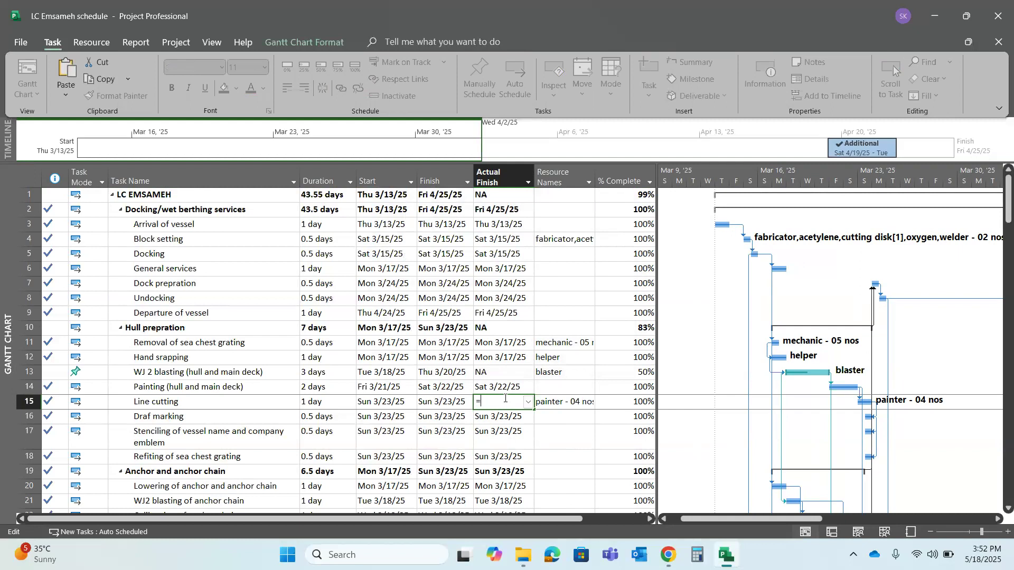
{"action": "type", "text": "22"}
{"action": "key", "text": "BackSpace"}
{"action": "key", "text": "BackSpace"}
{"action": "left_click", "coordinate": [495, 387]}
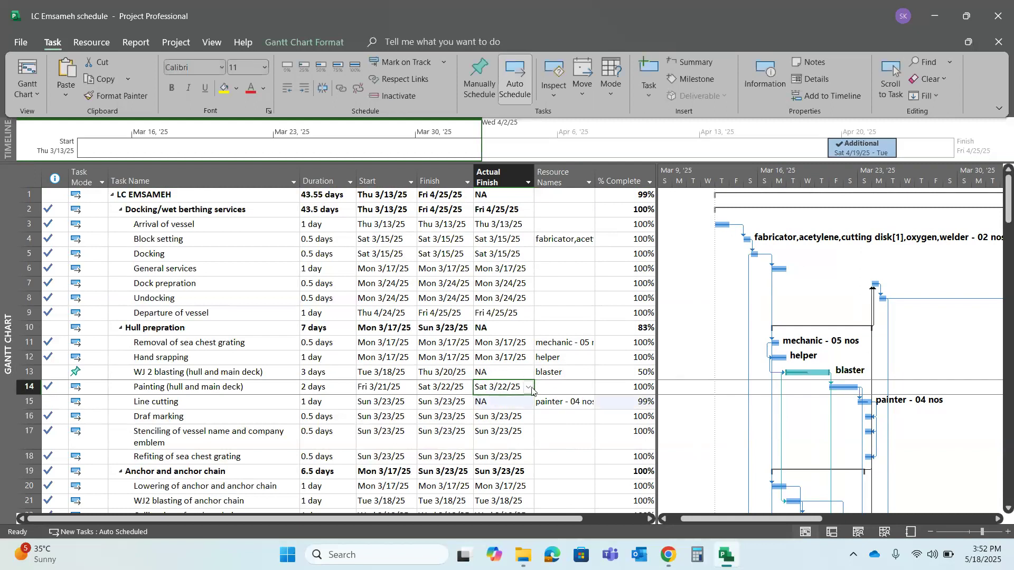
Try to set the actual finish of the WJ 2 blasting (hull and main deck) task to 23/03/2025
{"action": "left_click", "coordinate": [514, 372]}
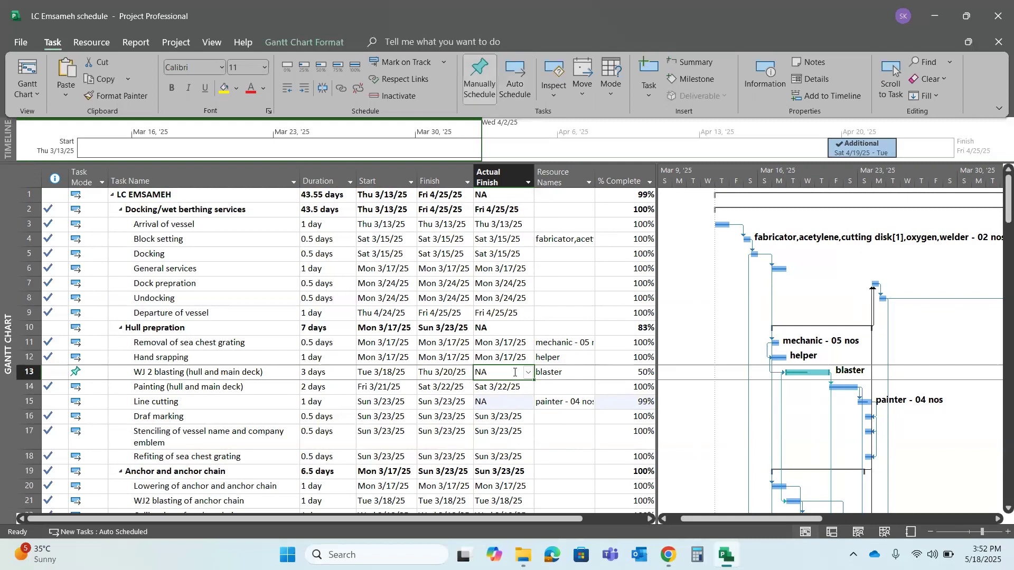
{"action": "type", "text": "23"}
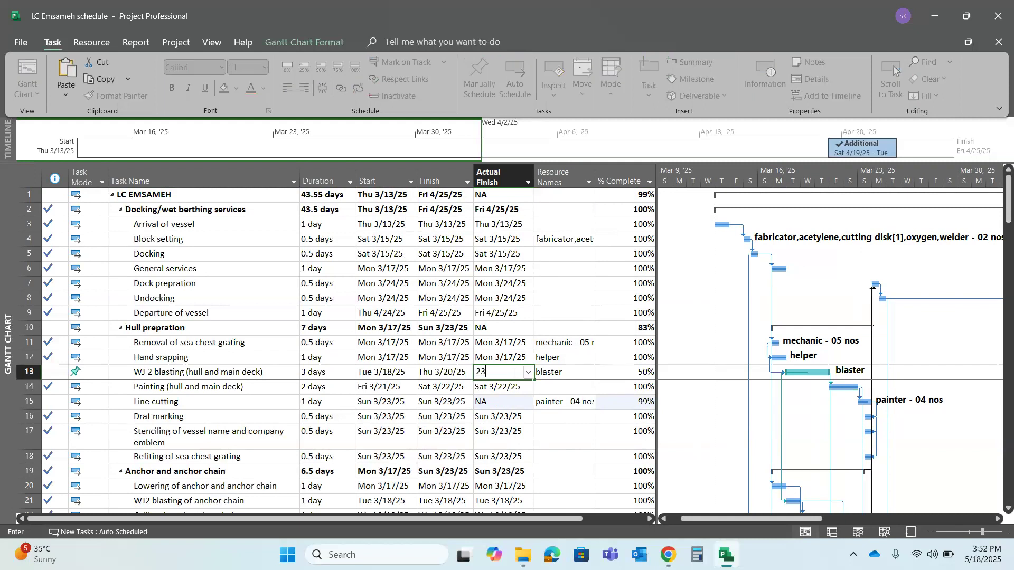
{"action": "type", "text": "/03/2025"}
{"action": "key", "text": "Return"}
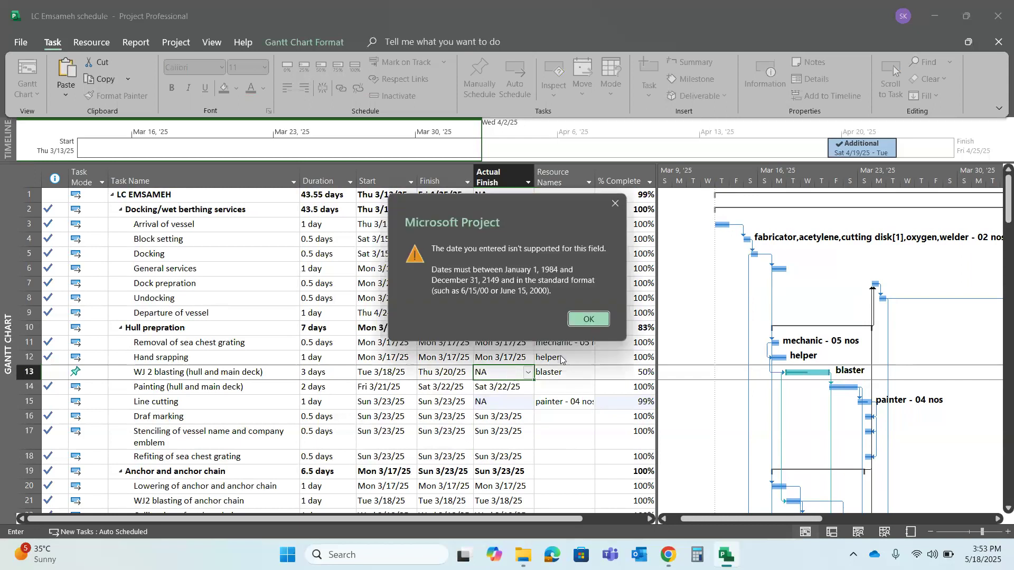
{"action": "left_click", "coordinate": [589, 320]}
{"action": "left_click", "coordinate": [528, 433]}
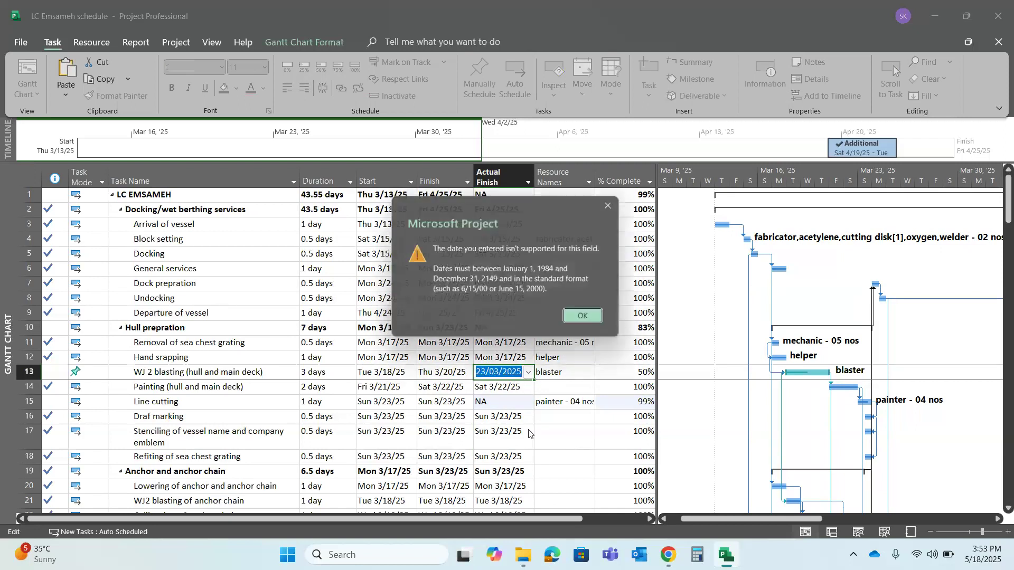
{"action": "left_click", "coordinate": [589, 319]}
{"action": "key", "text": "BackSpace"}
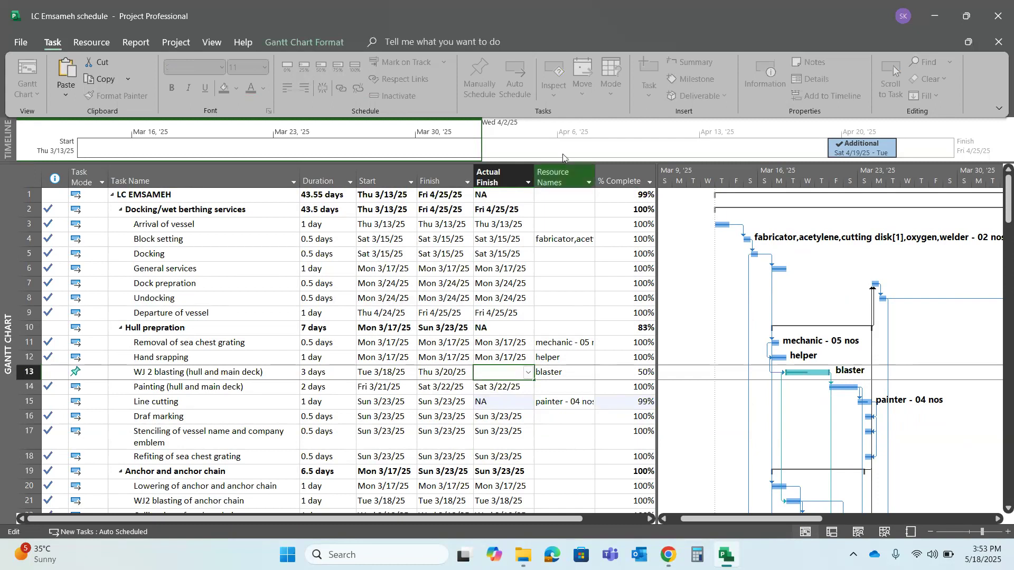
{"action": "left_click", "coordinate": [556, 172]}
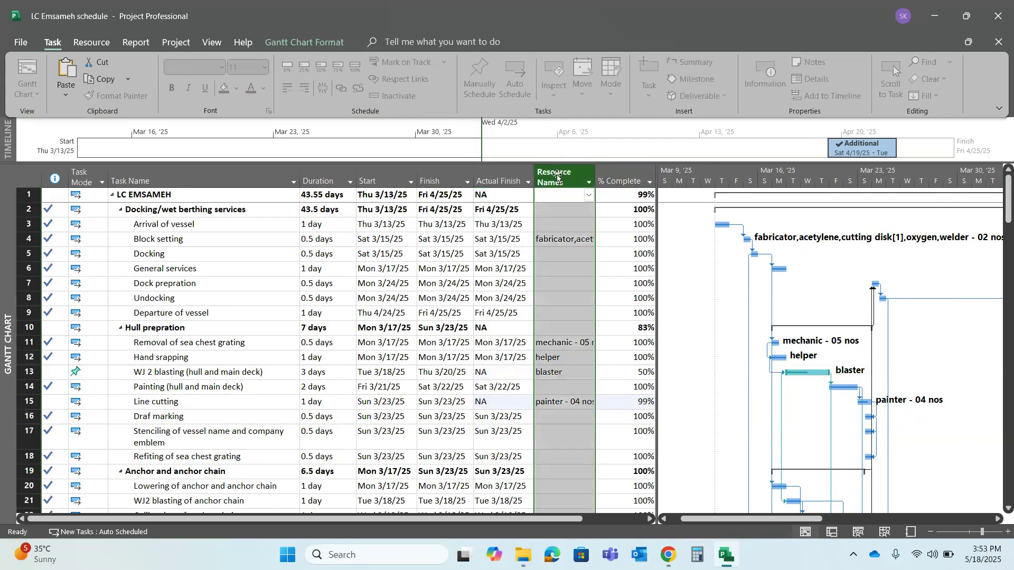
{"action": "right_click", "coordinate": [556, 172]}
{"action": "left_click", "coordinate": [617, 283]}
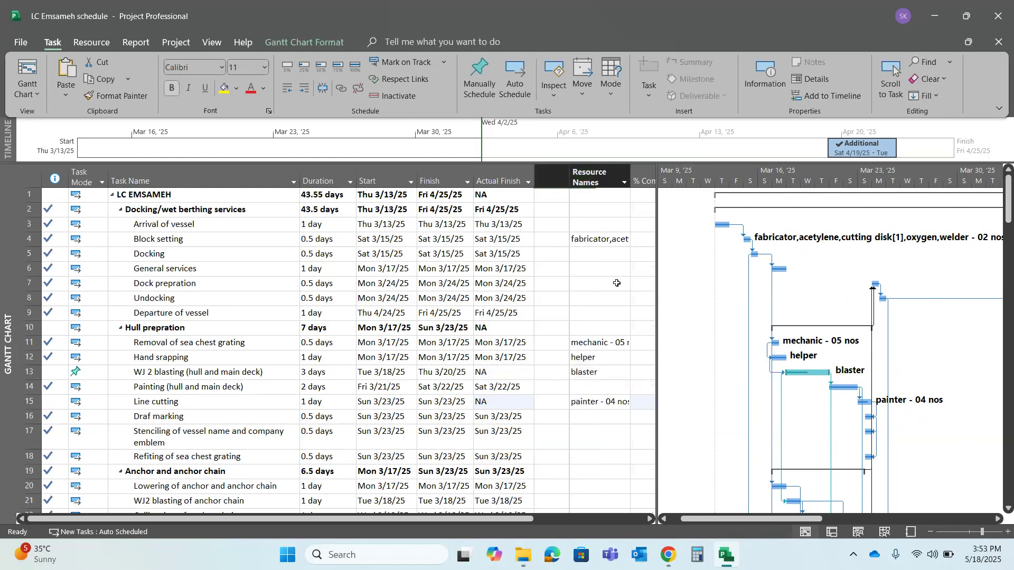
{"action": "type", "text": "fo"}
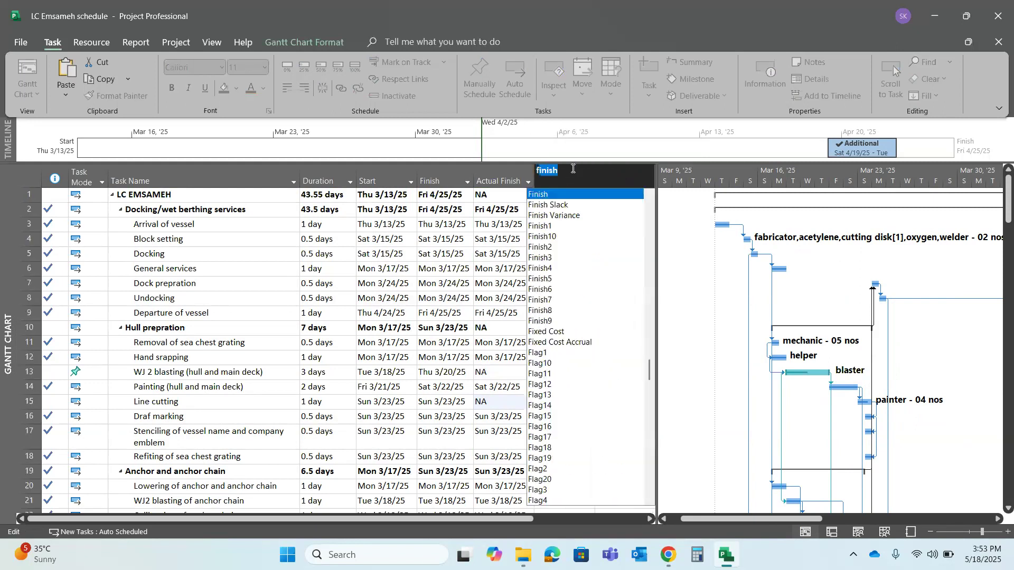
{"action": "key", "text": "BackSpace"}
{"action": "key", "text": "BackSpace"}
{"action": "type", "text": "fin"}
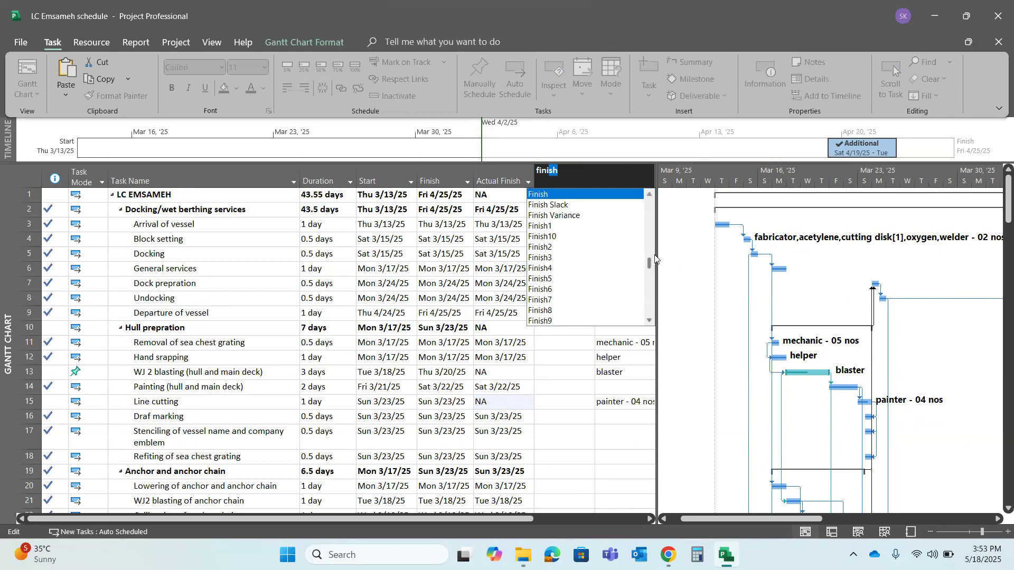
{"action": "key", "text": "BackSpace"}
{"action": "key", "text": "BackSpace"}
{"action": "key", "text": "BackSpace"}
{"action": "key", "text": "BackSpace"}
{"action": "left_click", "coordinate": [505, 363]}
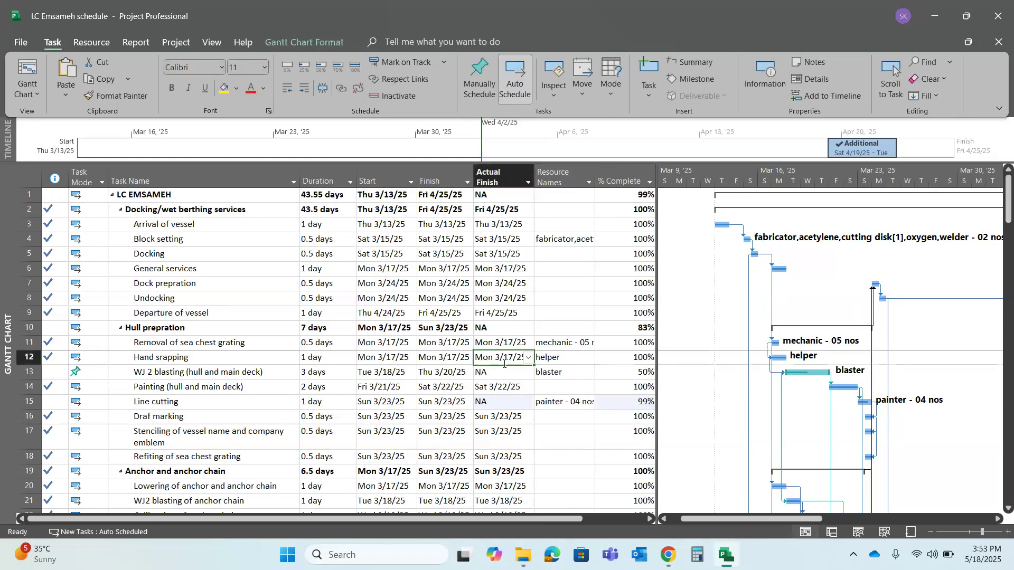
Give the progress bar of the WJ 2 blasting task in the Gantt chart a thicker middle shape
{"action": "left_click", "coordinate": [503, 383]}
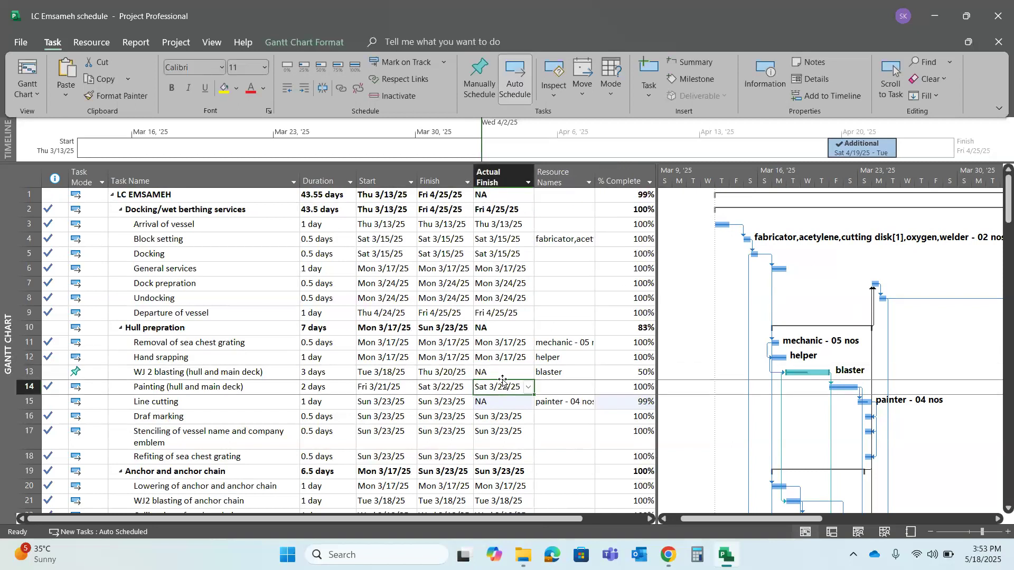
{"action": "left_click", "coordinate": [505, 369]}
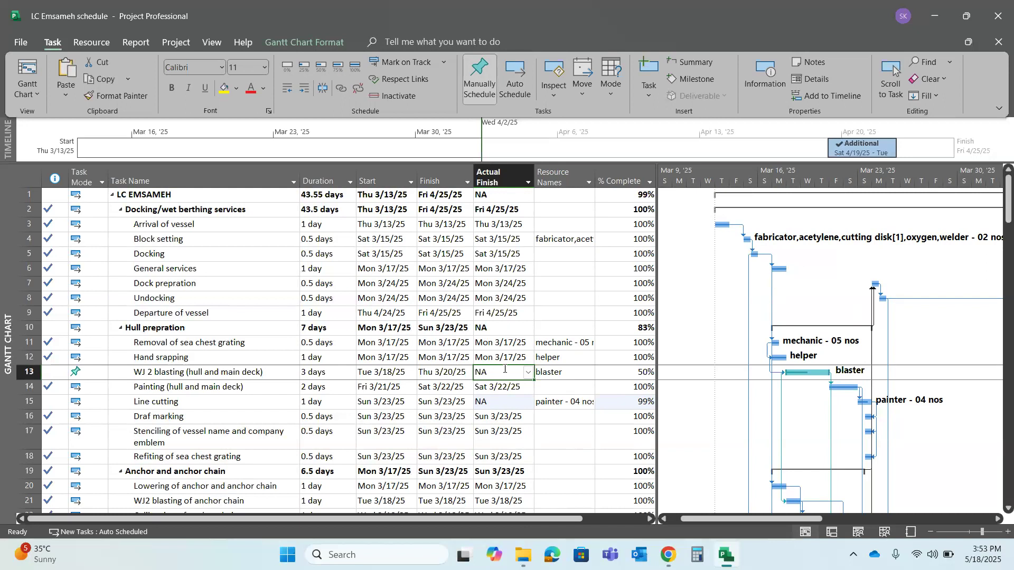
{"action": "double_click", "coordinate": [801, 372]}
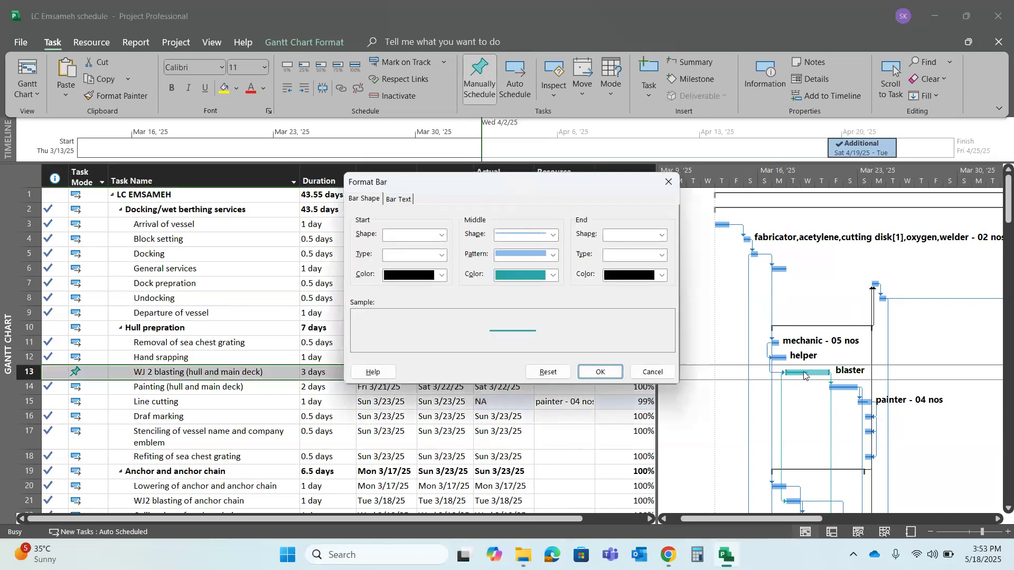
{"action": "left_click", "coordinate": [554, 236]}
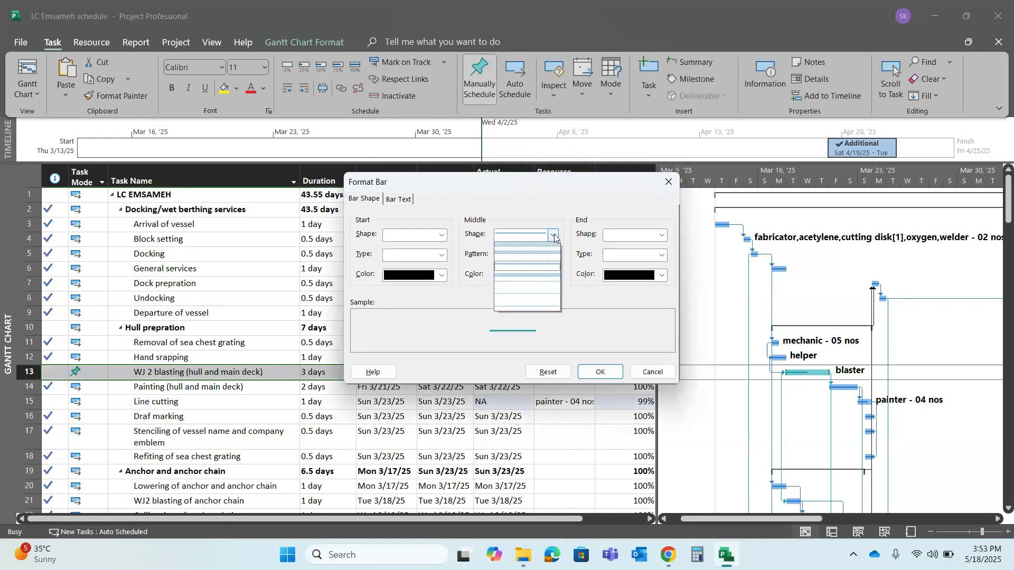
{"action": "left_click", "coordinate": [532, 257]}
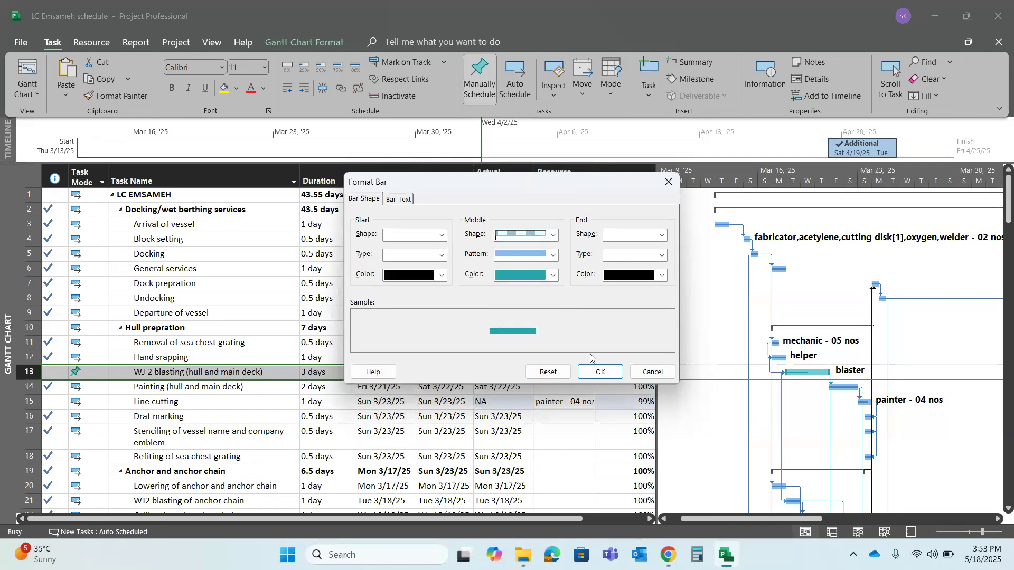
{"action": "left_click", "coordinate": [601, 373]}
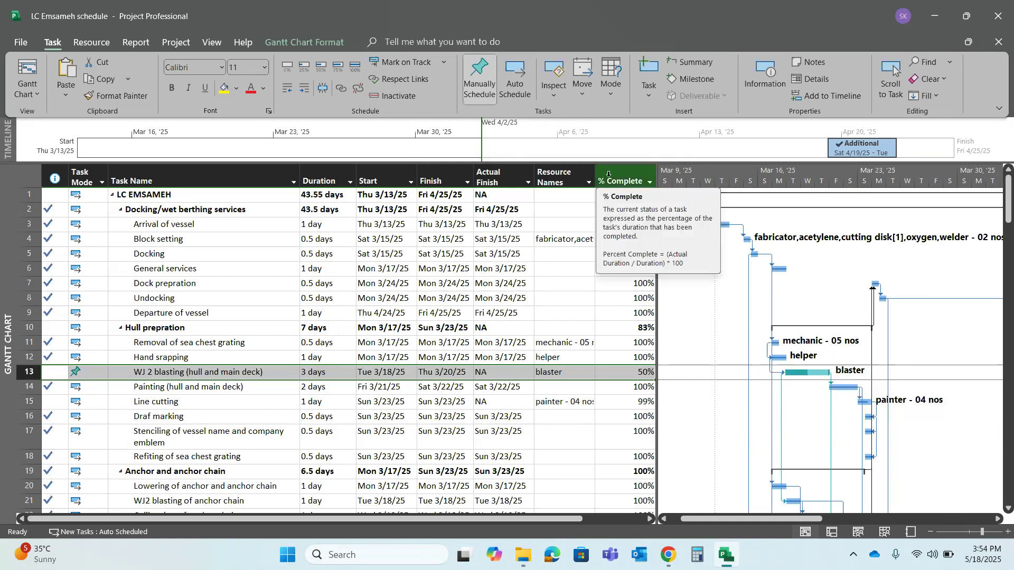
Review the general details, predecessors, resources and advanced settings of the WJ 2 blasting (hull and main deck) task
{"action": "left_click", "coordinate": [227, 376]}
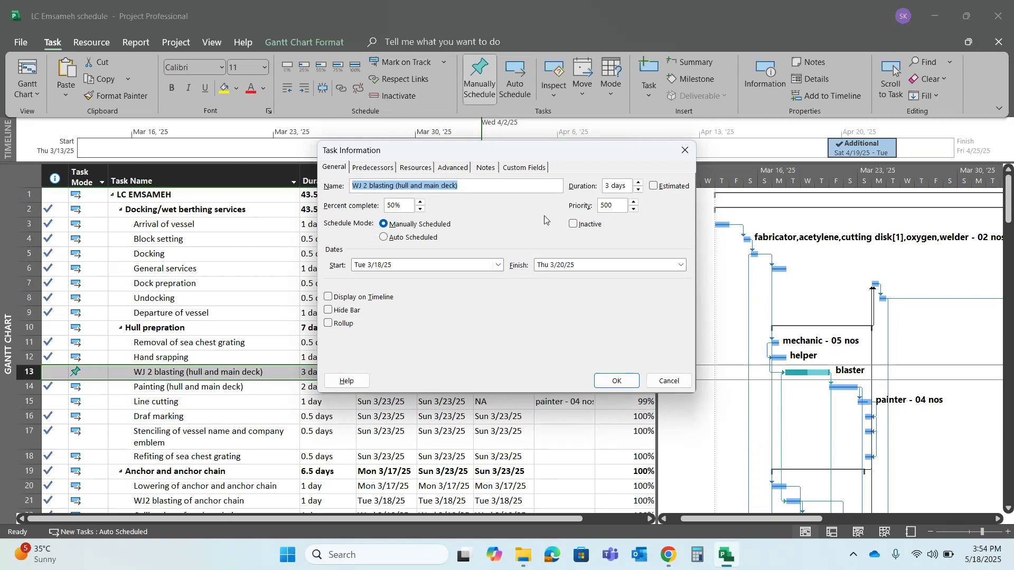
{"action": "left_click", "coordinate": [376, 167]}
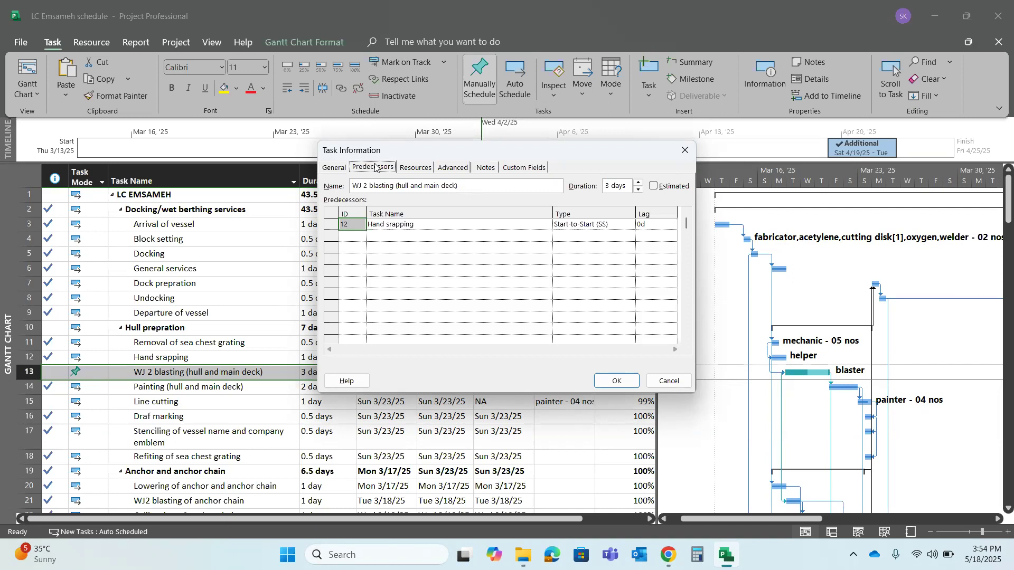
{"action": "left_click", "coordinate": [416, 168]}
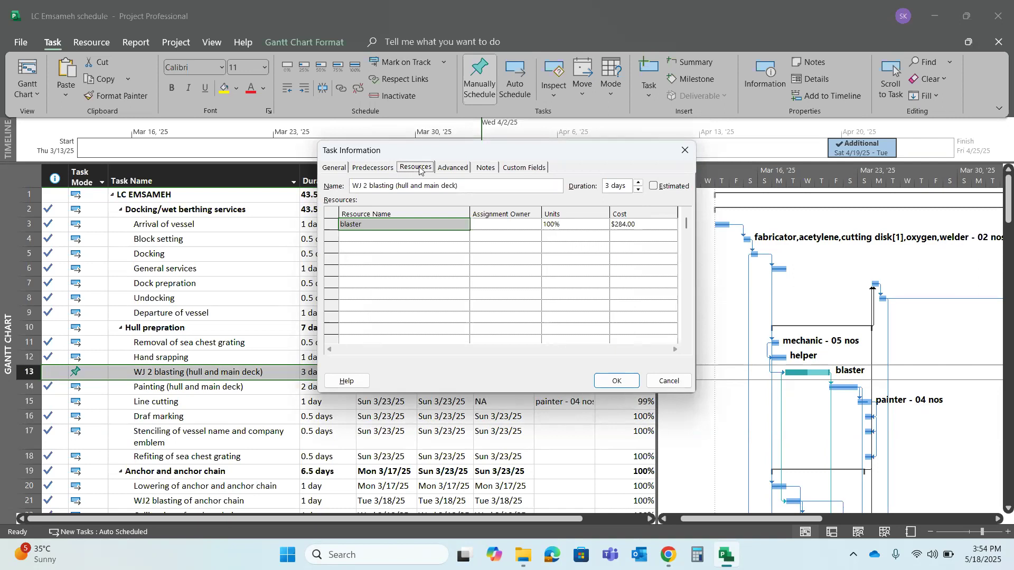
{"action": "left_click", "coordinate": [455, 168]}
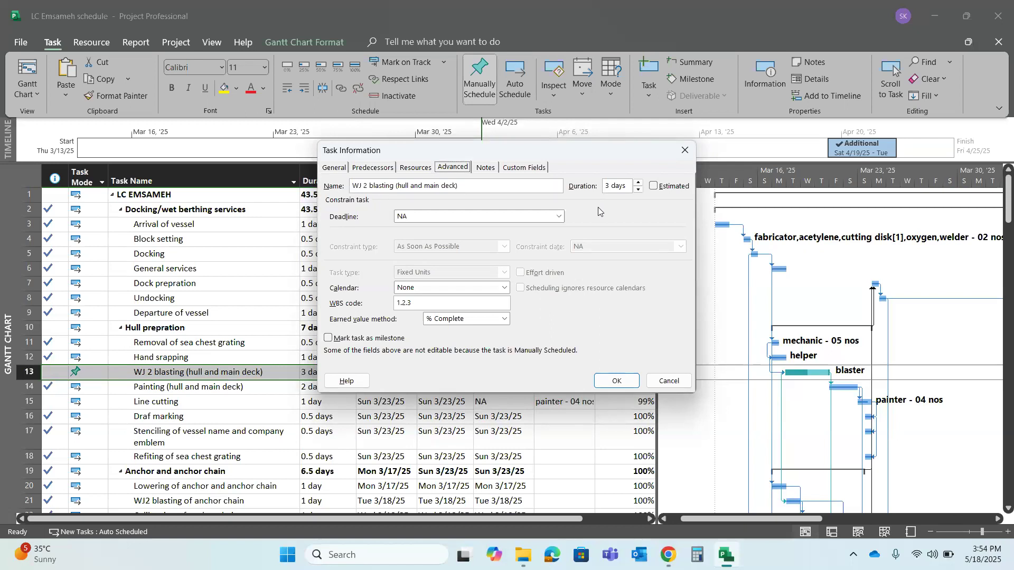
Set the duration of the WJ 2 blasting (hull and main deck) task to 5 days
{"action": "left_click", "coordinate": [608, 185]}
{"action": "left_click", "coordinate": [638, 181]}
{"action": "left_click", "coordinate": [638, 182]}
{"action": "left_click", "coordinate": [615, 380]}
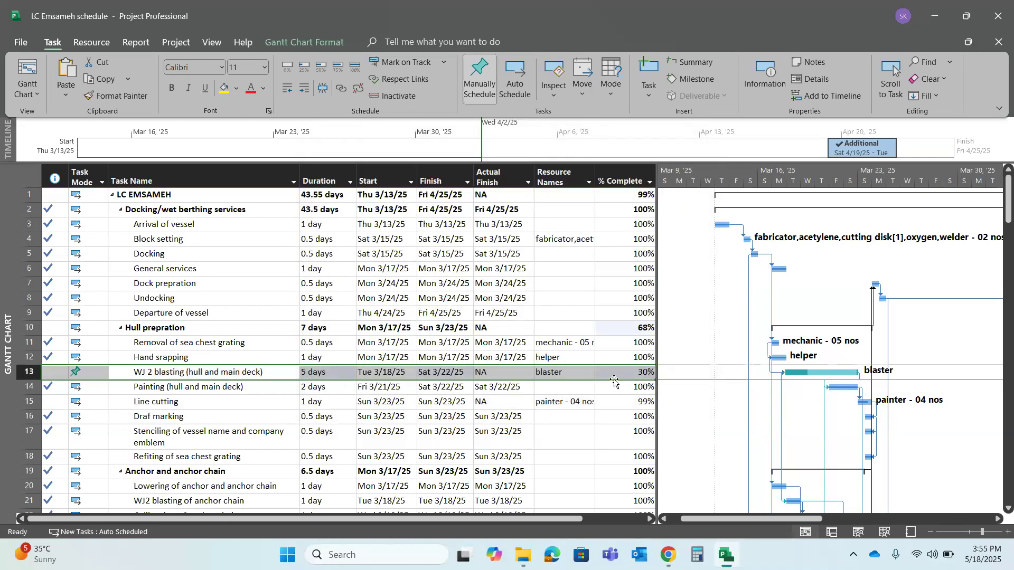
Check the actual finish dates of Line cutting and WJ 2 blasting and the scheduled finish of WJ 2 blasting
{"action": "left_click", "coordinate": [518, 402]}
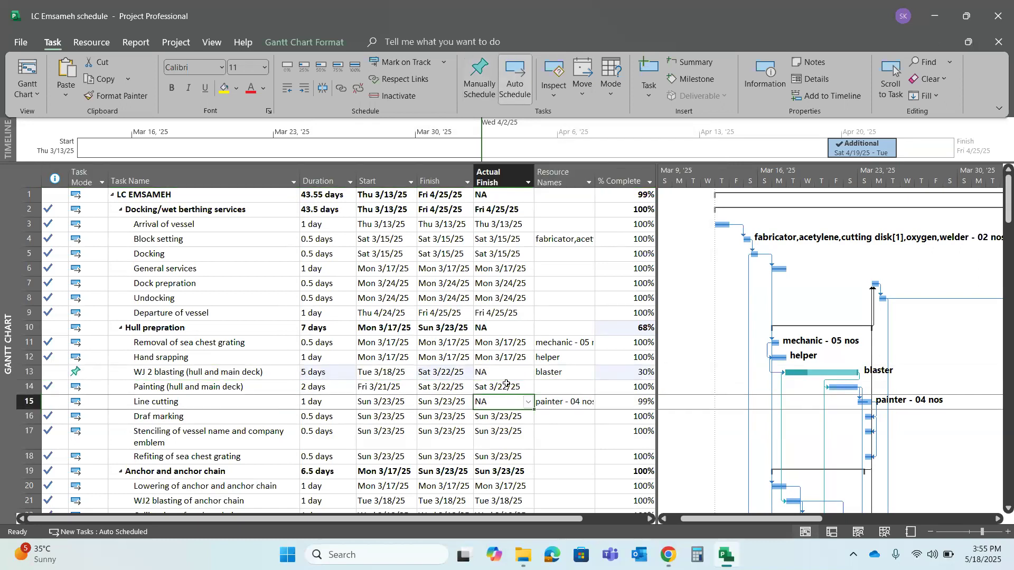
{"action": "left_click", "coordinate": [499, 369]}
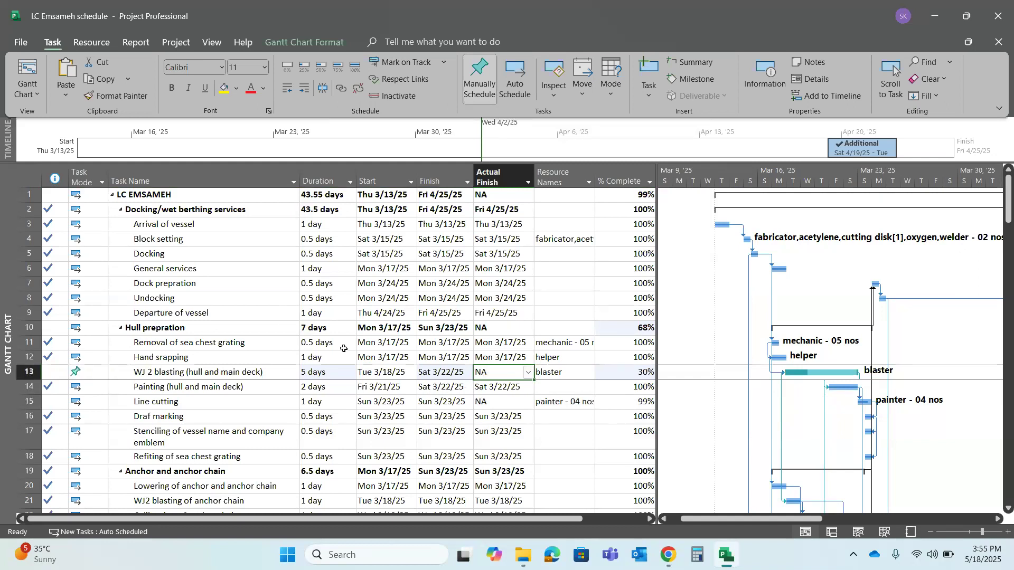
{"action": "left_click", "coordinate": [454, 378]}
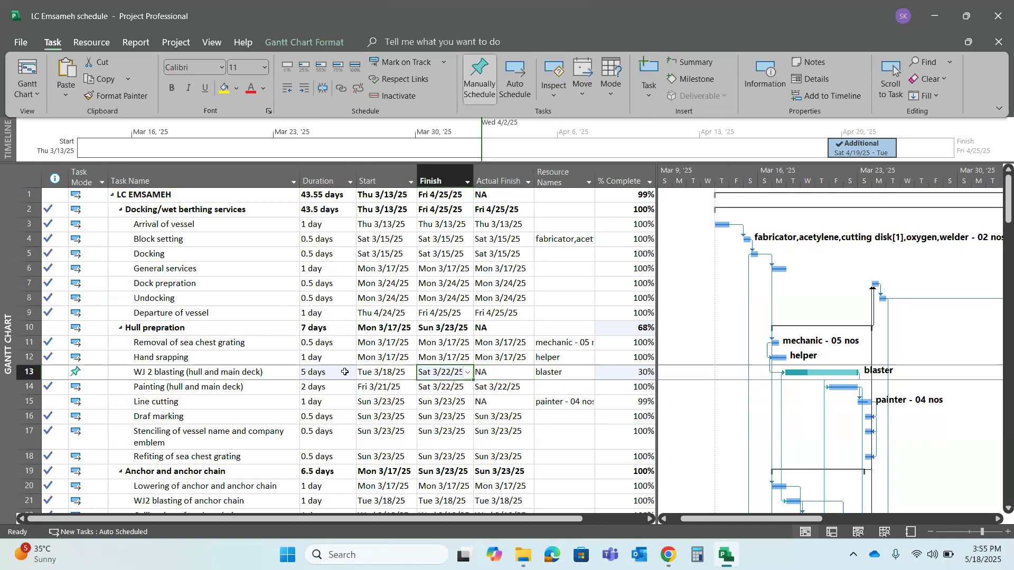
{"action": "left_click", "coordinate": [264, 378]}
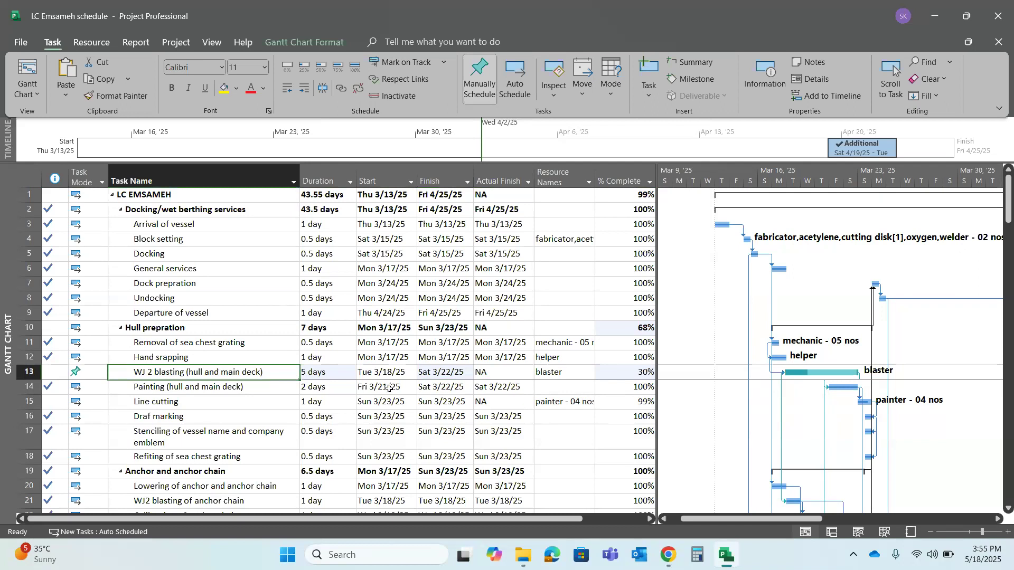
Check the start, finish, assigned resource and available scheduling modes of the WJ 2 blasting (hull and main deck) task
{"action": "left_click", "coordinate": [449, 367]}
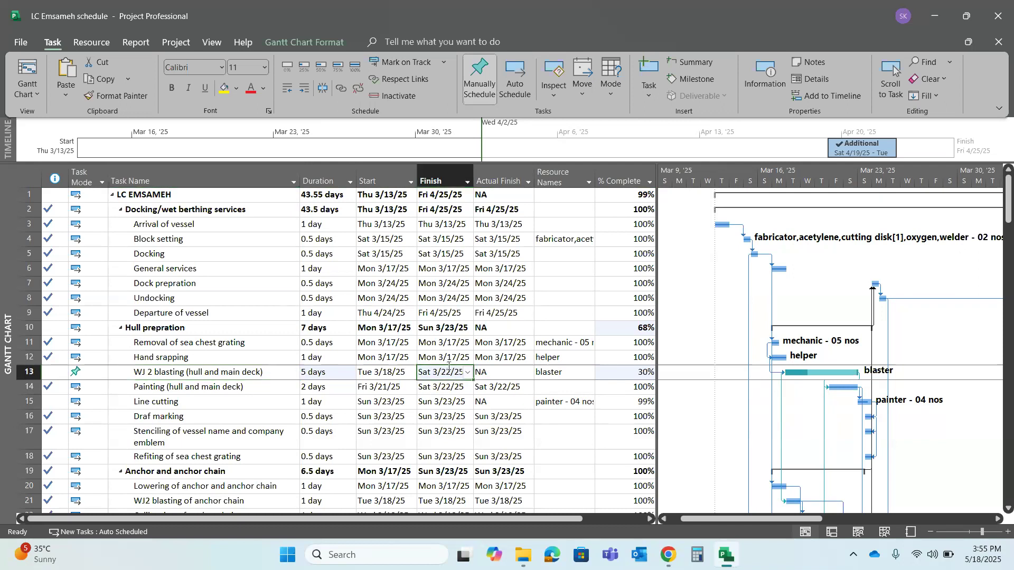
{"action": "left_click", "coordinate": [400, 371]}
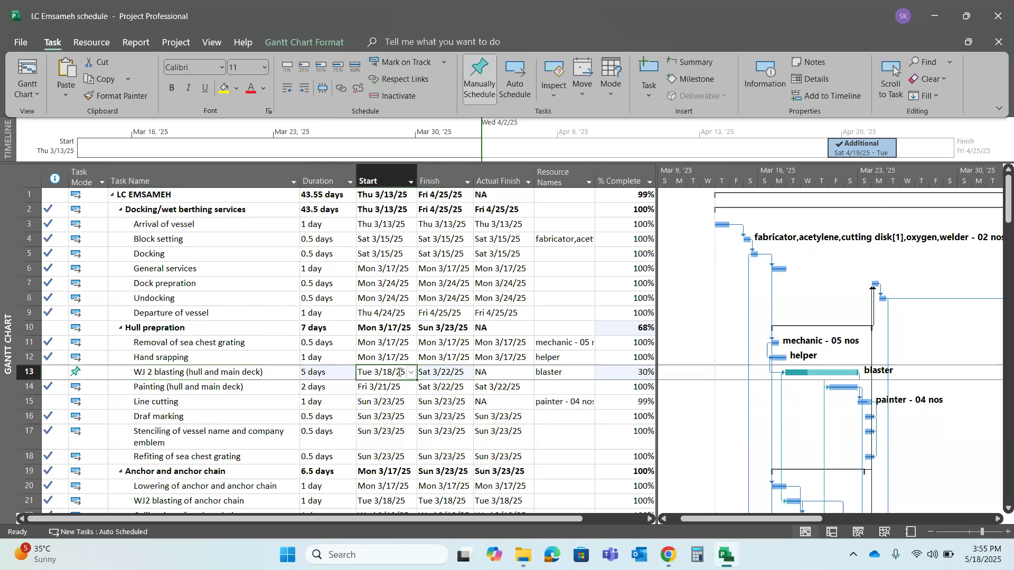
{"action": "left_click", "coordinate": [435, 371]}
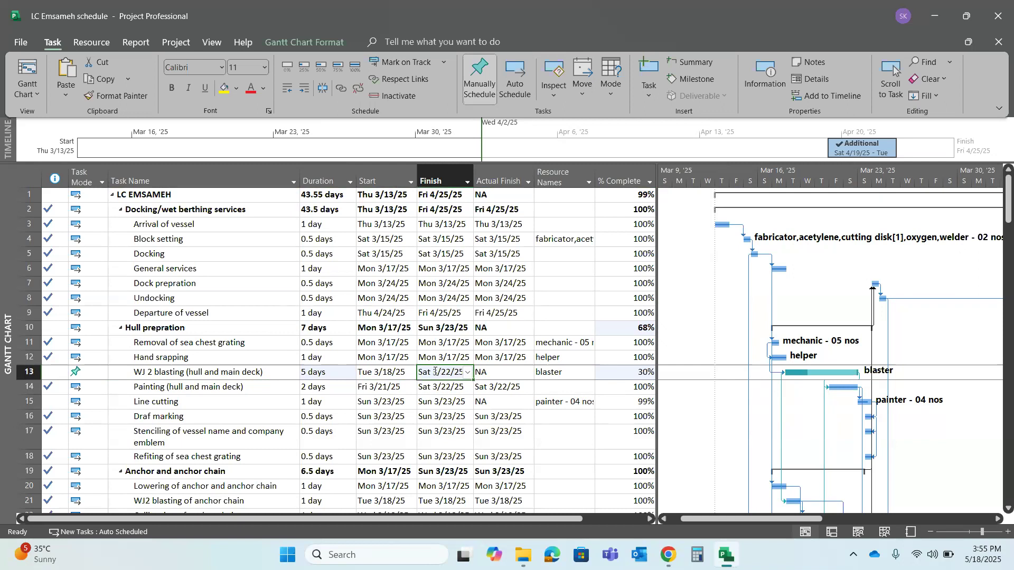
{"action": "left_click", "coordinate": [563, 373]}
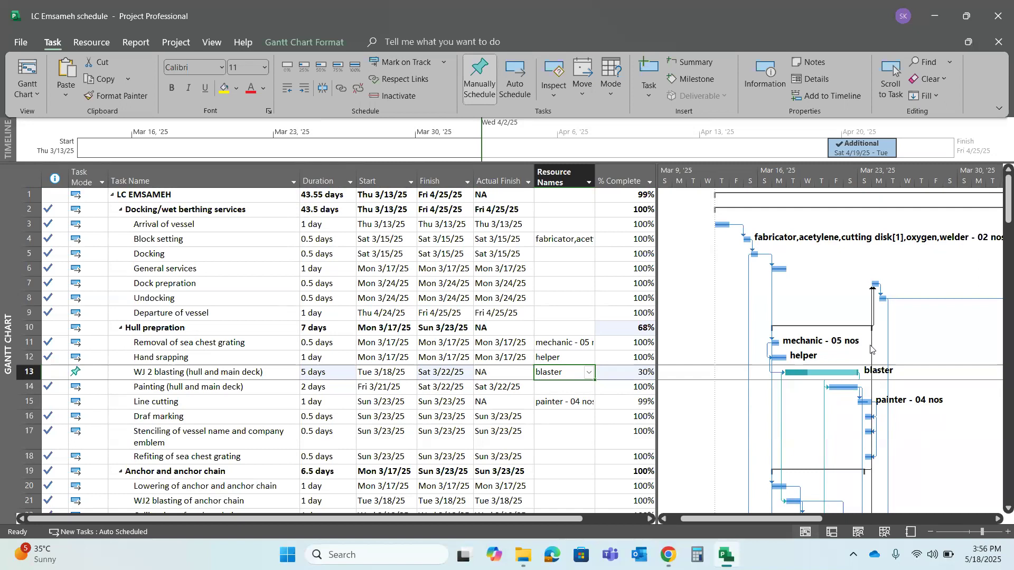
{"action": "left_click", "coordinate": [80, 367]}
{"action": "left_click", "coordinate": [105, 373]}
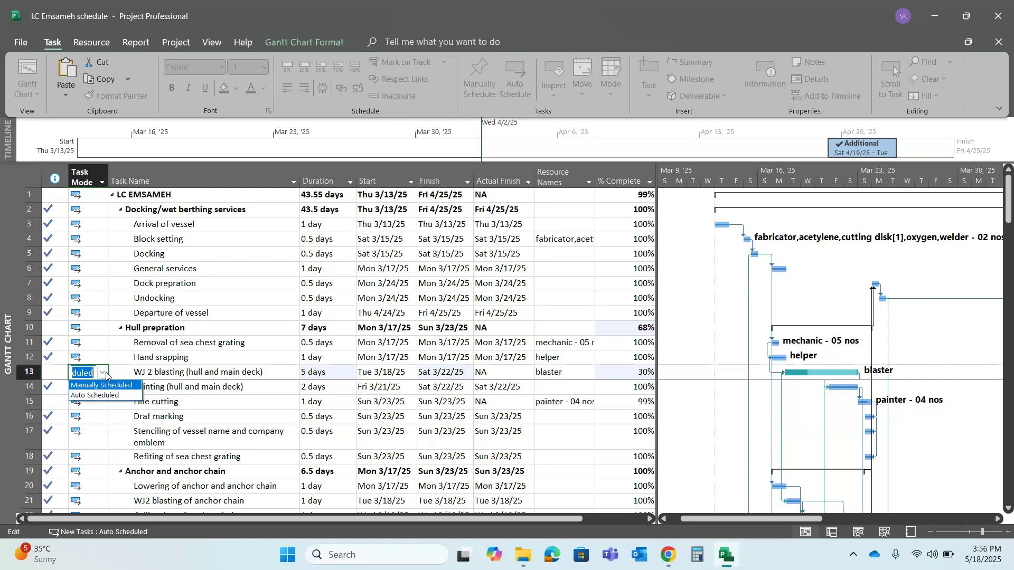
{"action": "left_click", "coordinate": [183, 363]}
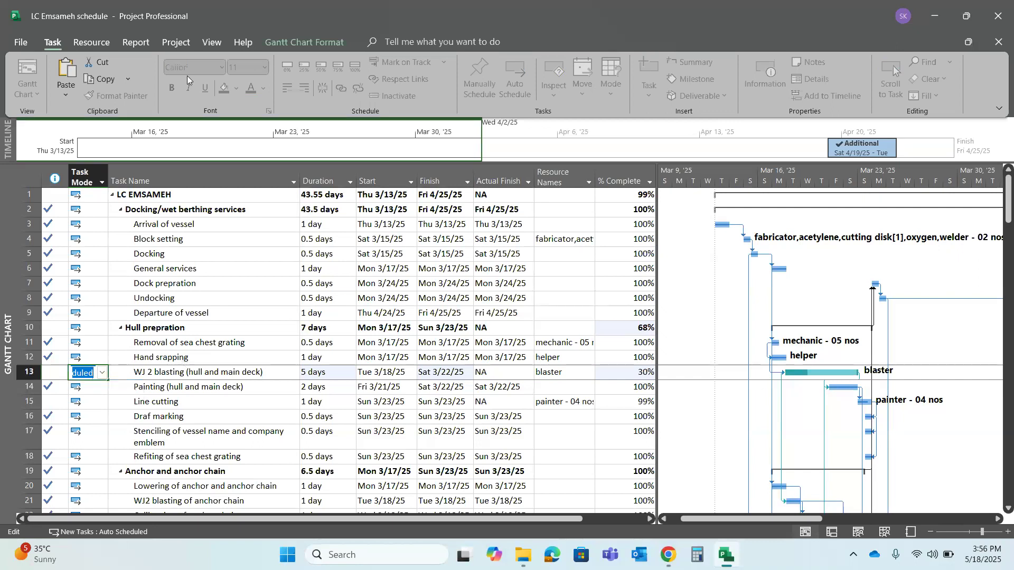
Inspect the project's status date setting and close it without making a change
{"action": "left_click", "coordinate": [179, 41]}
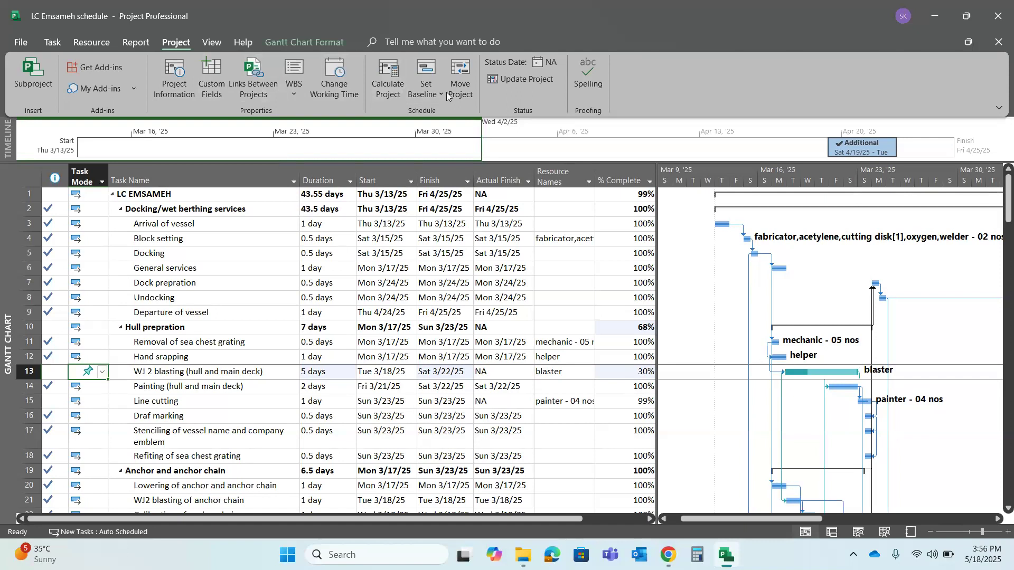
{"action": "left_click", "coordinate": [543, 62]}
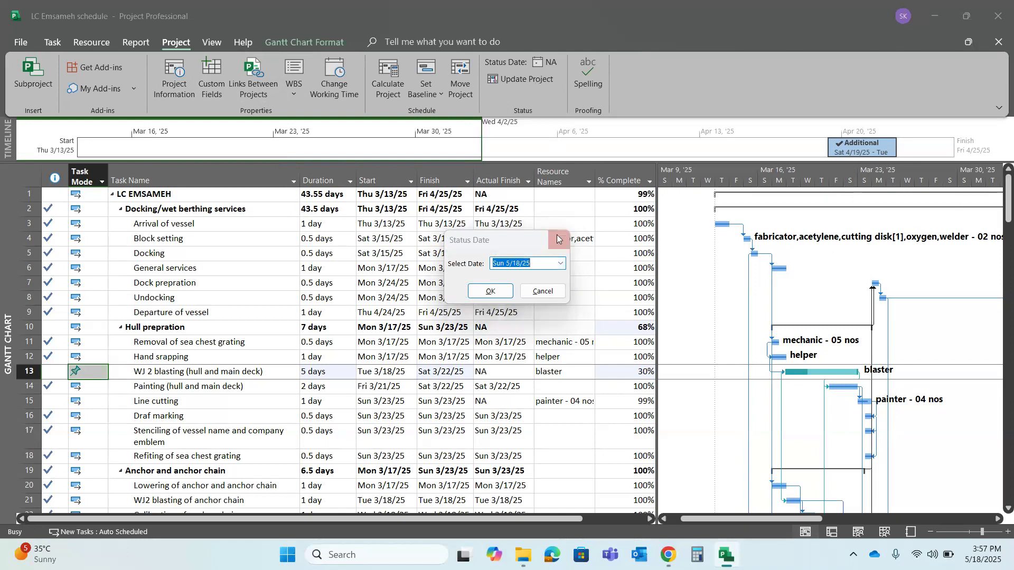
{"action": "left_click", "coordinate": [559, 239]}
Update work as complete through Thu 3/20/2025 for the entire project, using the 0% or 100% complete only option
{"action": "left_click", "coordinate": [518, 78]}
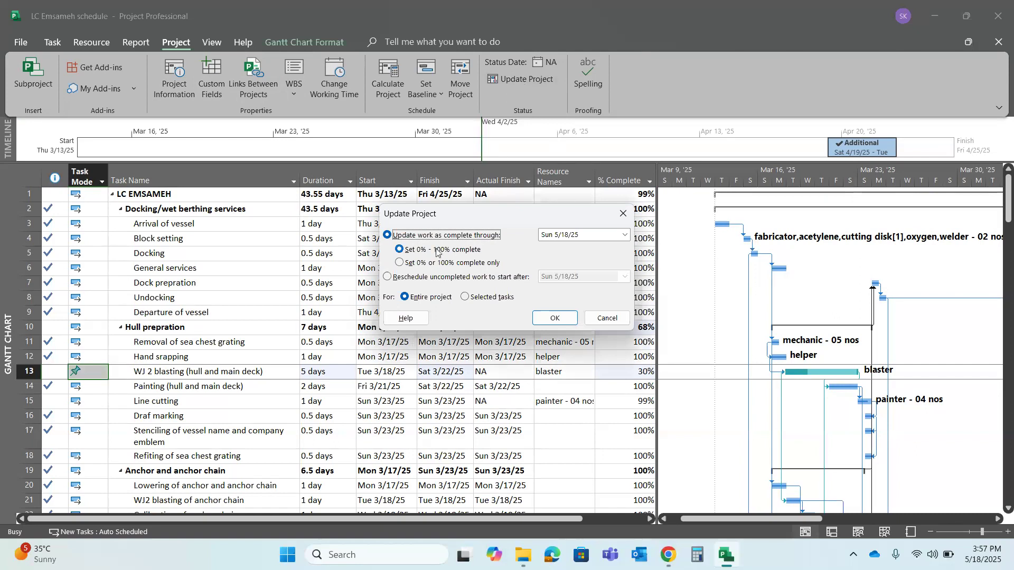
{"action": "left_click", "coordinate": [400, 265]}
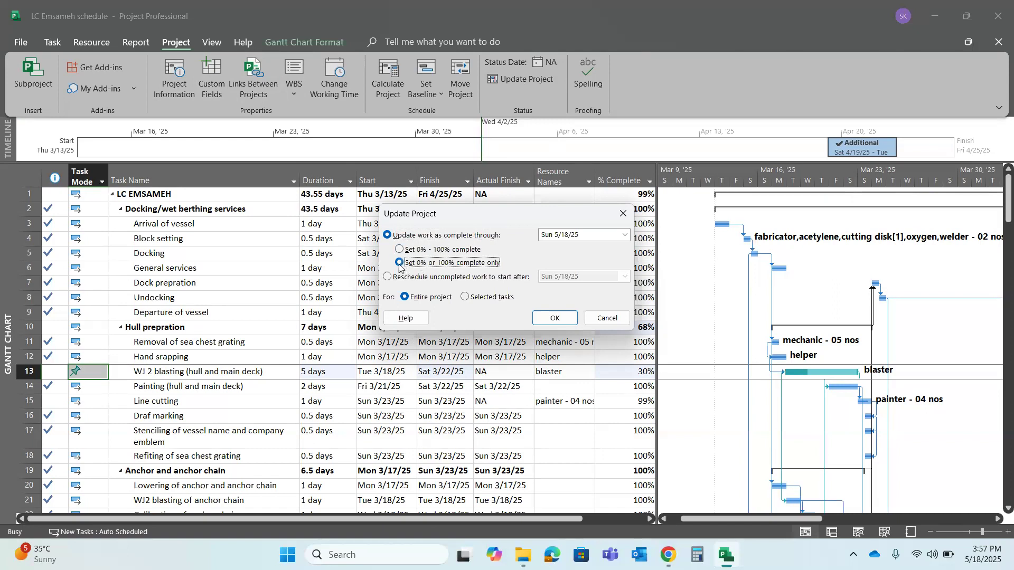
{"action": "left_click", "coordinate": [625, 237]}
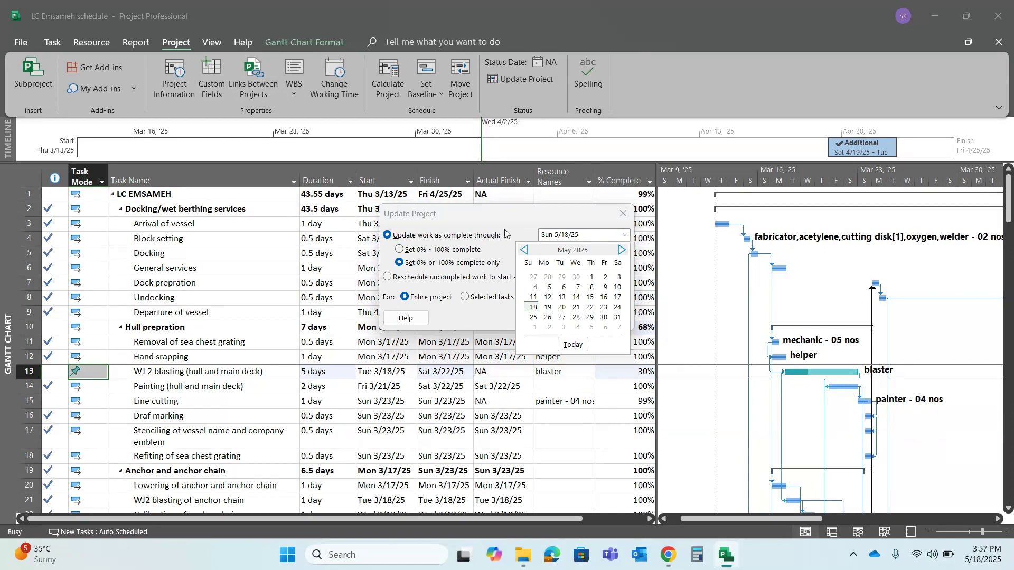
{"action": "left_click", "coordinate": [522, 251]}
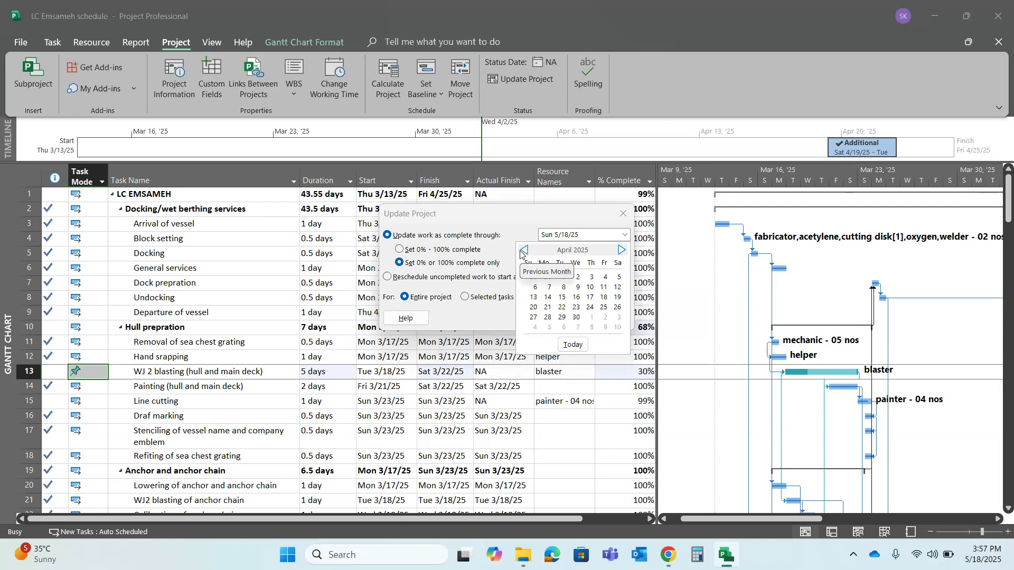
{"action": "left_click", "coordinate": [523, 251]}
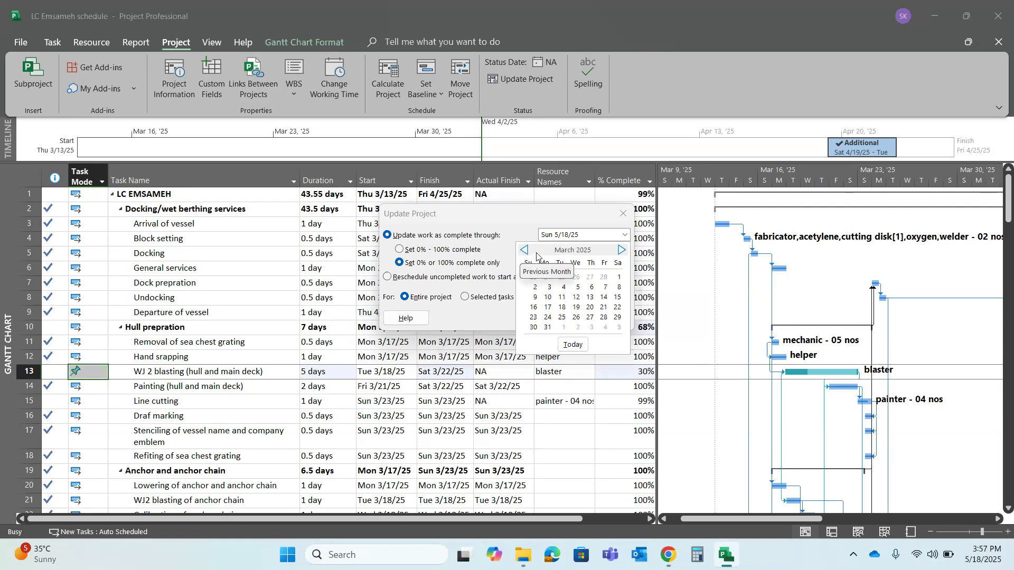
{"action": "left_click", "coordinate": [590, 308]}
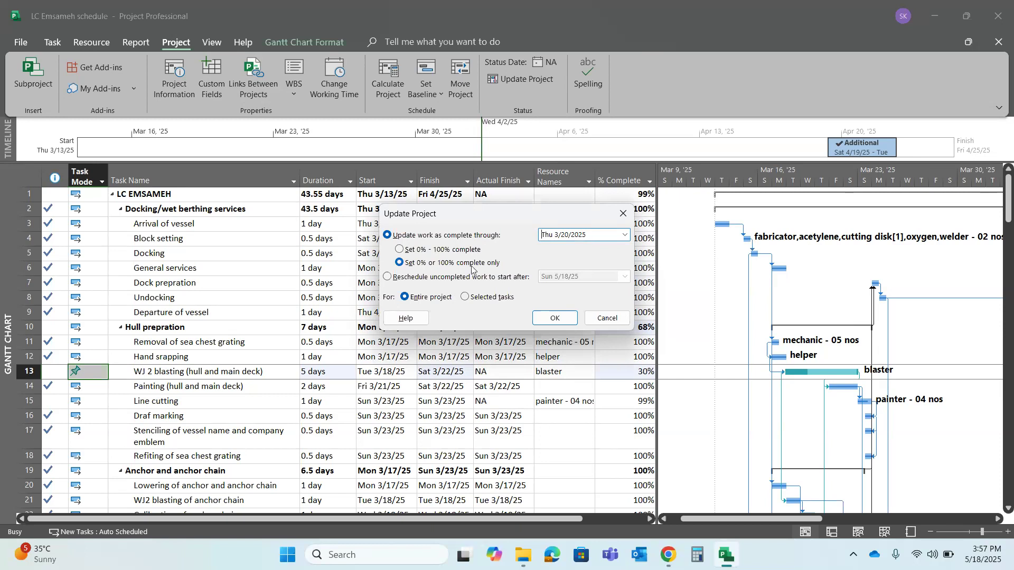
{"action": "left_click", "coordinate": [400, 250]}
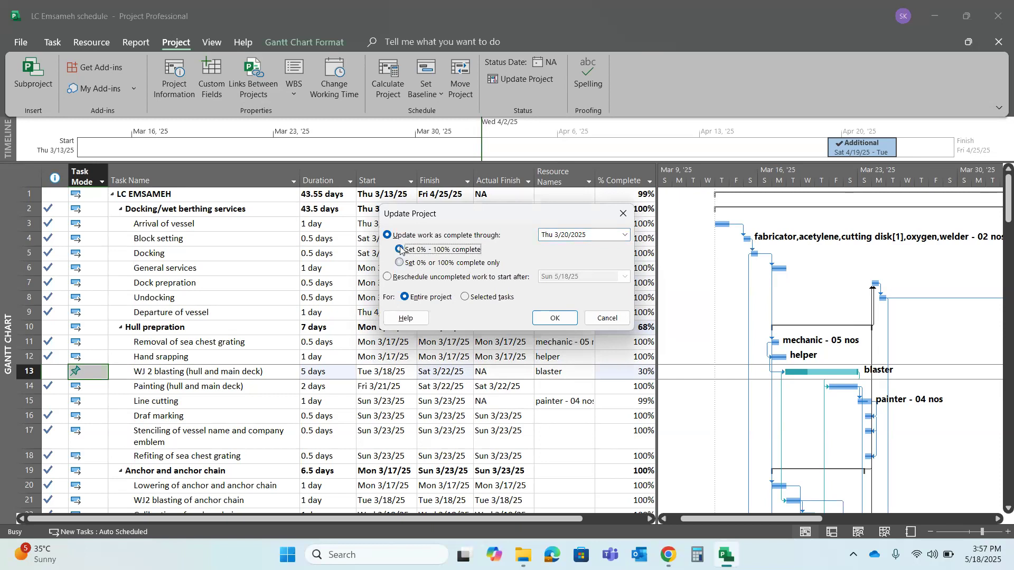
{"action": "left_click", "coordinate": [399, 263]}
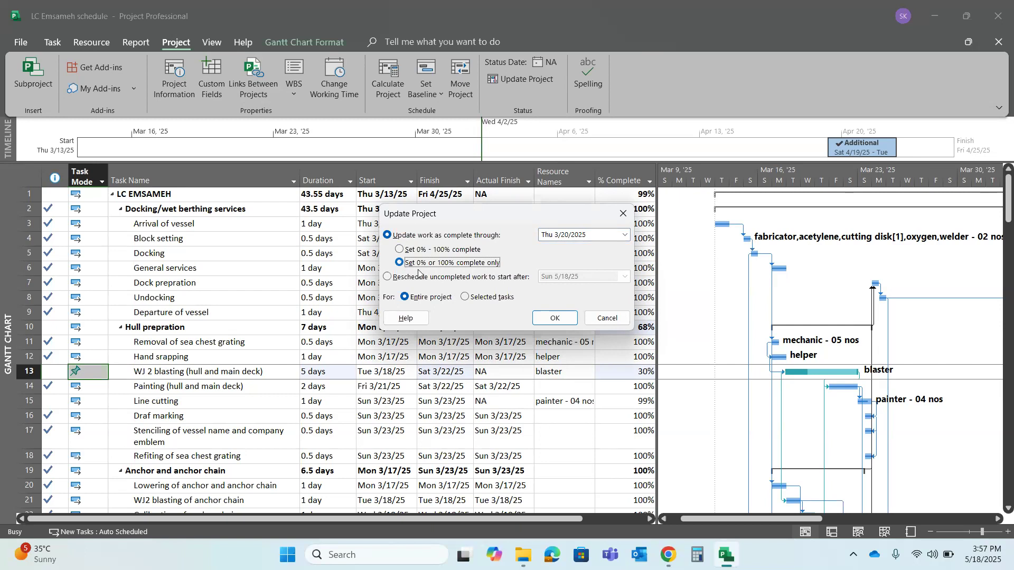
{"action": "left_click", "coordinate": [554, 320]}
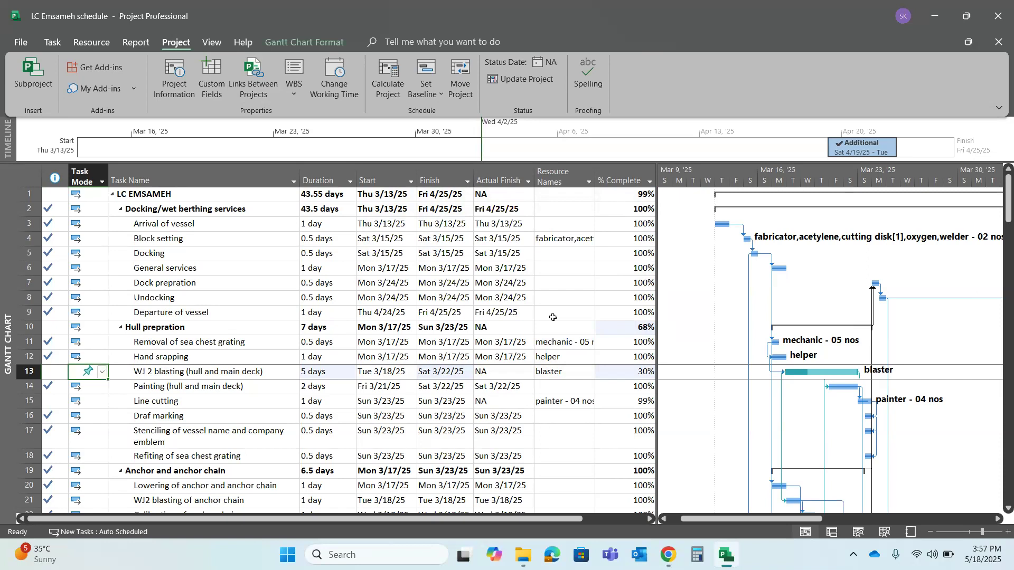
Set the percent complete of the WJ 2 blasting (hull and main deck) task to 50%
{"action": "left_click", "coordinate": [651, 374]}
{"action": "left_click", "coordinate": [562, 372]}
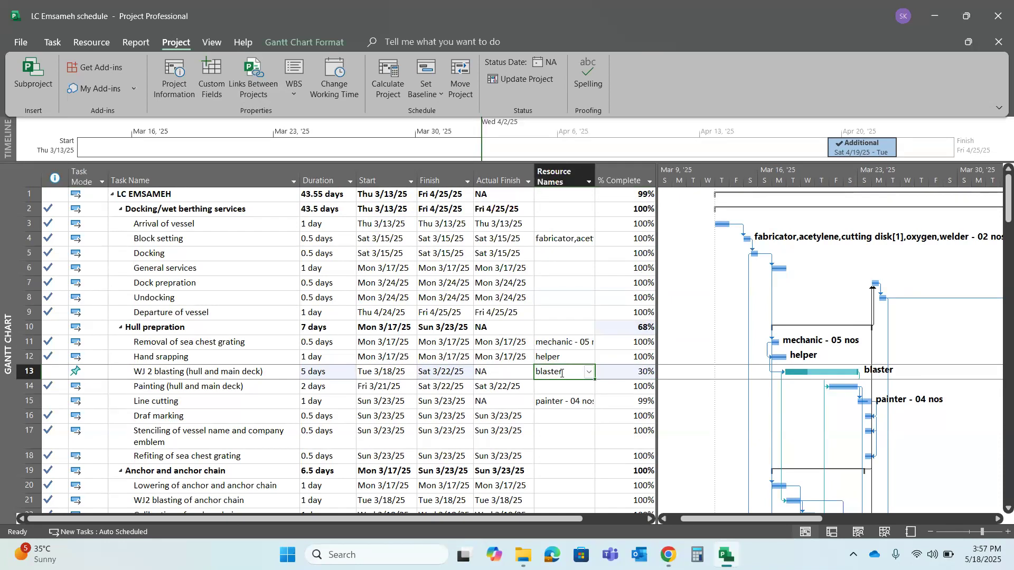
{"action": "left_click", "coordinate": [643, 375]}
{"action": "type", "text": "500"}
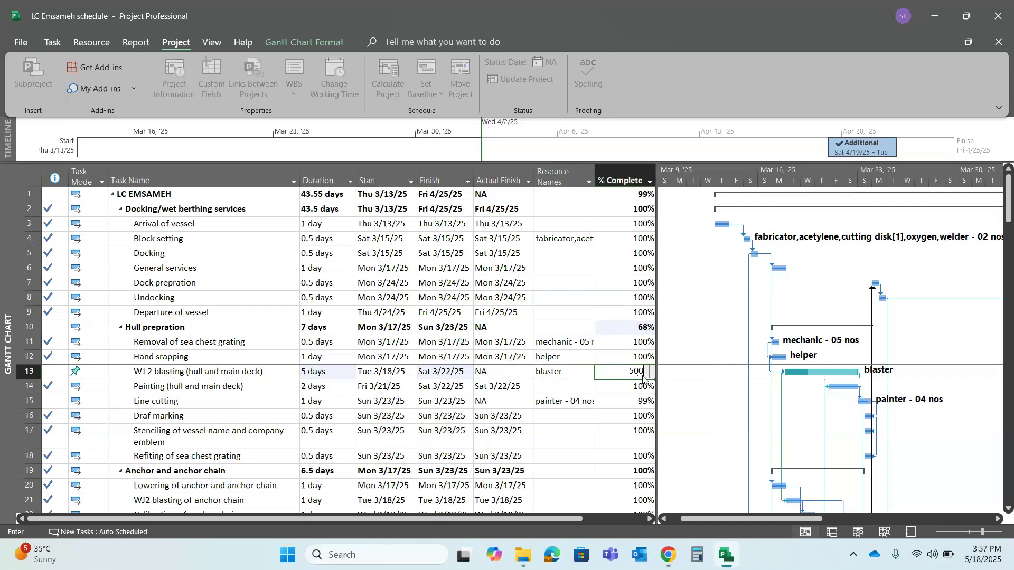
{"action": "key", "text": "BackSpace"}
{"action": "key", "text": "Return"}
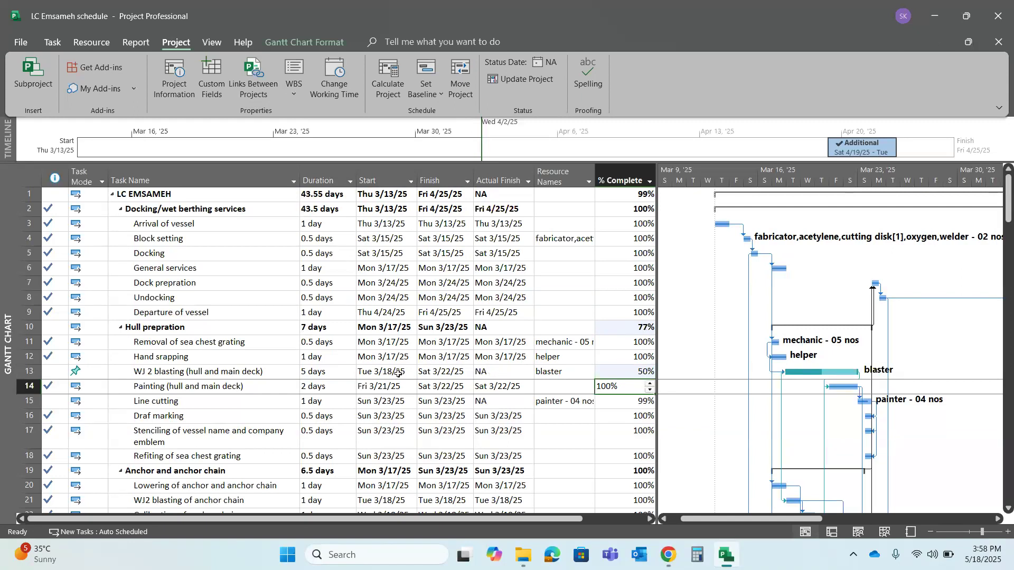
Check the scheduled finish date and assigned resource of the WJ 2 blasting task
{"action": "left_click", "coordinate": [453, 376]}
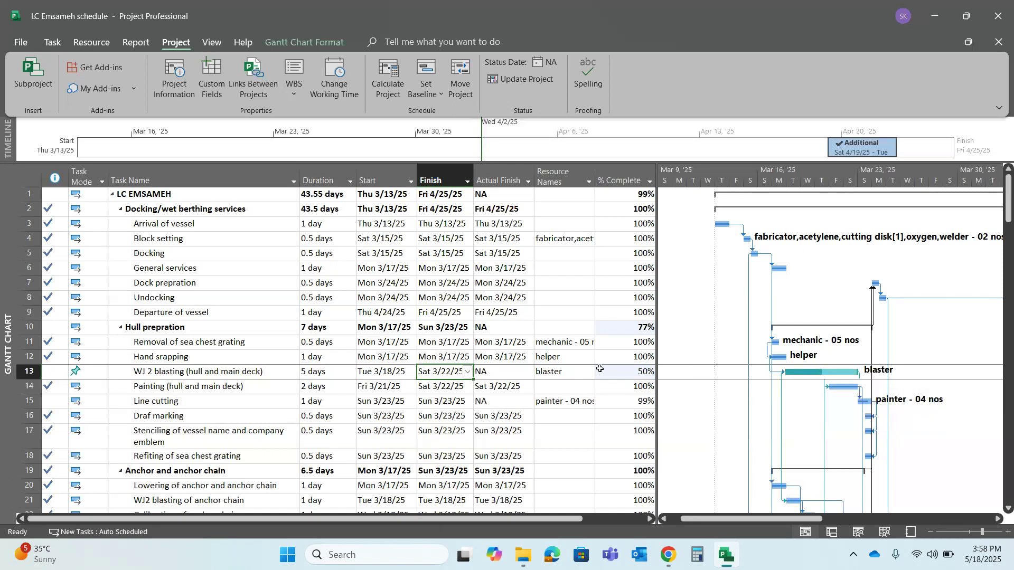
{"action": "left_click", "coordinate": [568, 372]}
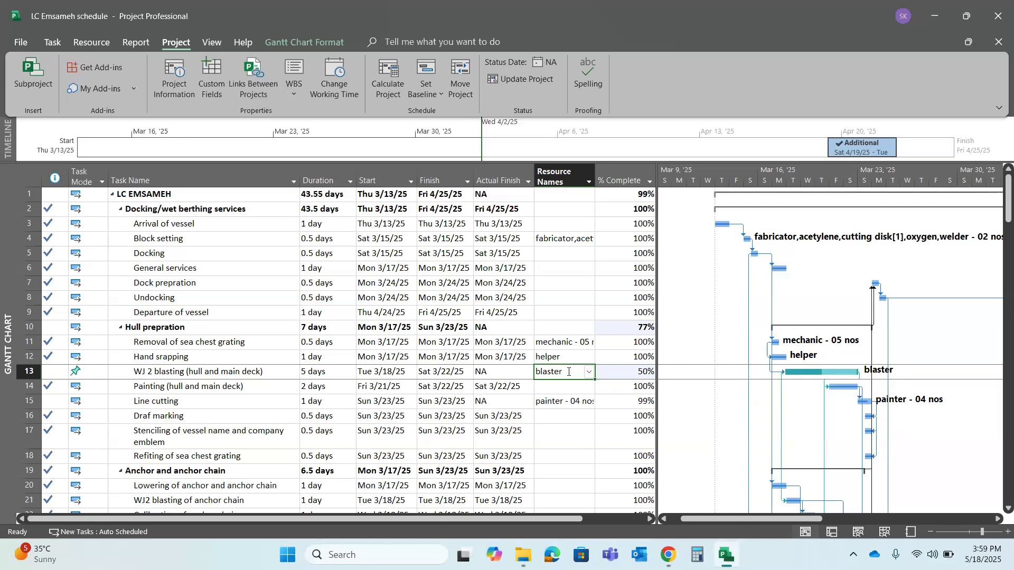
{"action": "left_click", "coordinate": [451, 372]}
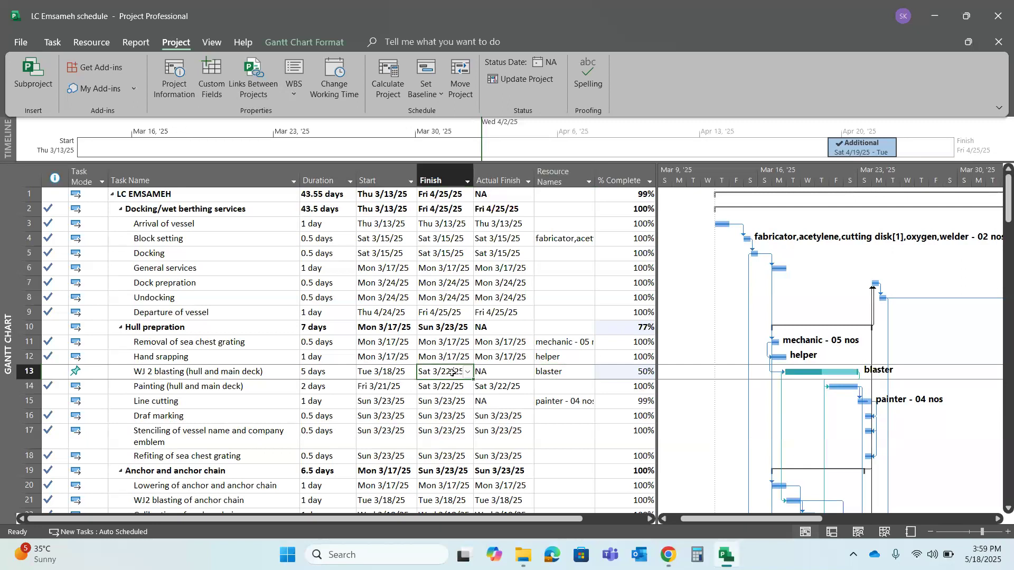
Set the maximum units of the blaster resource to 1,000% in the Resource Sheet
{"action": "left_click", "coordinate": [884, 538]}
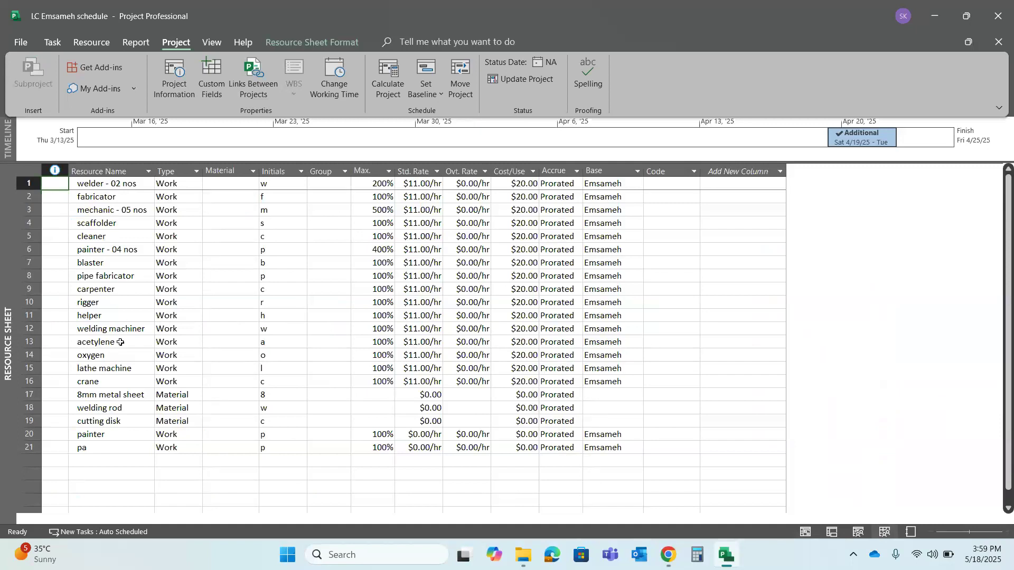
{"action": "left_click", "coordinate": [116, 263]}
{"action": "left_click", "coordinate": [372, 264]}
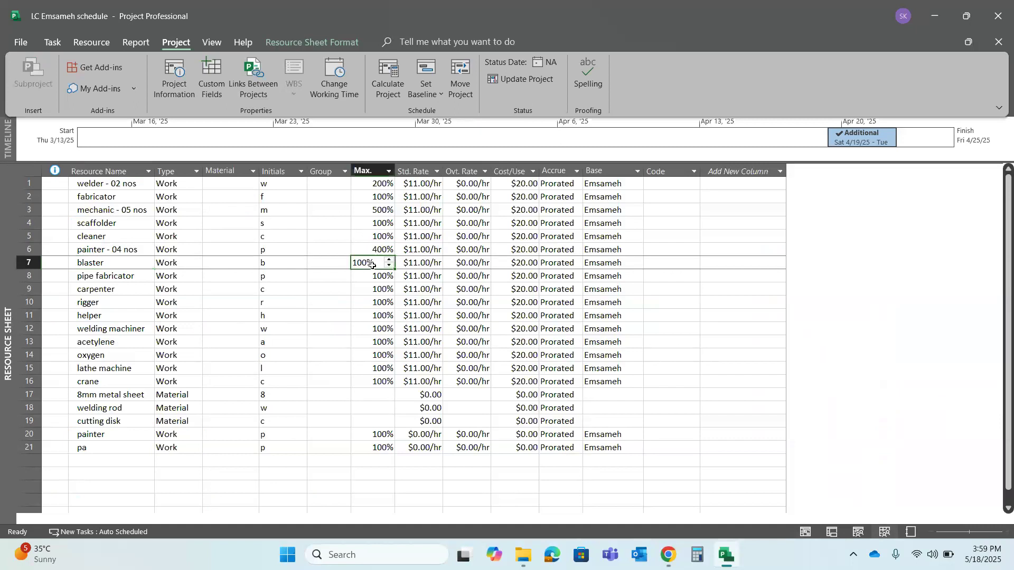
{"action": "type", "text": "1000"}
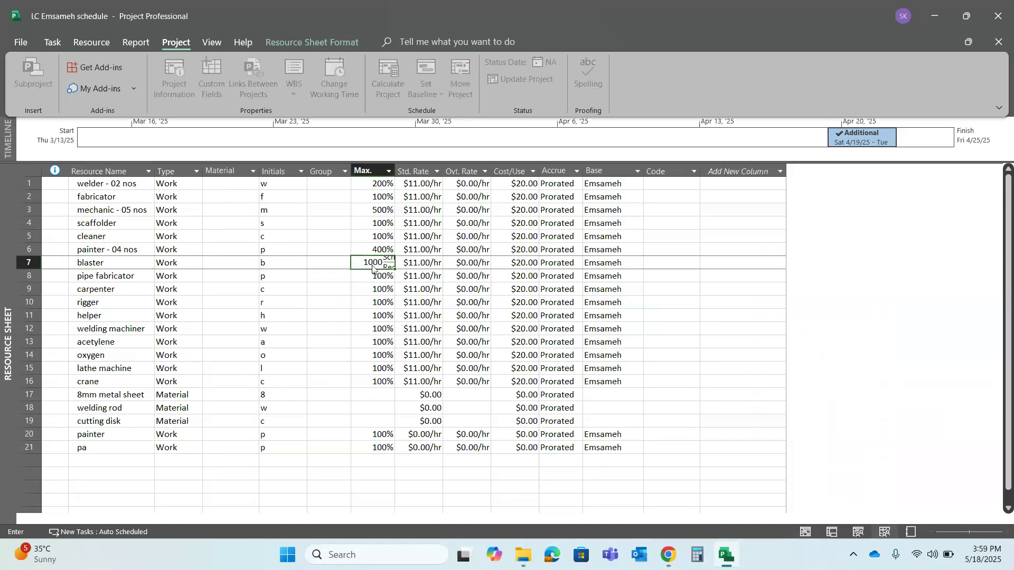
{"action": "key", "text": "Return"}
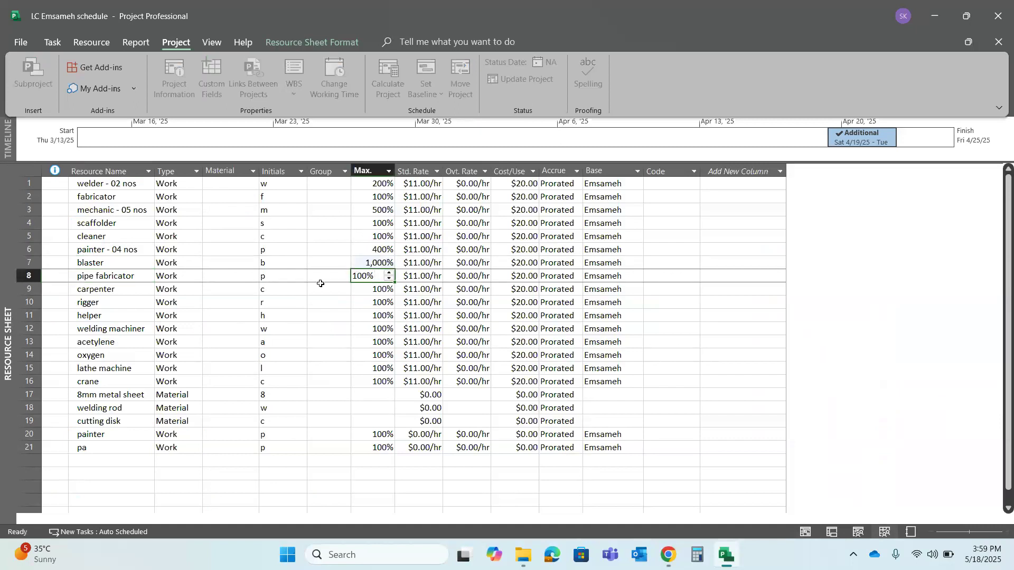
Rename the blaster resource as "blaster - 10"
{"action": "left_click", "coordinate": [128, 262]}
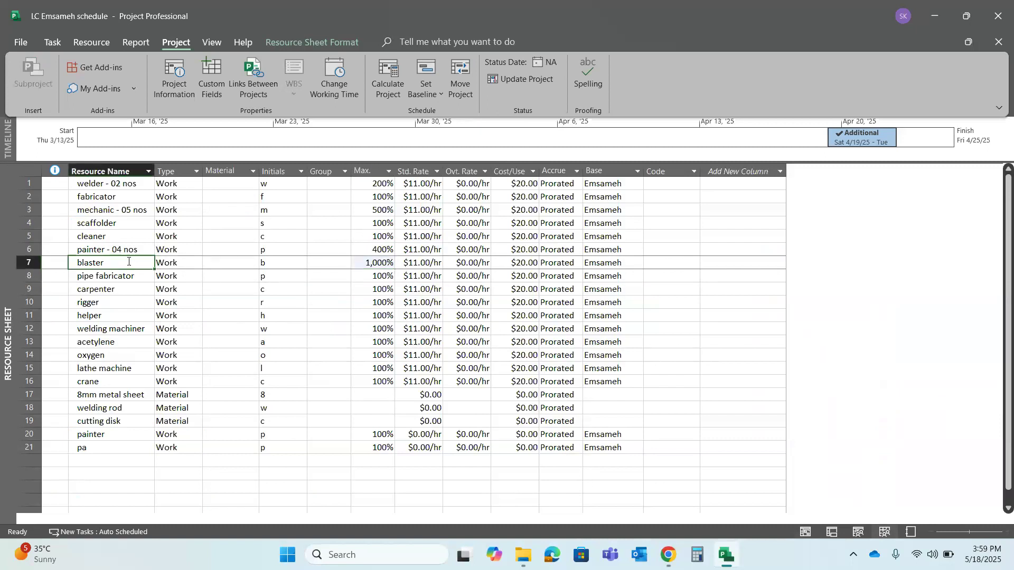
{"action": "left_click", "coordinate": [124, 265]}
{"action": "type", "text": "- "}
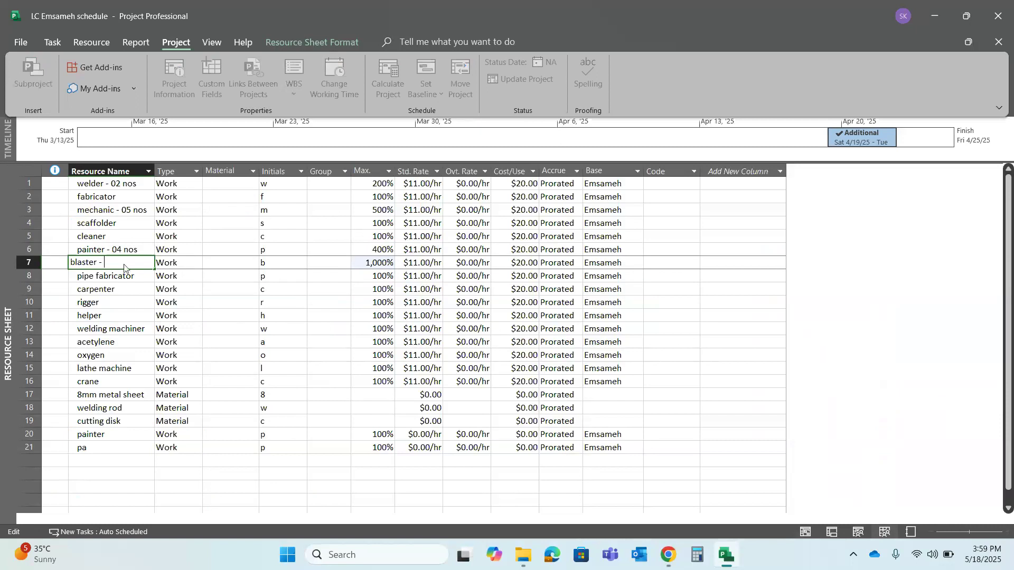
{"action": "type", "text": "10"}
{"action": "key", "text": "Return"}
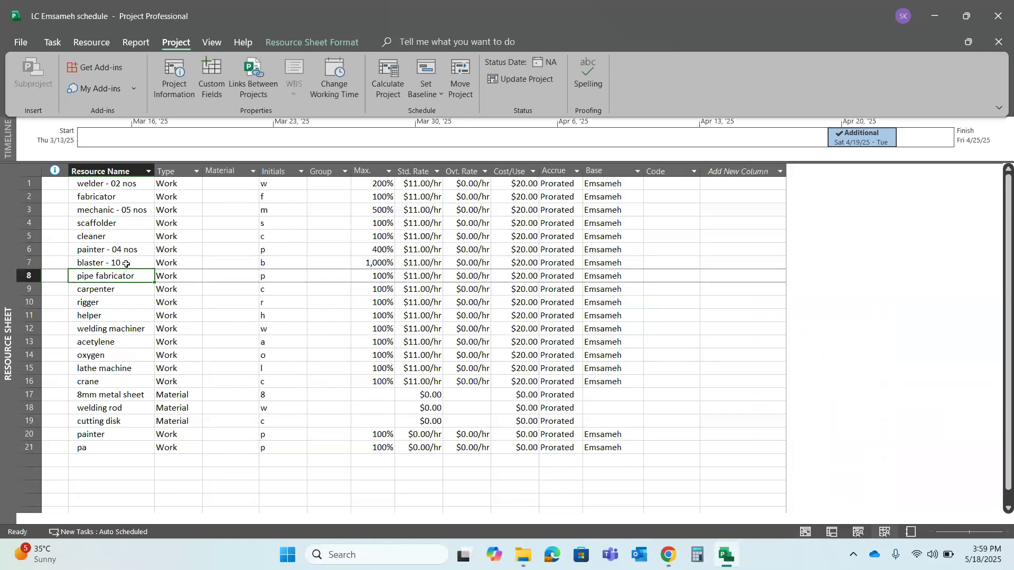
{"action": "left_click", "coordinate": [126, 264]}
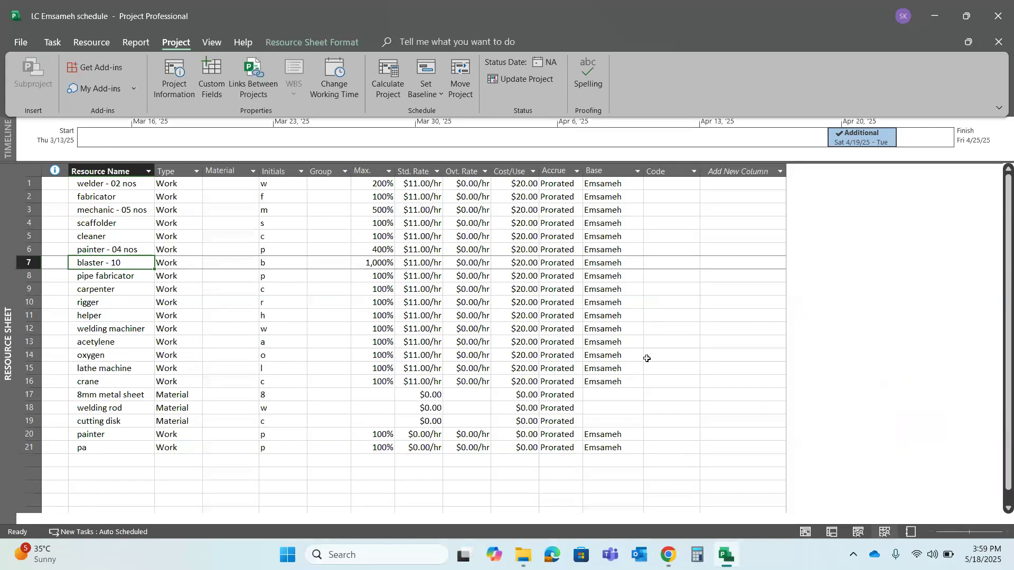
Return to the Gantt Chart and check the resource name and actual finish of the WJ 2 blasting task
{"action": "left_click", "coordinate": [830, 532]}
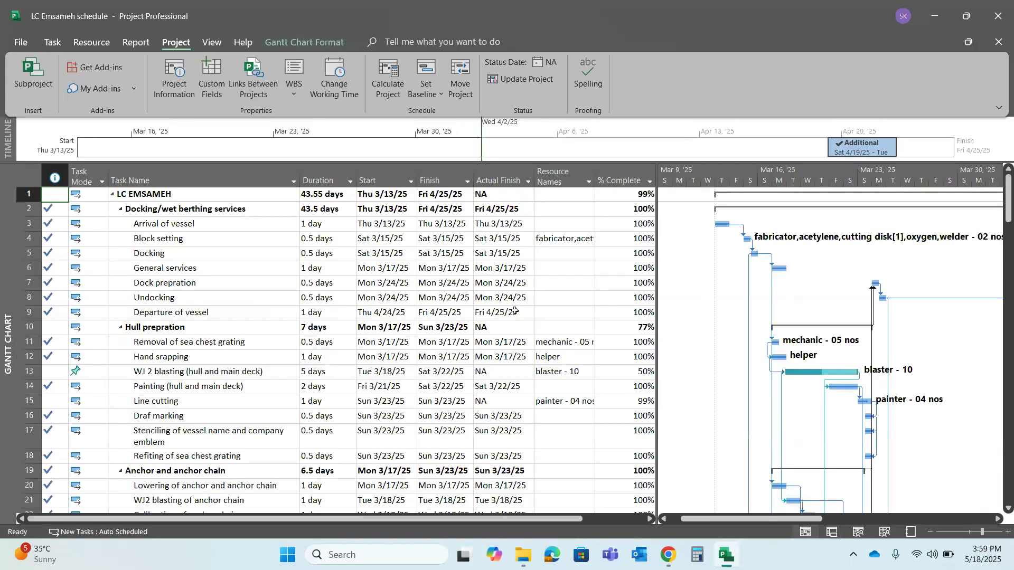
{"action": "left_click", "coordinate": [588, 373]}
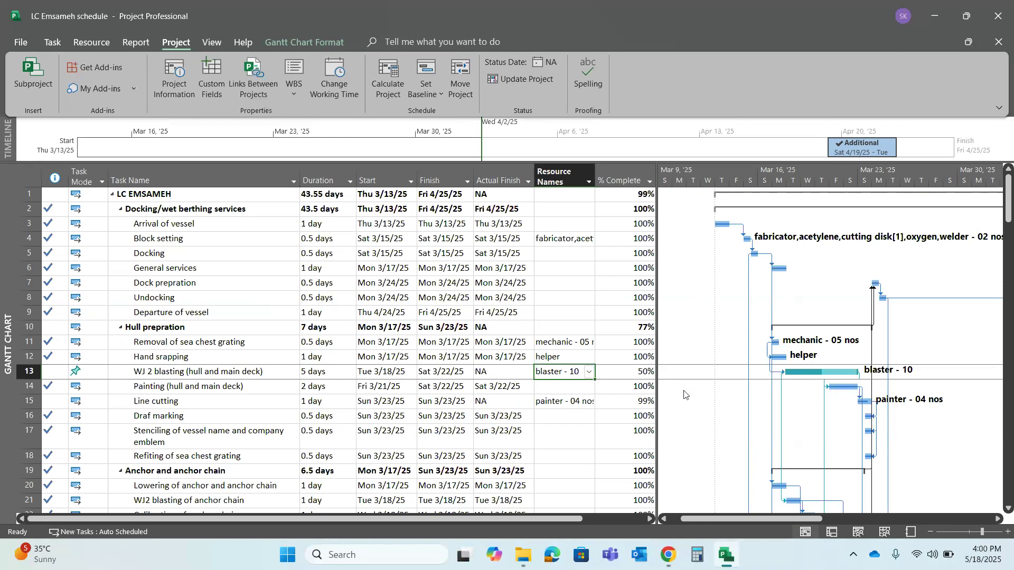
{"action": "left_click", "coordinate": [506, 374]}
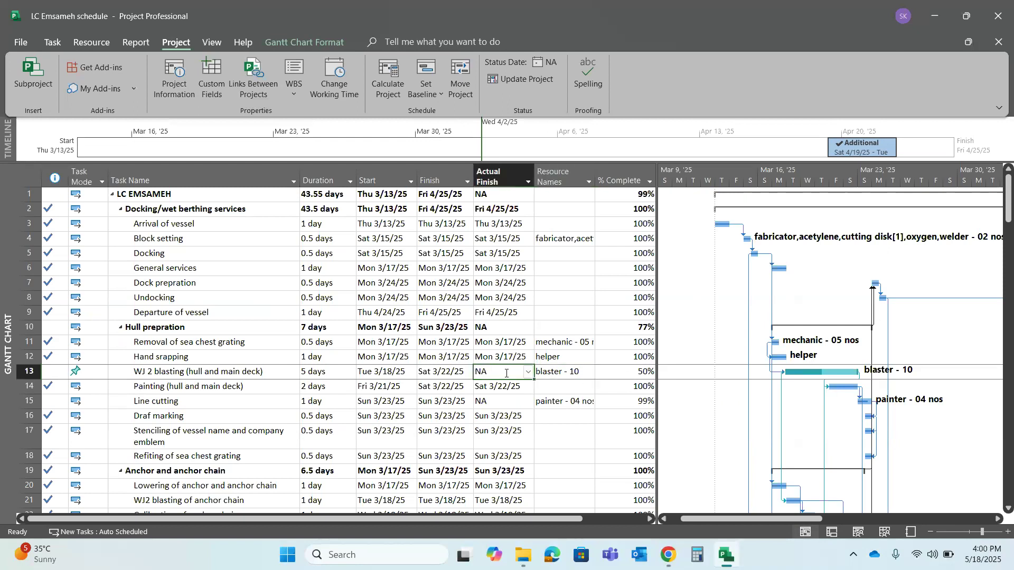